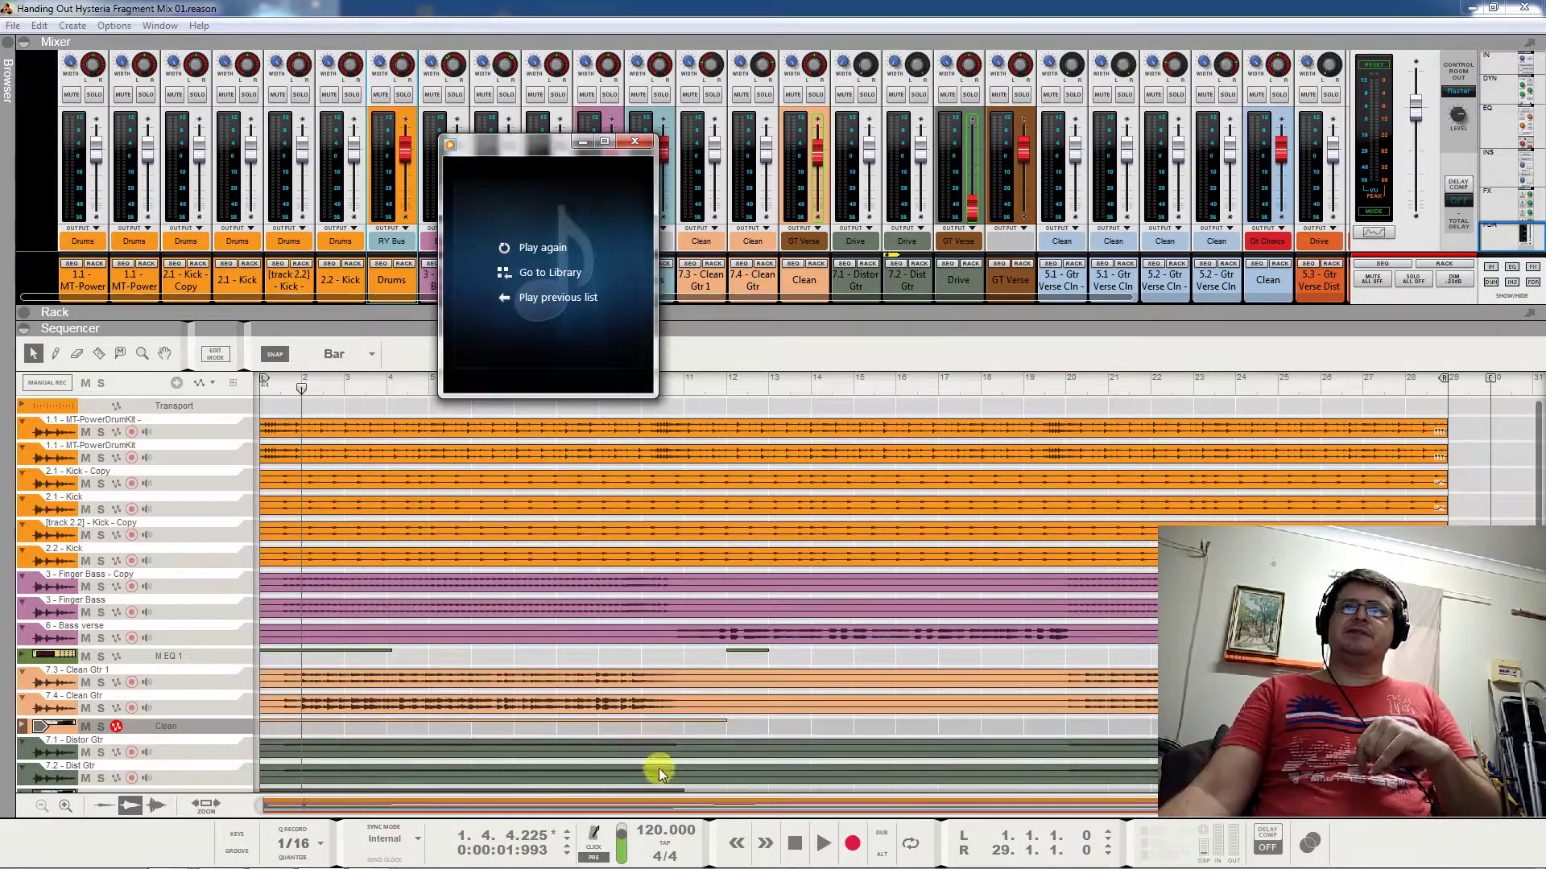
# Play the original mix again in the media player and close the player
pyautogui.click(503, 251)
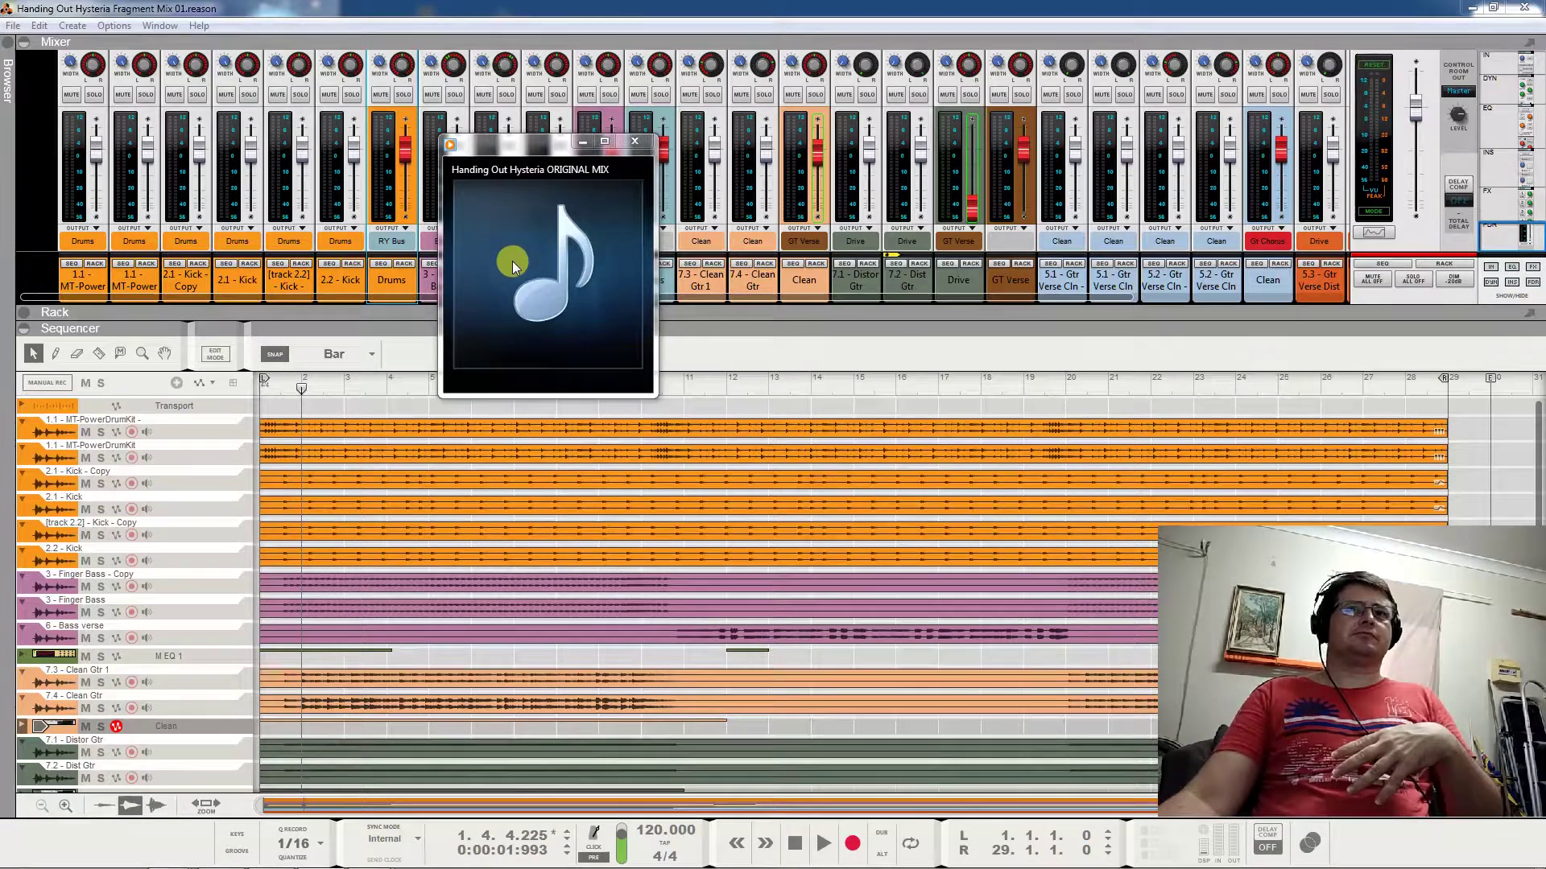
pyautogui.moveTo(535, 326)
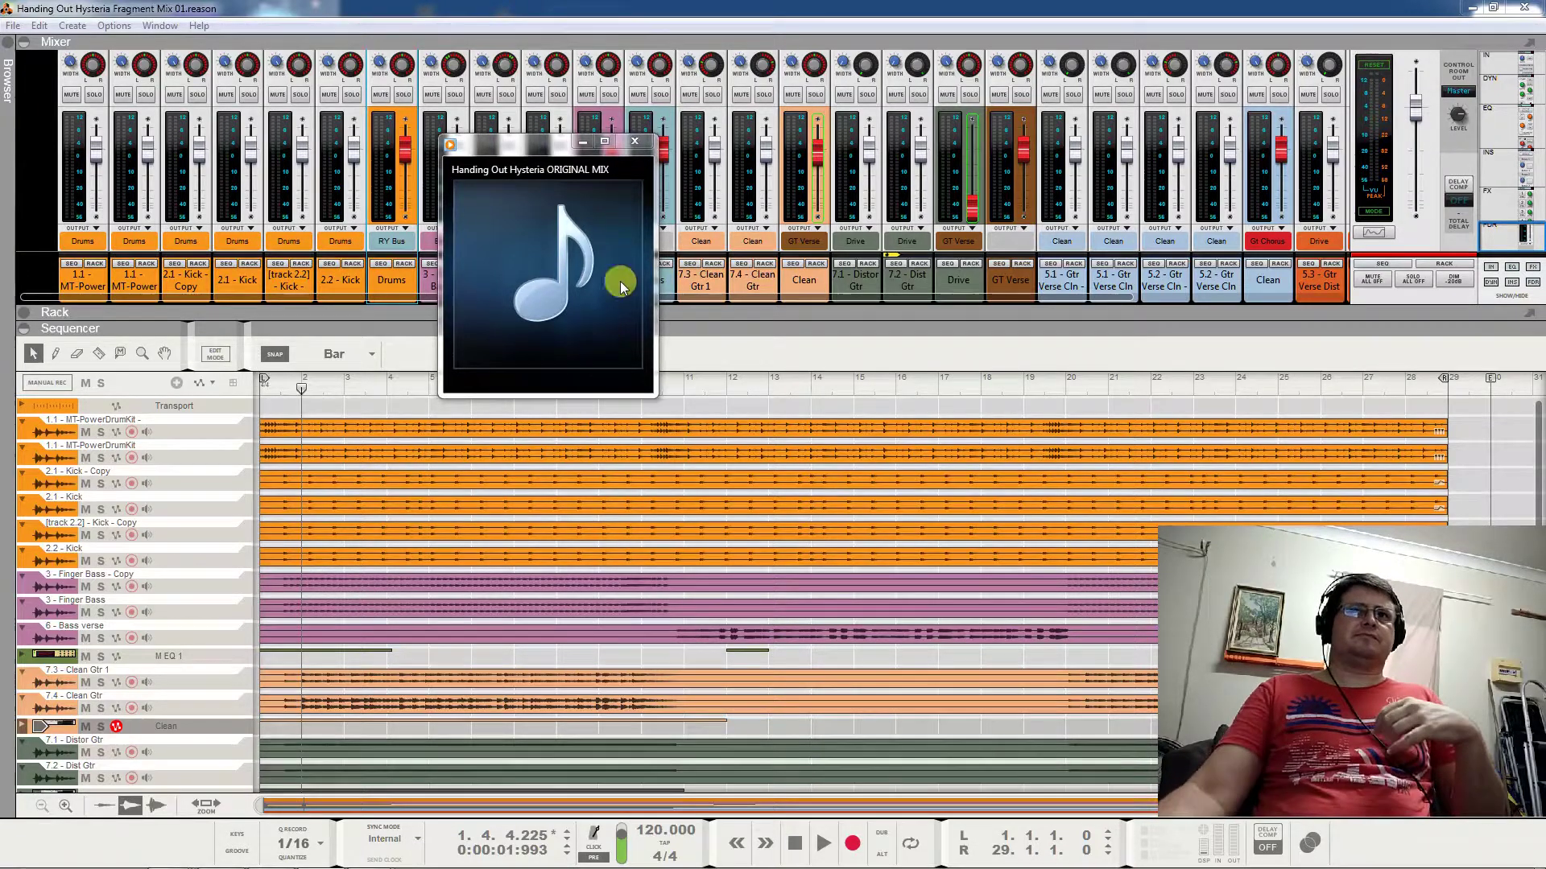
pyautogui.click(649, 145)
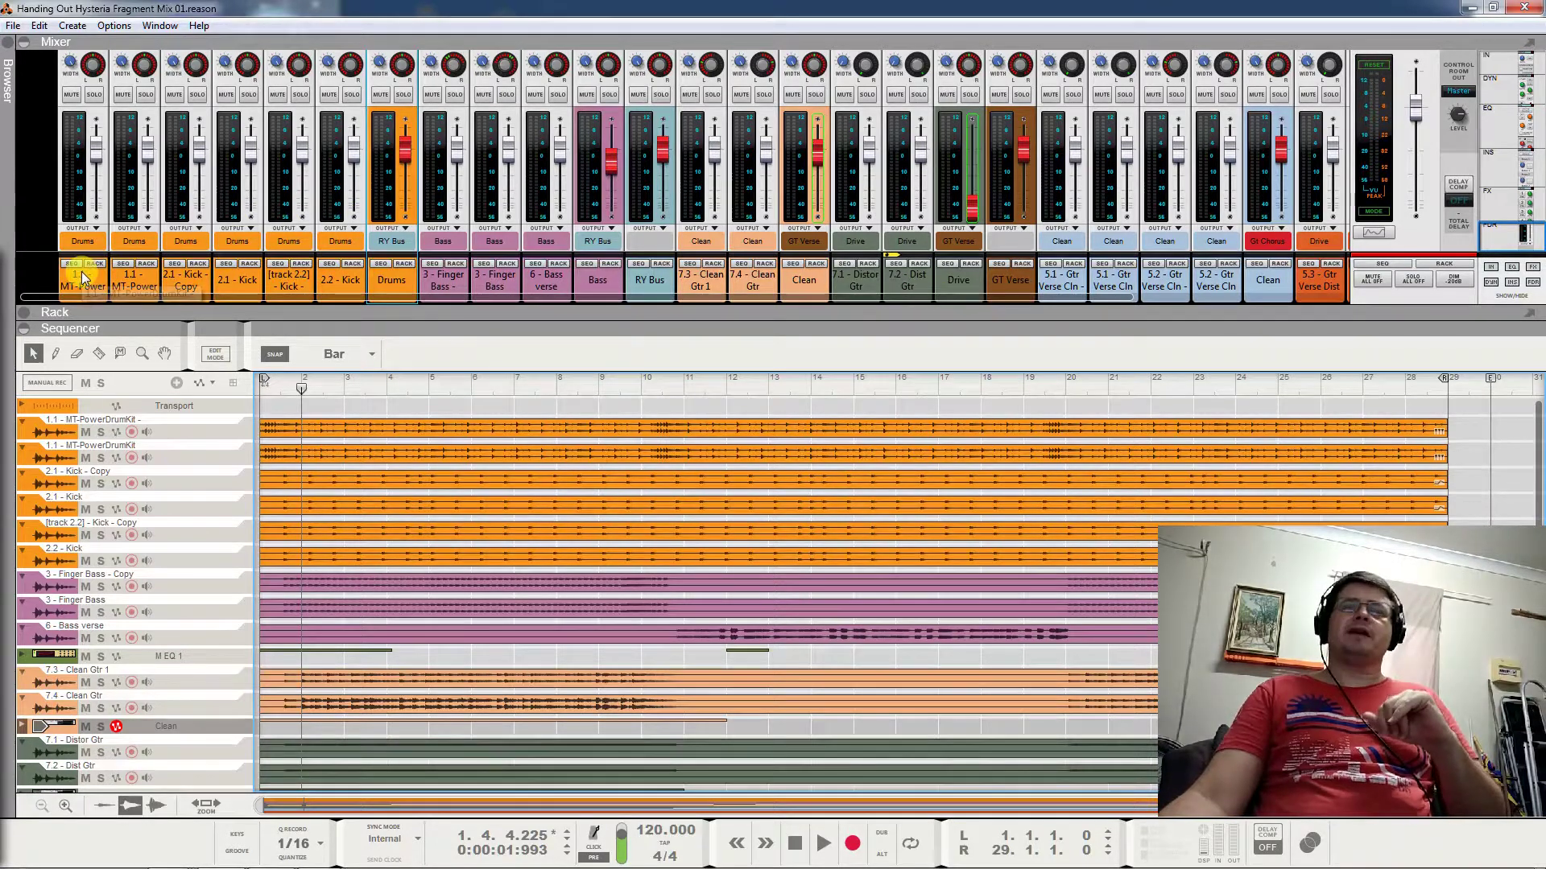
# Review the mix questions sent to the client in Firefox's Messenger window and return to Reason
pyautogui.moveTo(337, 827)
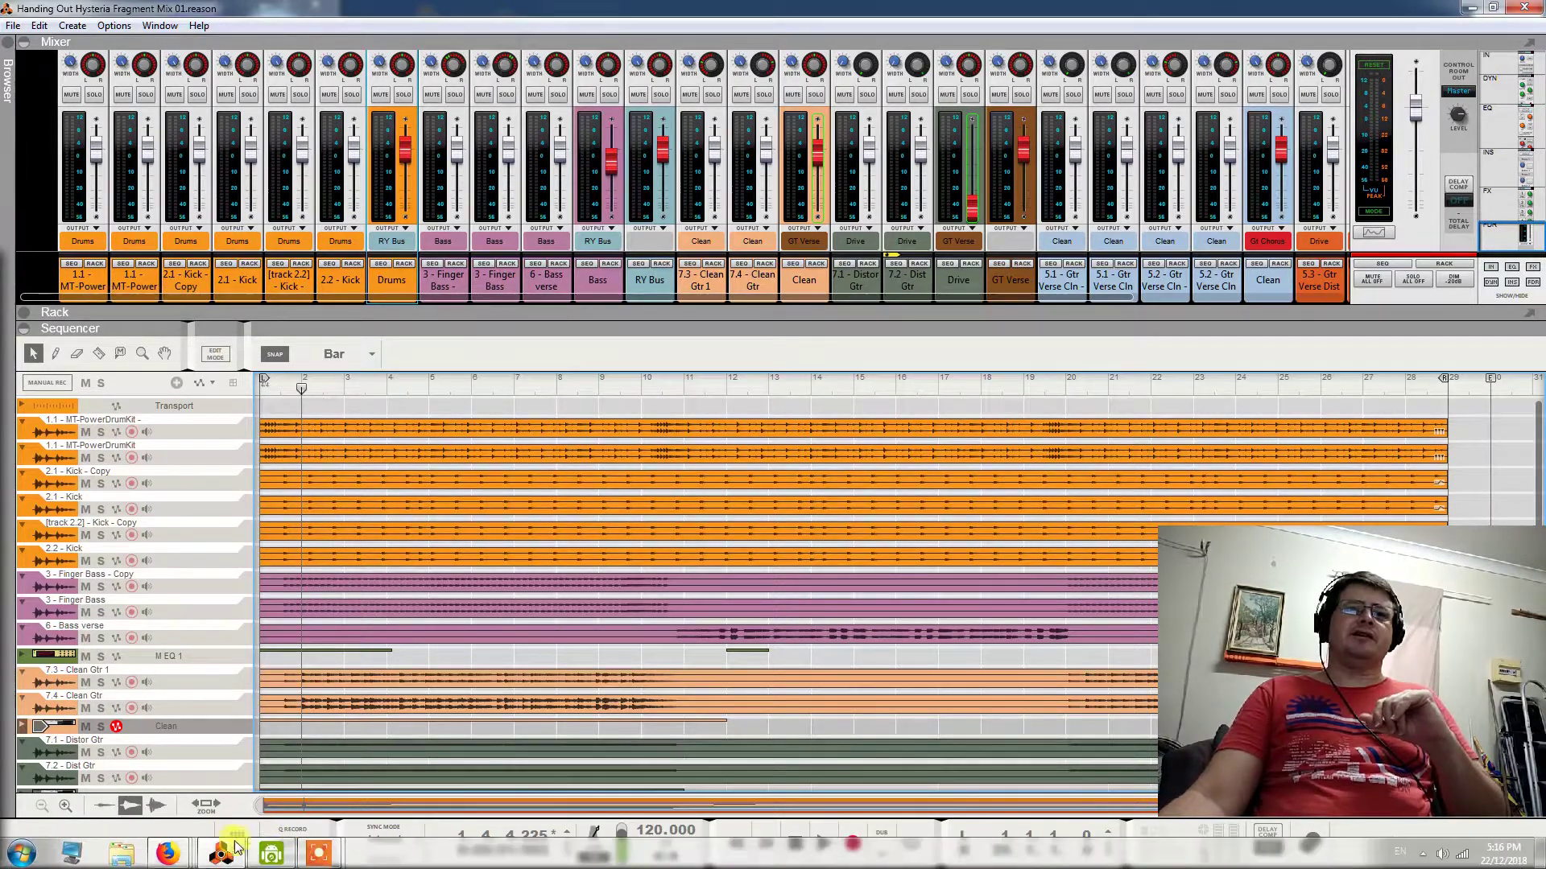
pyautogui.moveTo(167, 859)
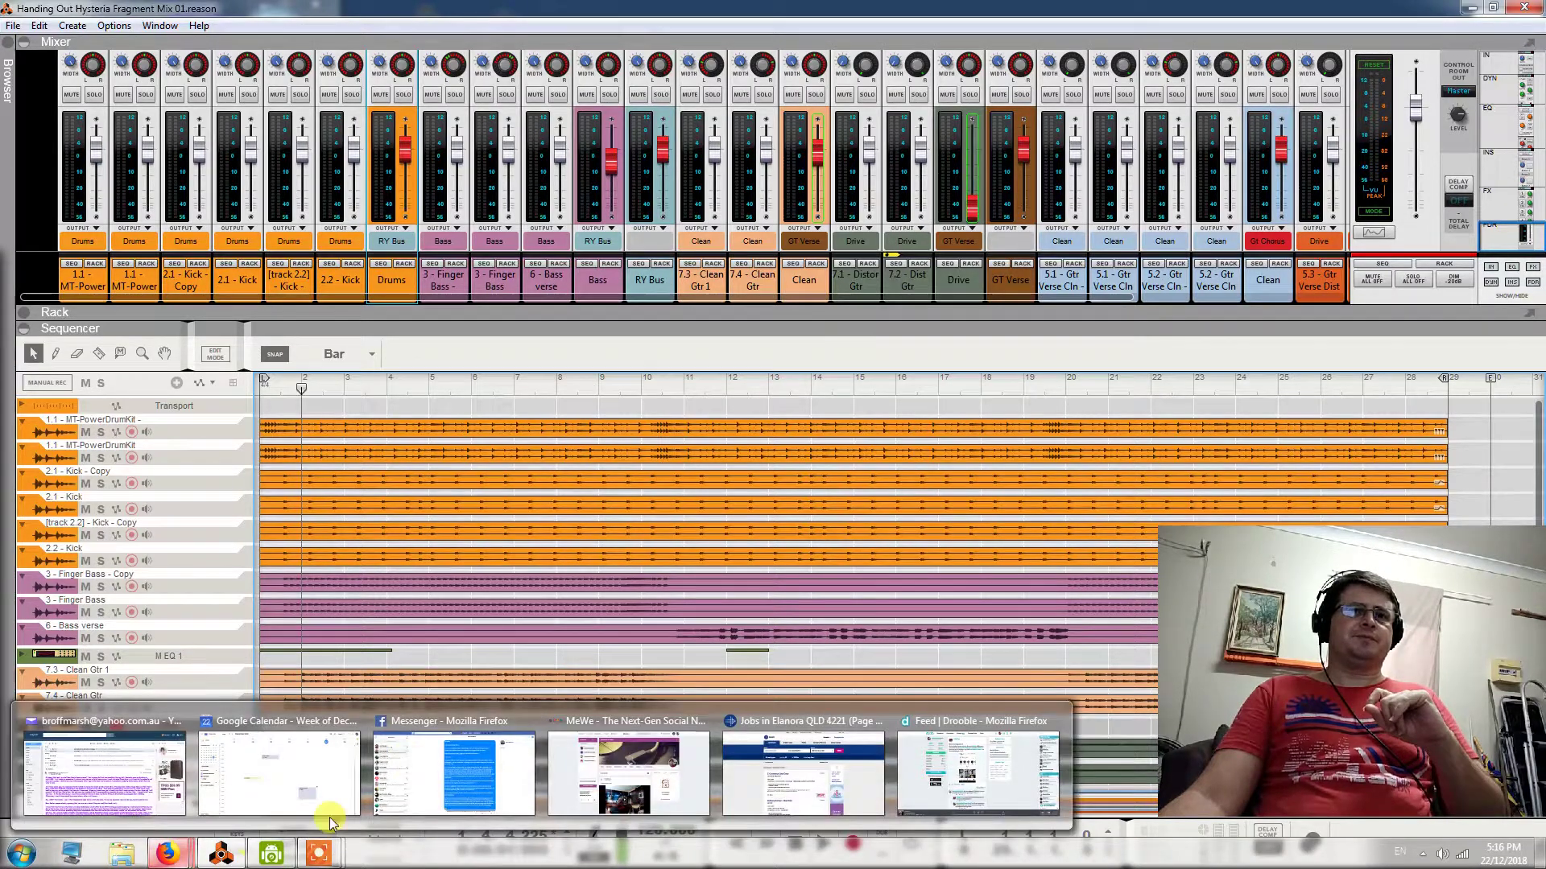
pyautogui.click(437, 725)
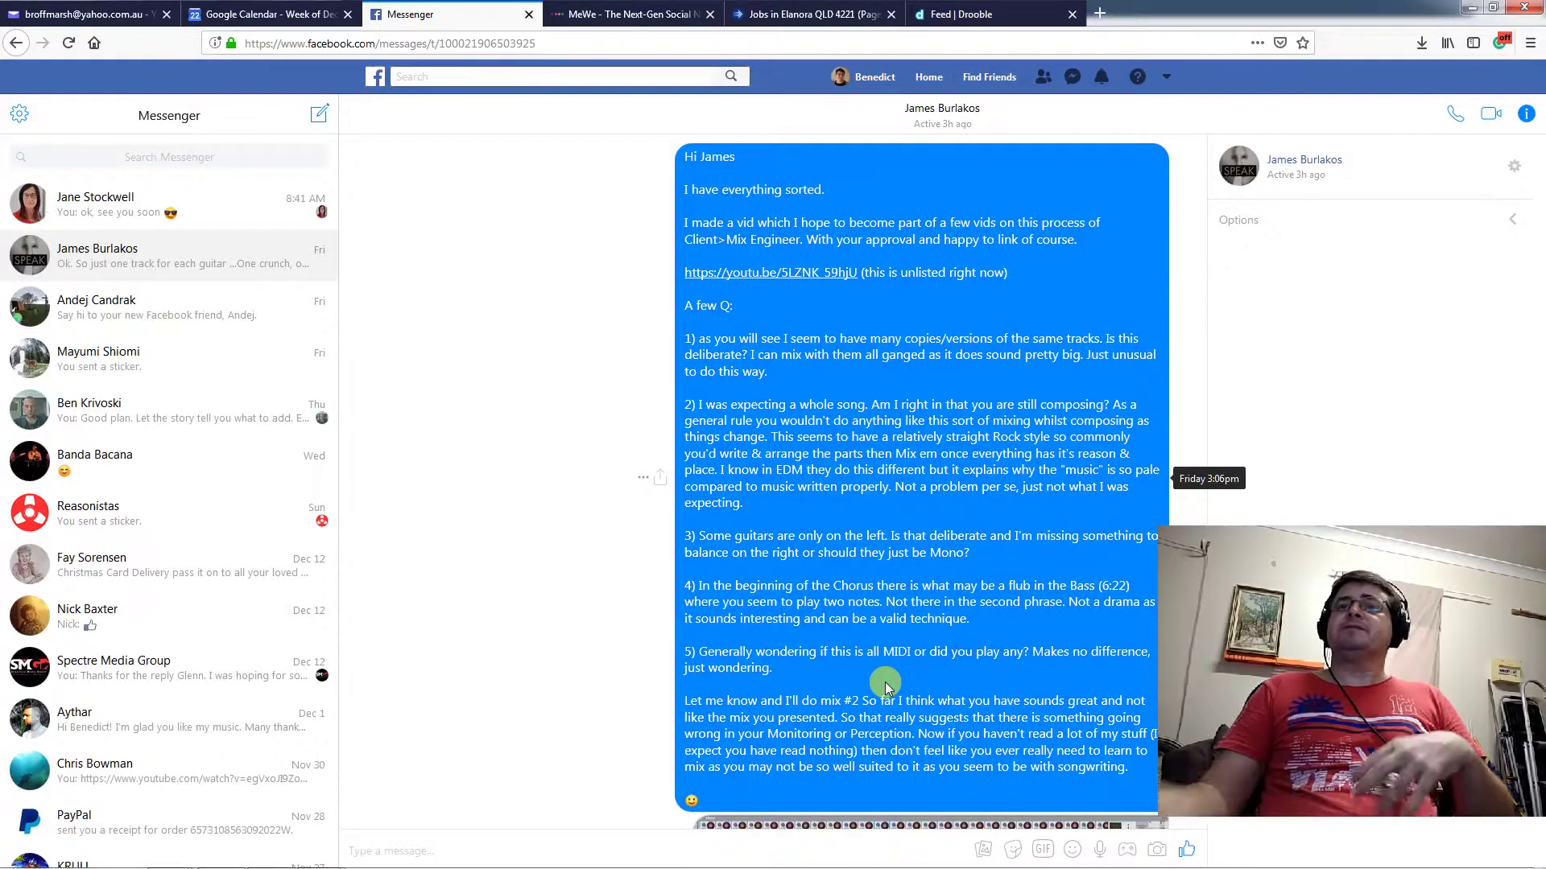
pyautogui.scroll(-1, 886, 686)
pyautogui.scroll(-2, 885, 680)
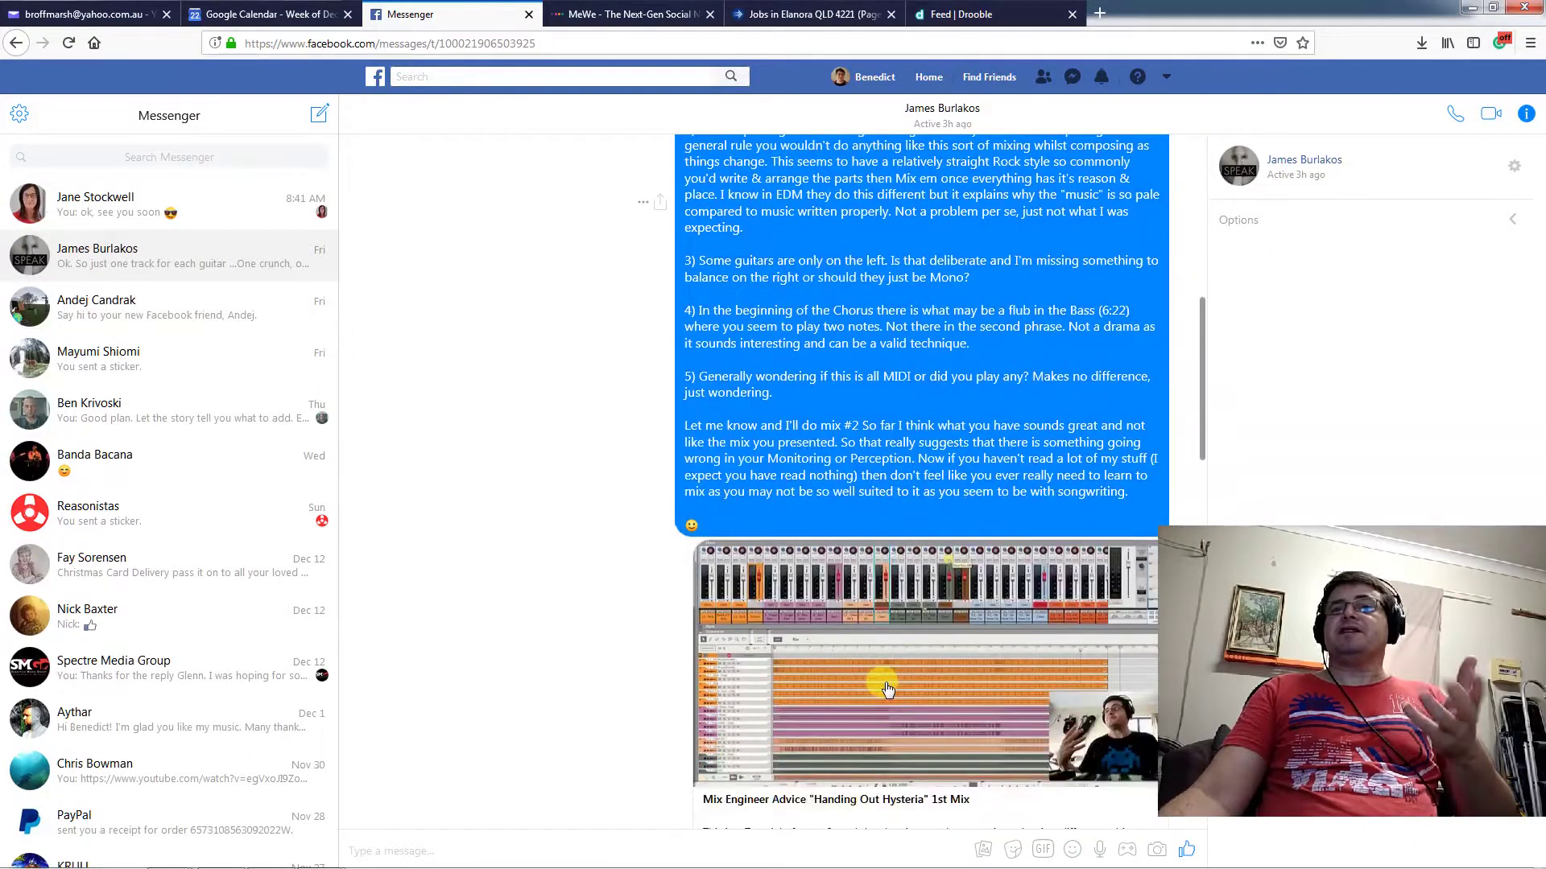
pyautogui.scroll(3, 891, 700)
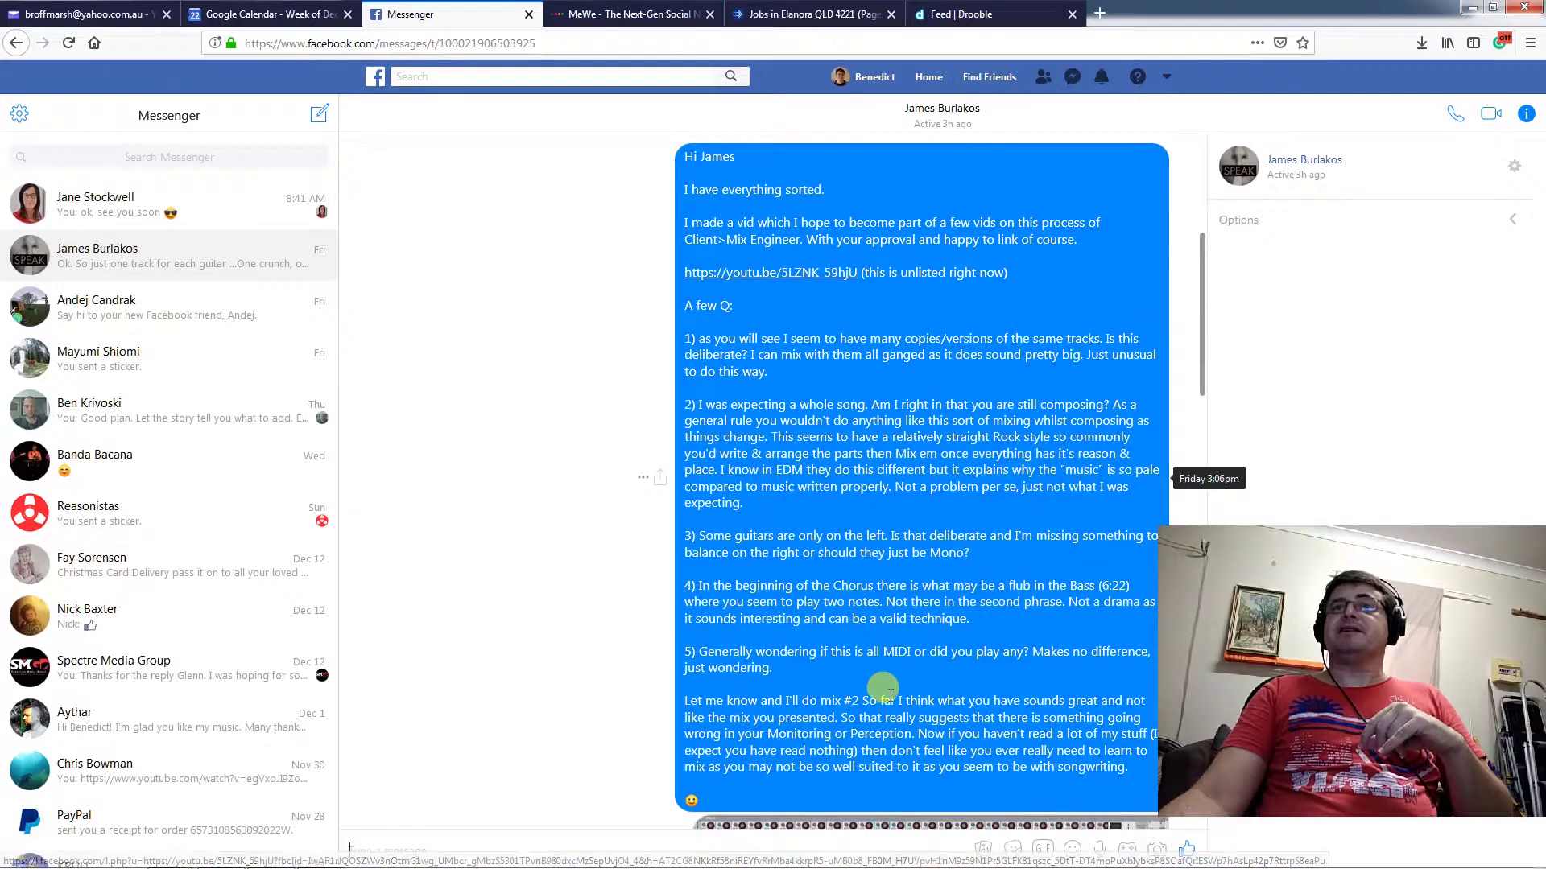
pyautogui.click(1471, 7)
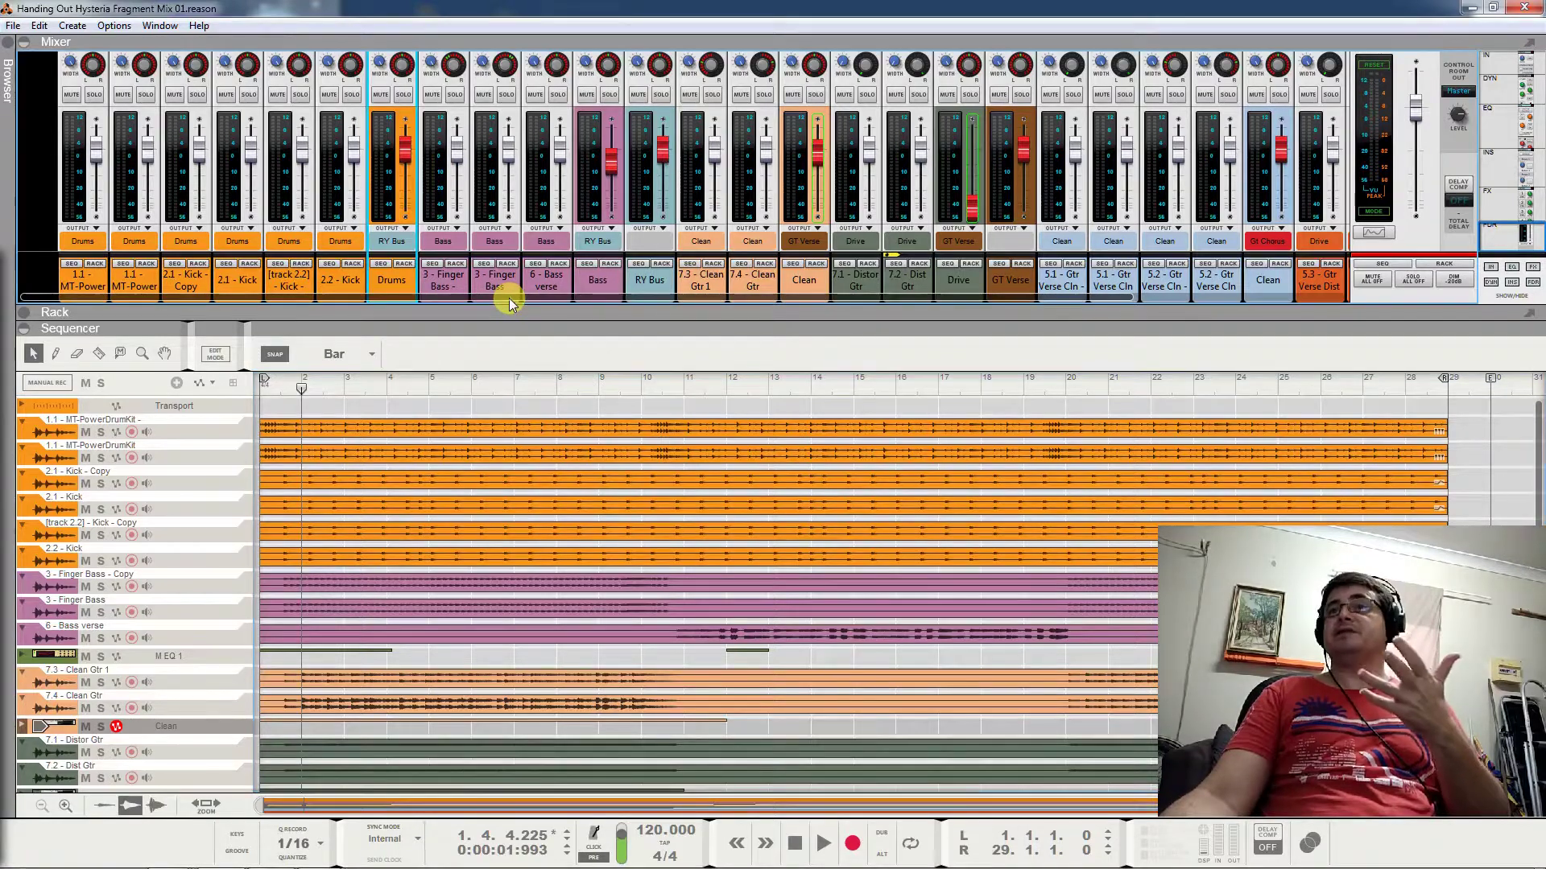
# Play the whole mix from bar 1 through to the end of the song
pyautogui.click(412, 297)
pyautogui.moveTo(414, 295); pyautogui.dragTo(230, 314)
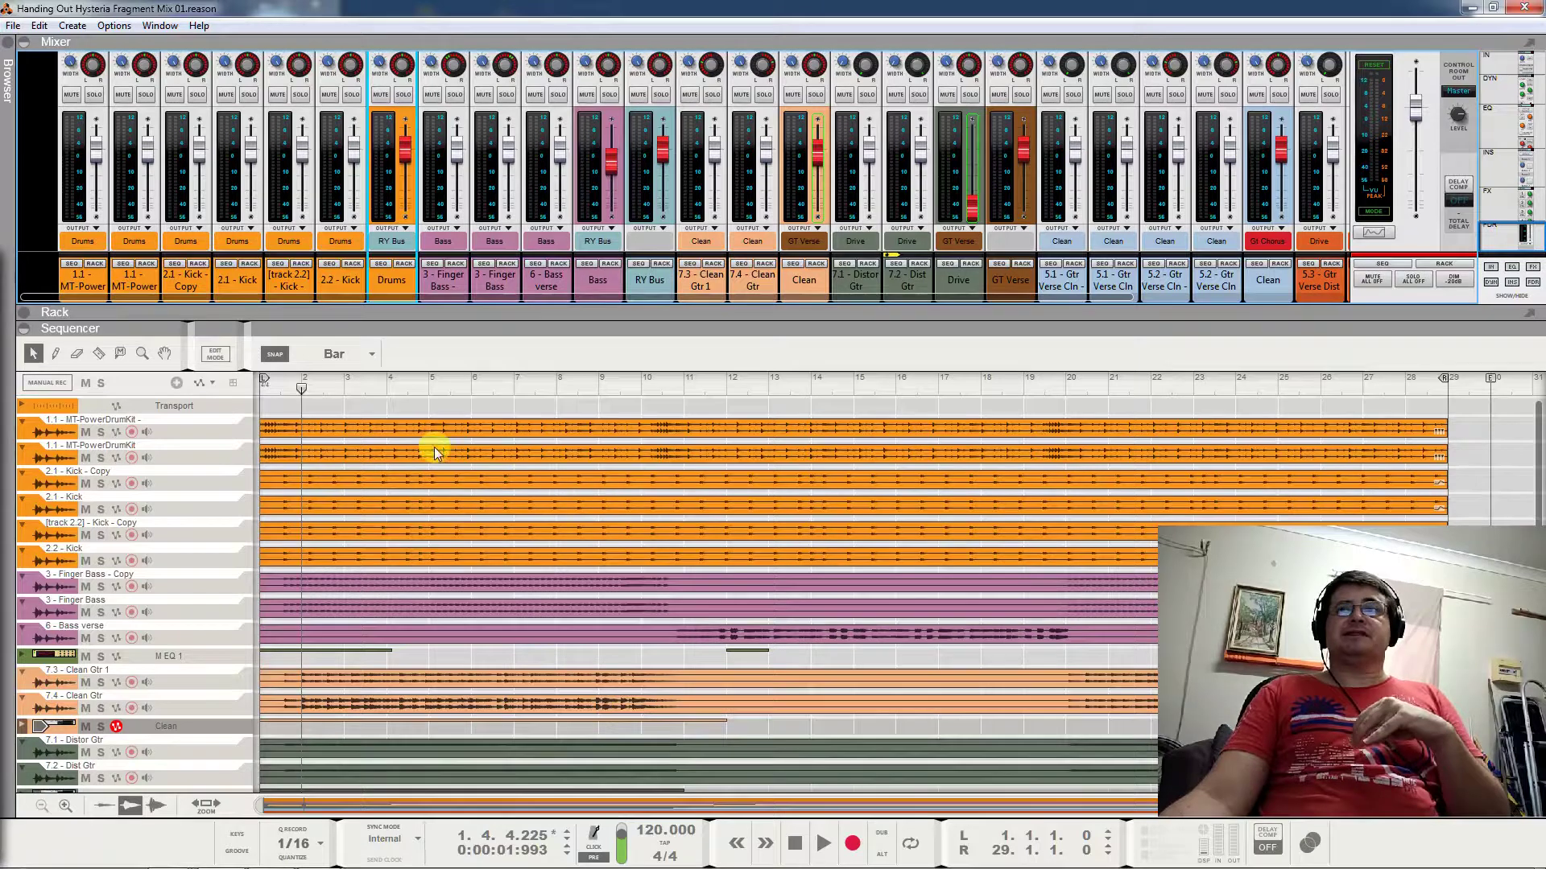
pyautogui.press('space')
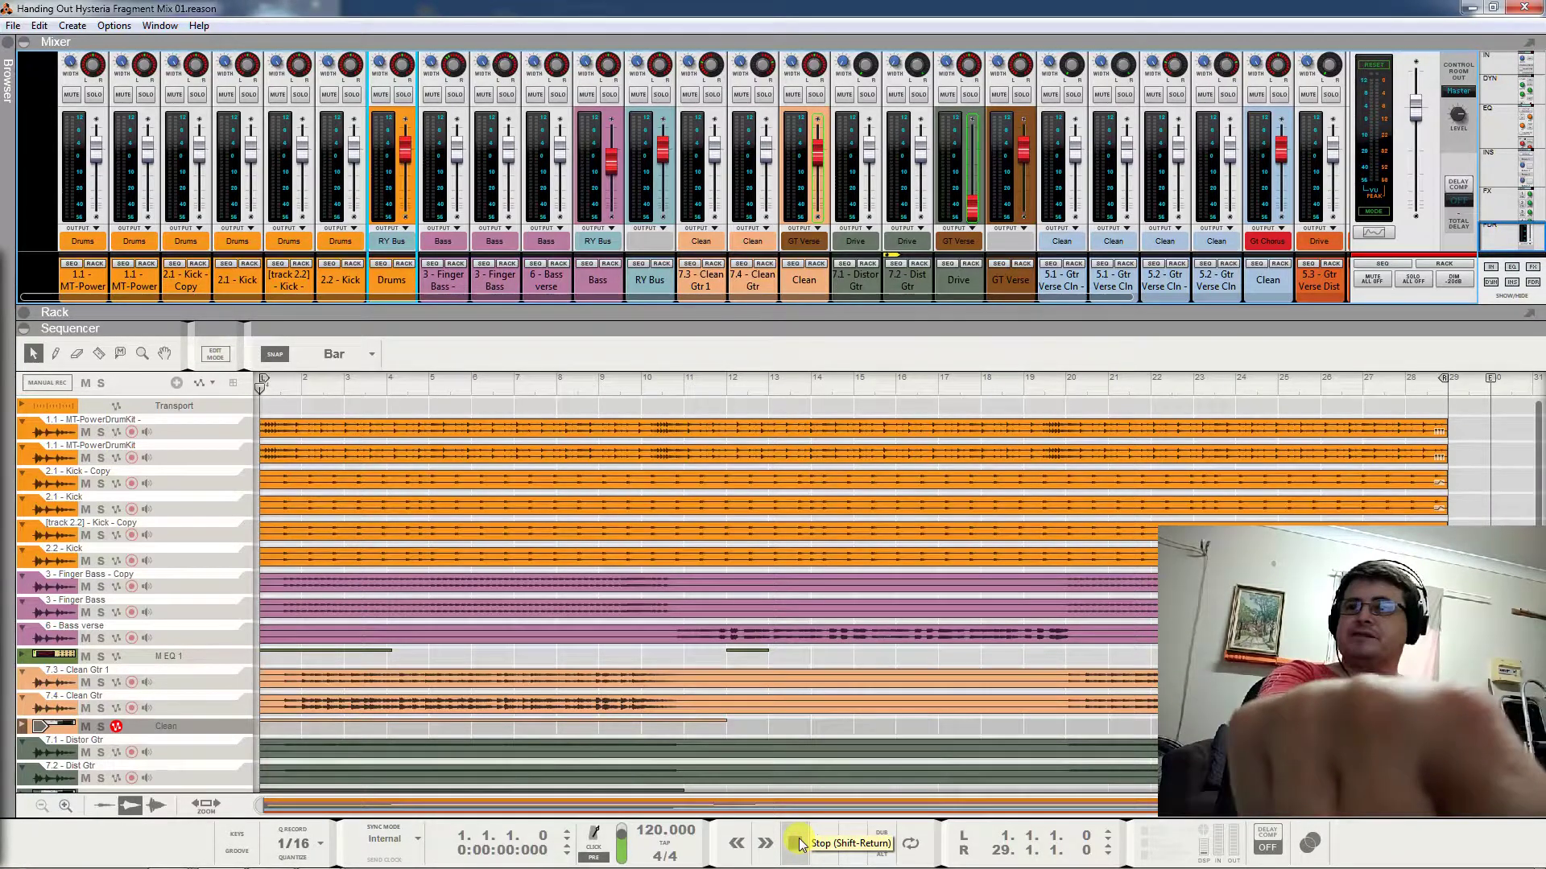
pyautogui.press('space')
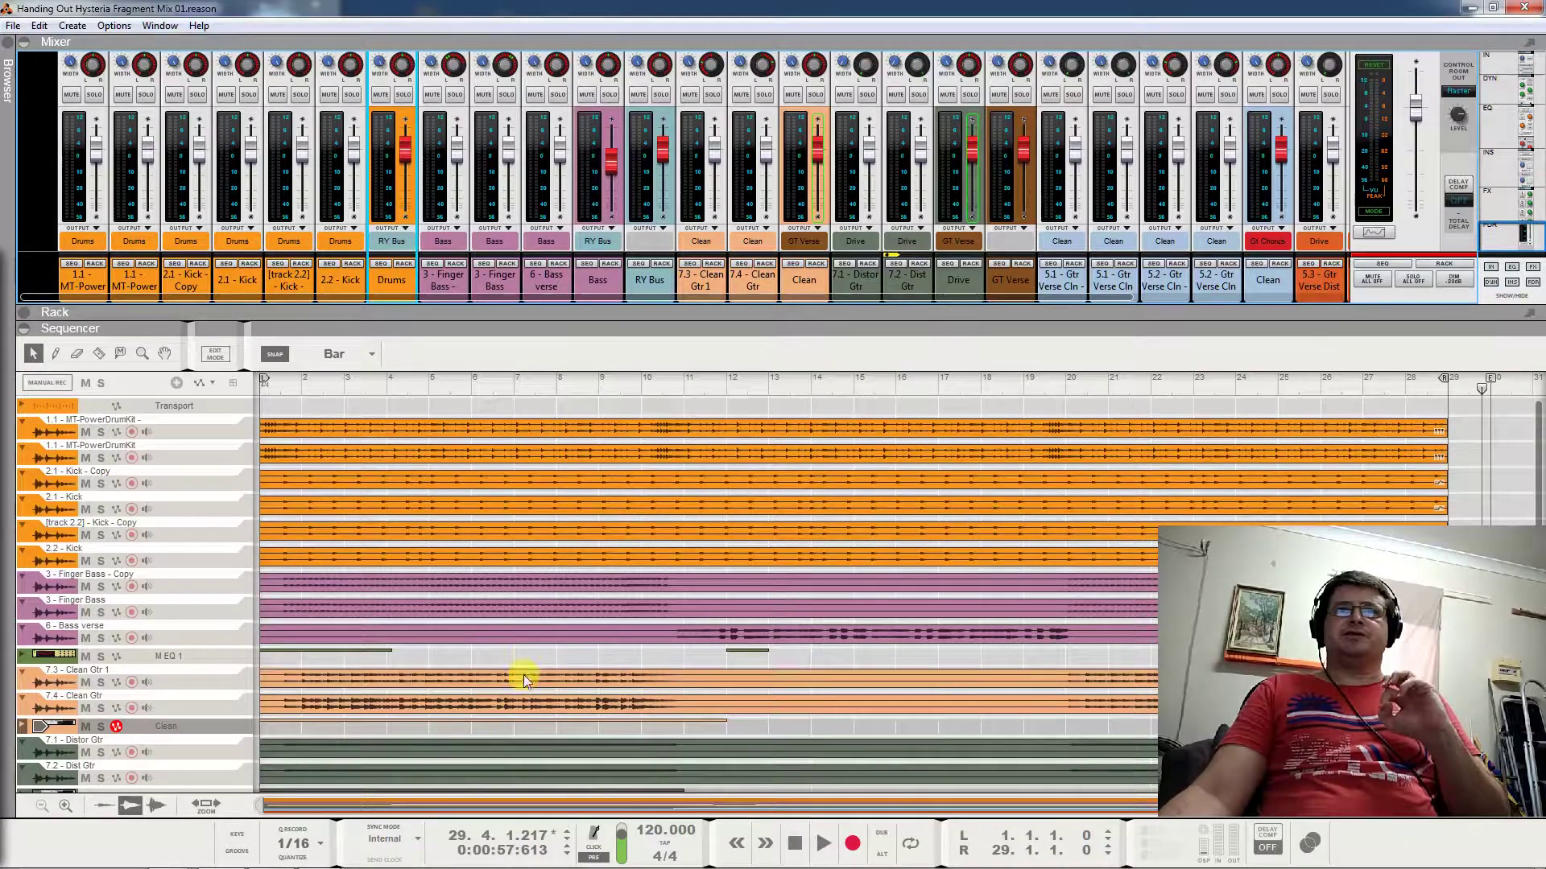
# Open the Drive track's Level automation clip and play the song's opening bars from bar 1
pyautogui.scroll(-2, 470, 761)
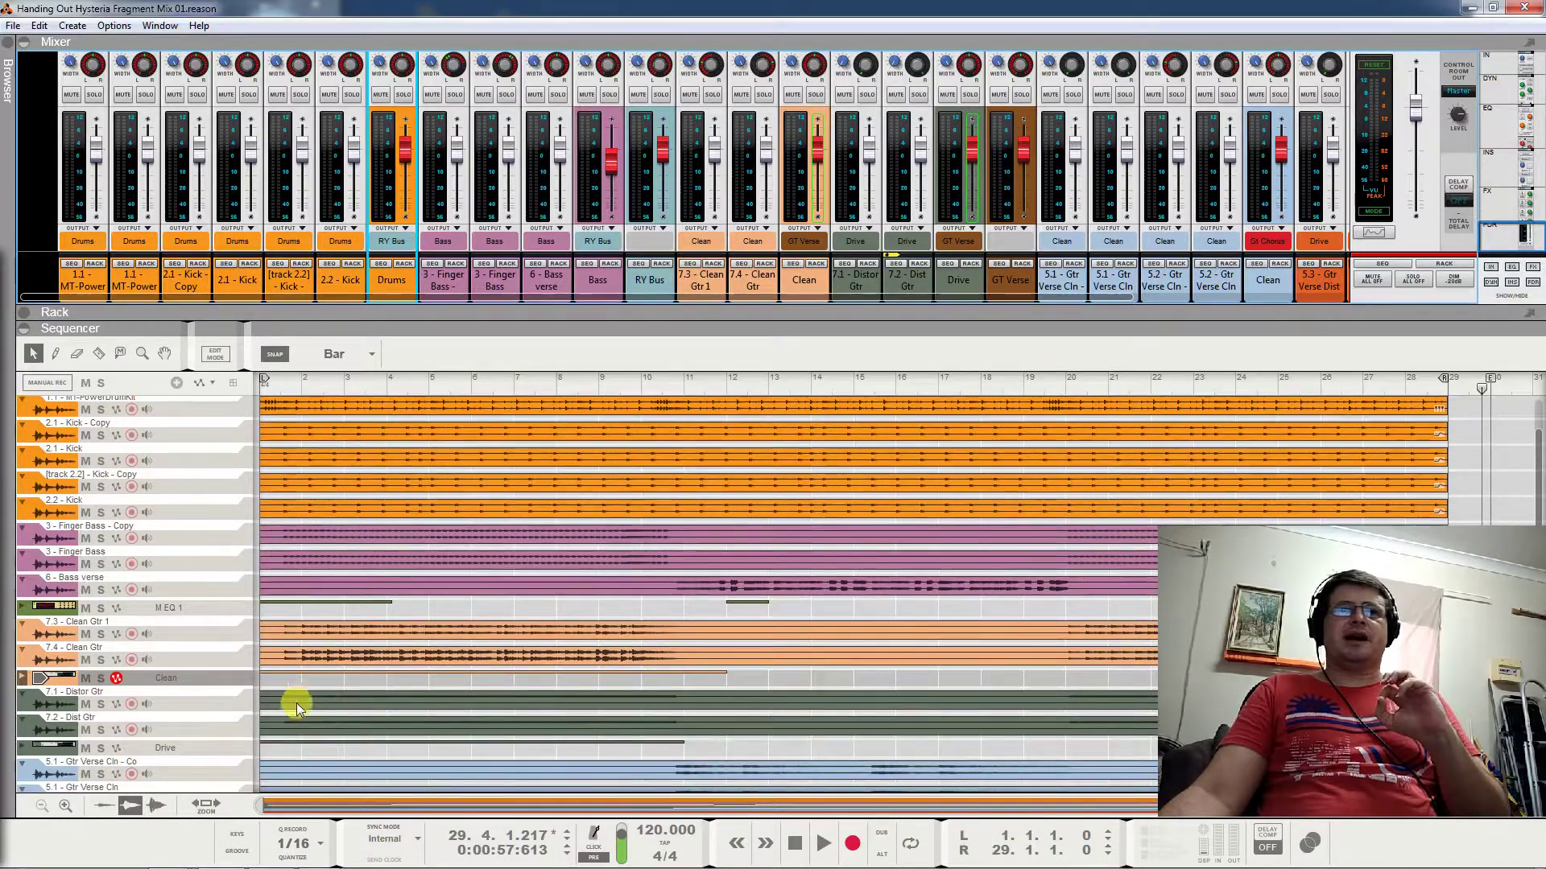
pyautogui.click(22, 748)
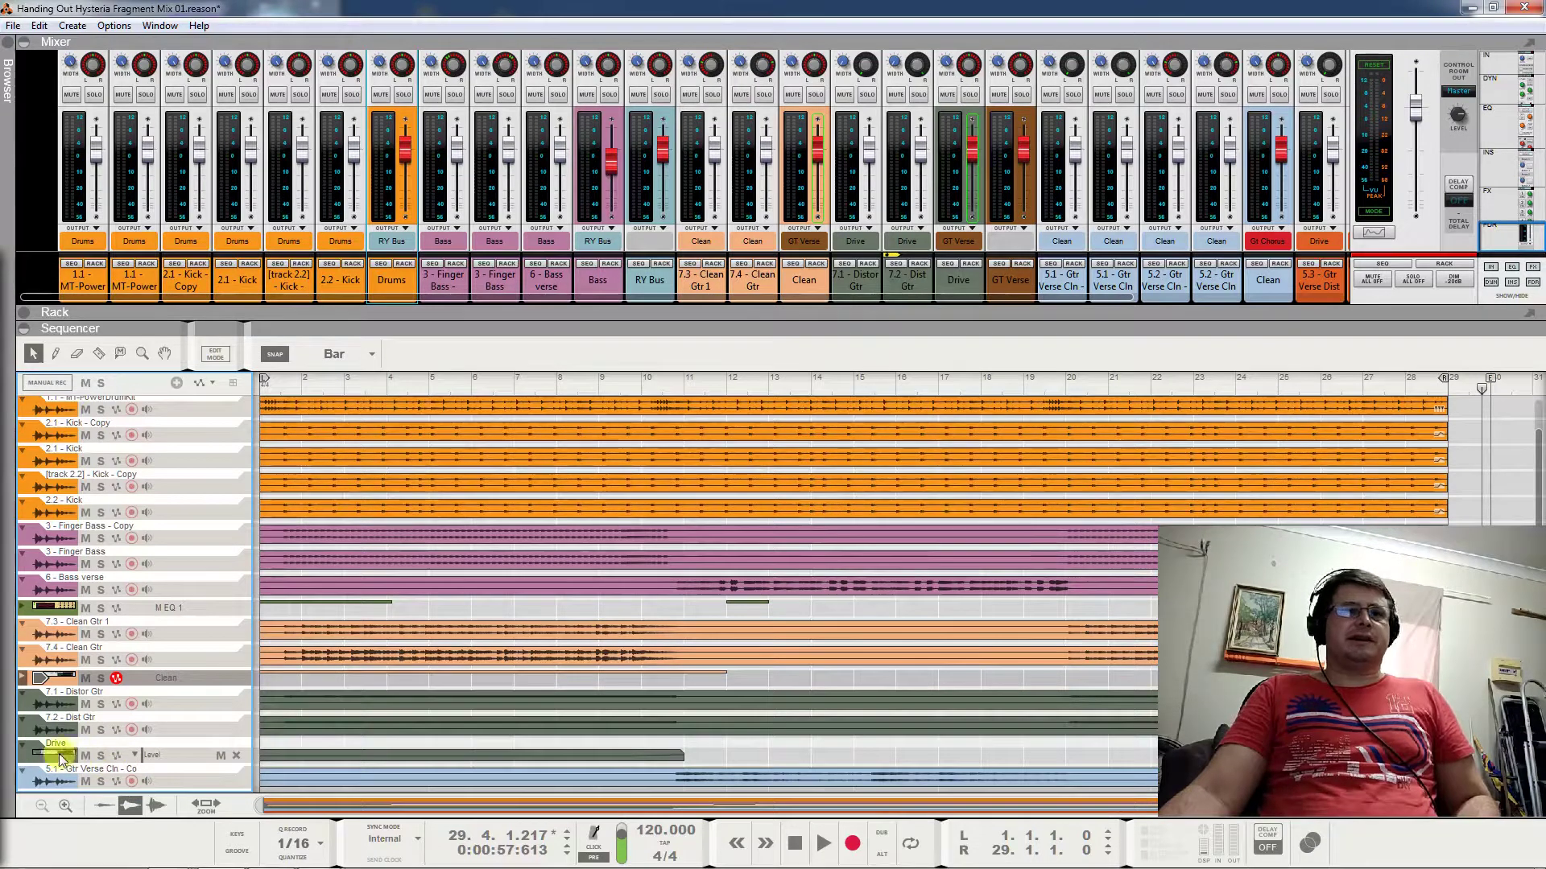
pyautogui.doubleClick(281, 755)
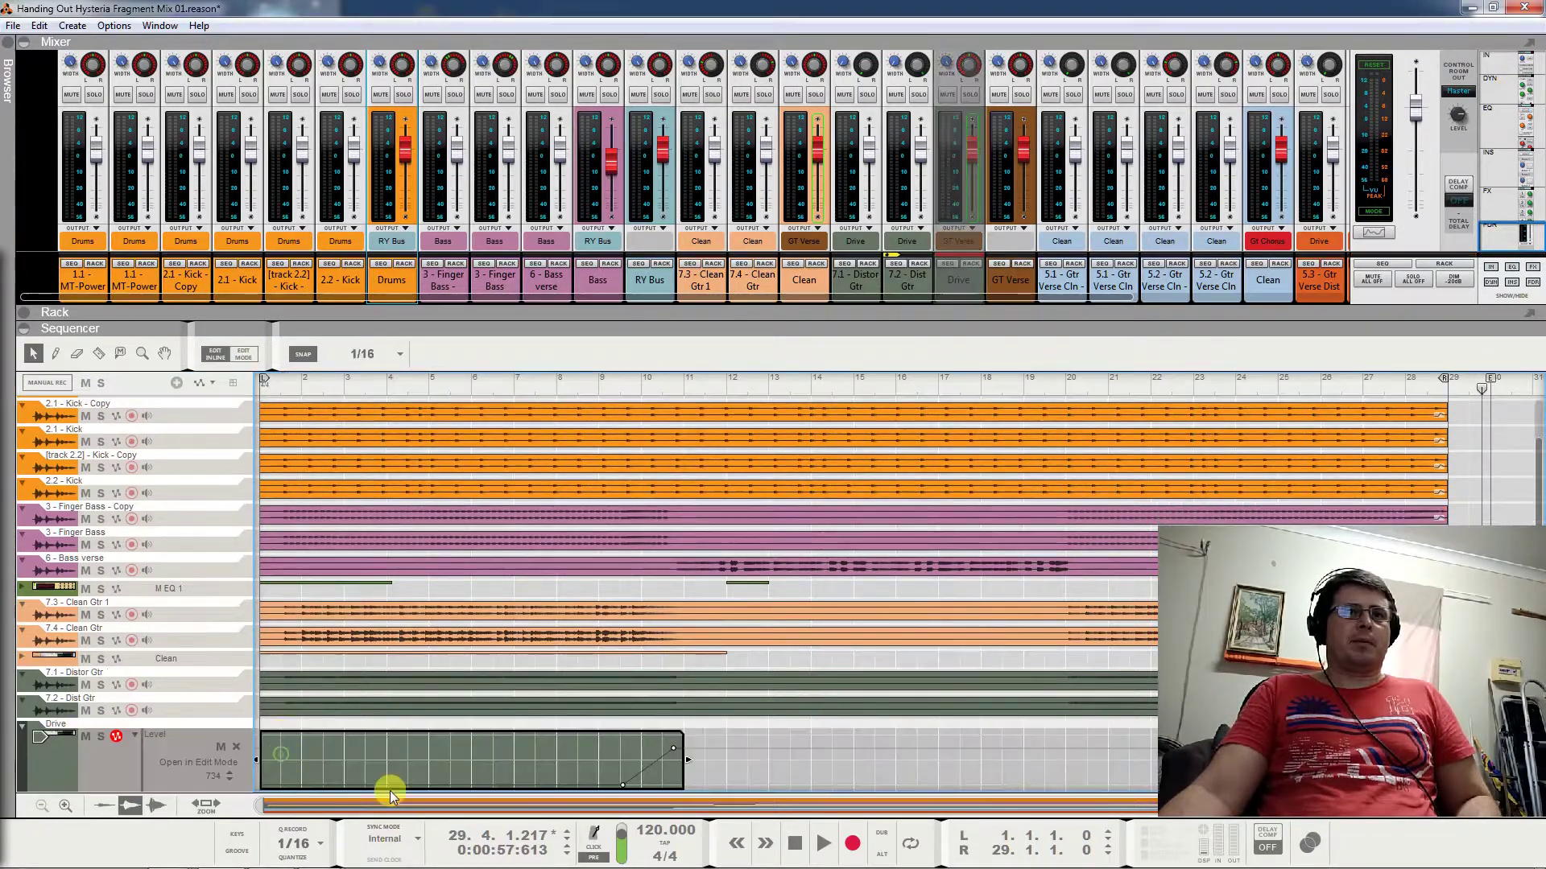
pyautogui.scroll(-3, 578, 694)
pyautogui.press('Home')
pyautogui.press('space')
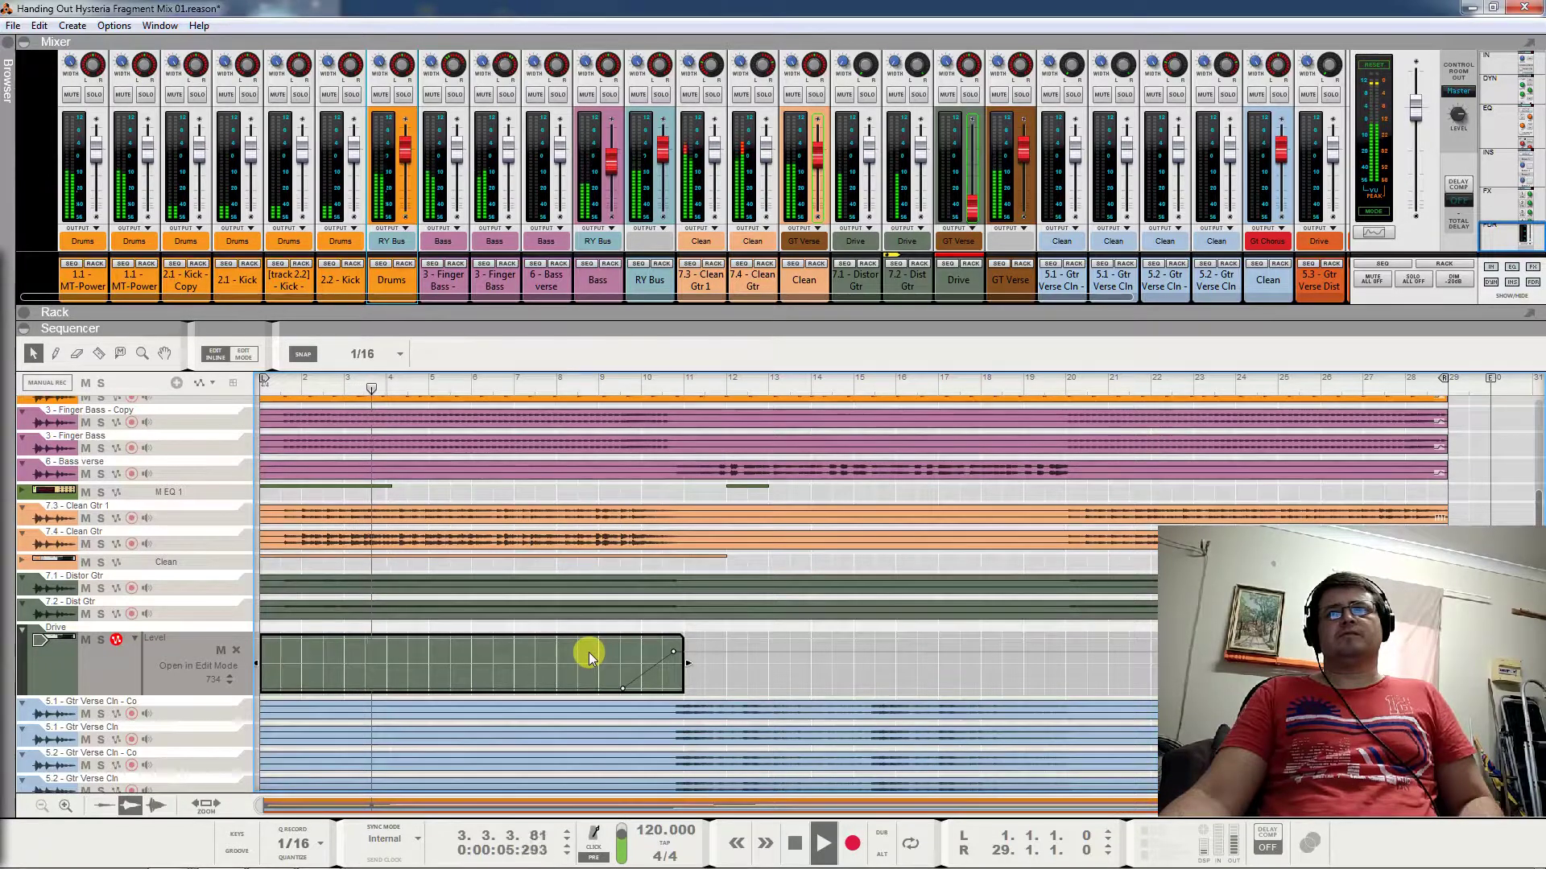
pyautogui.press('space')
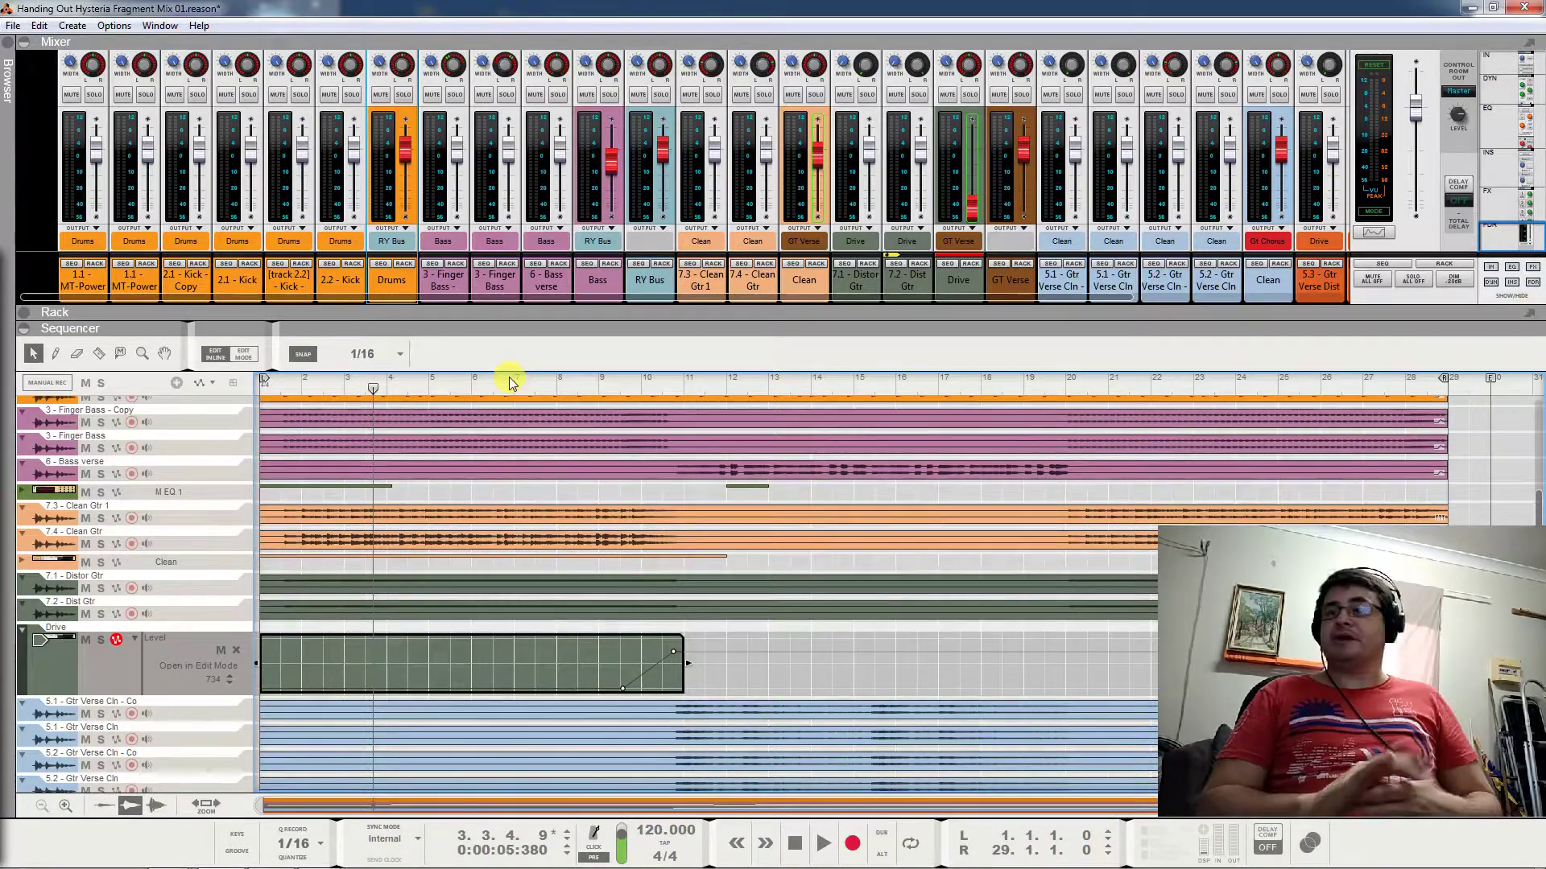
# Play the transition from between bars 8 and 9 into bar 11 to check the Drive level automation
pyautogui.click(589, 389)
pyautogui.press('space')
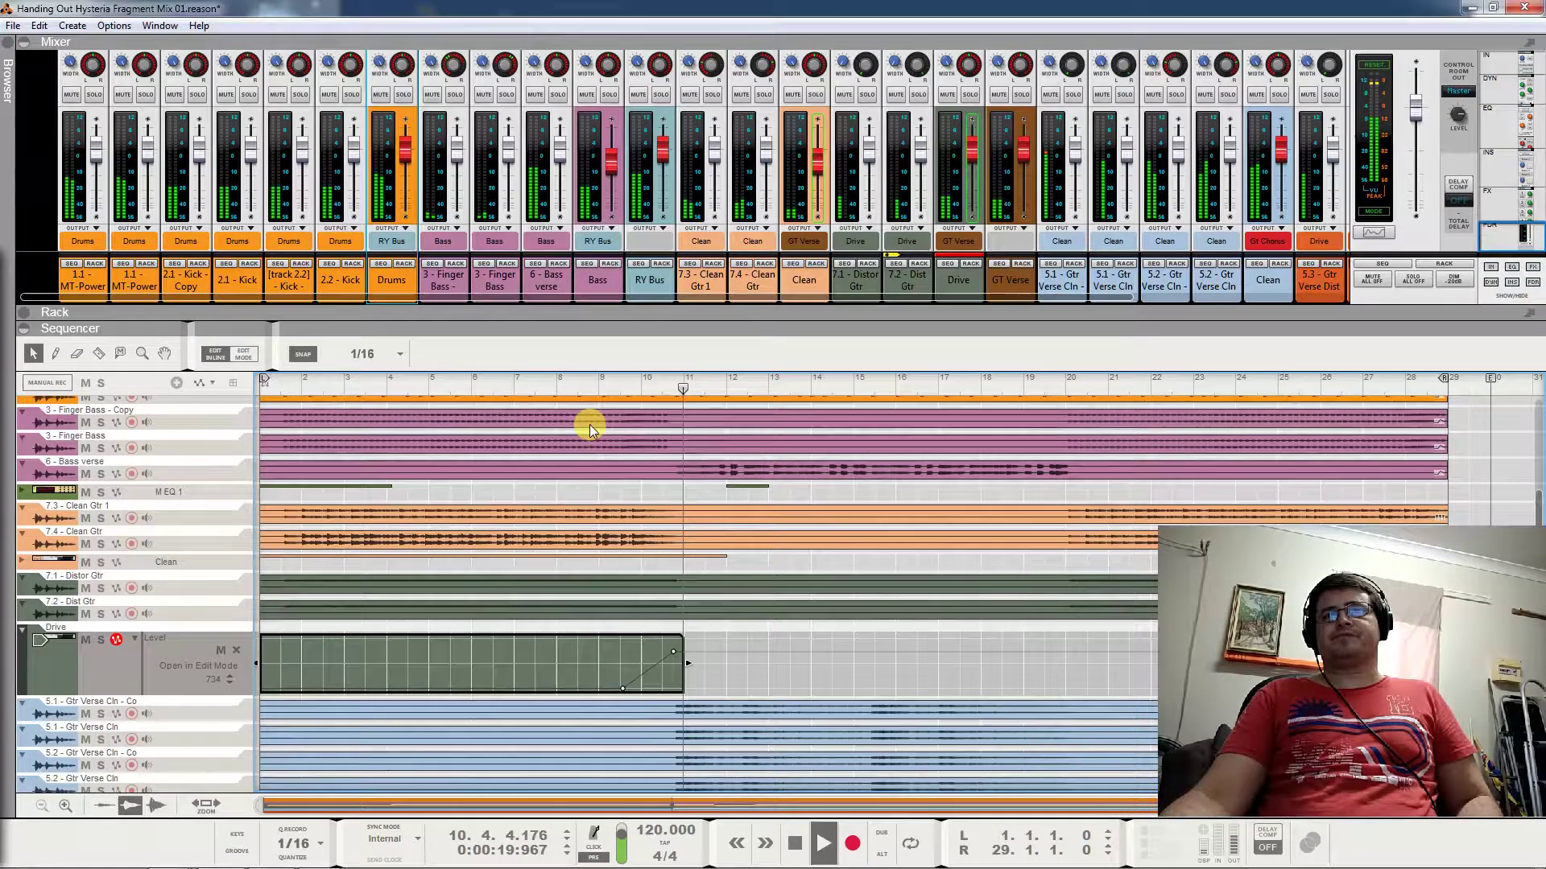
pyautogui.press('space')
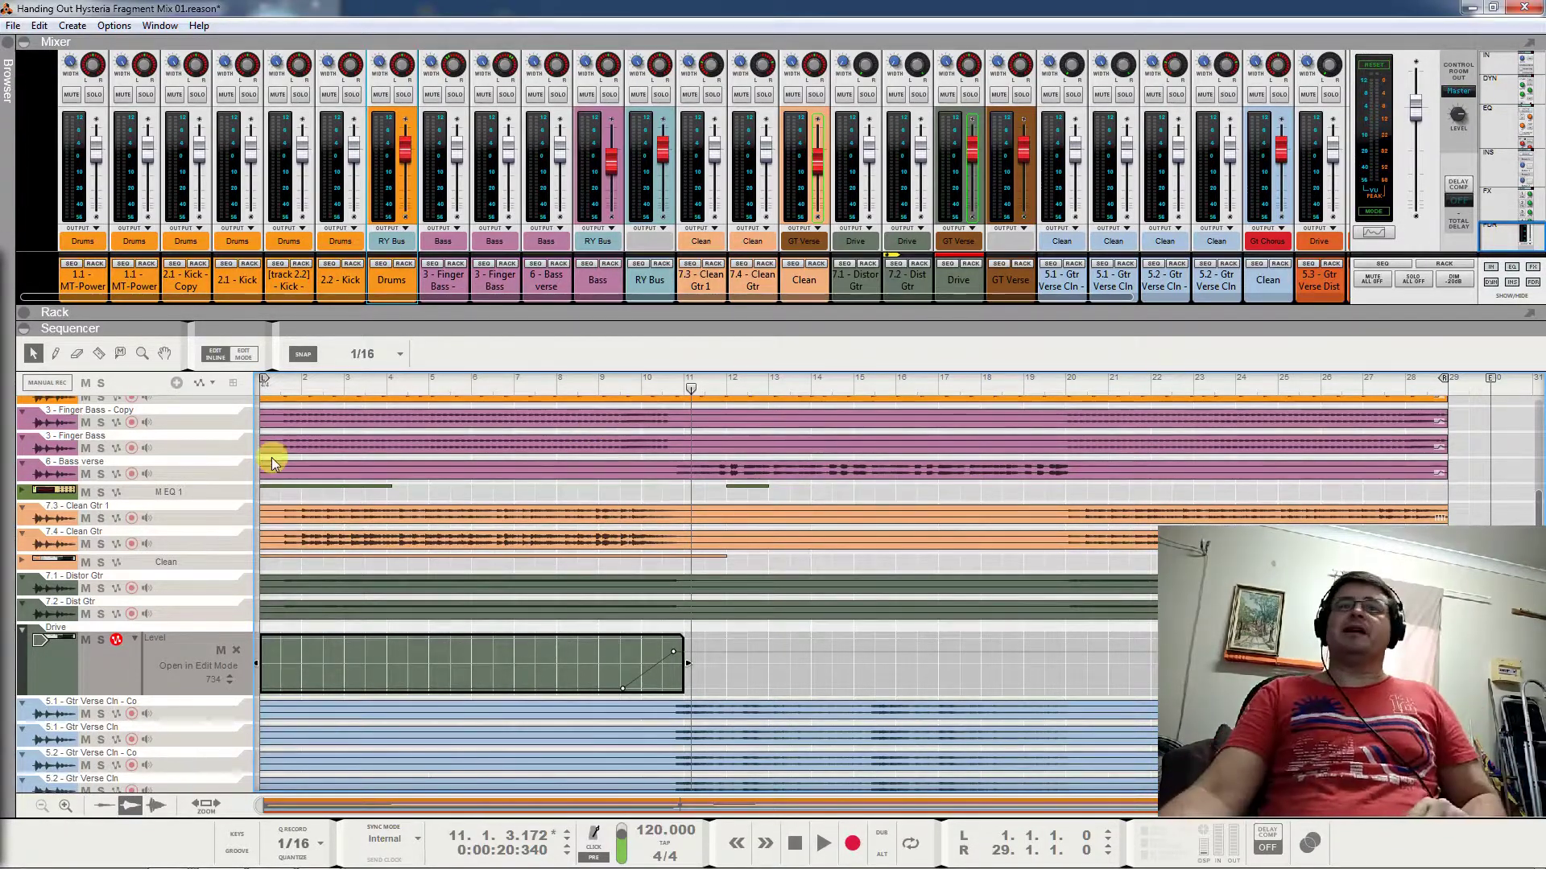
# Collapse the Drive track's automation lane and open the Clean track's Level automation clip
pyautogui.click(23, 628)
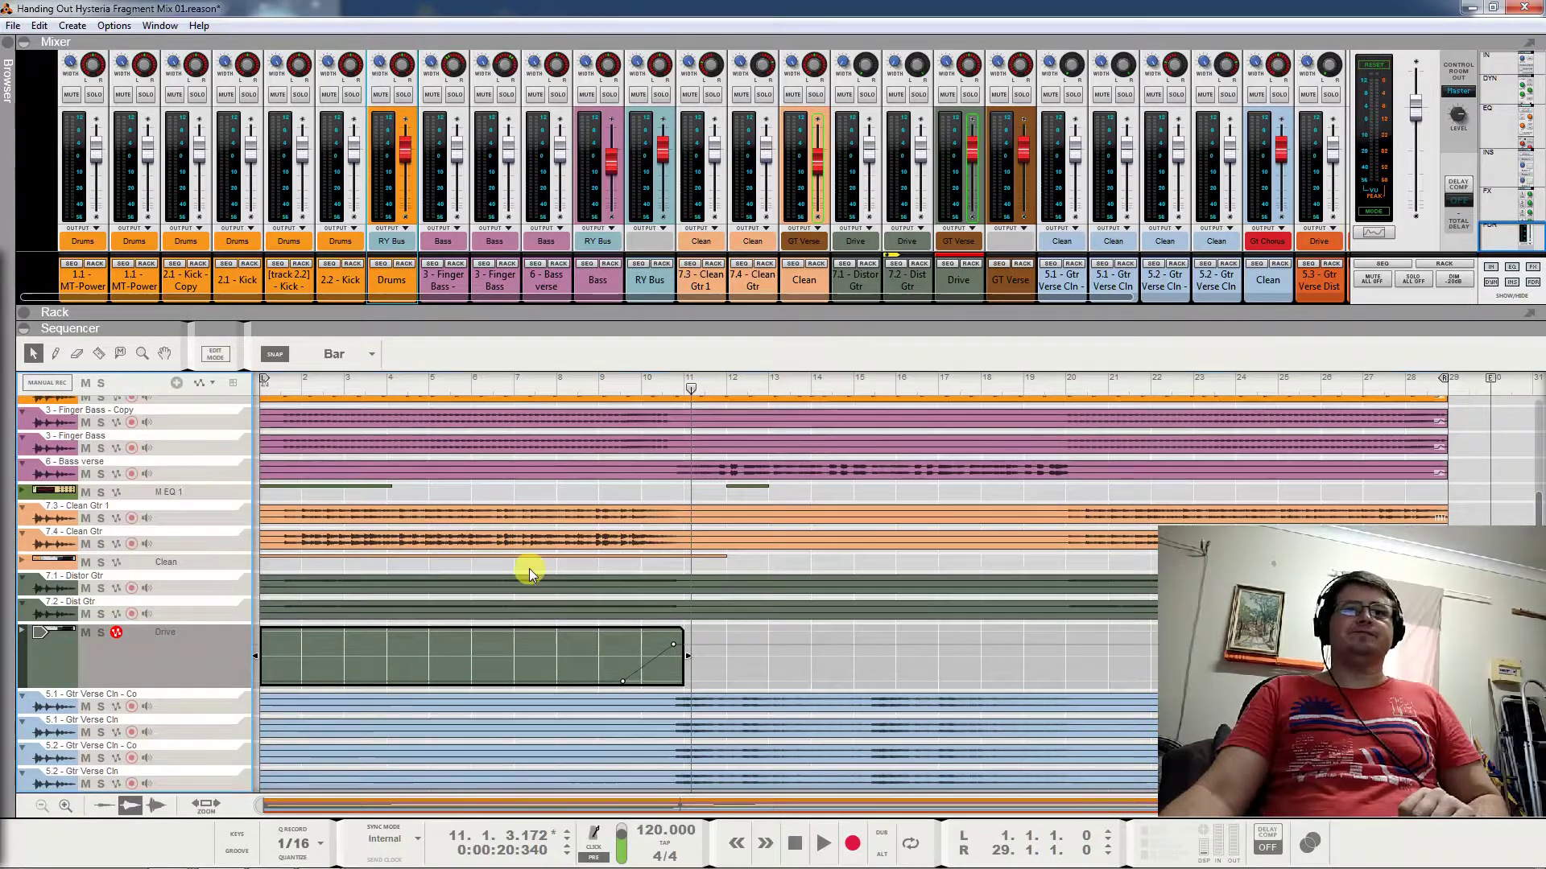
pyautogui.click(22, 561)
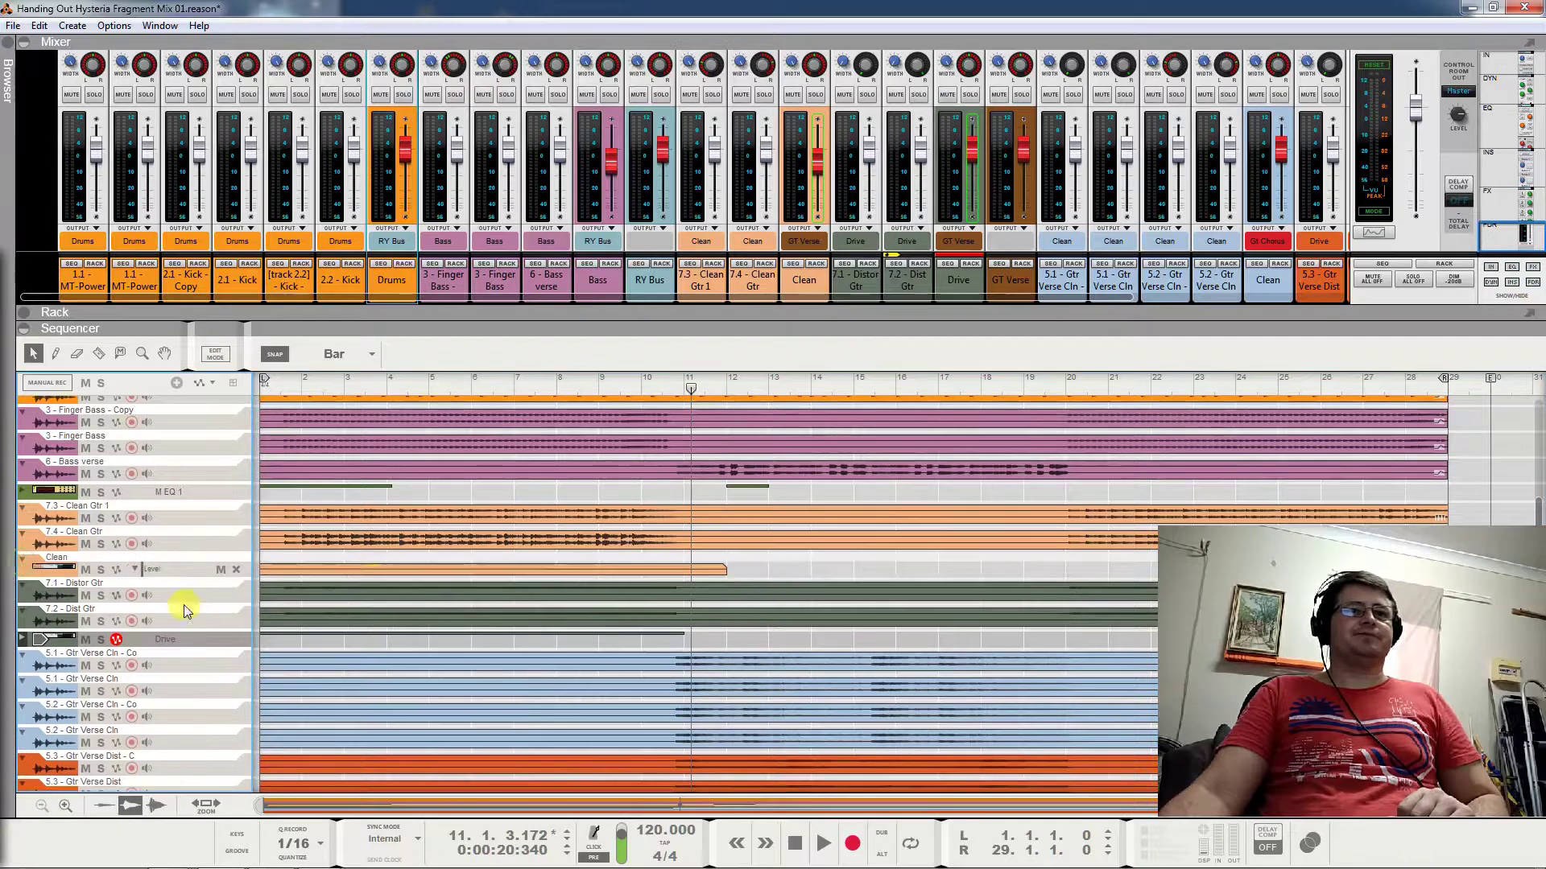
pyautogui.click(394, 569)
pyautogui.doubleClick(394, 569)
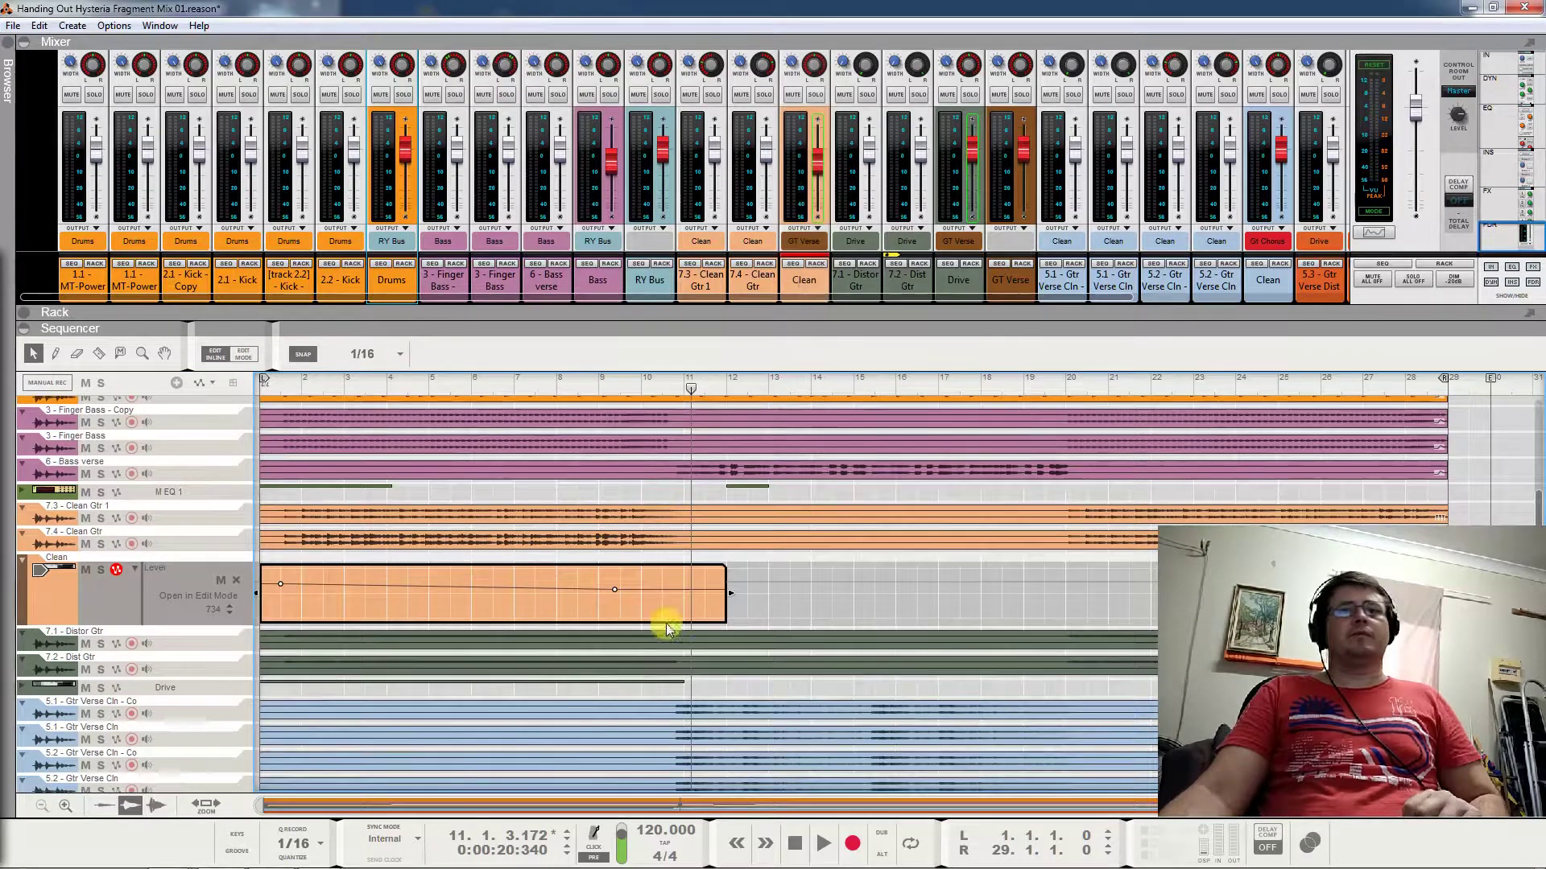
# Play the section from bar 21 to about bar 24 to check the Clean guitar level
pyautogui.click(1116, 379)
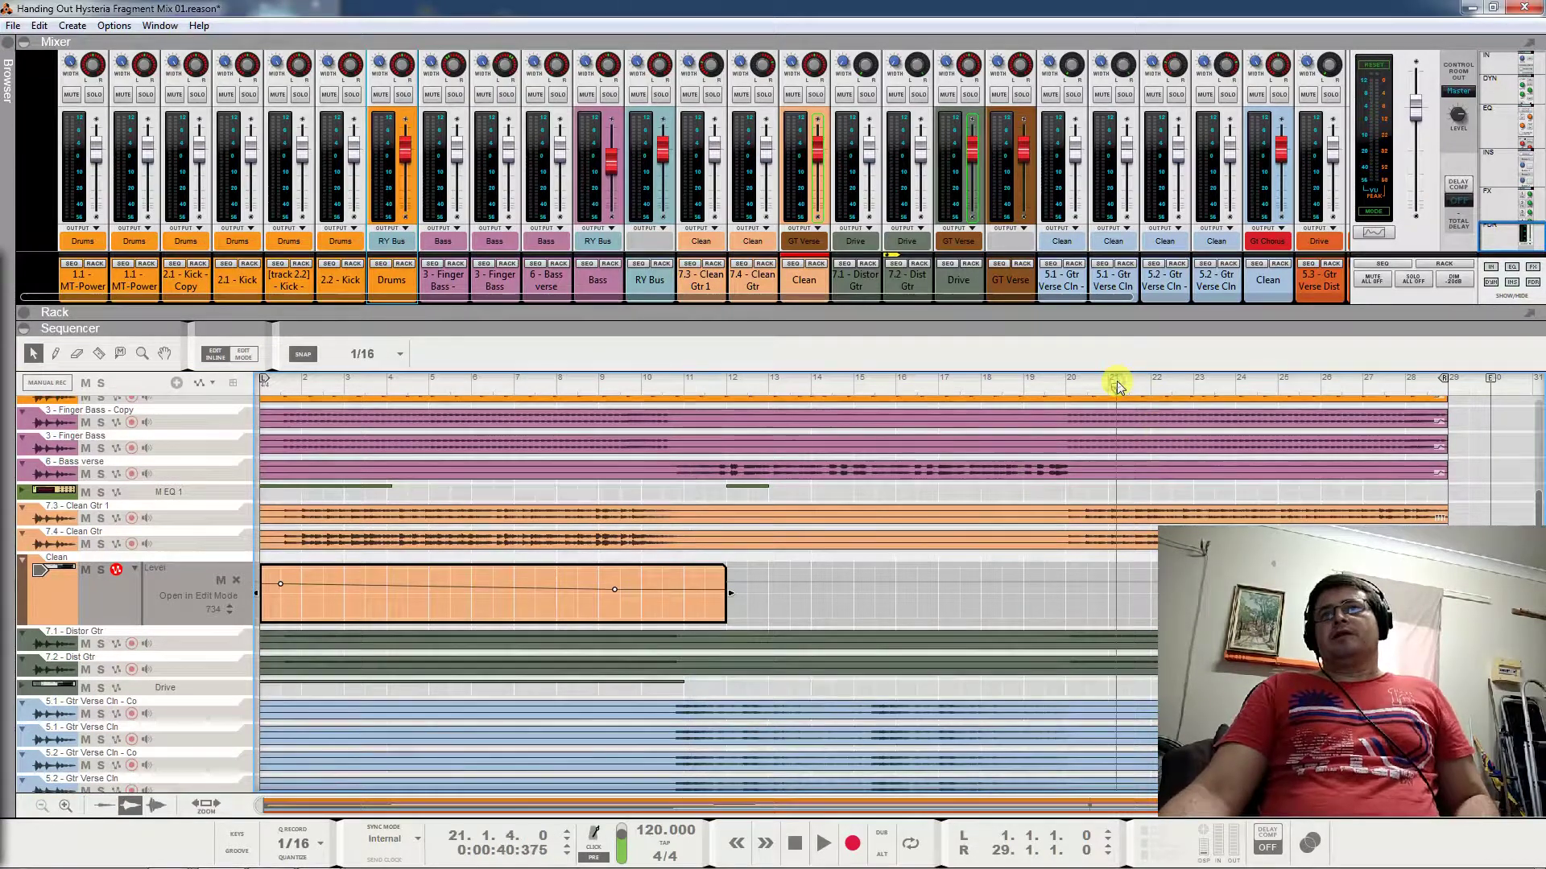
pyautogui.press('space')
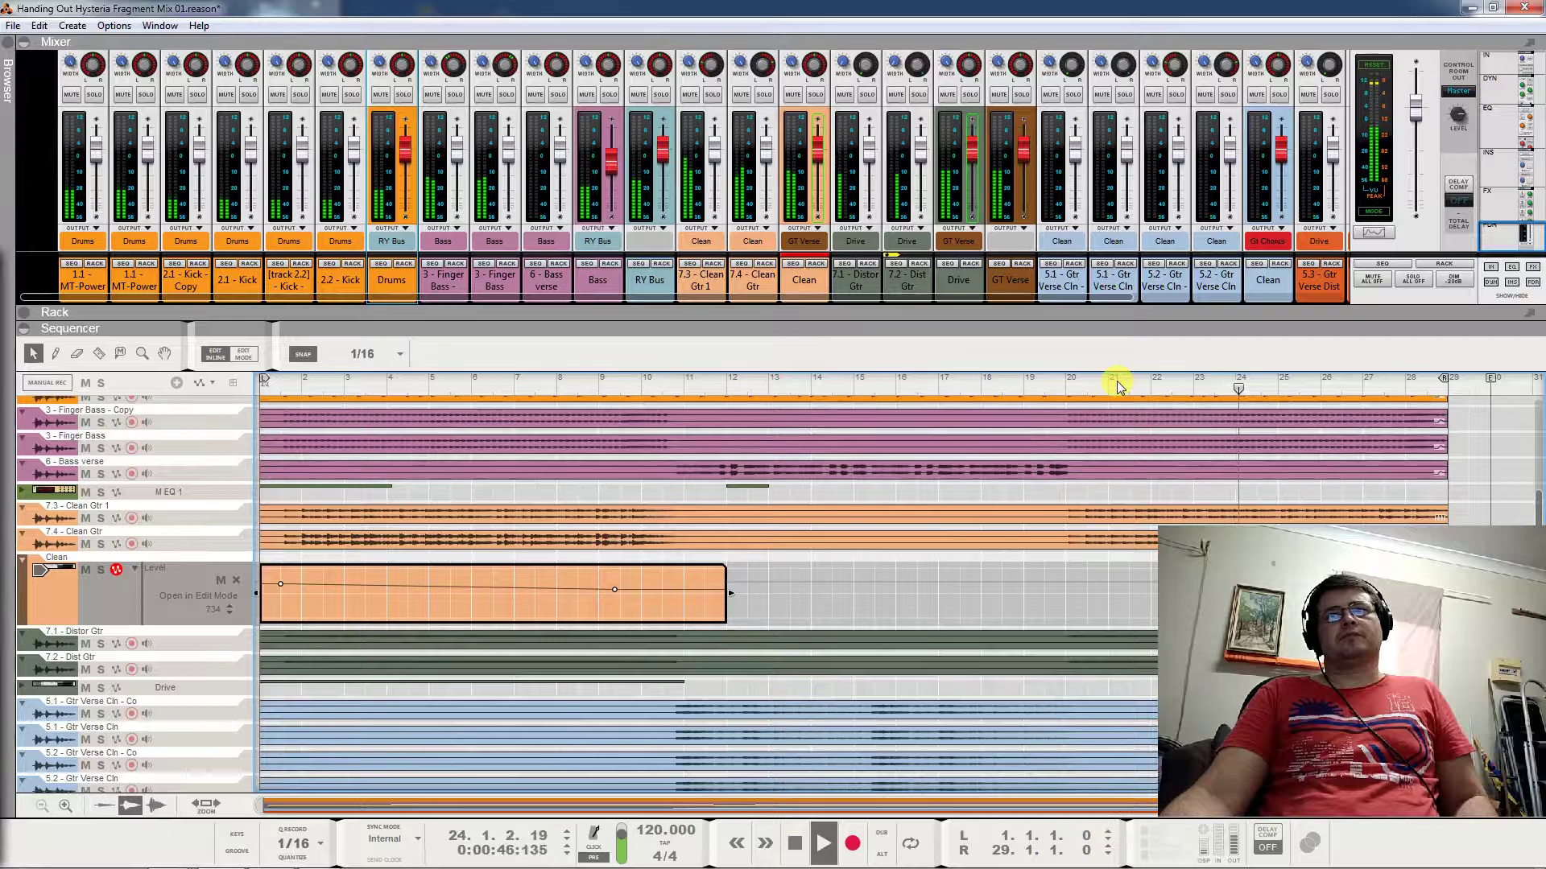
pyautogui.press('space')
# Replay the mix from bar 1 into bar 10 with the Drive lane expanded, and collapse the Clean track's automation lane
pyautogui.click(264, 385)
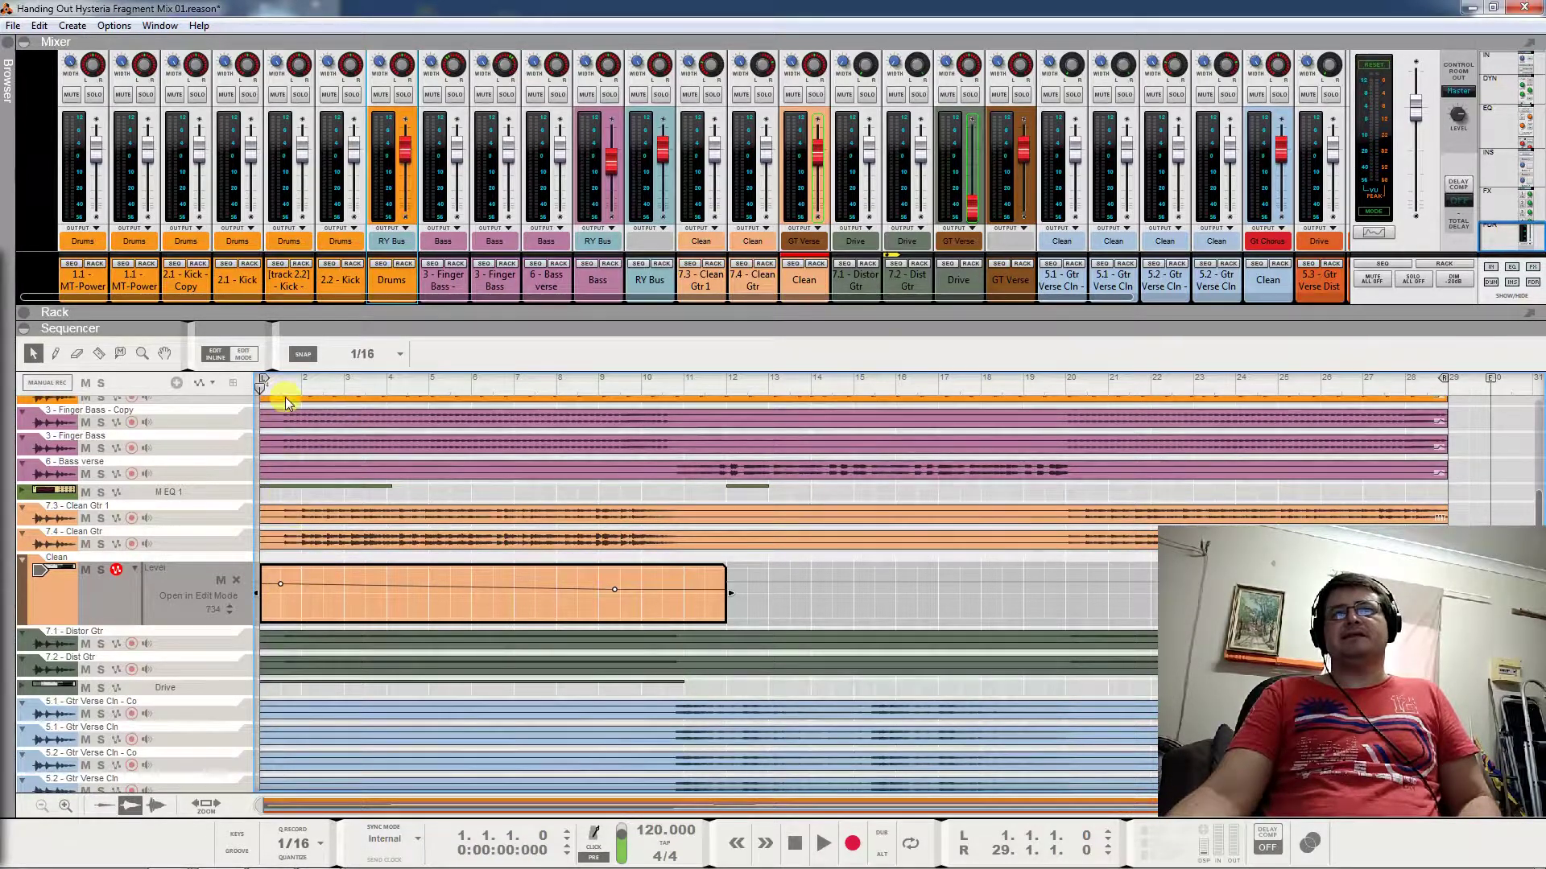
pyautogui.press('space')
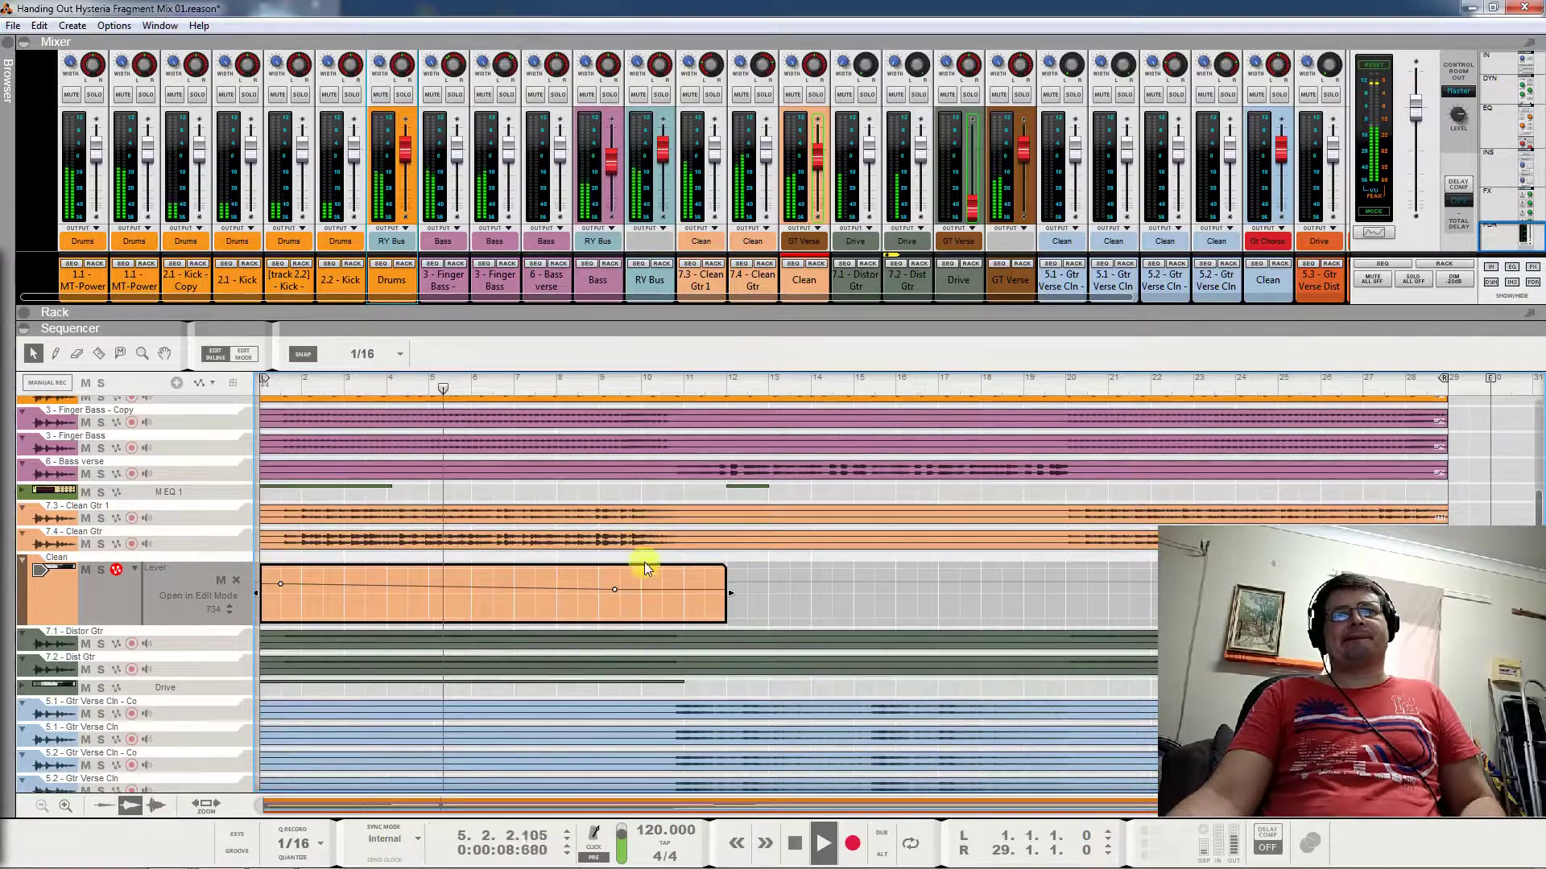
pyautogui.click(29, 684)
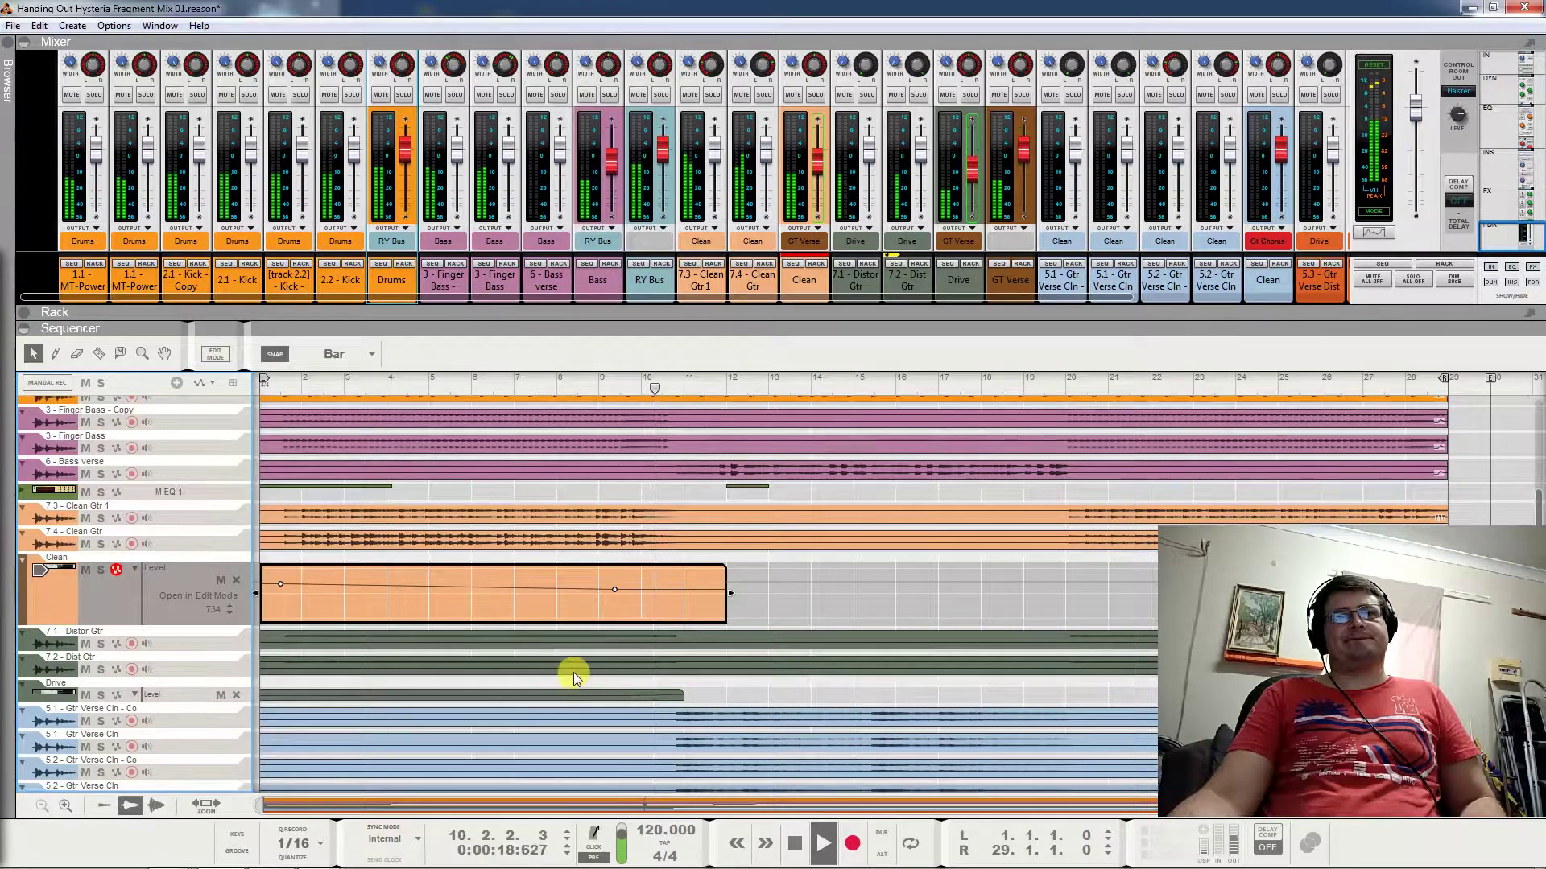
pyautogui.click(280, 586)
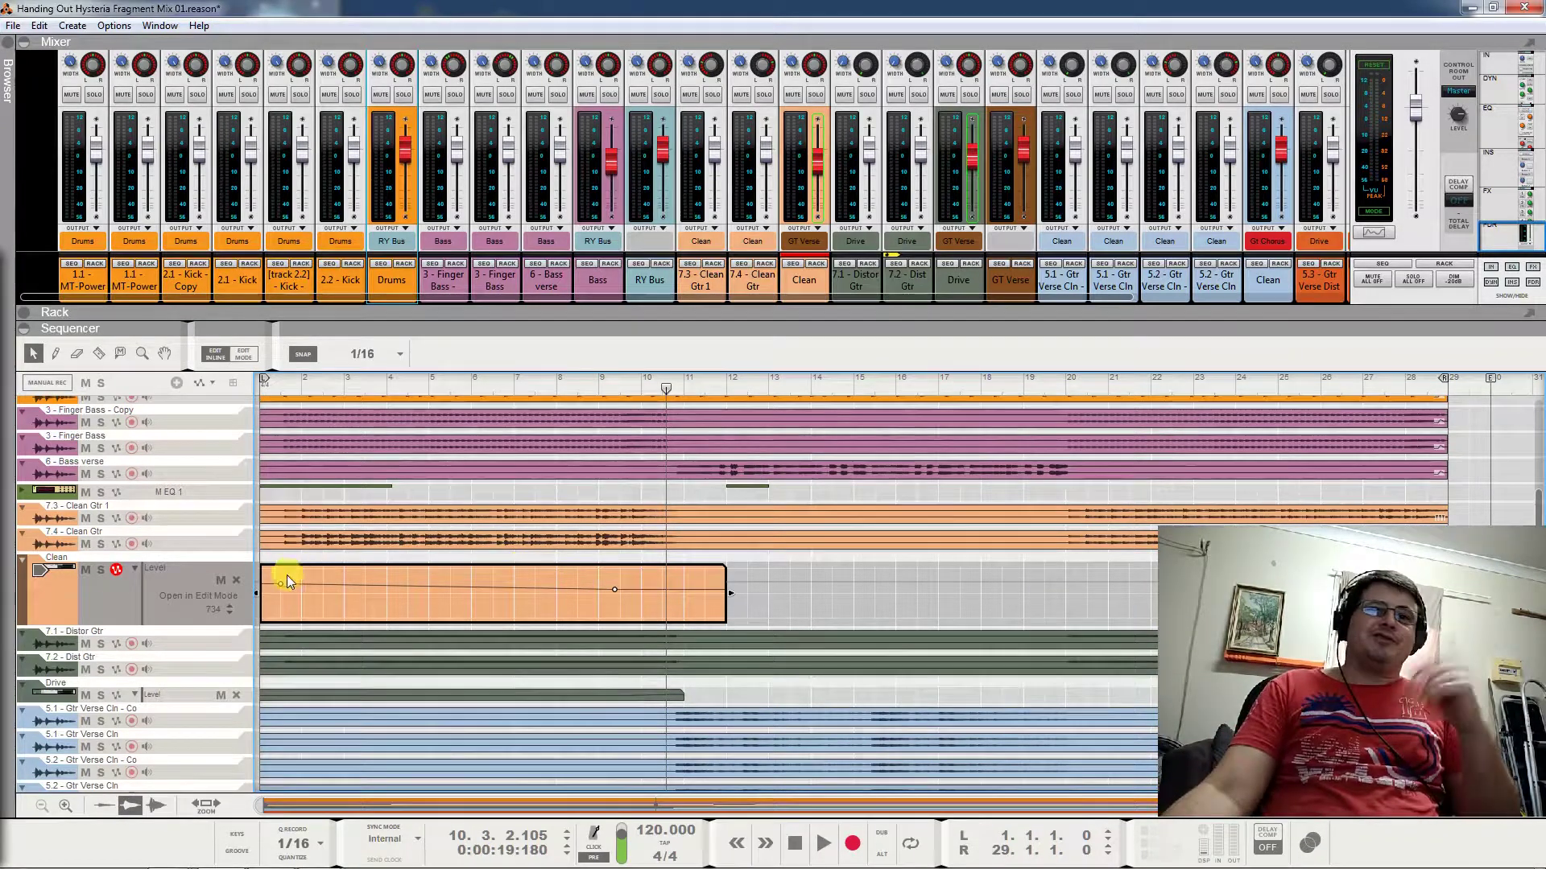
pyautogui.click(27, 568)
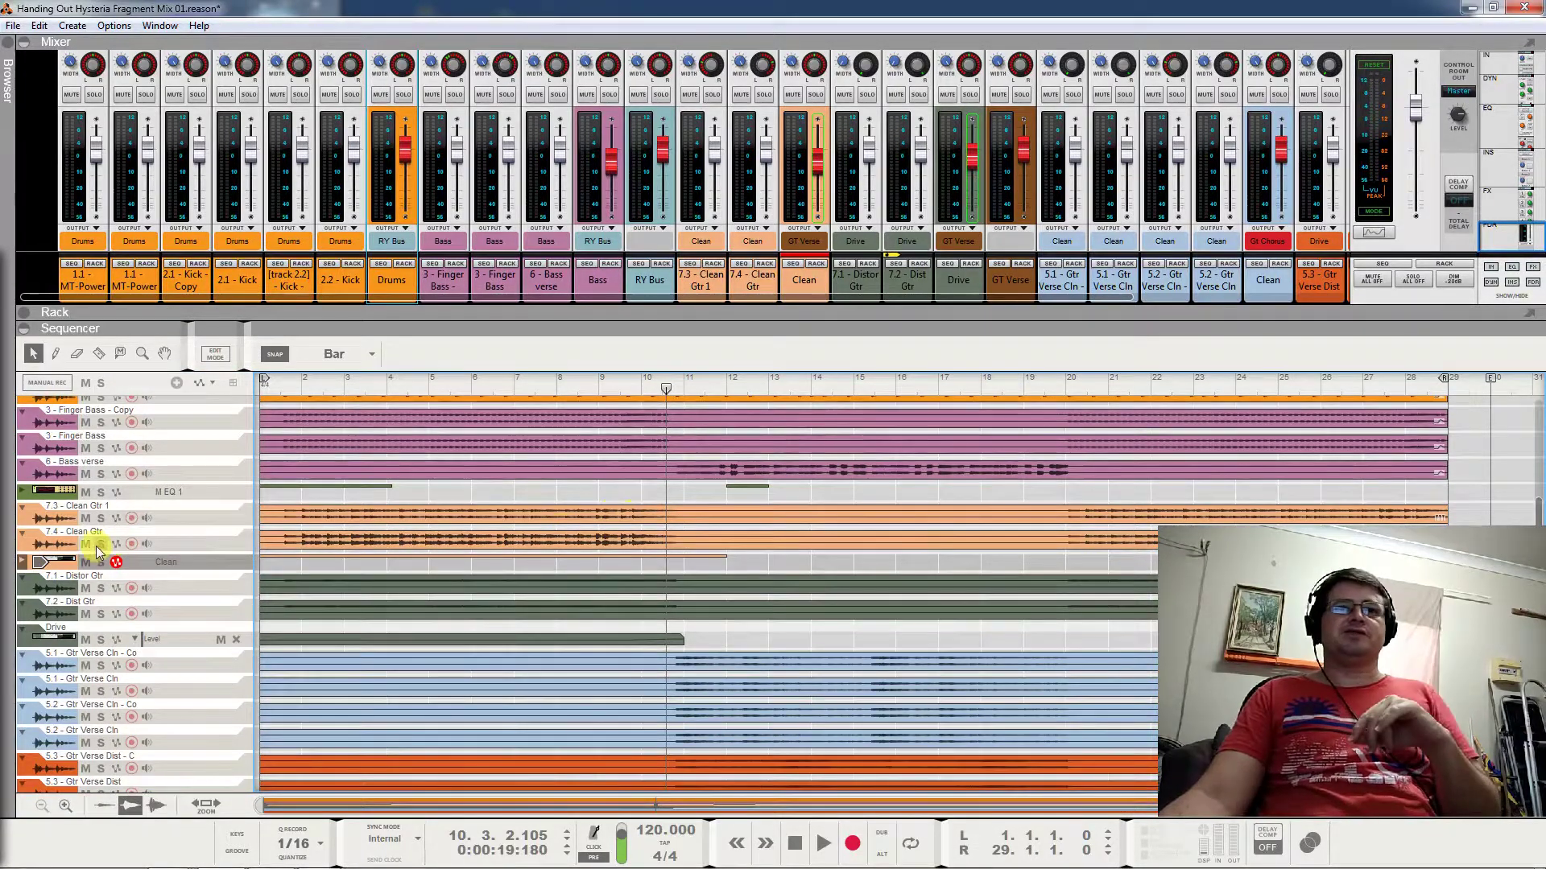
# Solo the Bass bus channel and play it from bar 1 with the M EQ 1 track's Parametric 2 Gain lane expanded
pyautogui.click(24, 492)
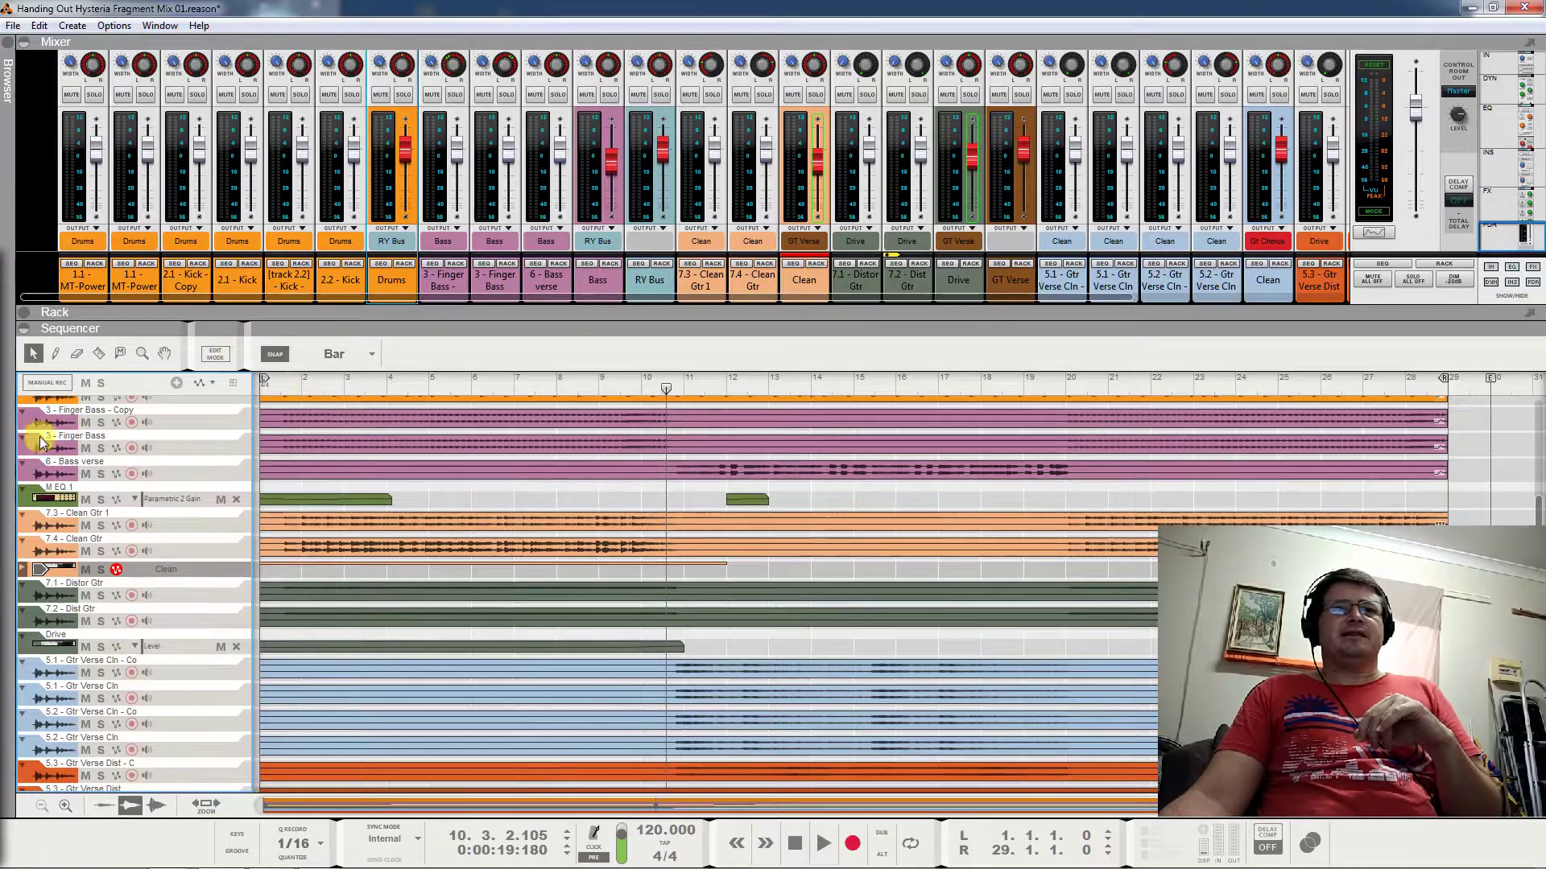
pyautogui.click(609, 94)
pyautogui.moveTo(308, 388); pyautogui.dragTo(229, 407)
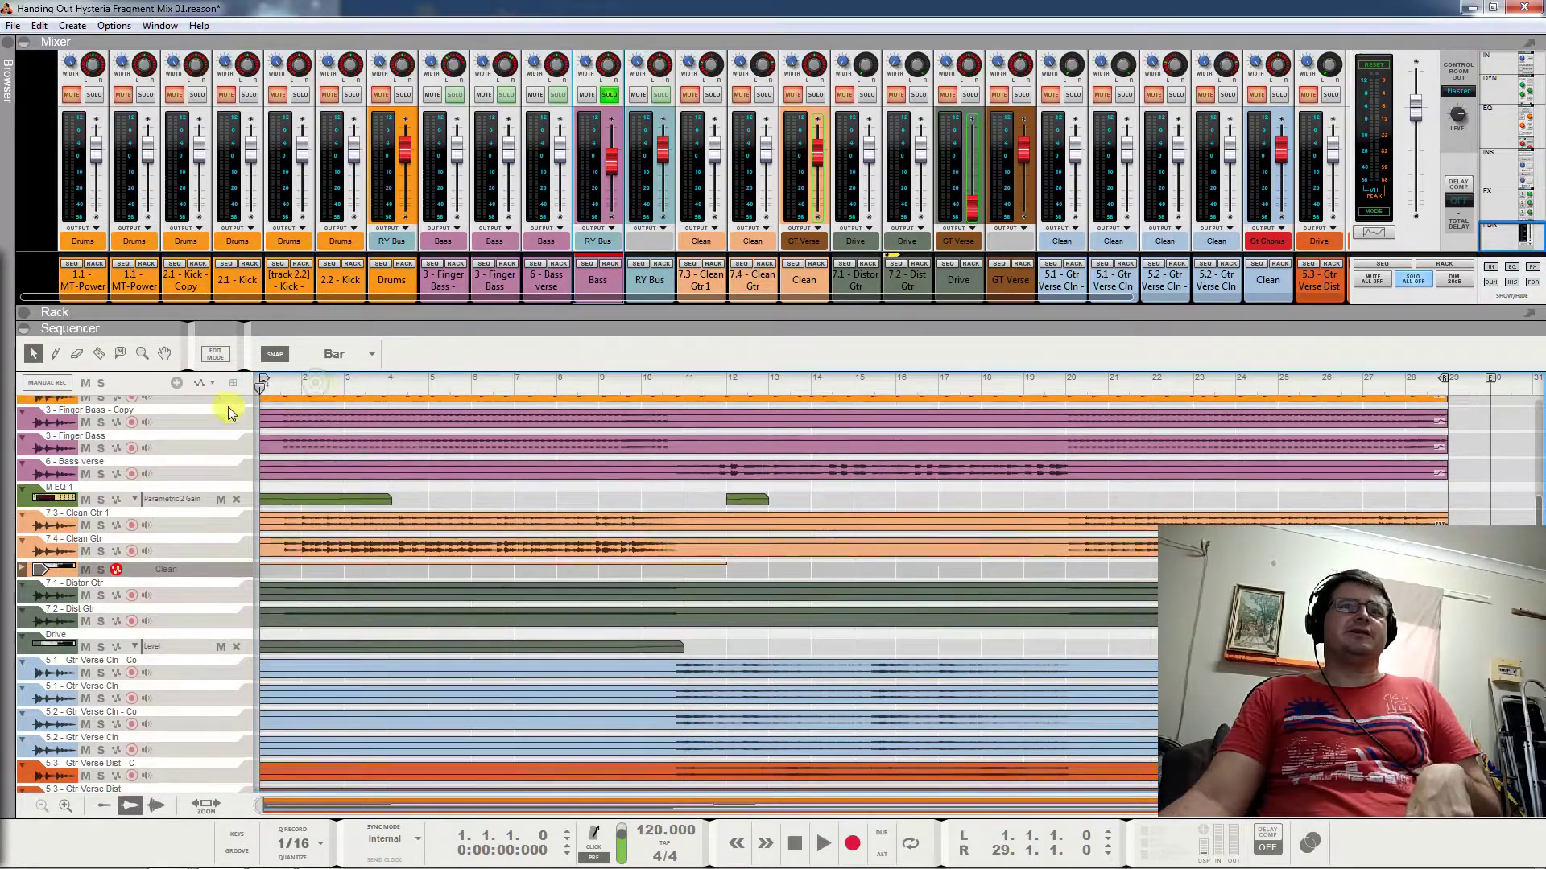
pyautogui.press('space')
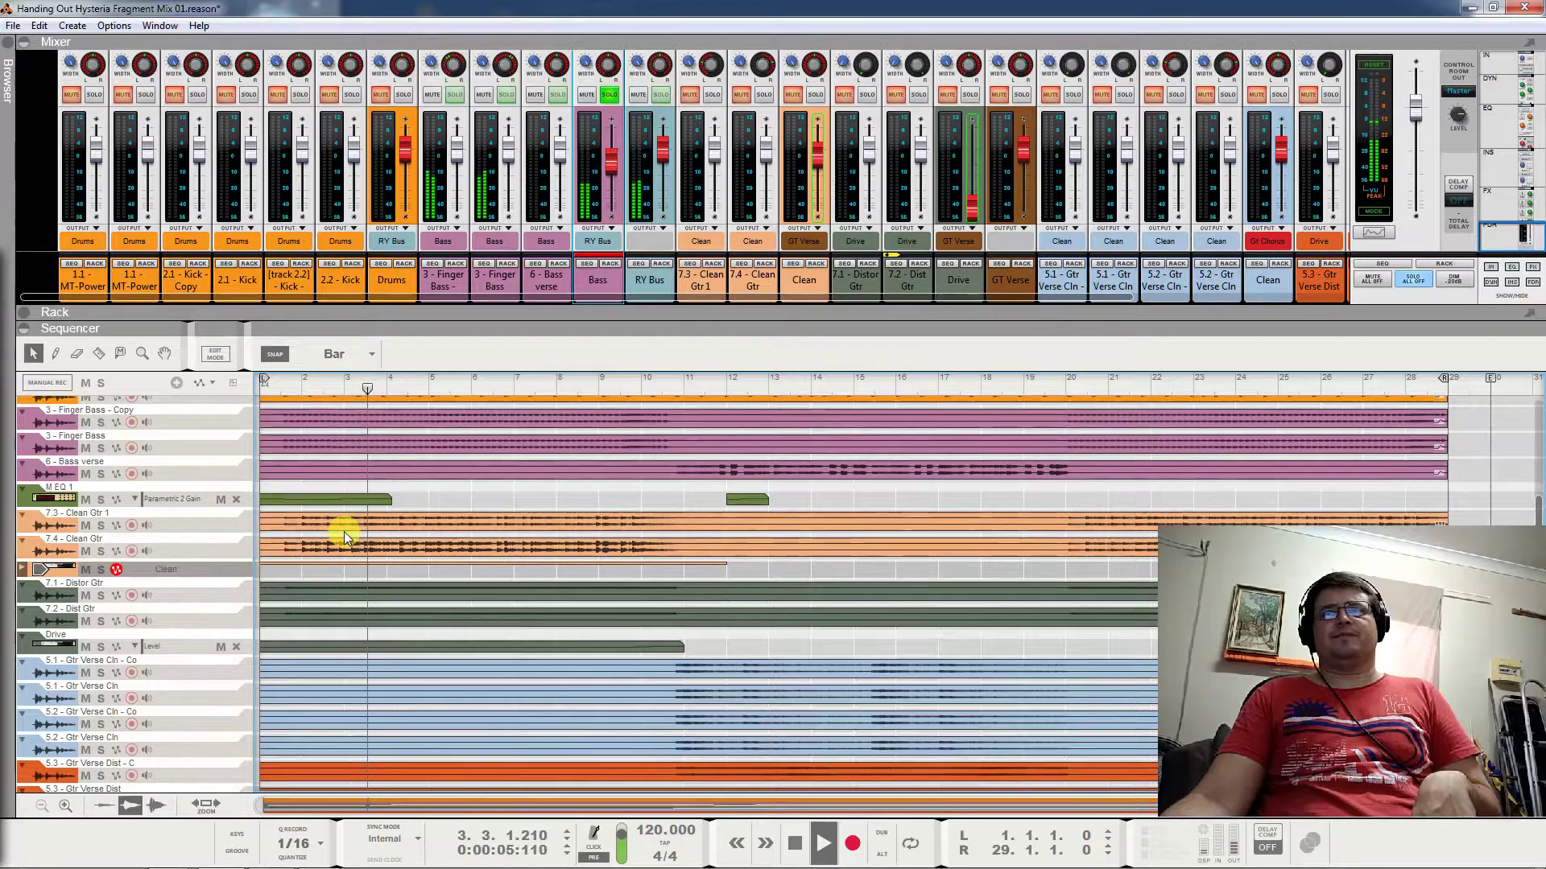
pyautogui.press('space')
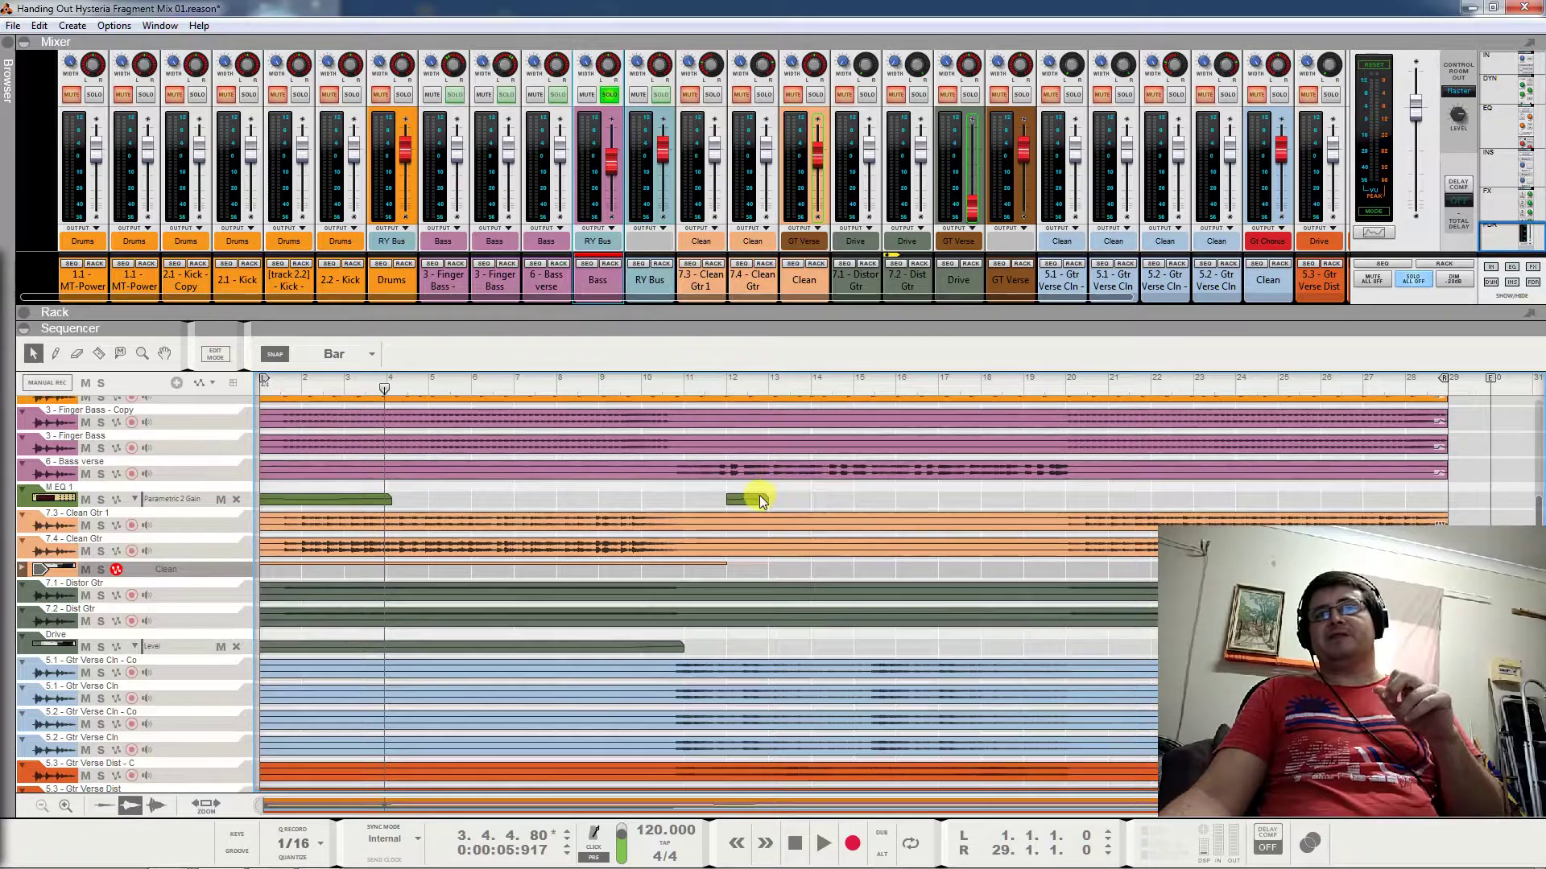
# Open the first Parametric 2 Gain automation clip on the M EQ 1 track and collapse its lane
pyautogui.doubleClick(320, 502)
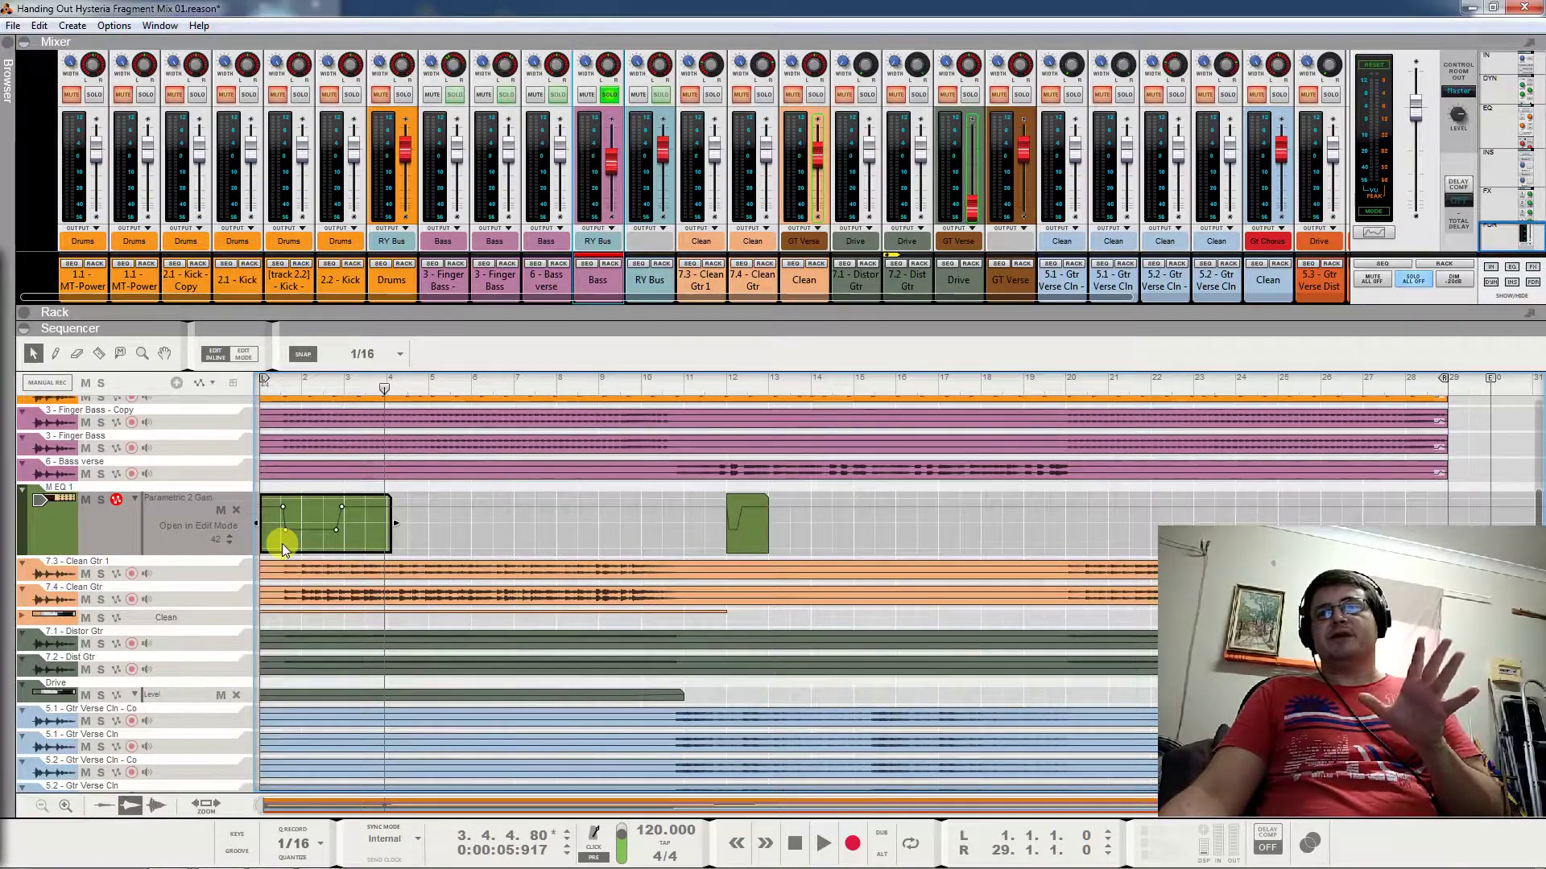
pyautogui.click(22, 493)
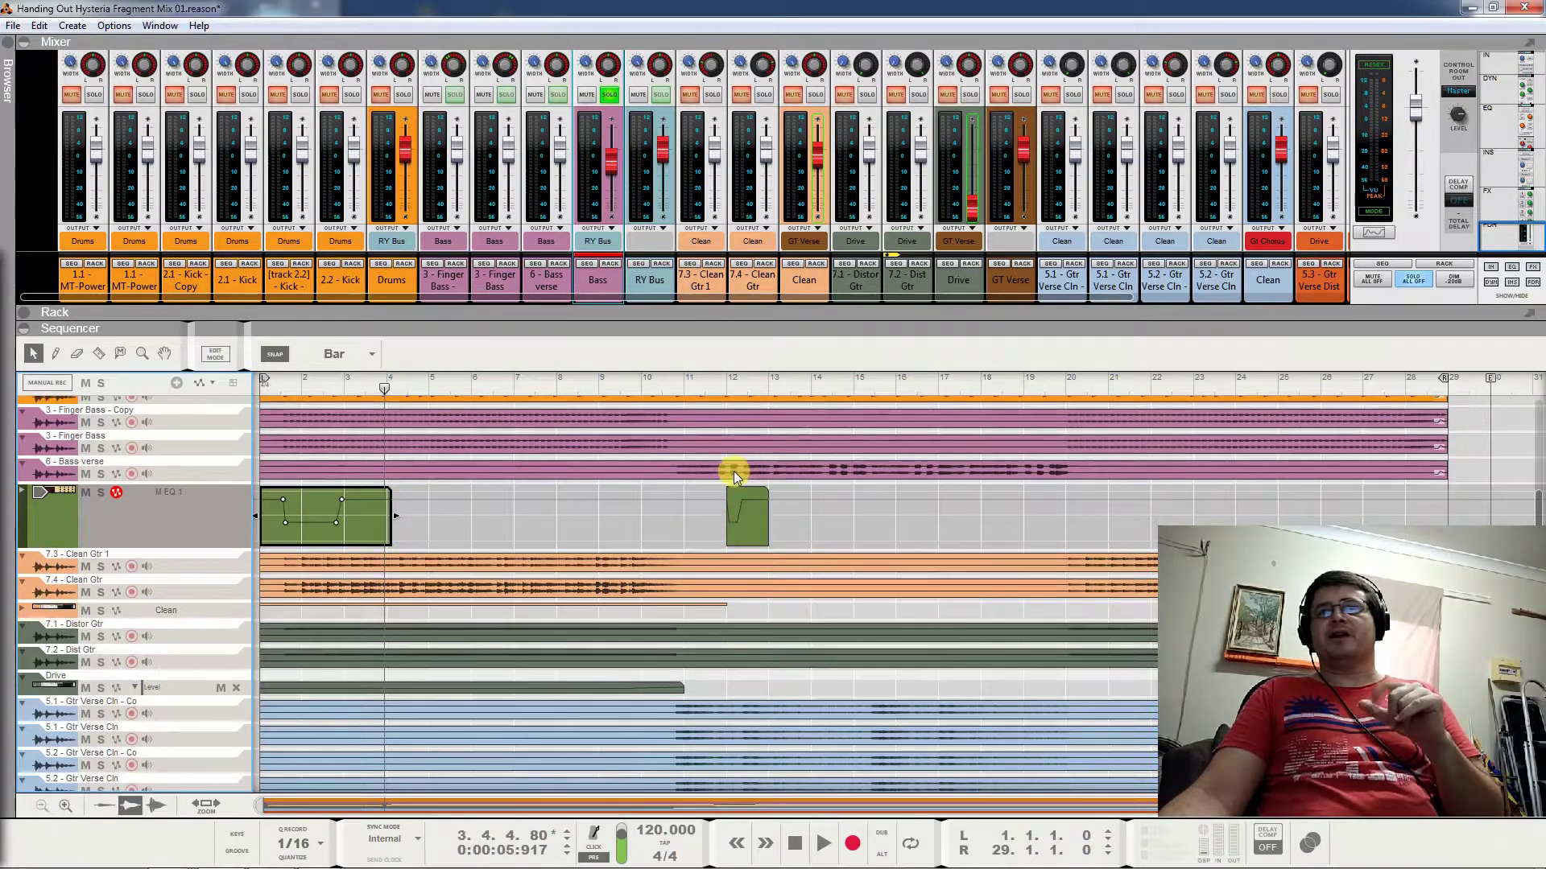
# Mute the M EQ 1 automation track and play the soloed Bass from about bar 12 without its EQ automation
pyautogui.click(727, 388)
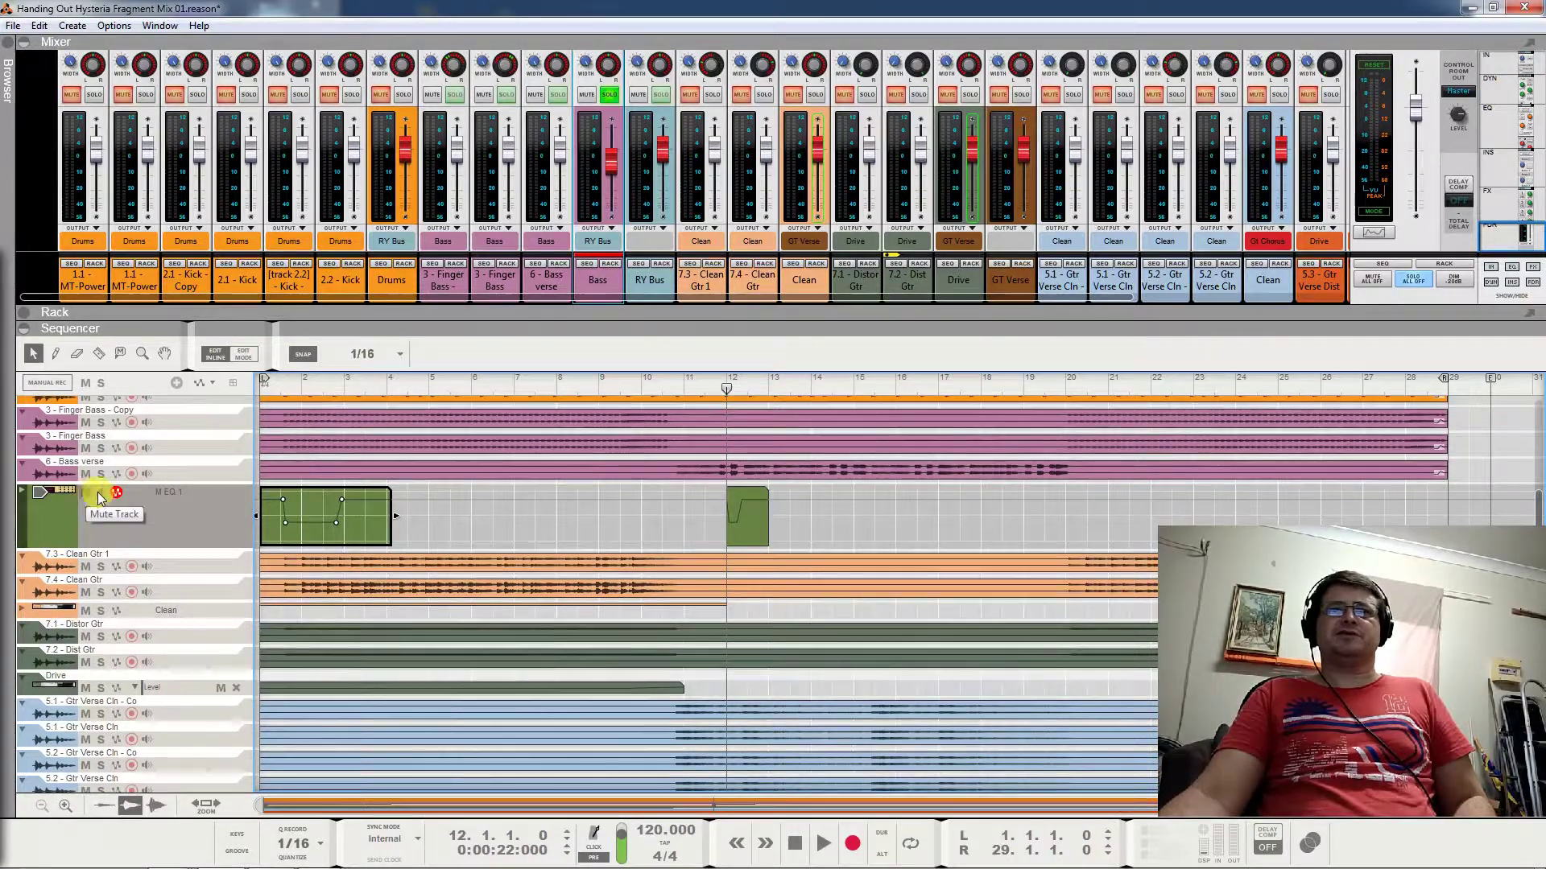
pyautogui.click(712, 387)
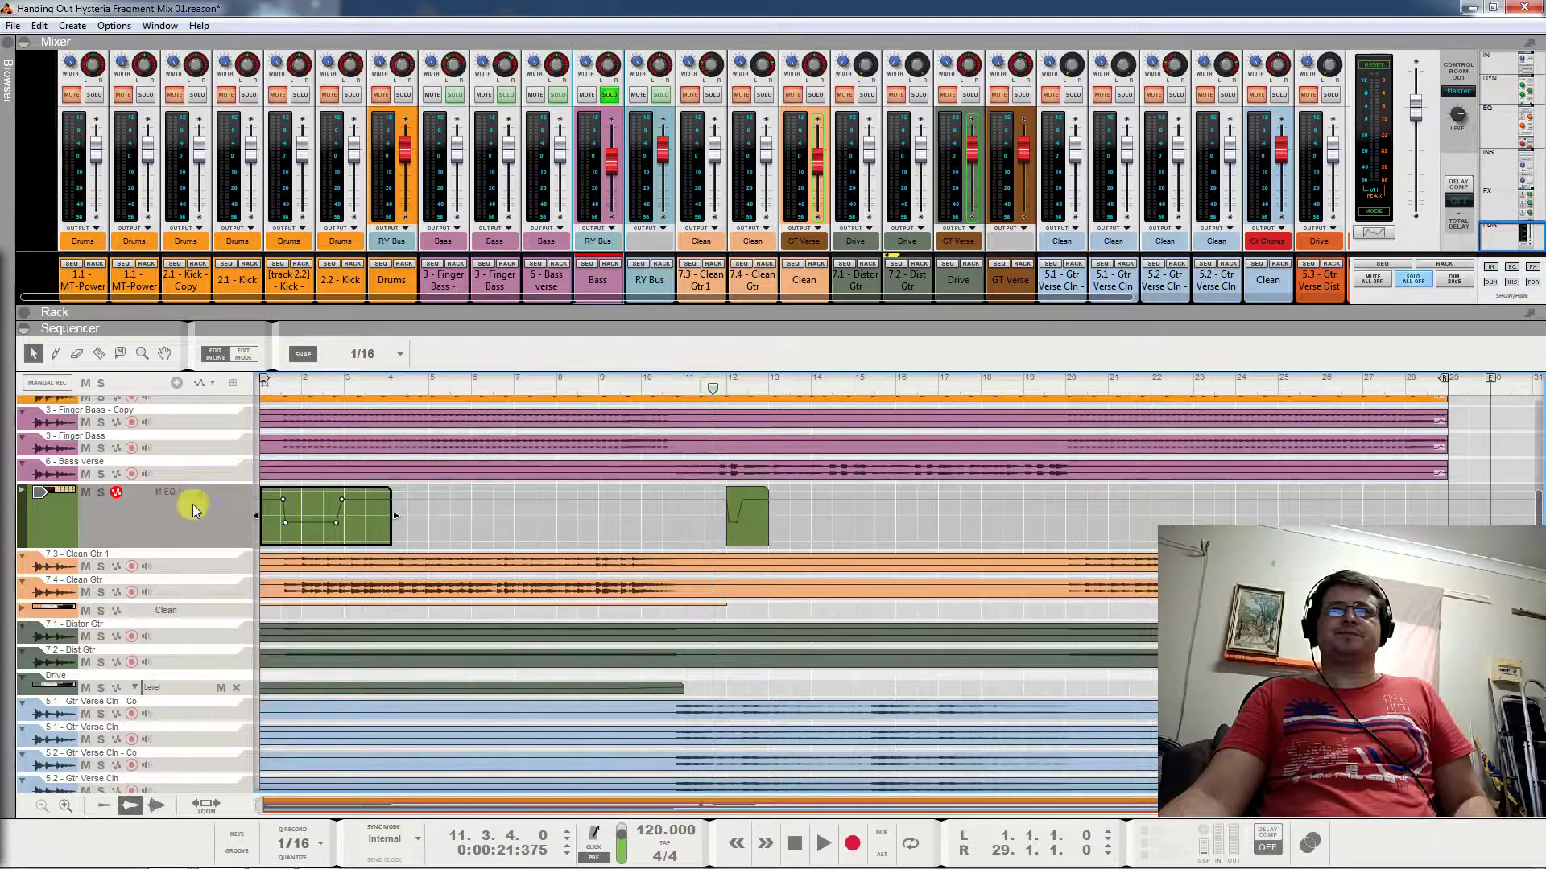
pyautogui.click(86, 493)
pyautogui.press('space')
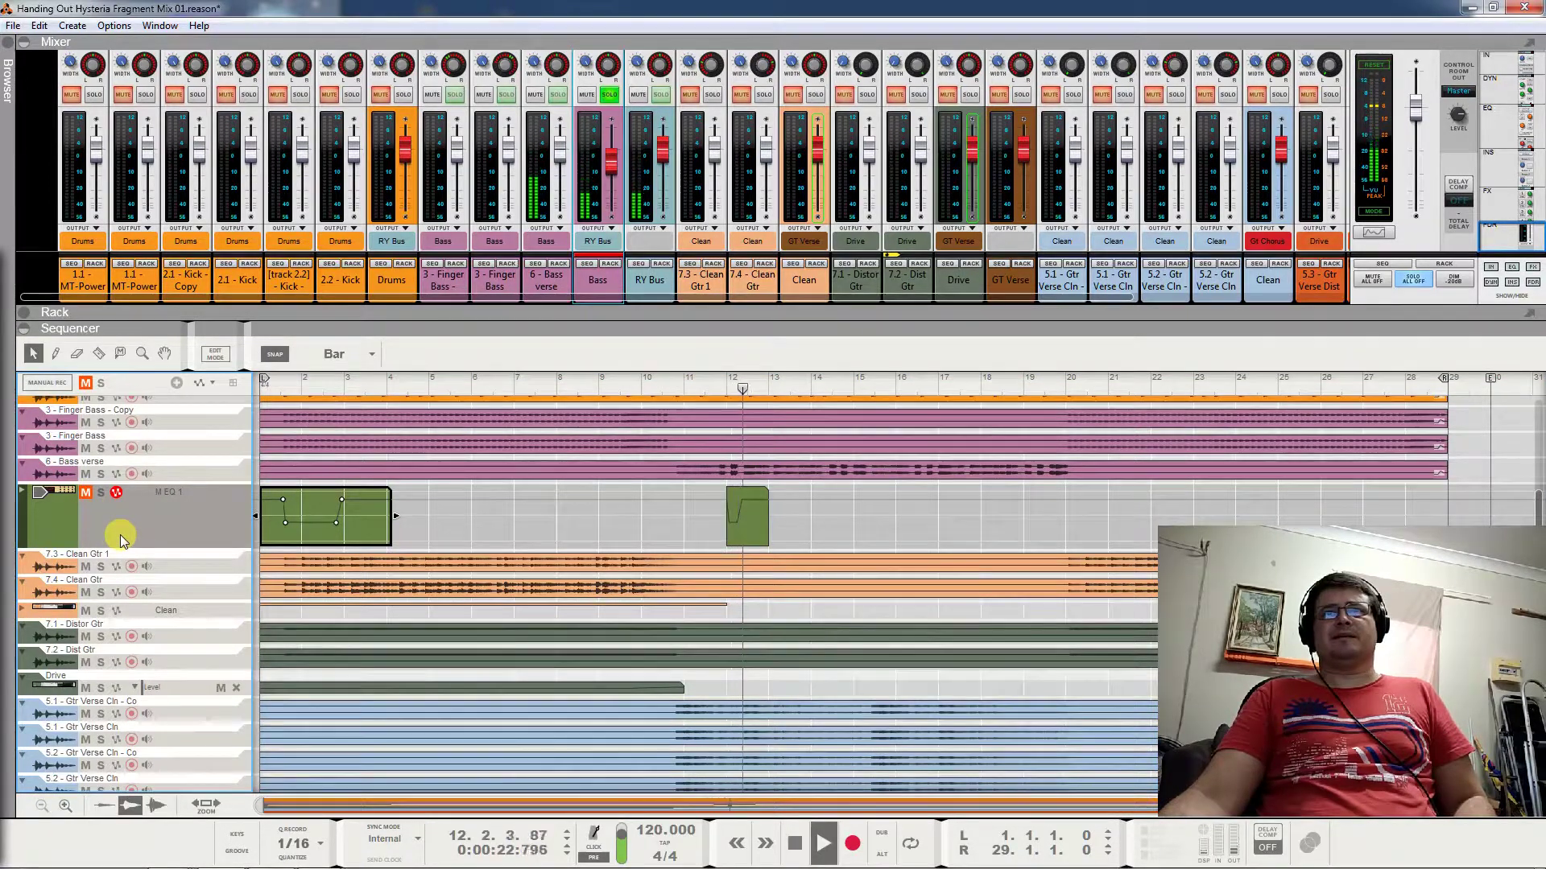
pyautogui.click(706, 379)
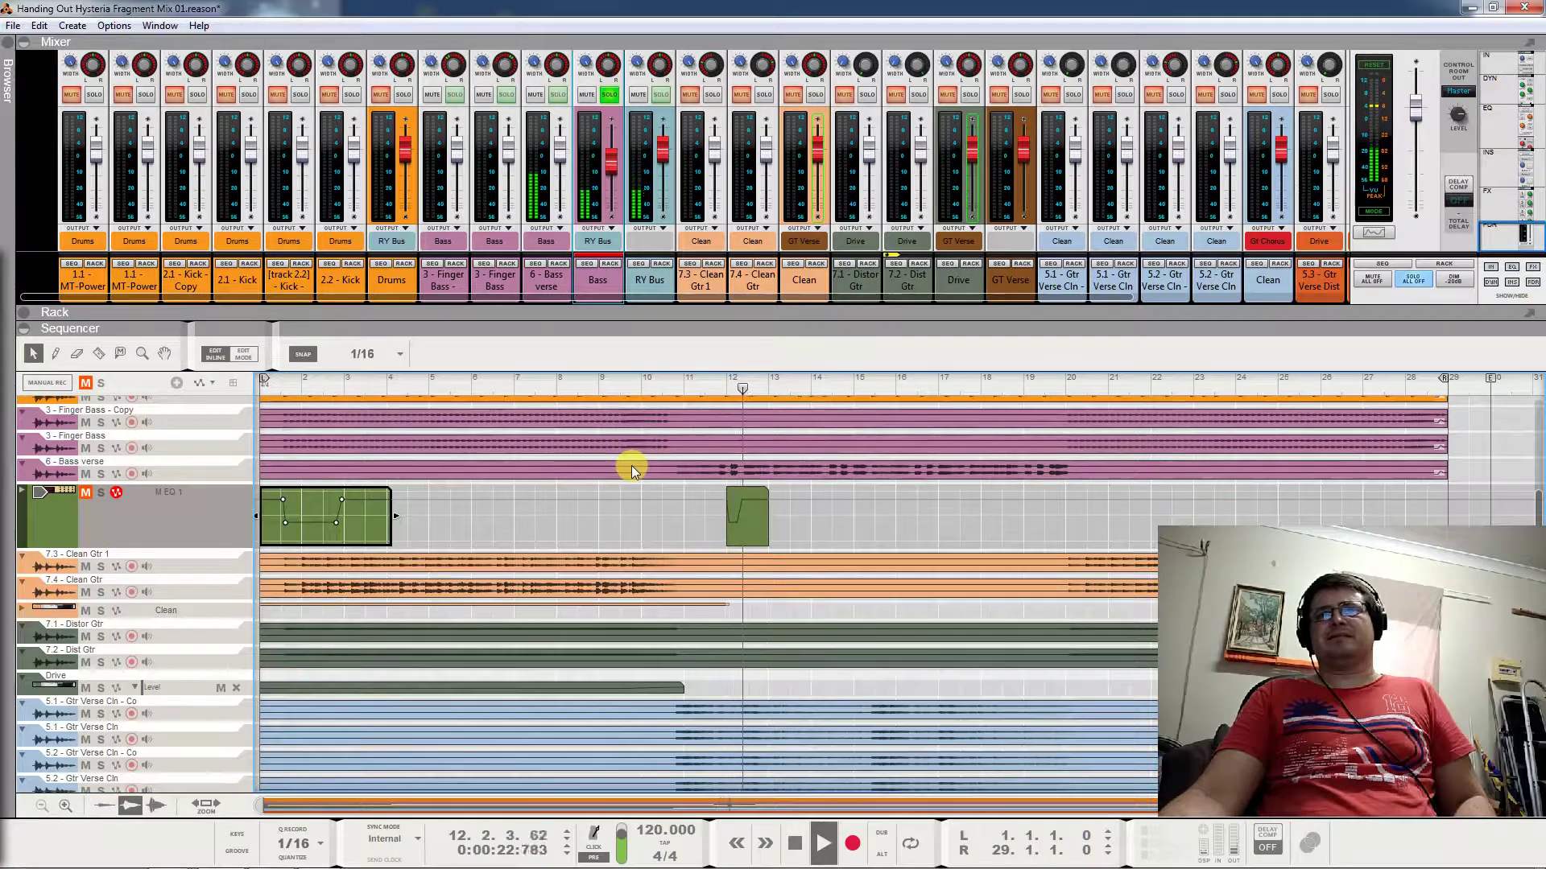
pyautogui.press('space')
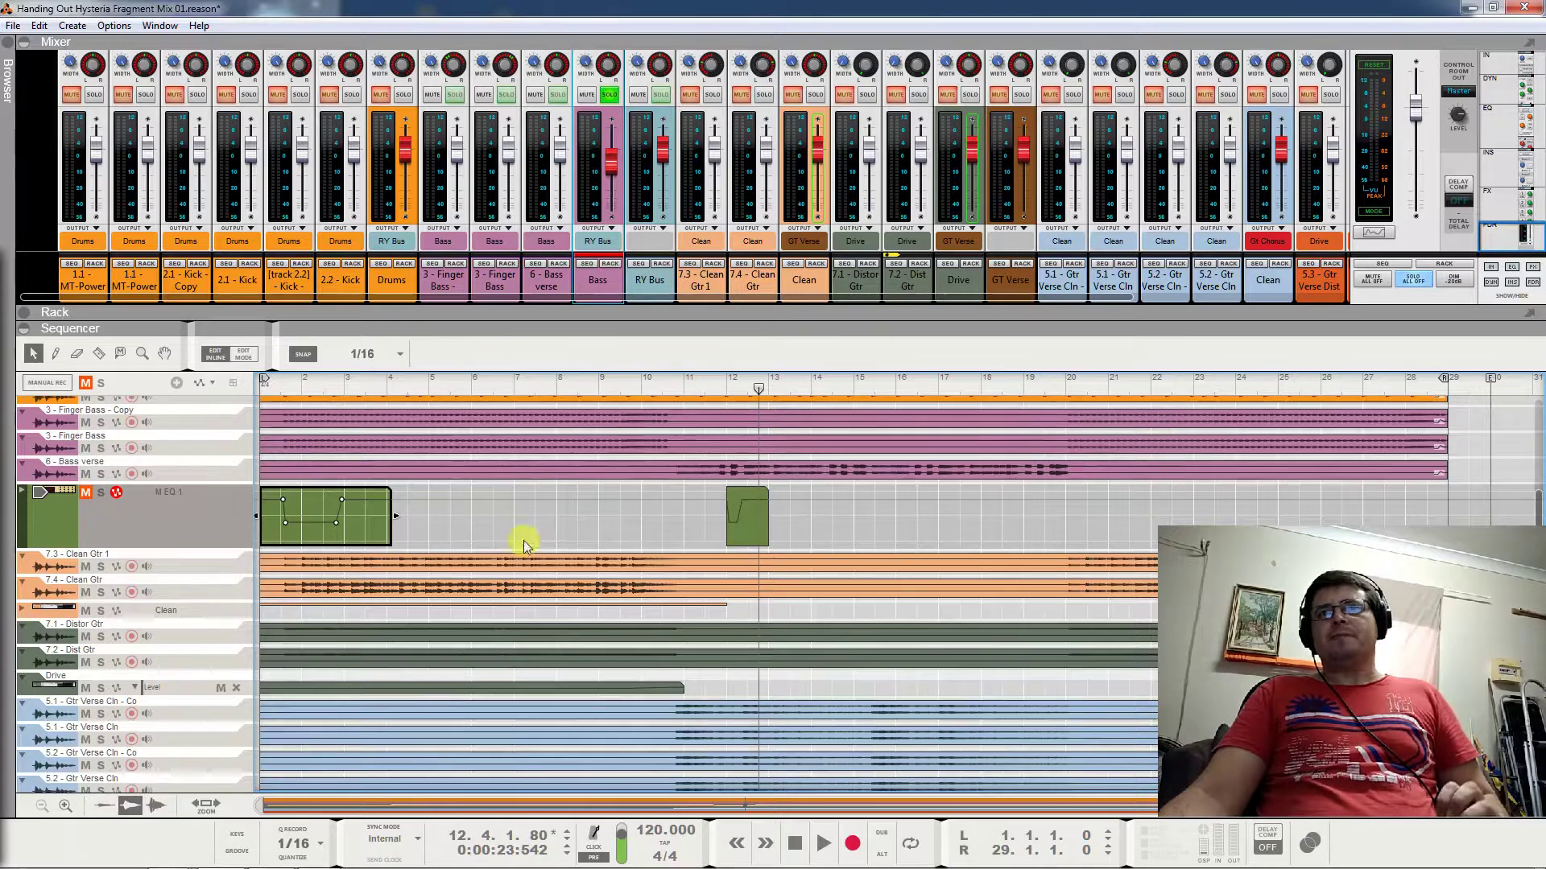
# Select the 6 - Bass verse clip, unsolo the Bass bus and play the full mix from about bar 12
pyautogui.click(734, 385)
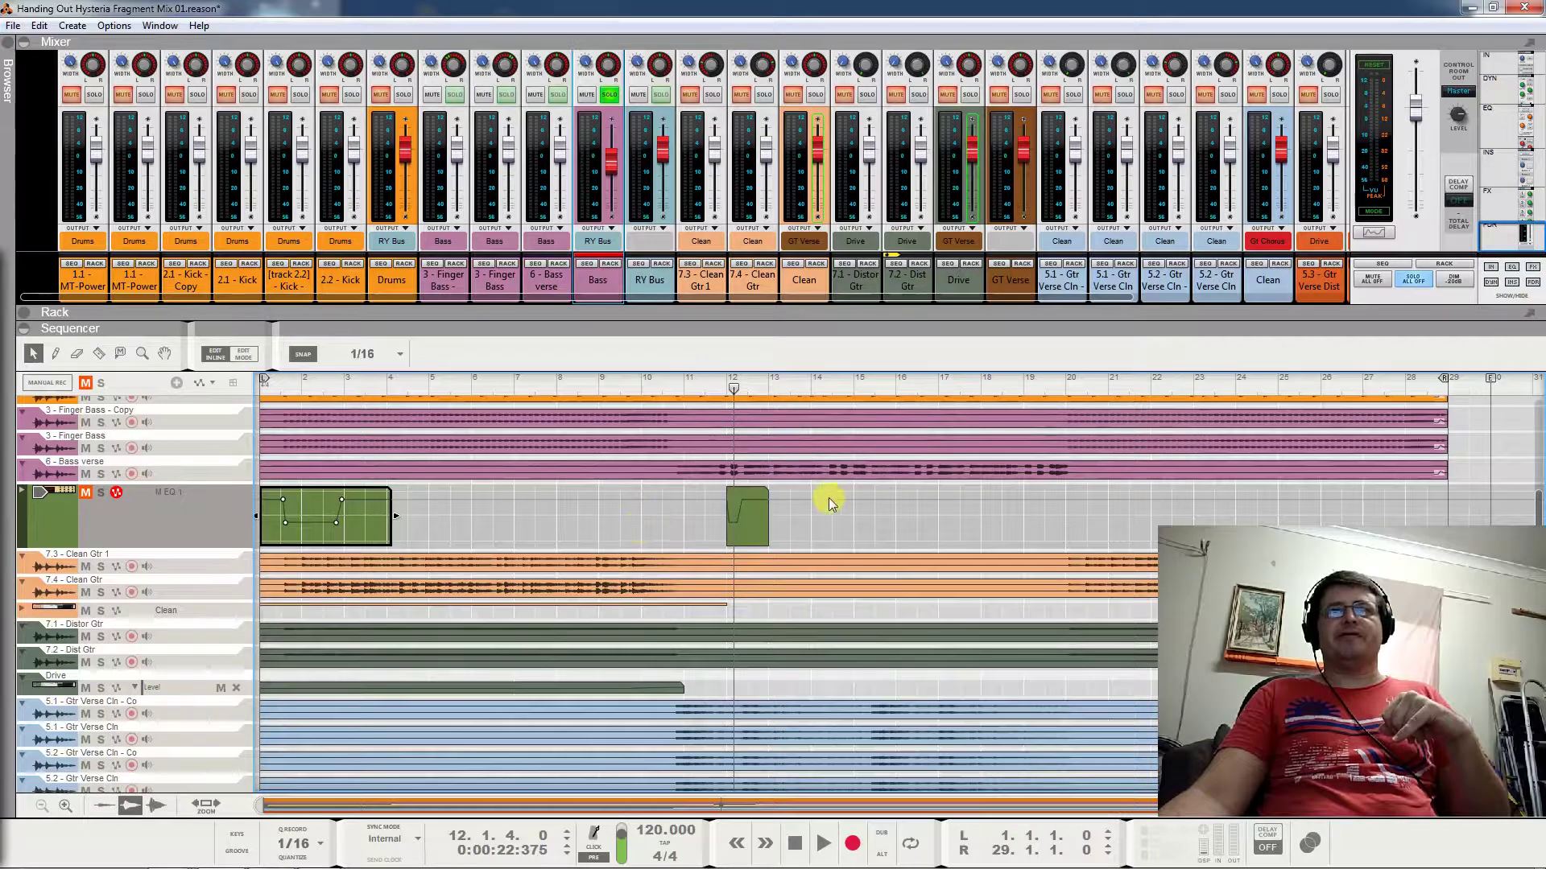
pyautogui.click(904, 469)
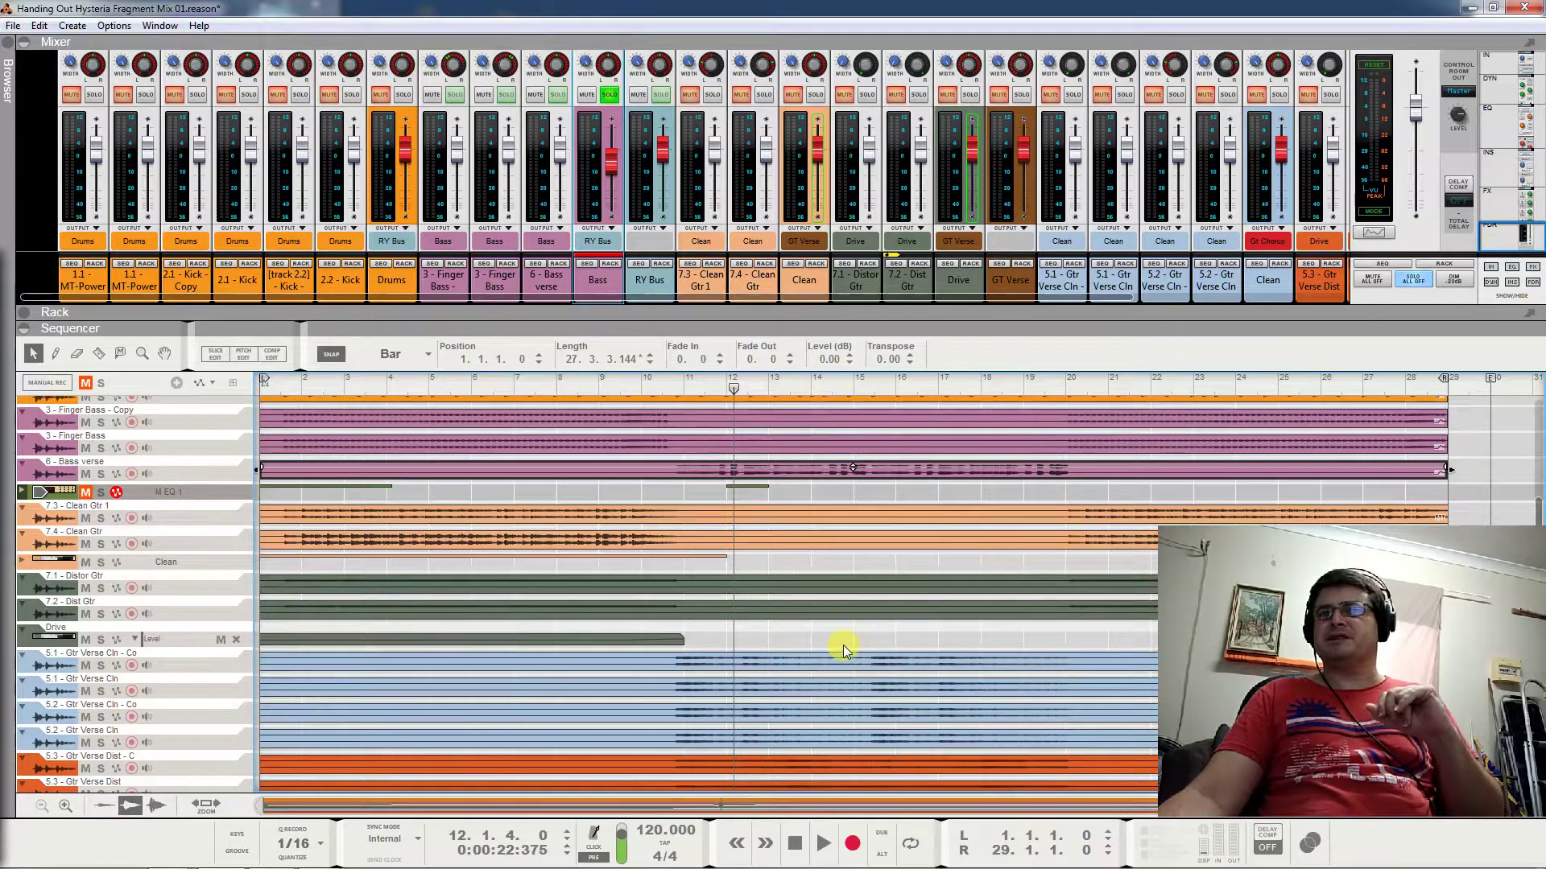
pyautogui.click(613, 98)
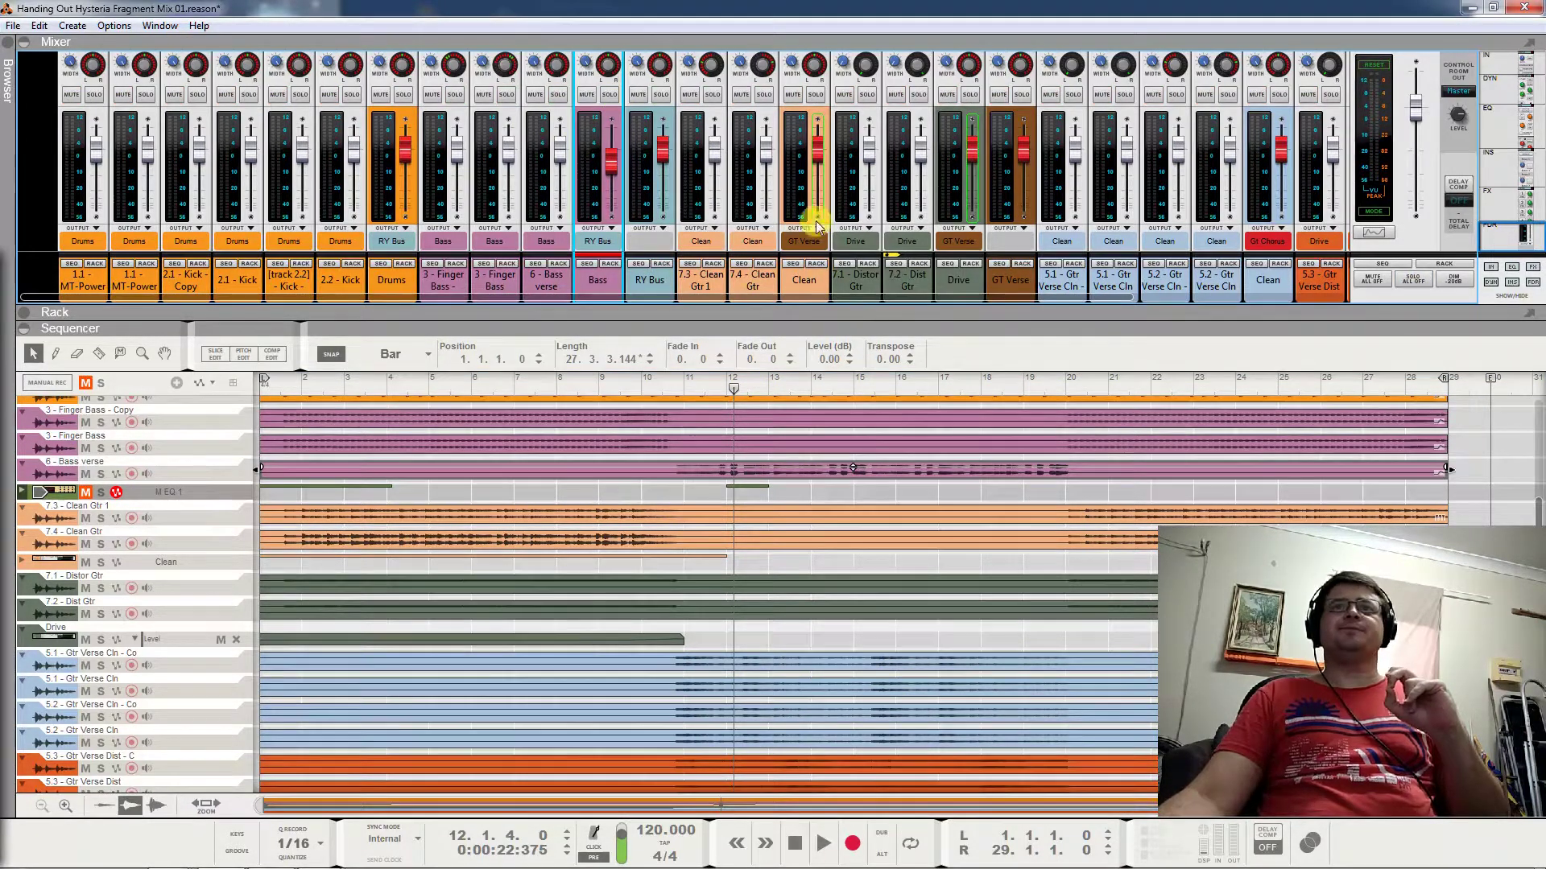
pyautogui.press('space')
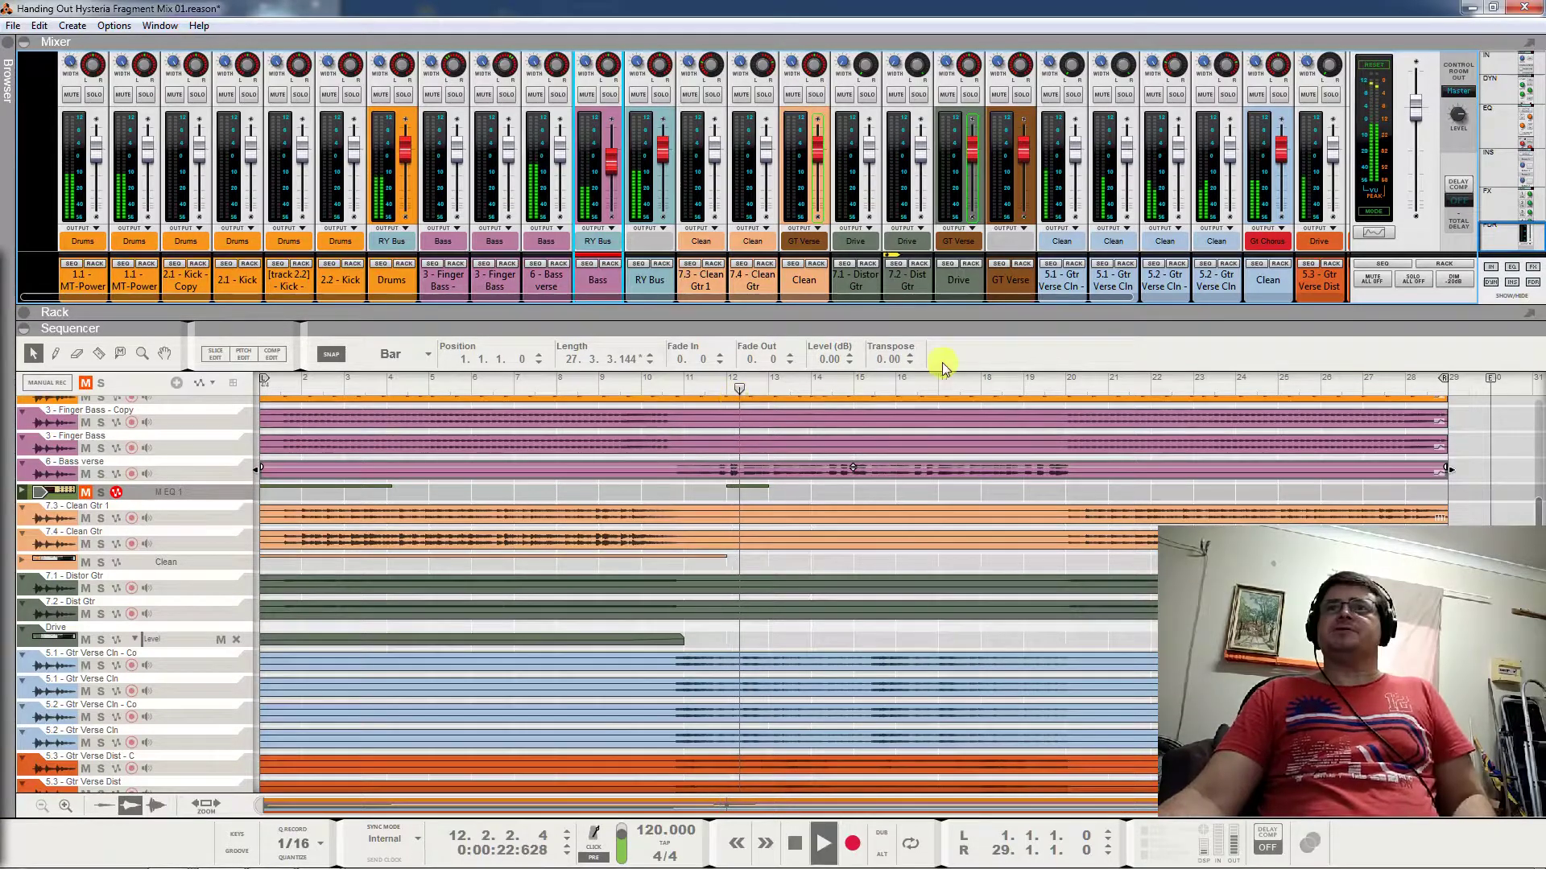
# Solo the verse guitars' Clean bus routed to Gt Chorus and play it from about bar 11 to bar 15
pyautogui.click(1279, 95)
pyautogui.press('space')
pyautogui.click(688, 390)
pyautogui.press('space')
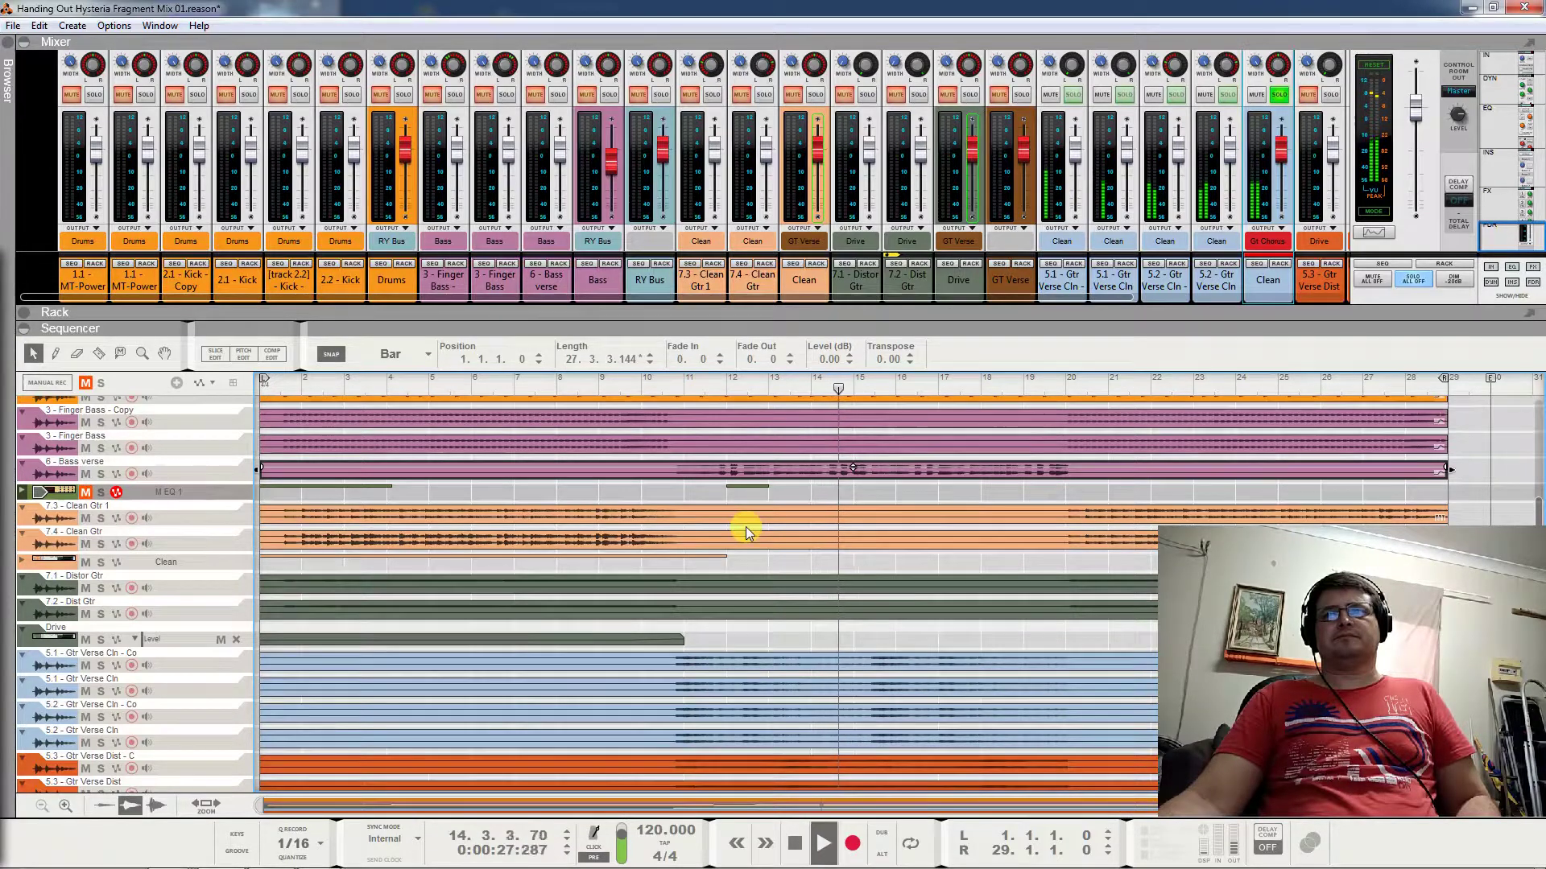
pyautogui.press('space')
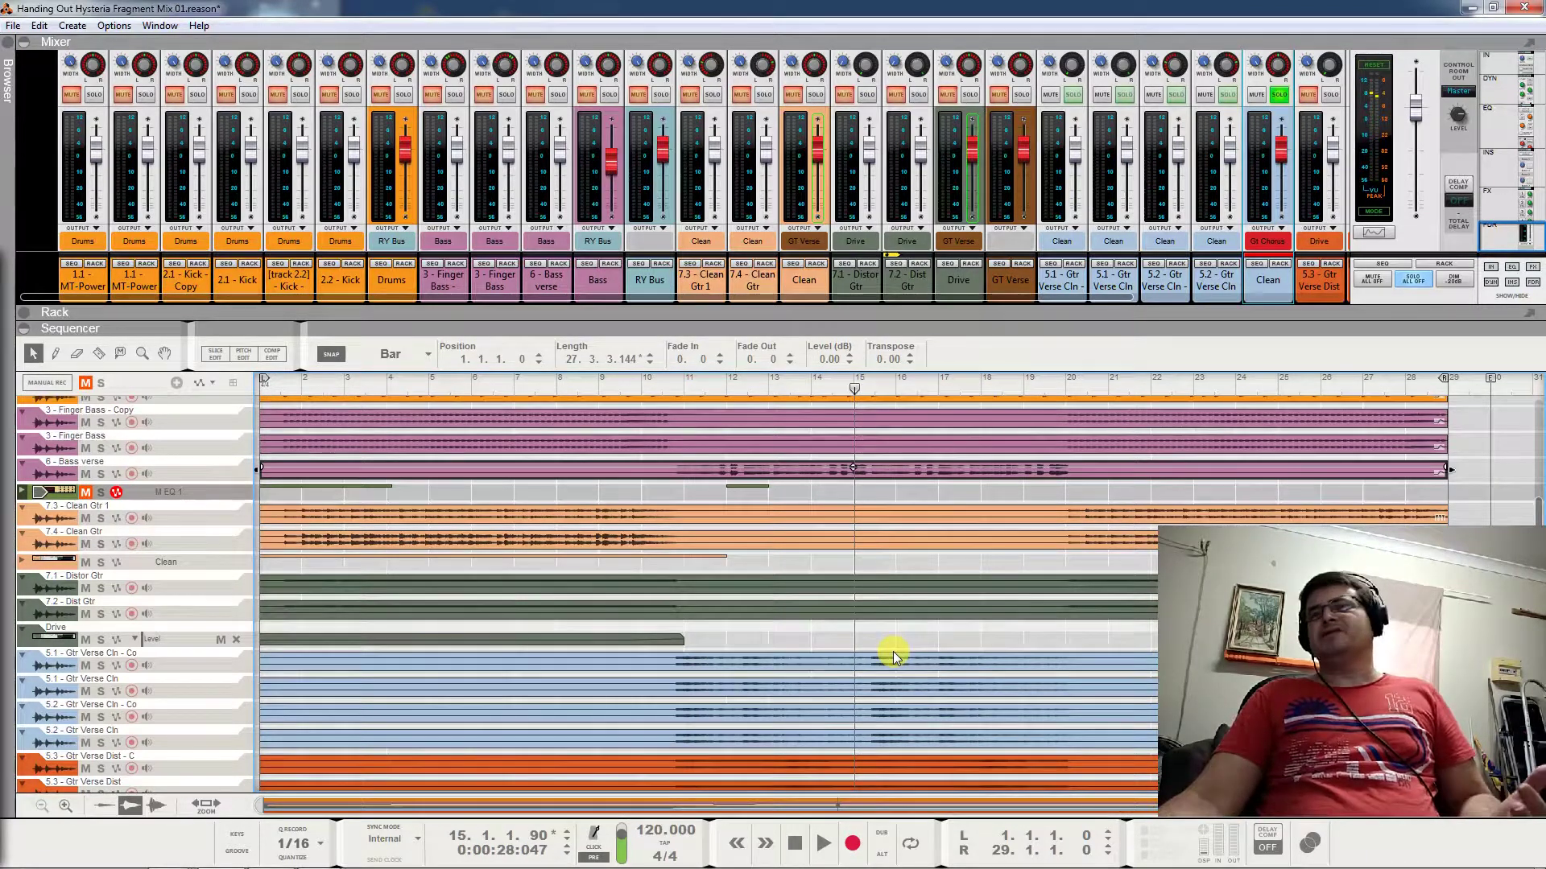
# Add the Bass bus to the solo and play it together with the verse Clean guitars from bar 11
pyautogui.click(610, 94)
pyautogui.click(673, 378)
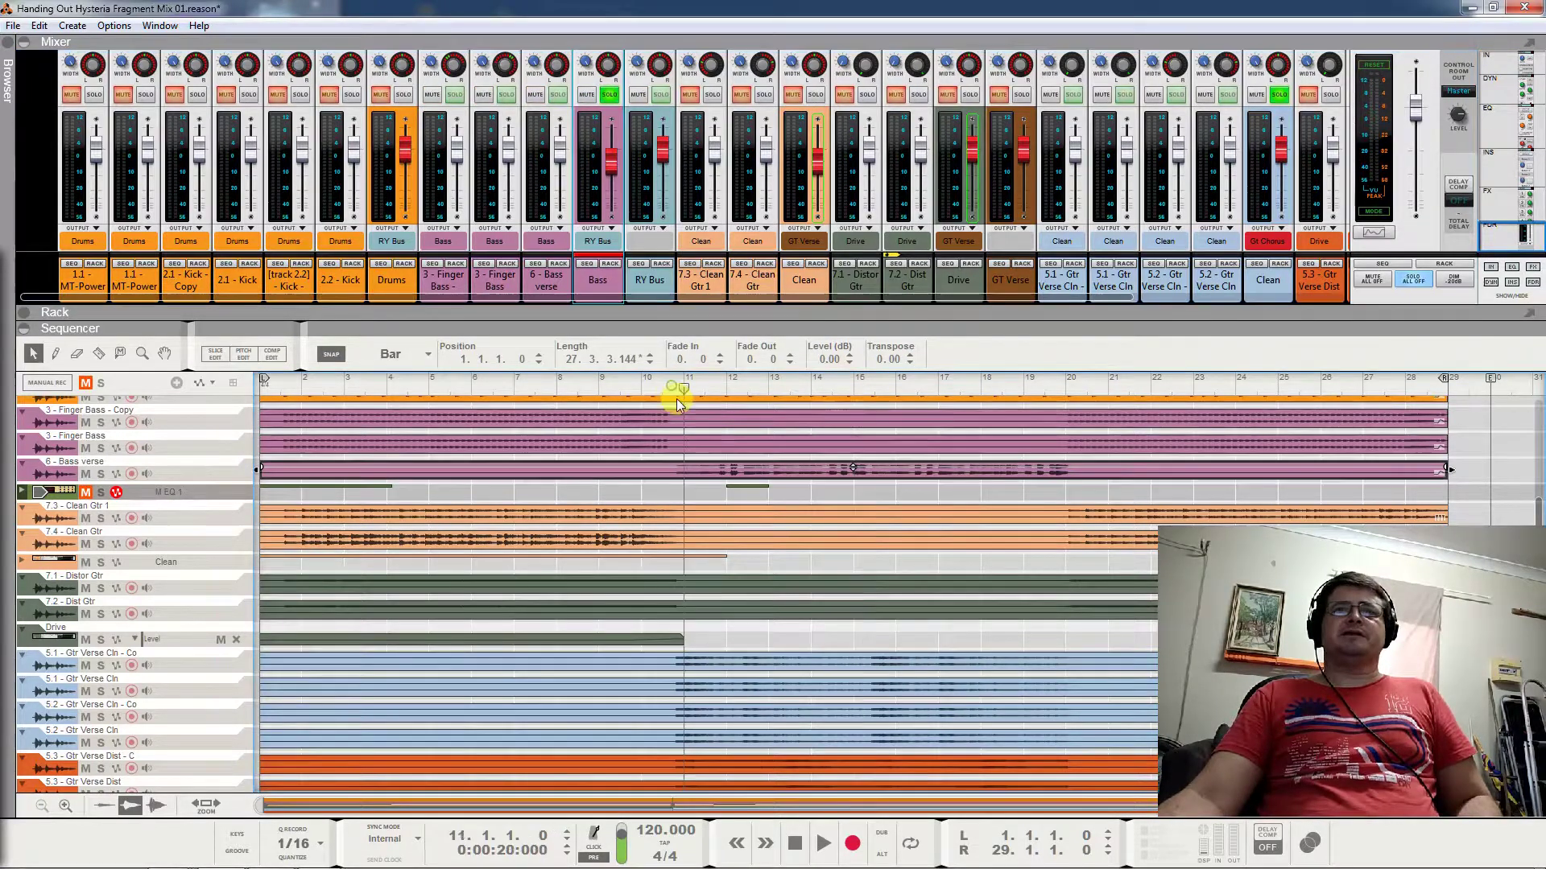
pyautogui.press('space')
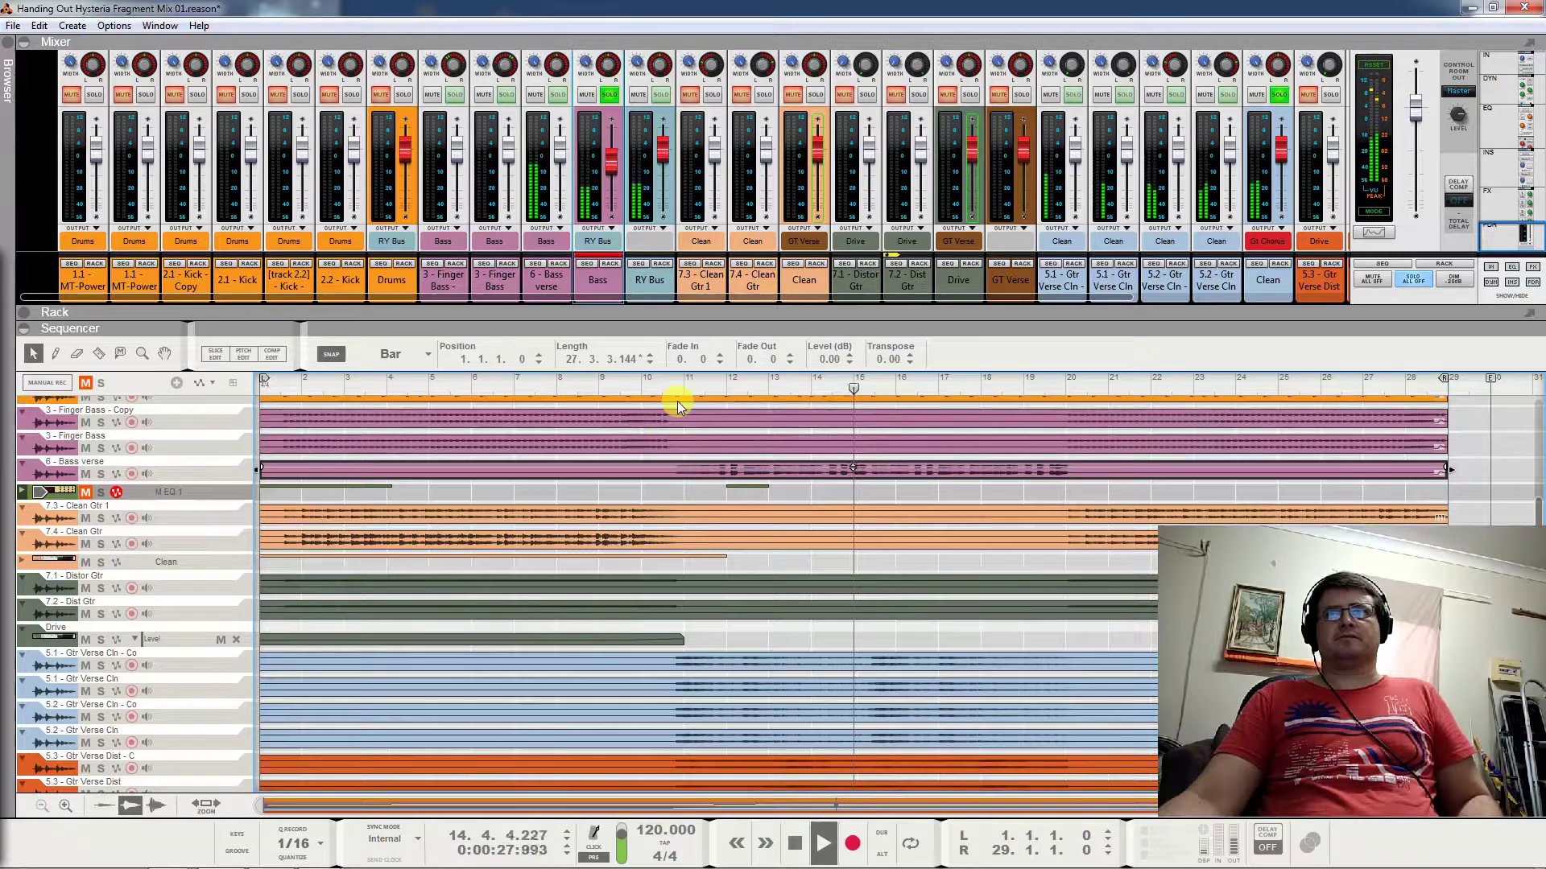
pyautogui.press('space')
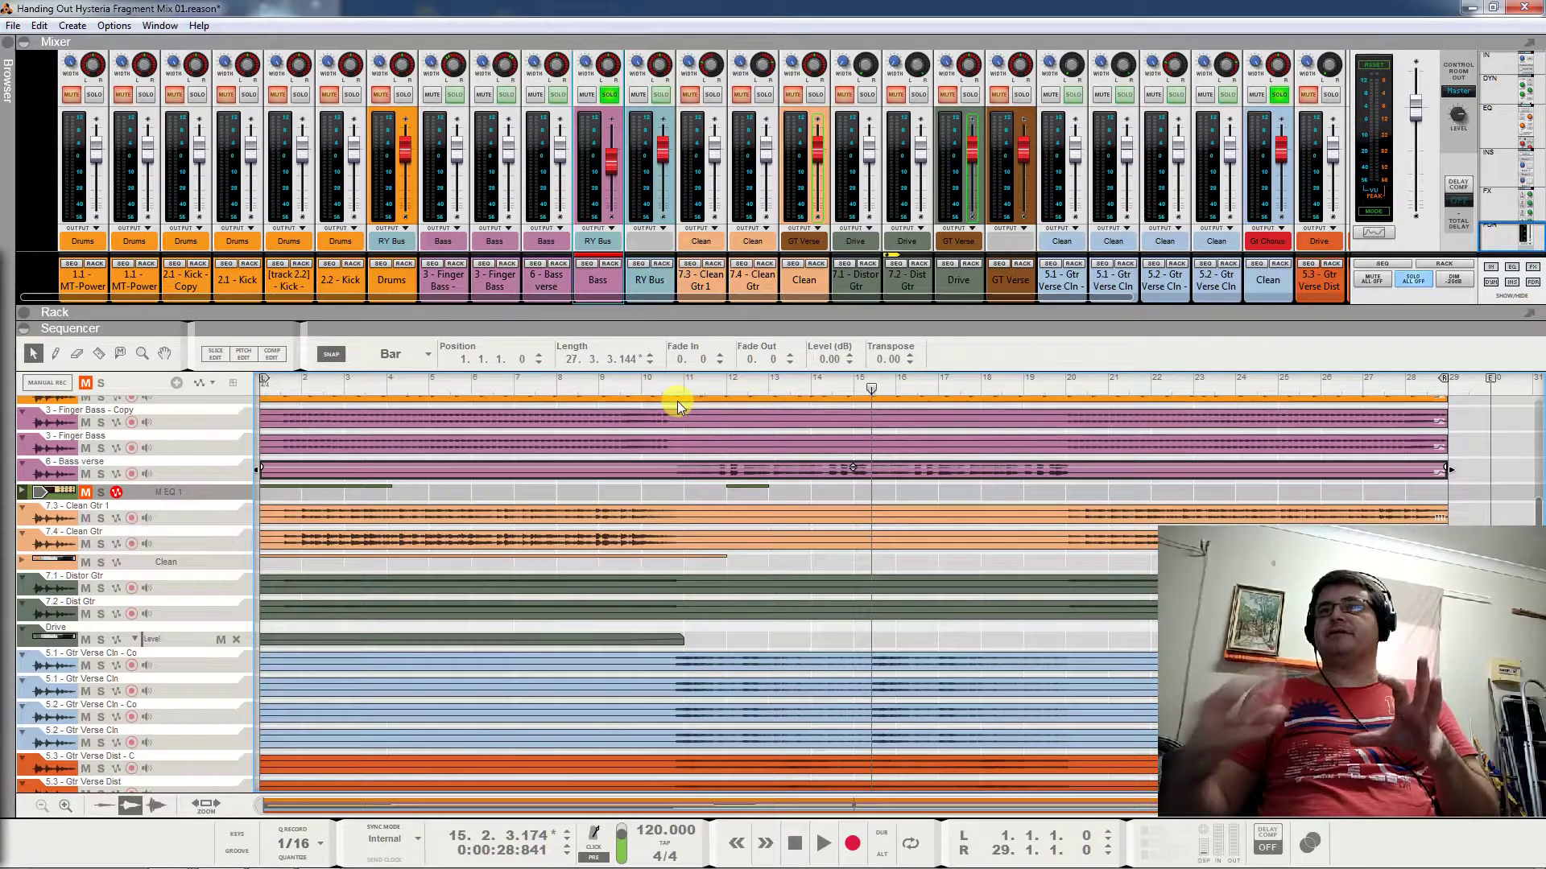
# Unsolo the verse Clean guitar bus, play the Bass alone from about bar 12, and clear all solos
pyautogui.click(1278, 95)
pyautogui.click(733, 380)
pyautogui.press('space')
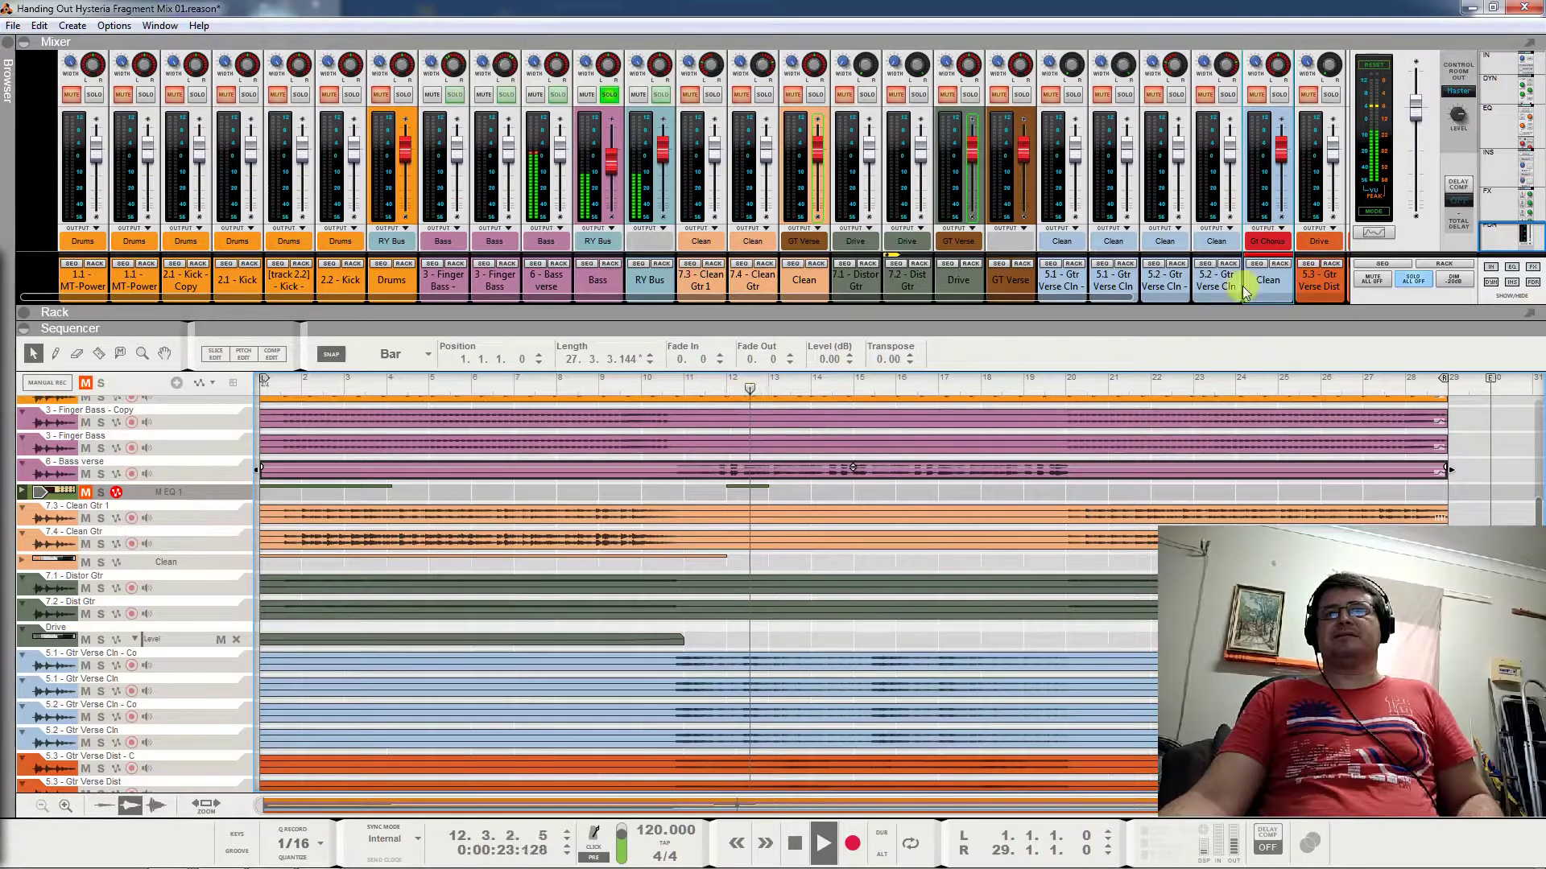
pyautogui.click(1413, 281)
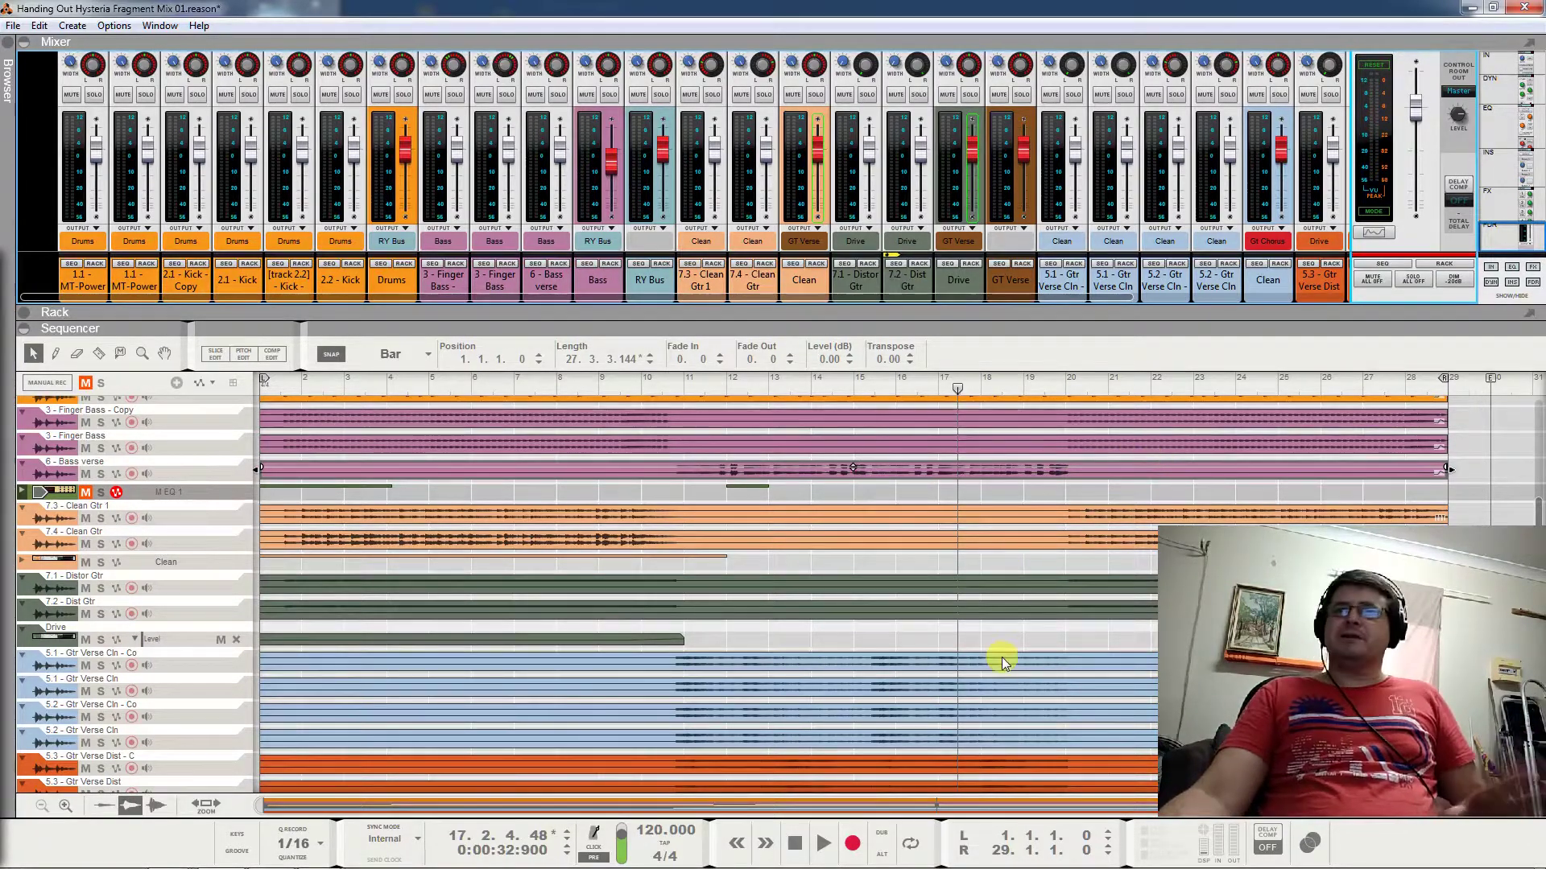
# Return the playback position to bar 1 and unmute all sequencer tracks
pyautogui.moveTo(926, 808); pyautogui.dragTo(573, 801)
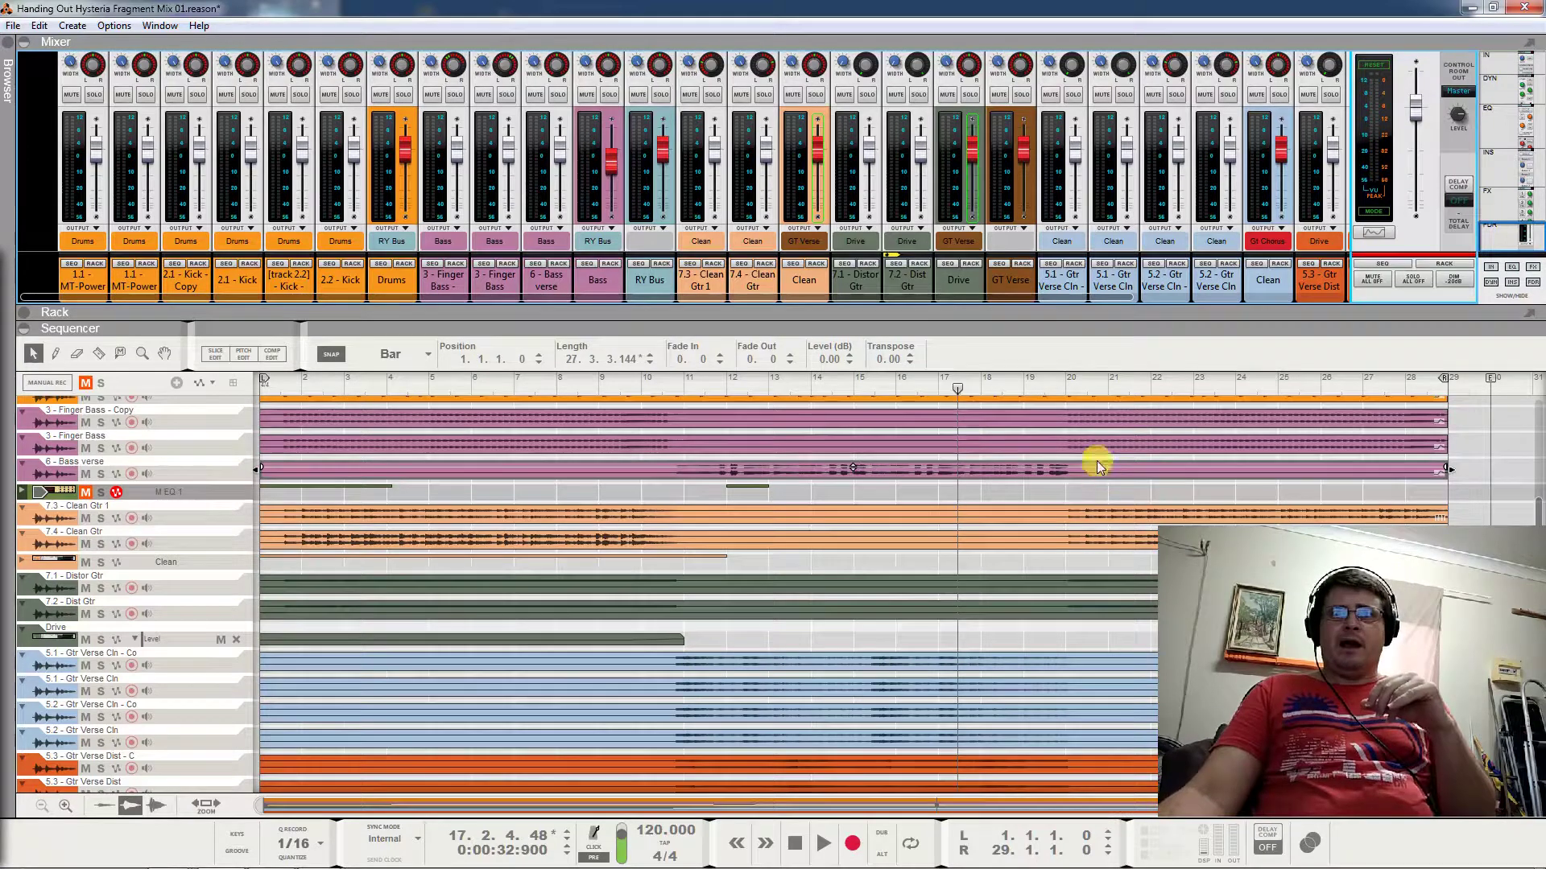
pyautogui.click(251, 383)
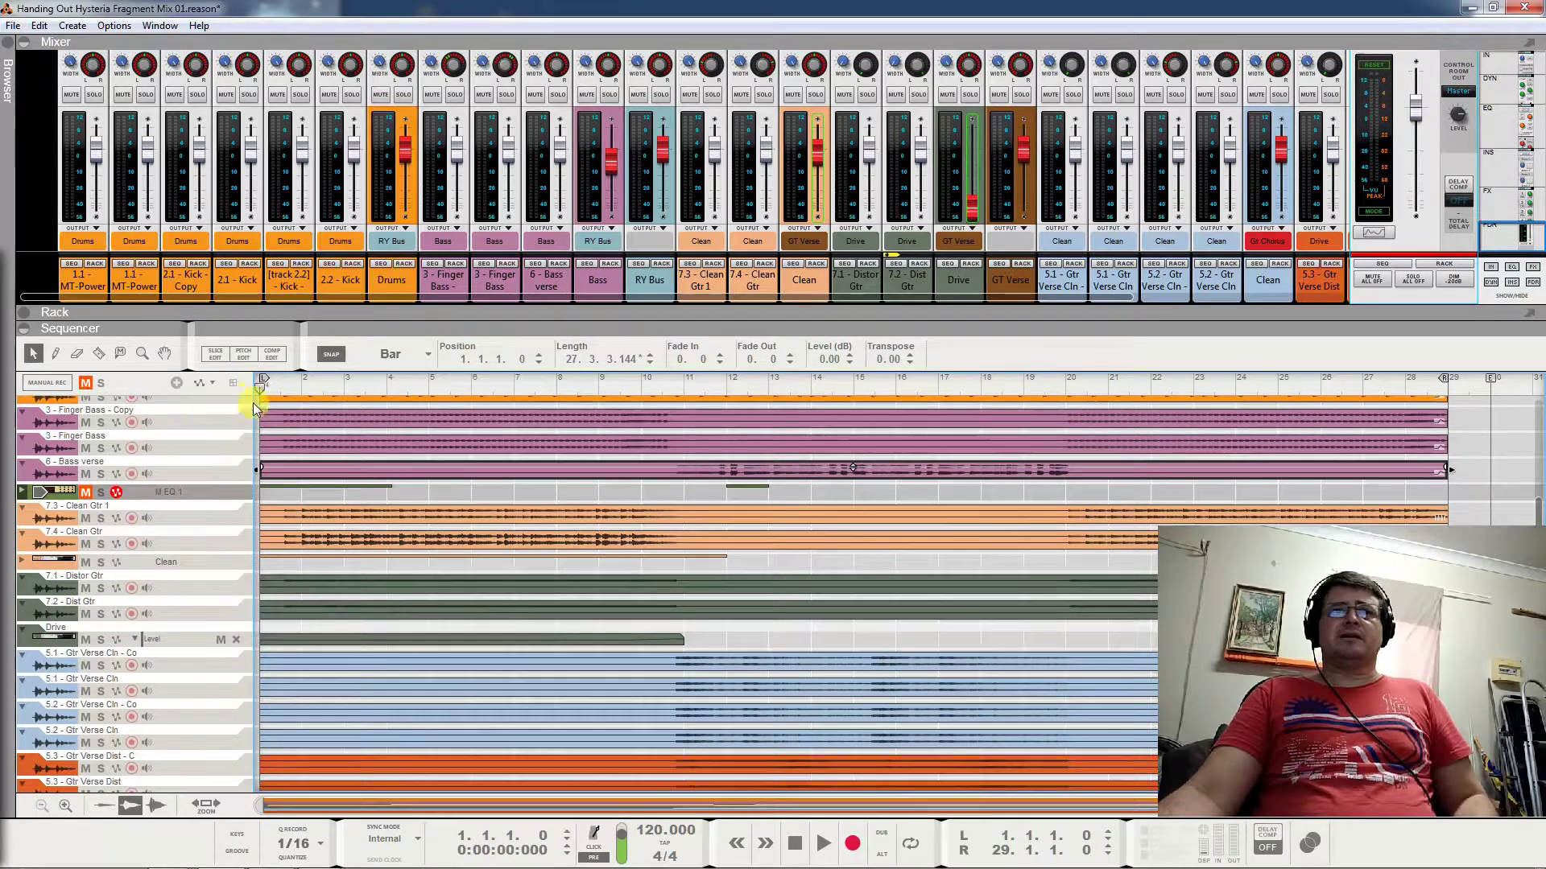
pyautogui.click(85, 386)
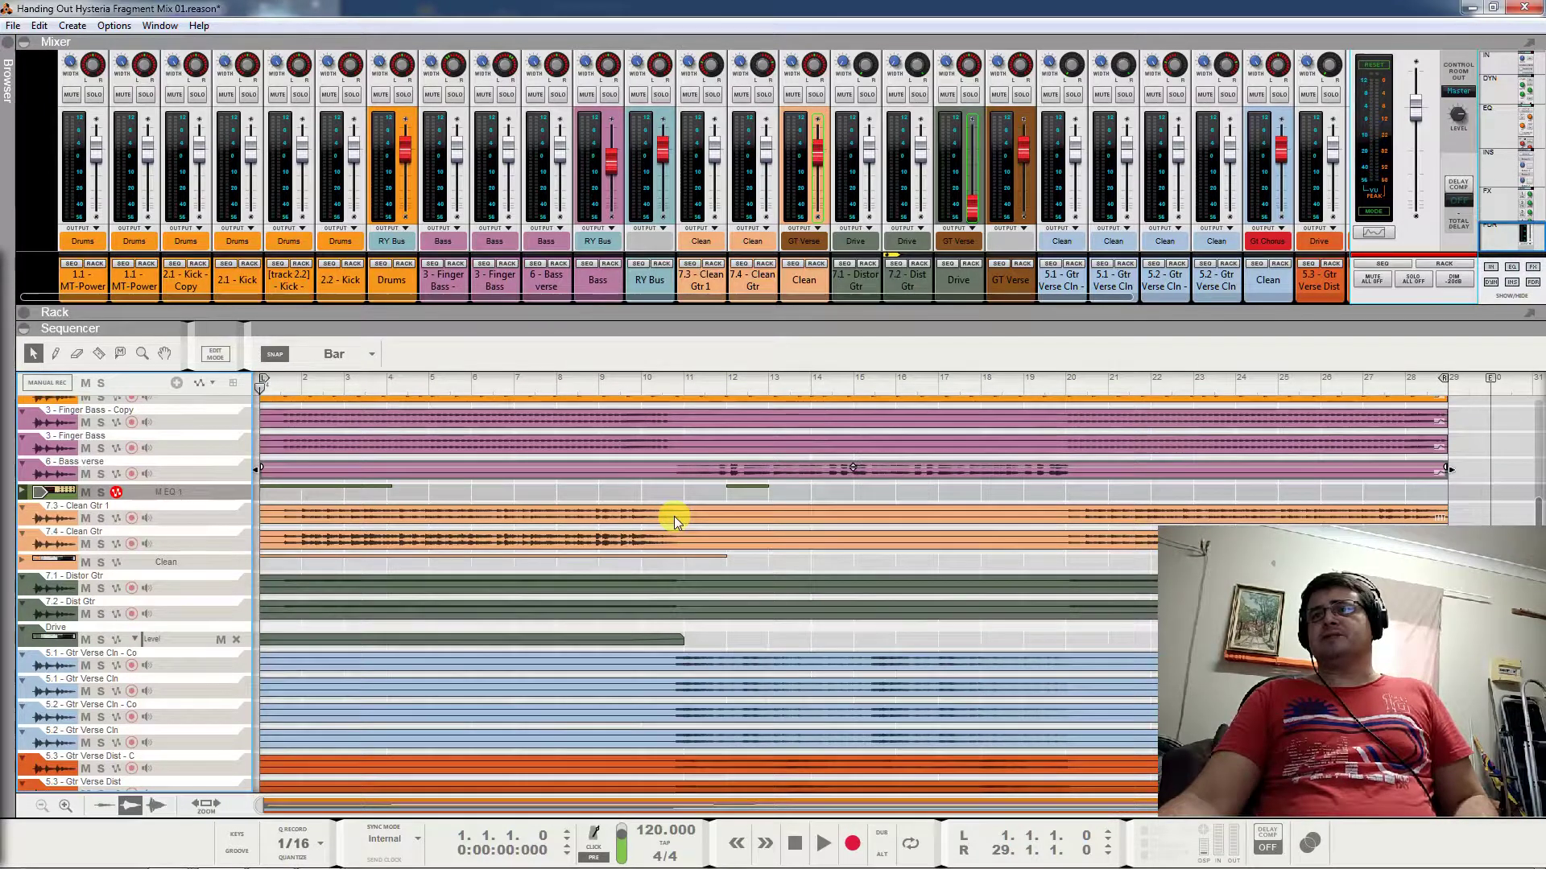
# Show the rack at the Drums mix channel, solo it and play from bar 1, comparing its insert effects bypassed and active
pyautogui.click(36, 311)
pyautogui.moveTo(1465, 193); pyautogui.dragTo(1426, 98)
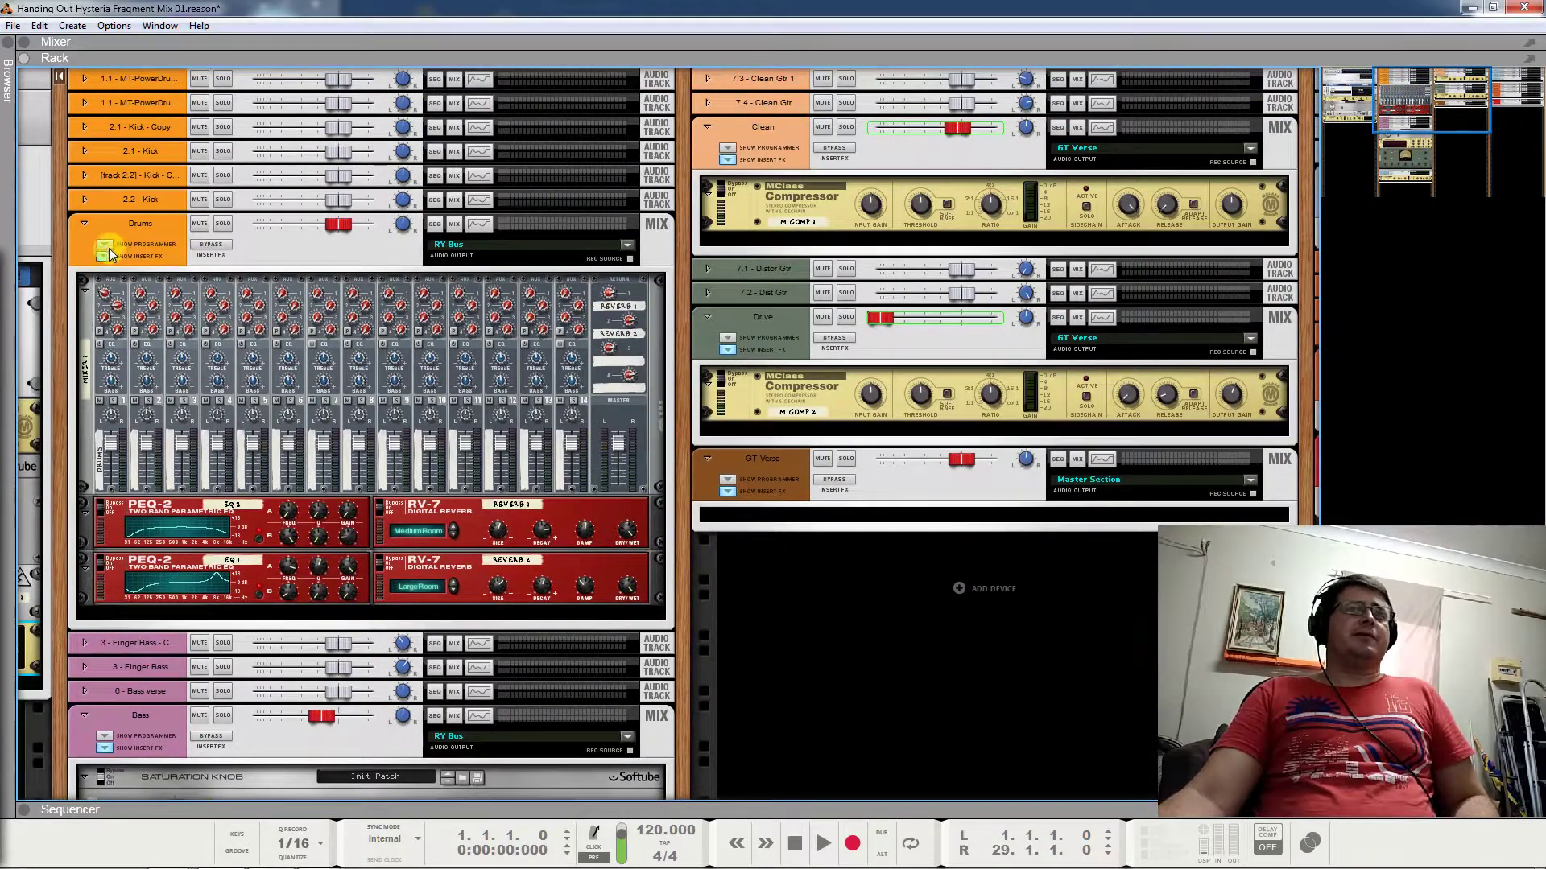
pyautogui.click(223, 224)
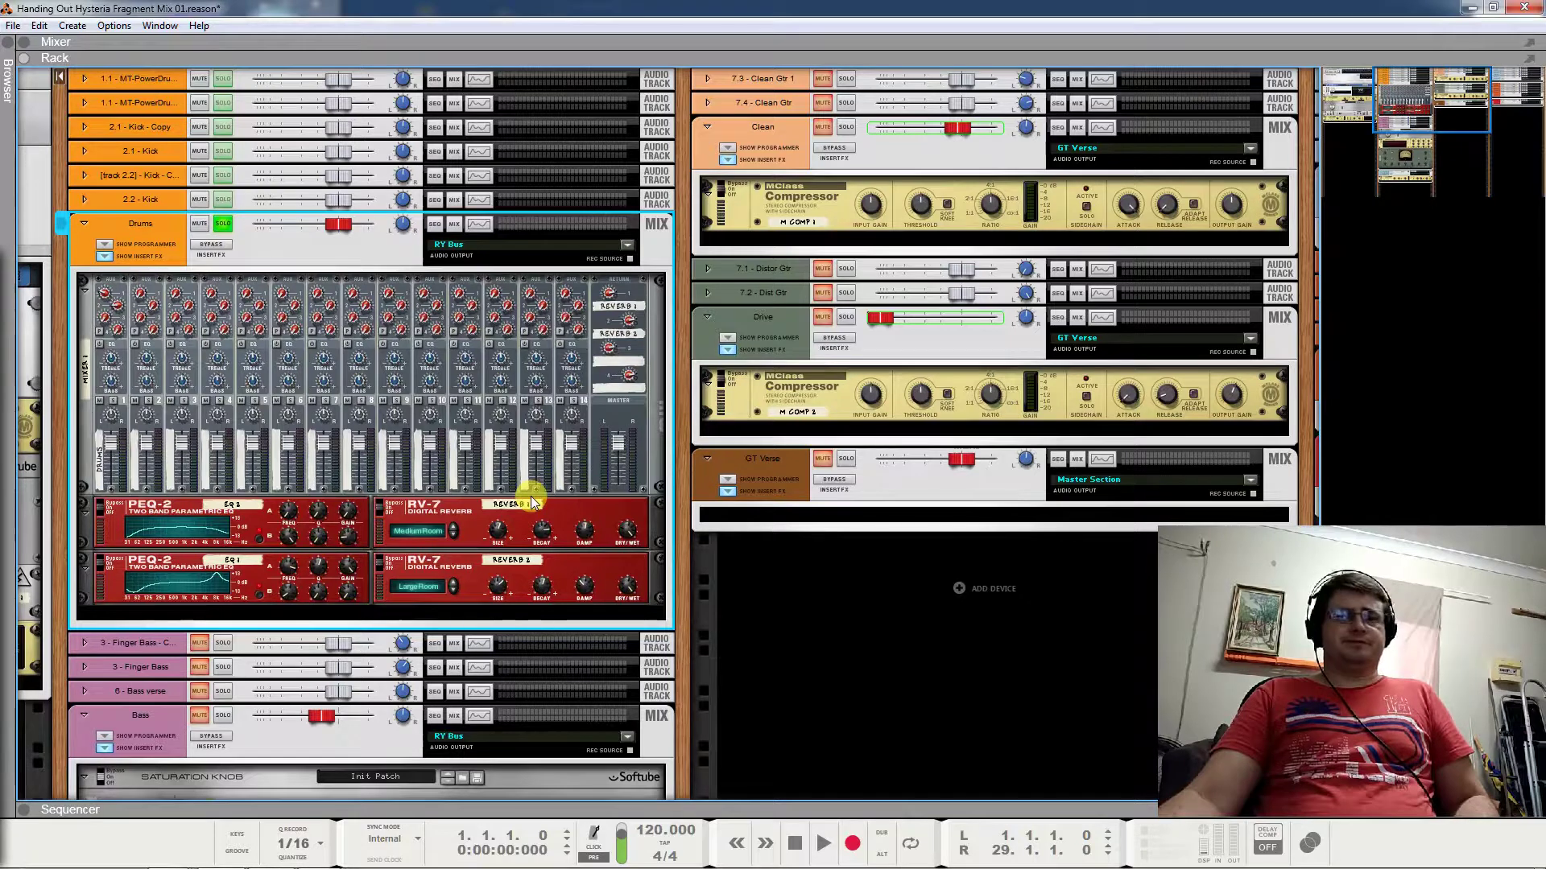
pyautogui.press('space')
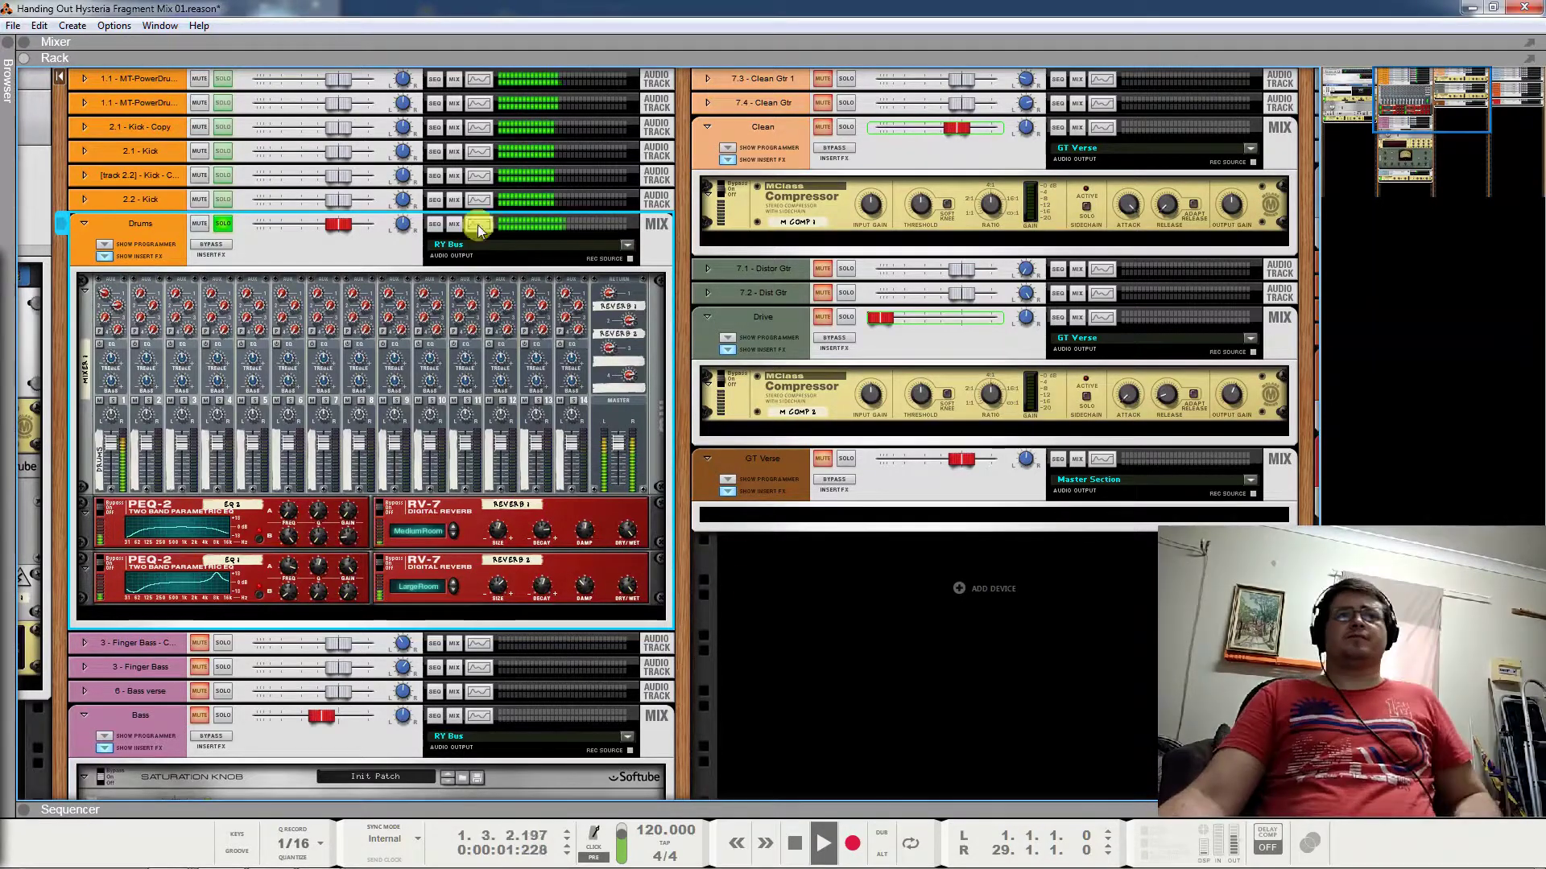
pyautogui.click(216, 245)
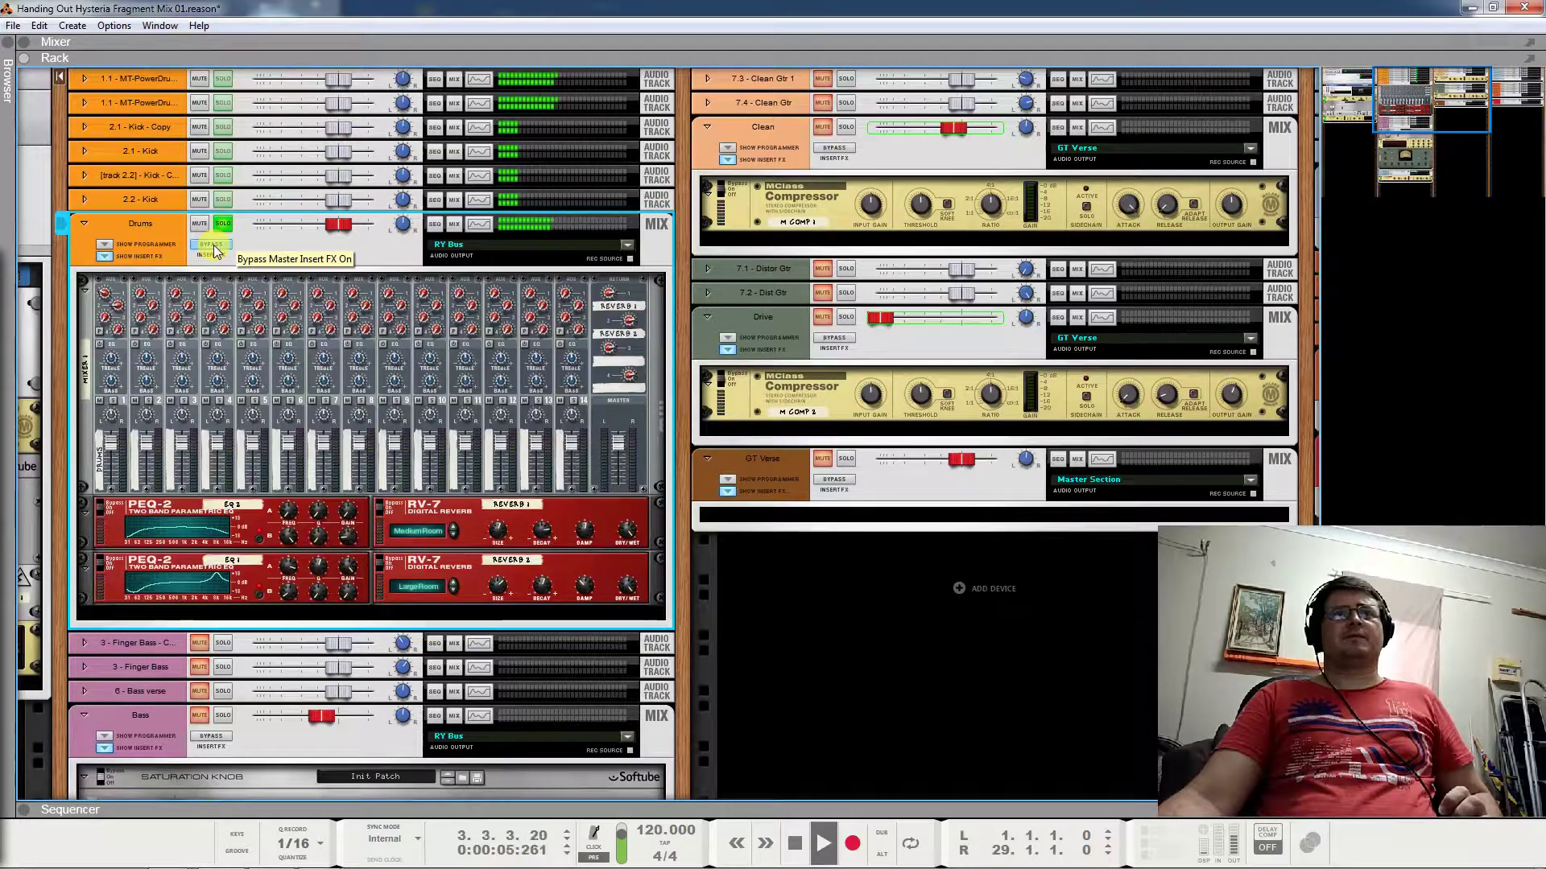
pyautogui.click(214, 246)
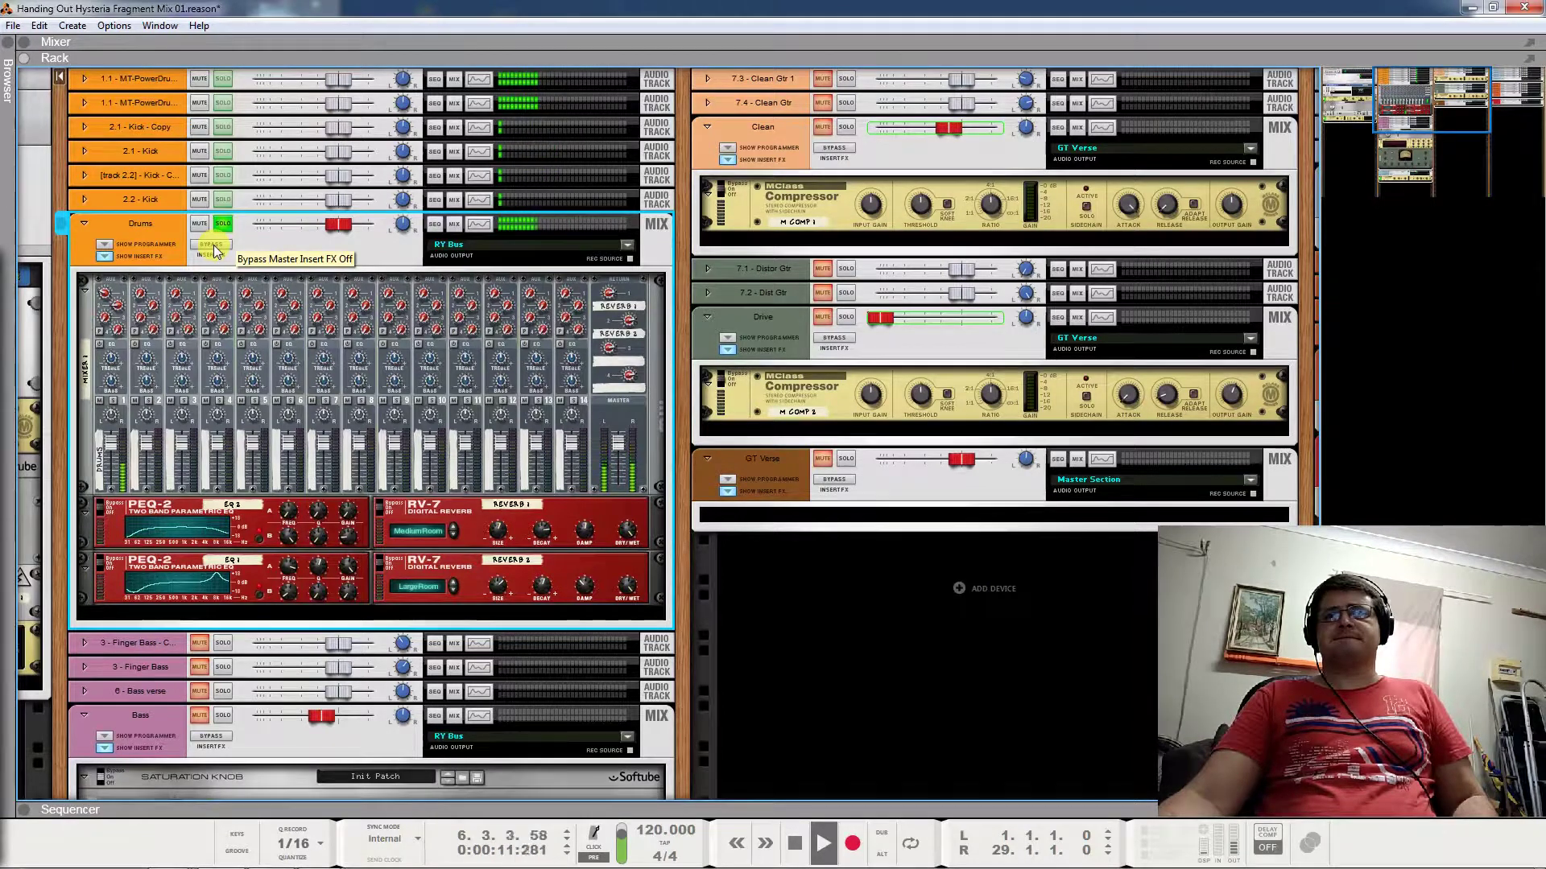
pyautogui.press('space')
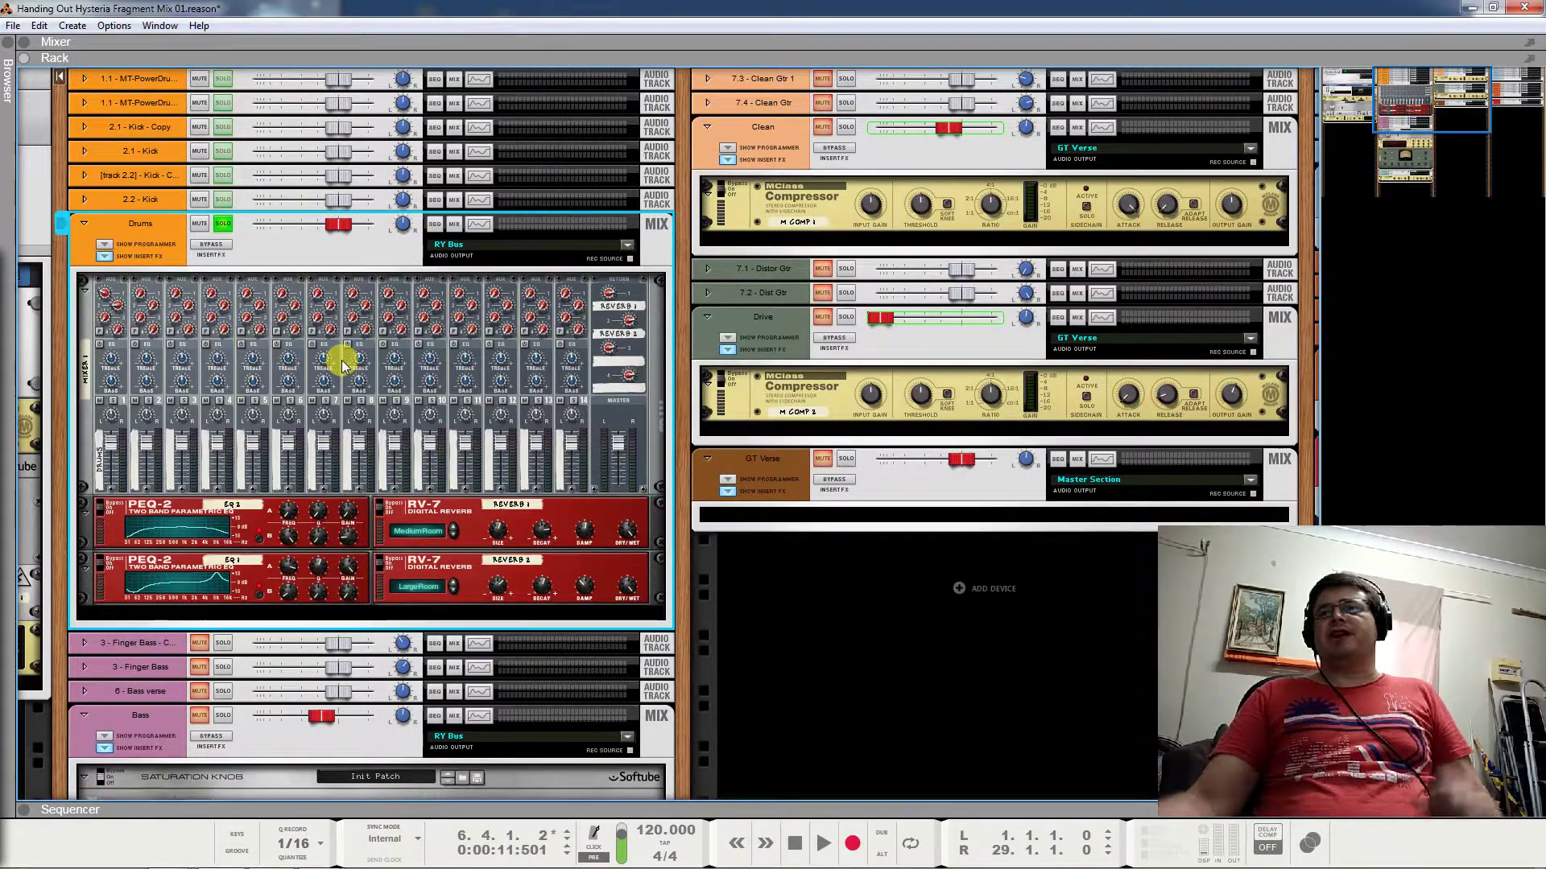
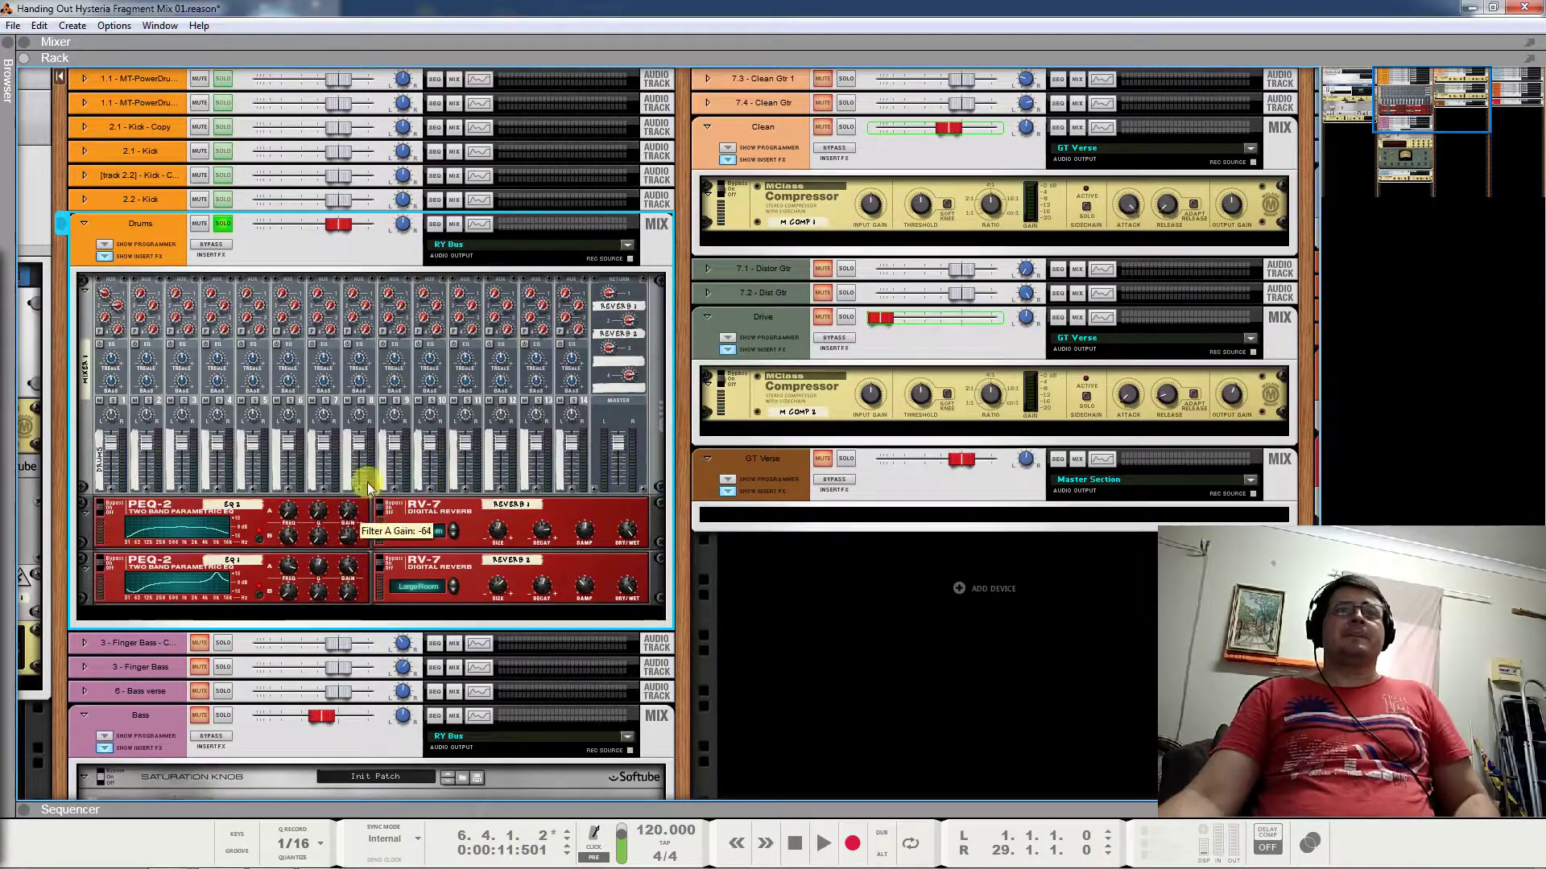
# Resume the soloed Drums from bar 6, compare the insert effects bypassed and active again, and unsolo the channel
pyautogui.press('space')
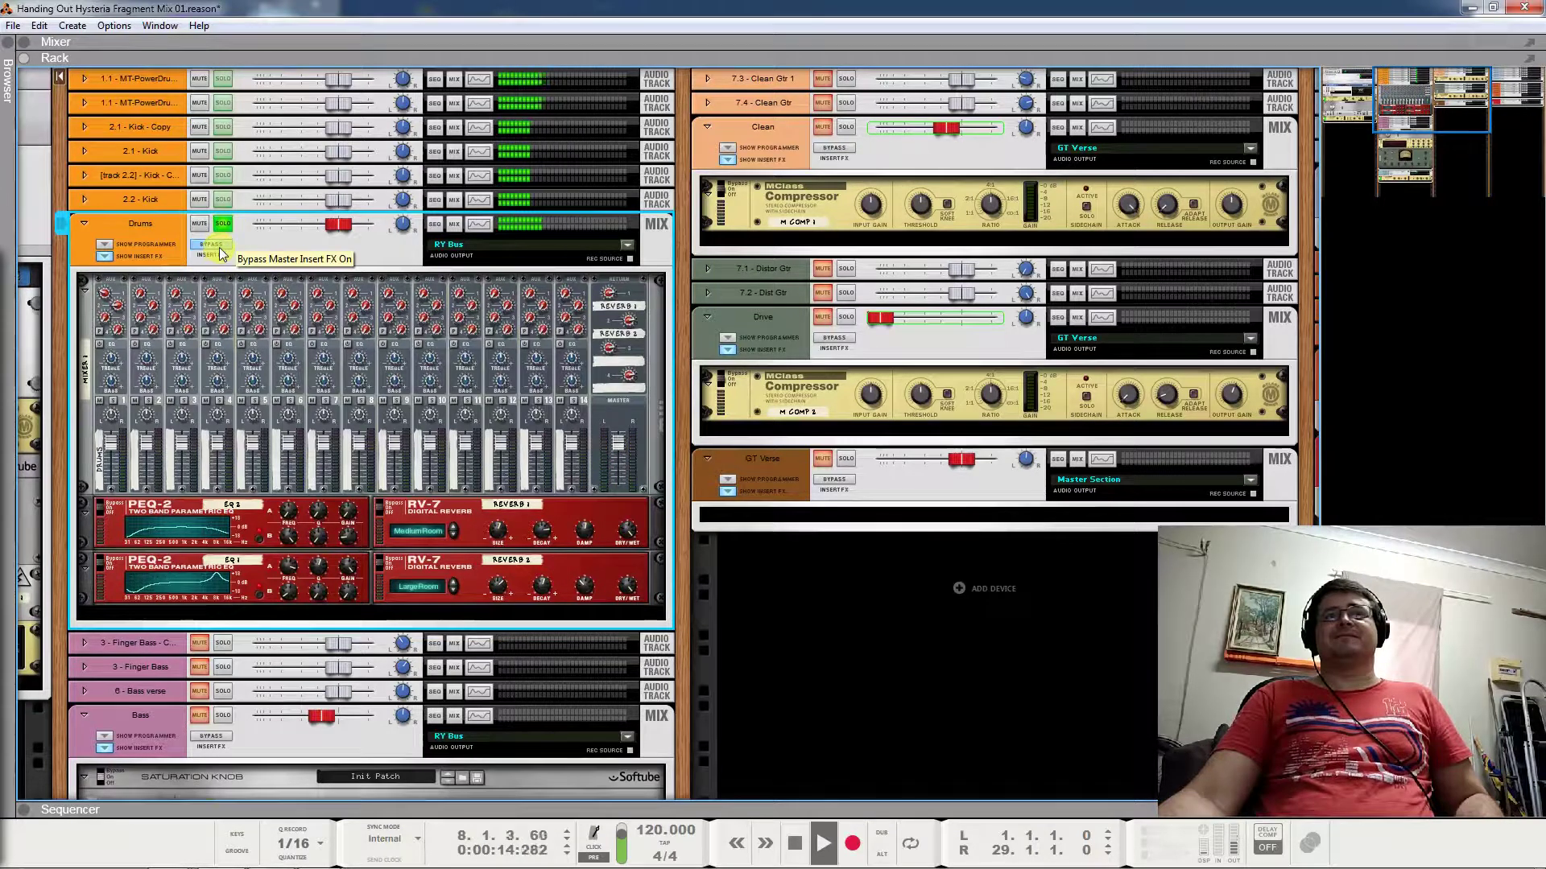
pyautogui.click(213, 247)
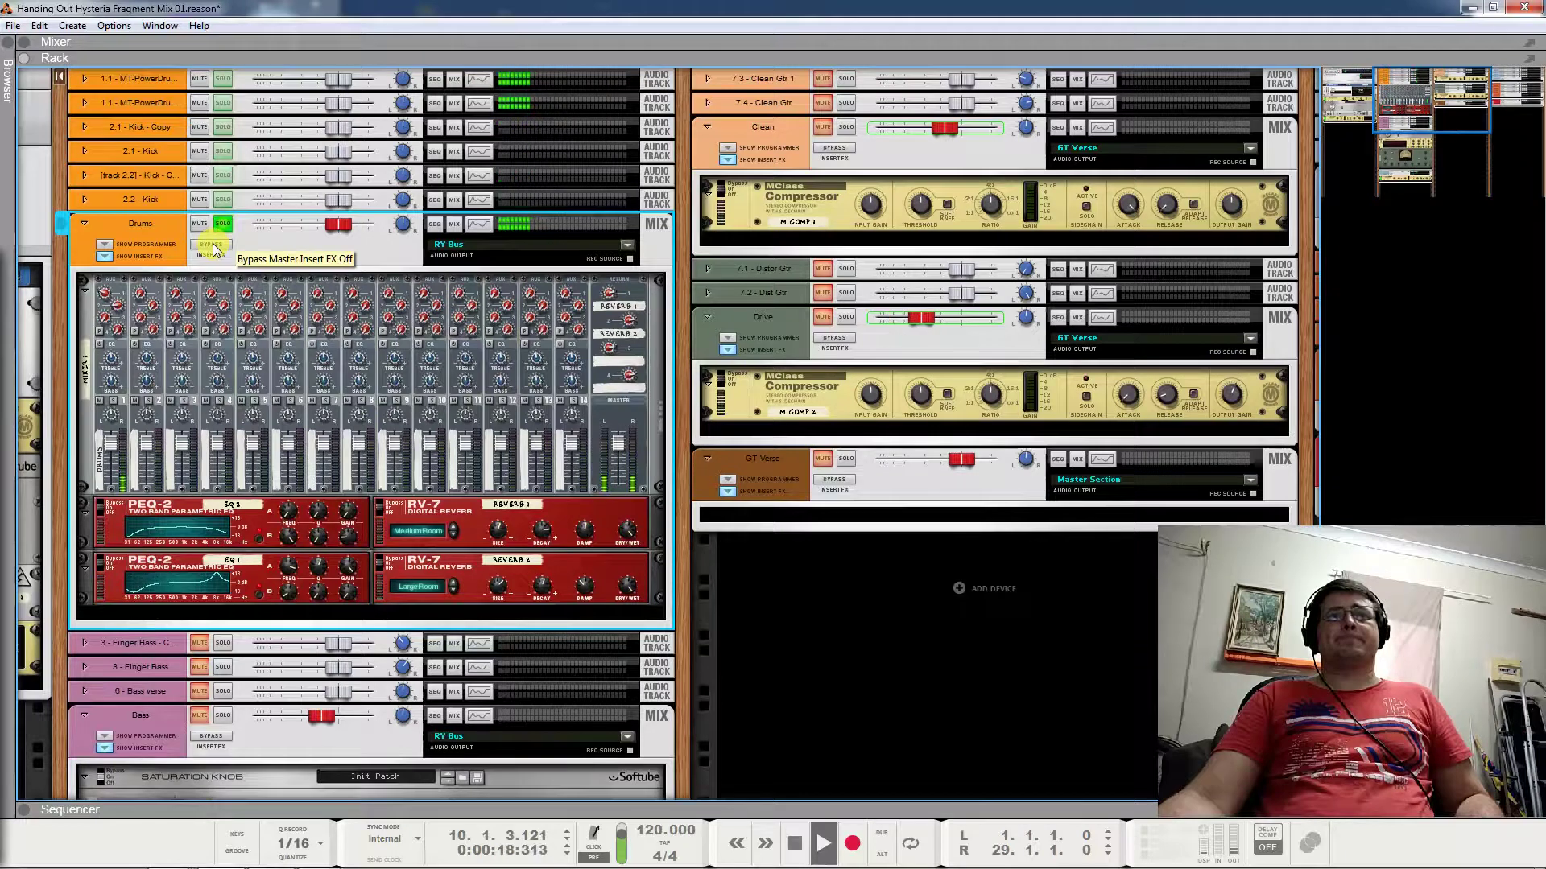
pyautogui.press('space')
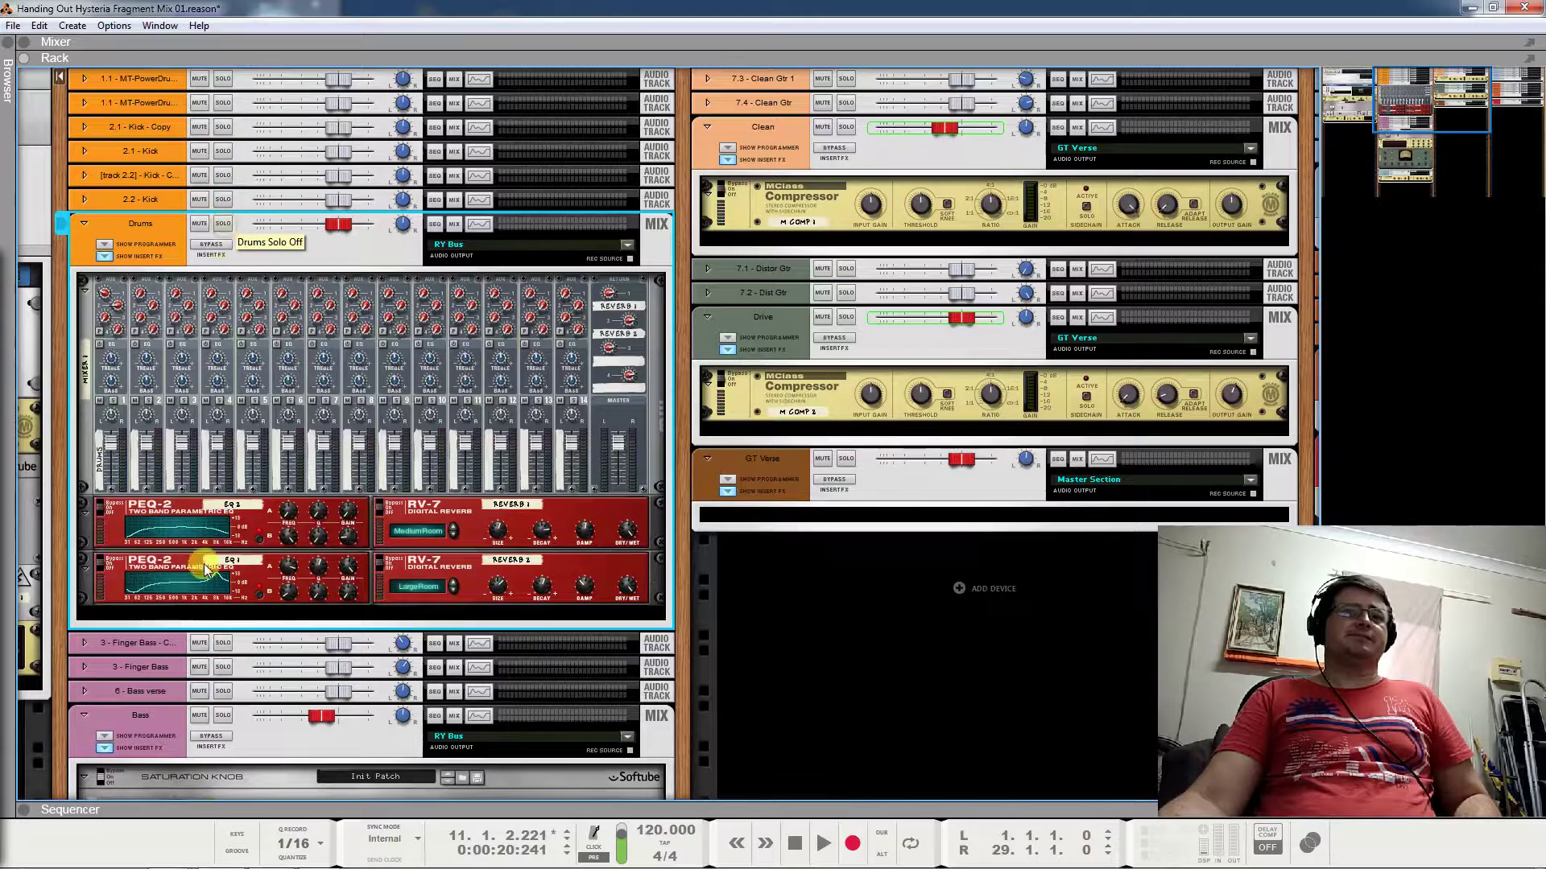
# Examine the Bass channel's Saturation Knob, MClass Equalizer and K1-01 compressor, along with the RY Bus compressor and the Drums inserts
pyautogui.scroll(-8, 333, 669)
pyautogui.scroll(-2, 476, 469)
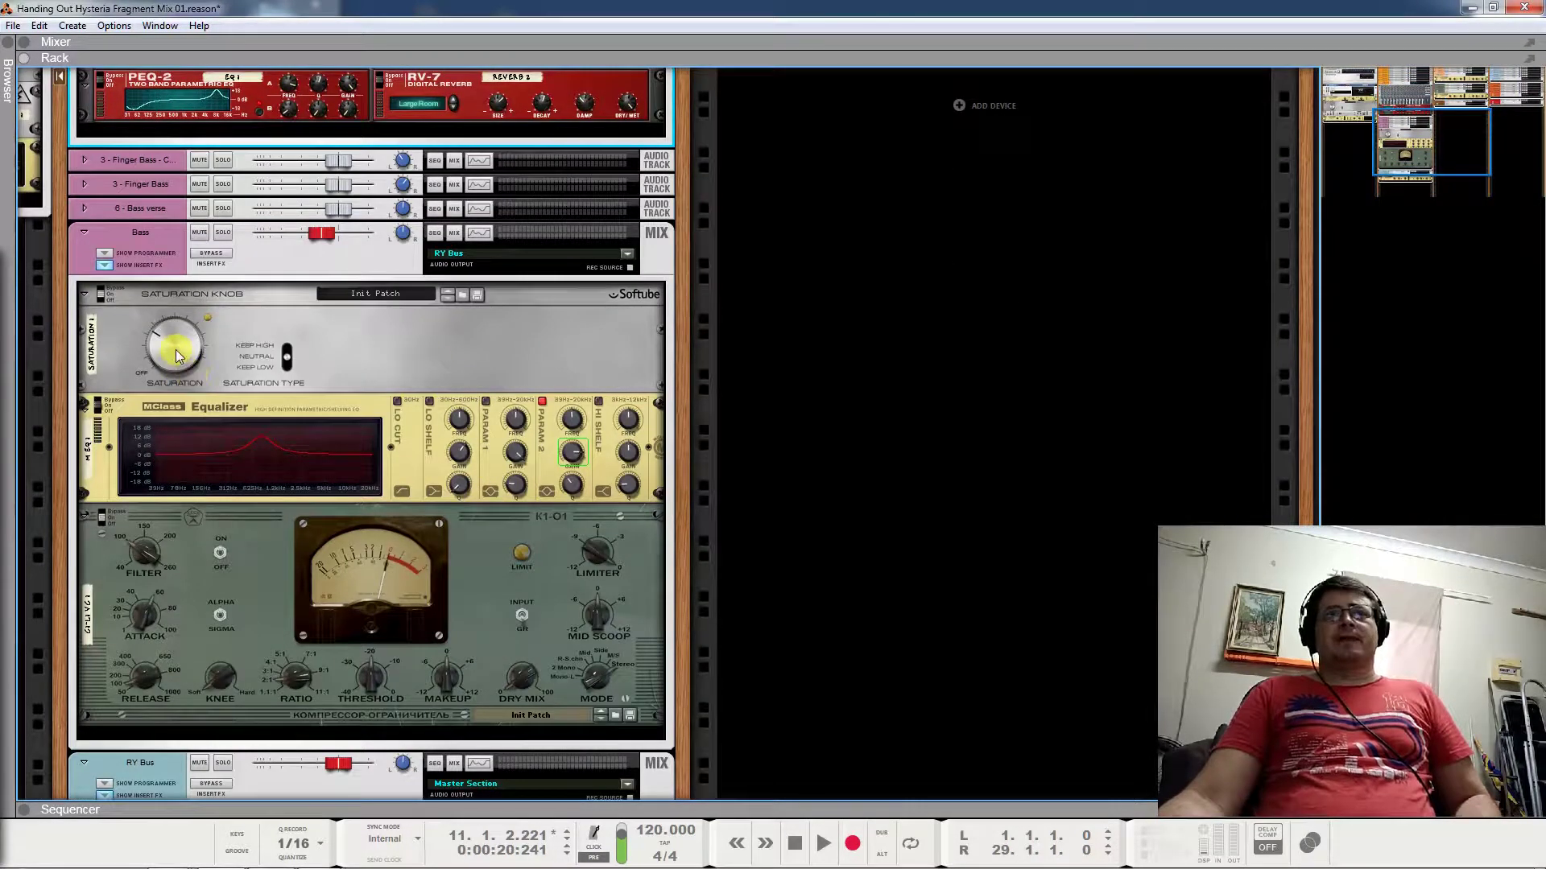
pyautogui.moveTo(176, 357)
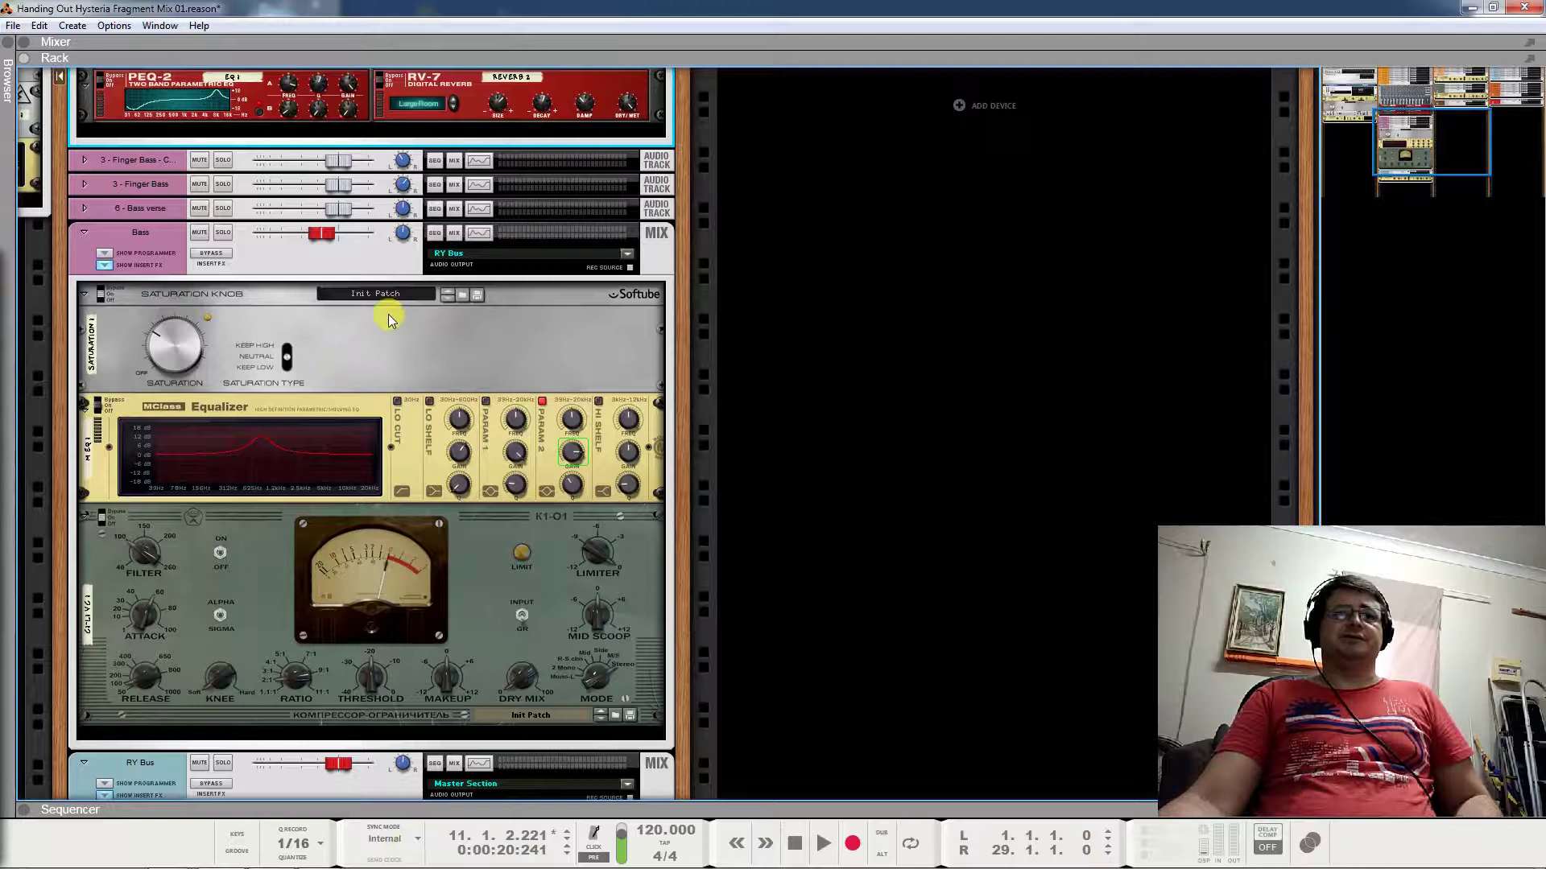
pyautogui.moveTo(267, 444); pyautogui.dragTo(267, 455)
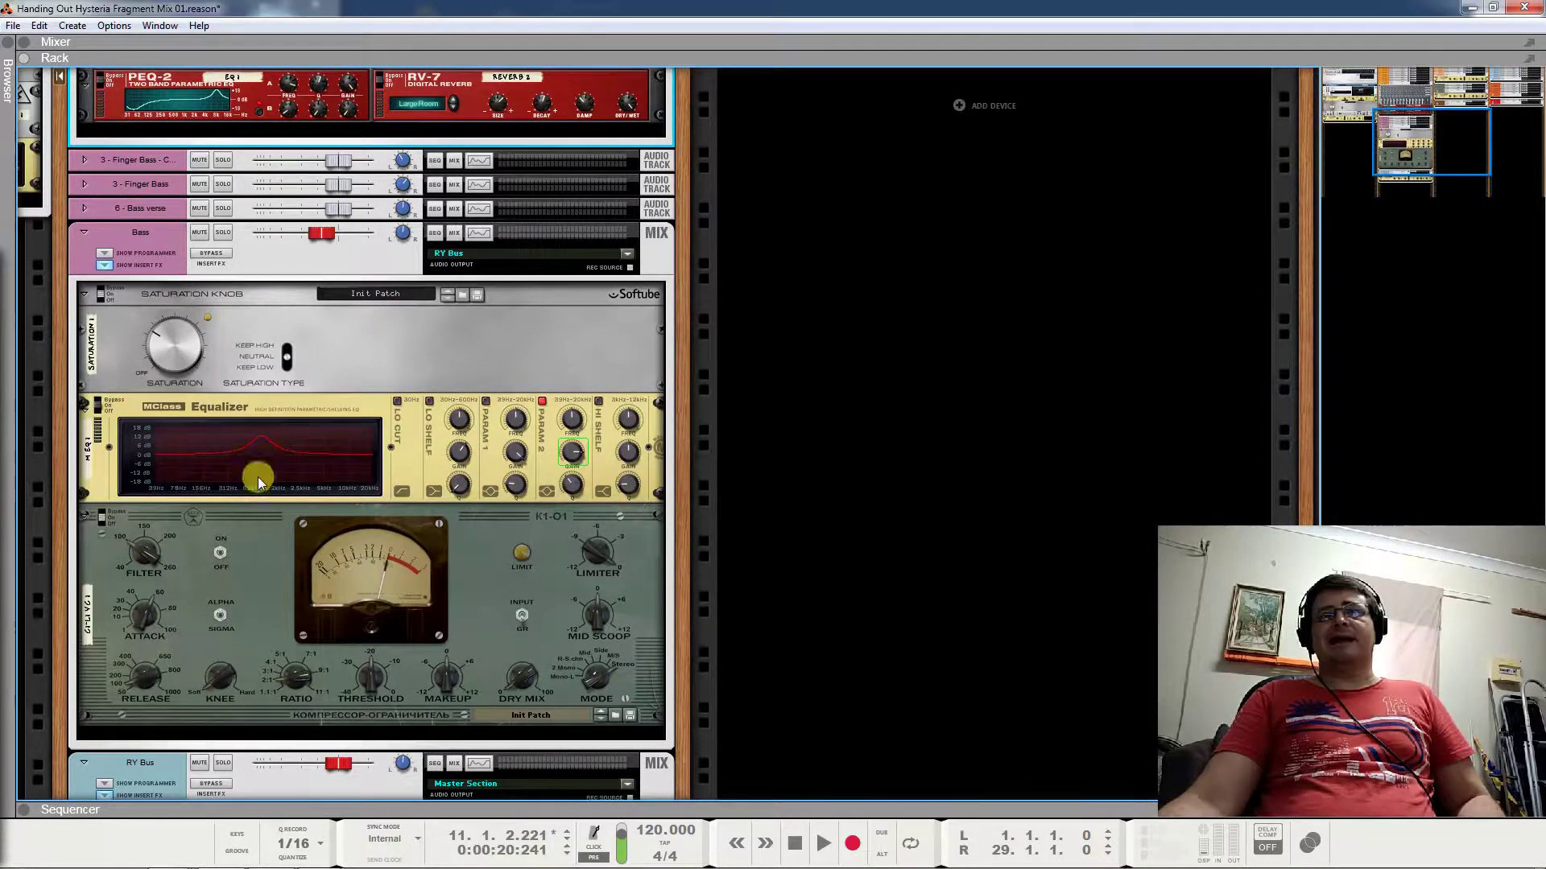
pyautogui.scroll(-3, 264, 576)
pyautogui.scroll(-1, 457, 507)
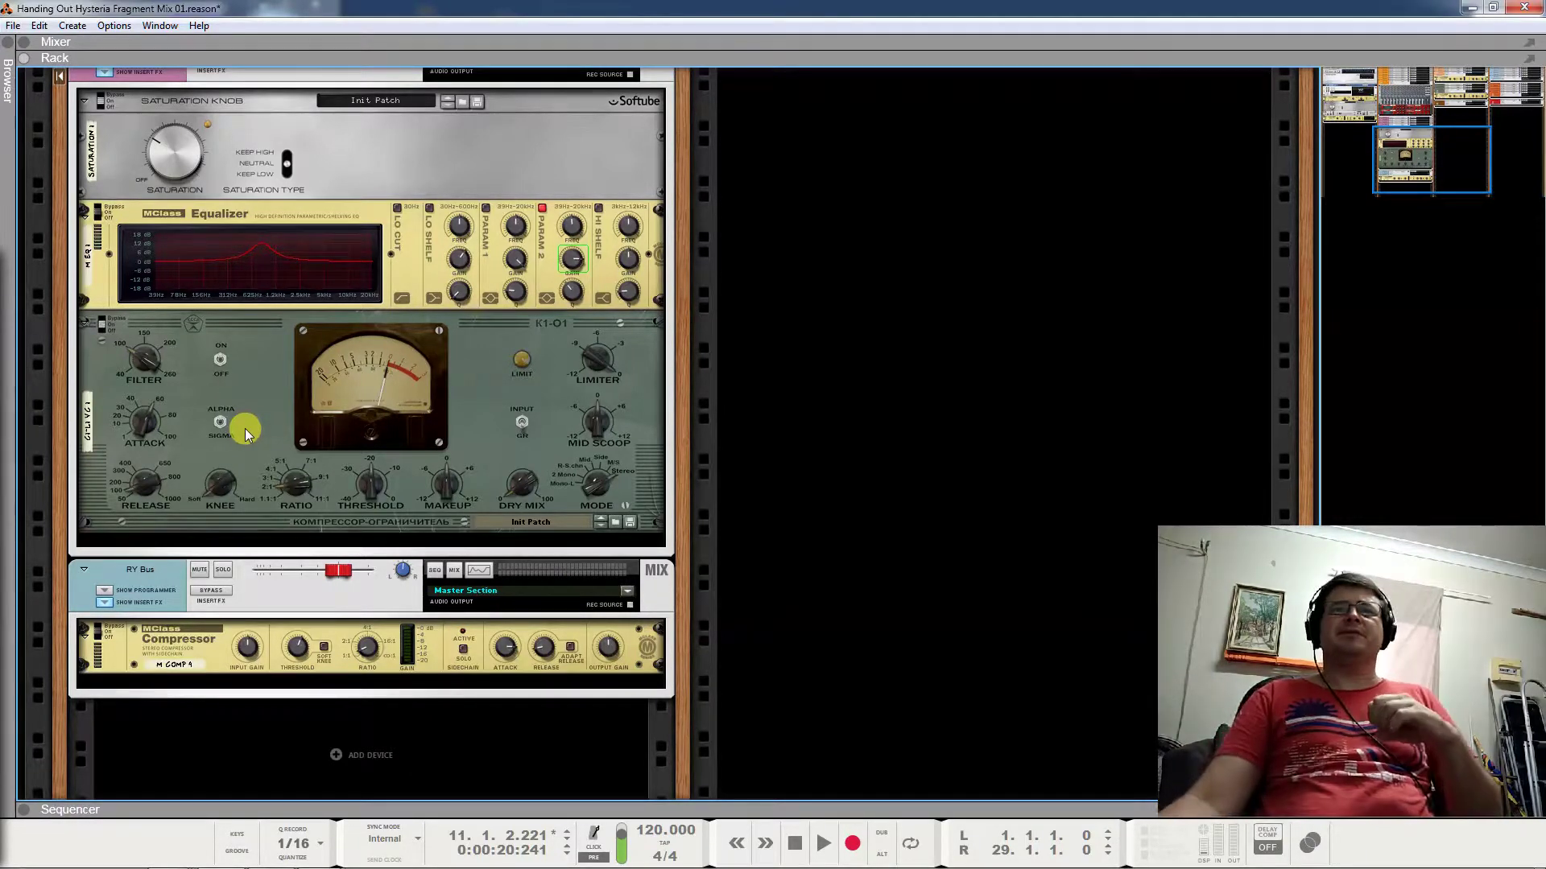
pyautogui.scroll(3, 338, 462)
pyautogui.scroll(7, 336, 459)
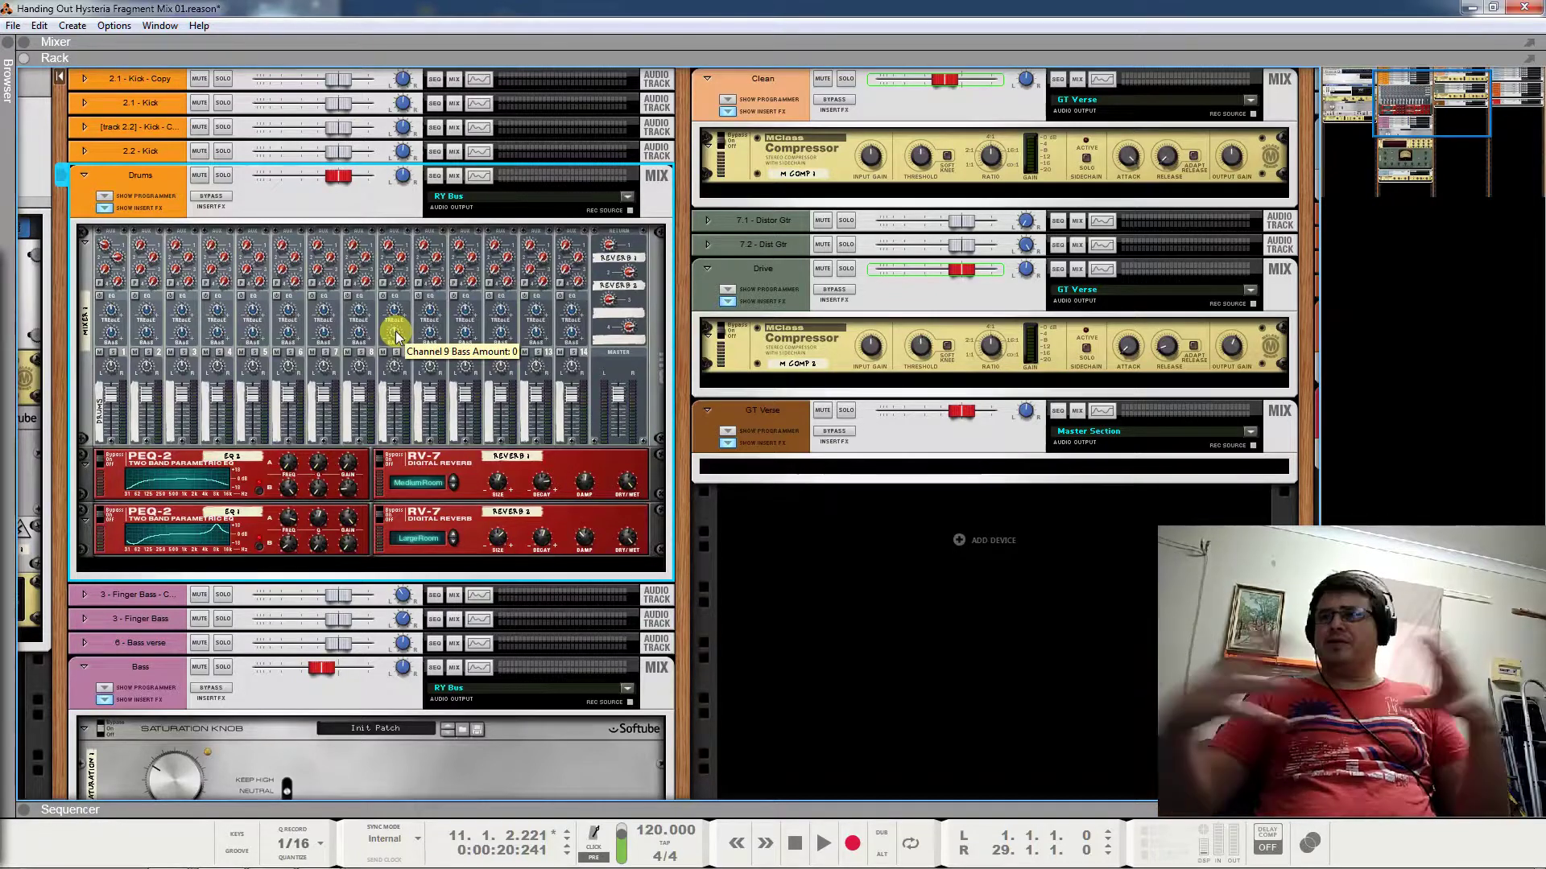
pyautogui.scroll(-7, 395, 331)
pyautogui.scroll(-2, 395, 331)
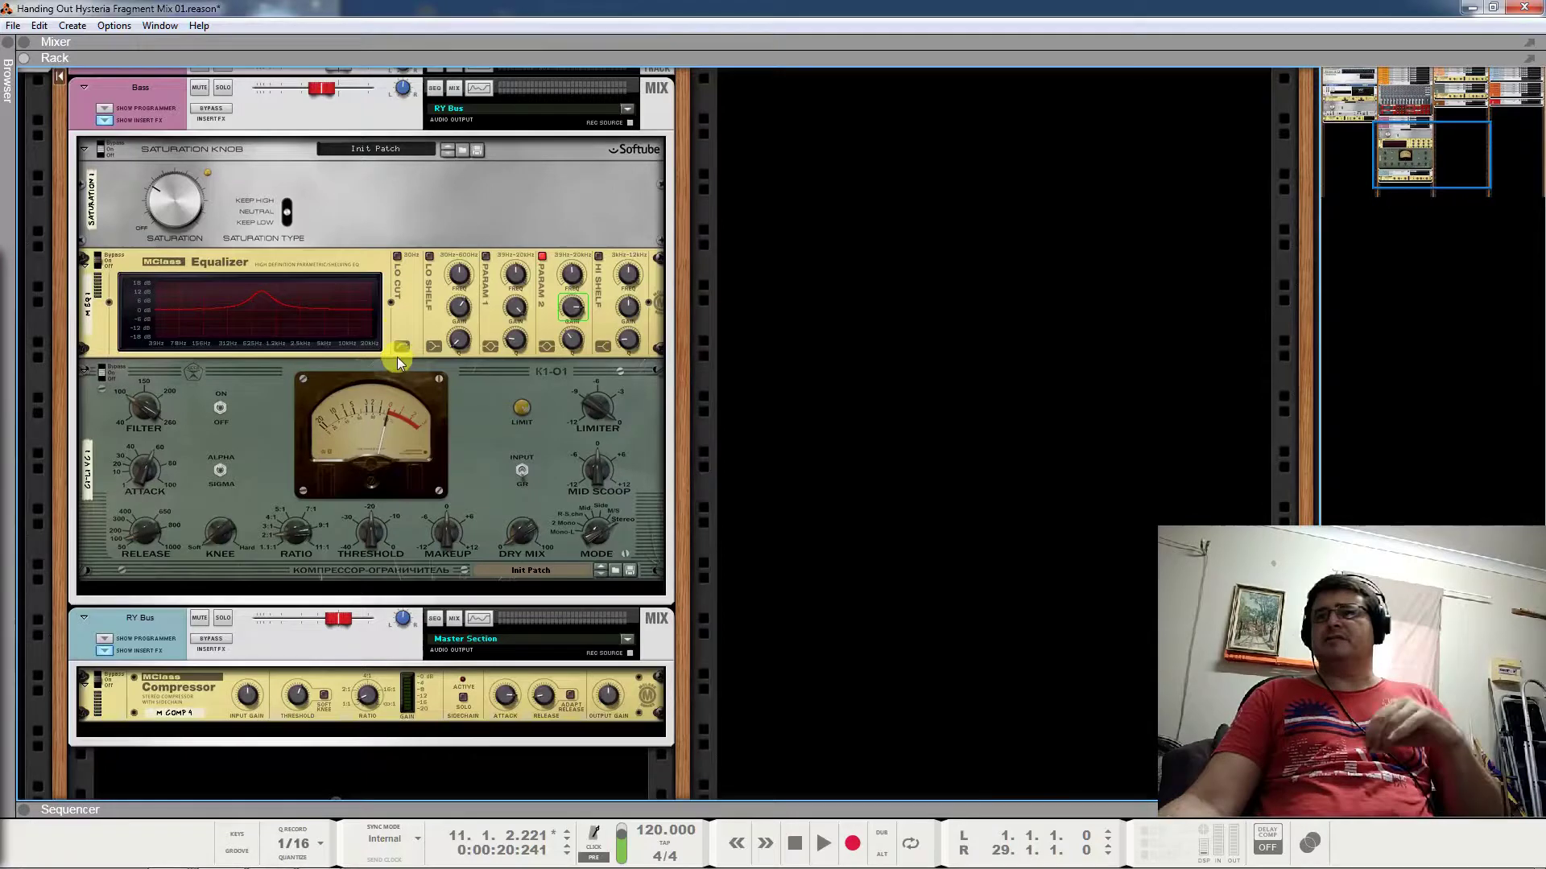
# Examine the Drums inserts, the Bass channel's Saturation Knob, MClass Equalizer and K1-01 compressor, and the RY Bus compressor in the rack
pyautogui.scroll(8, 398, 356)
pyautogui.scroll(2, 398, 355)
pyautogui.scroll(-5, 374, 304)
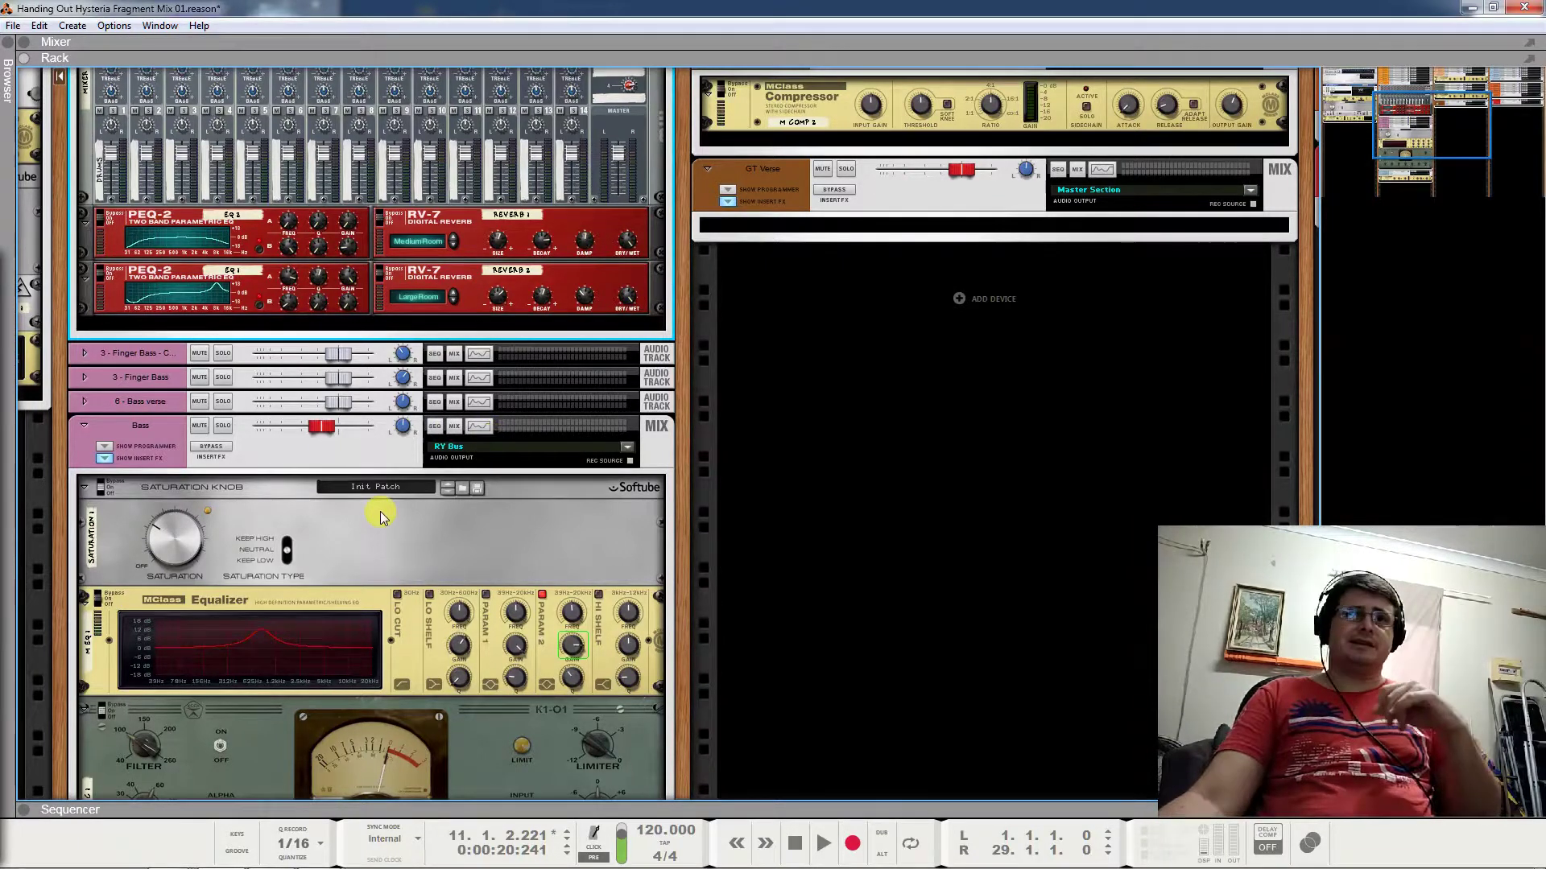
pyautogui.scroll(-2, 379, 511)
pyautogui.scroll(8, 451, 480)
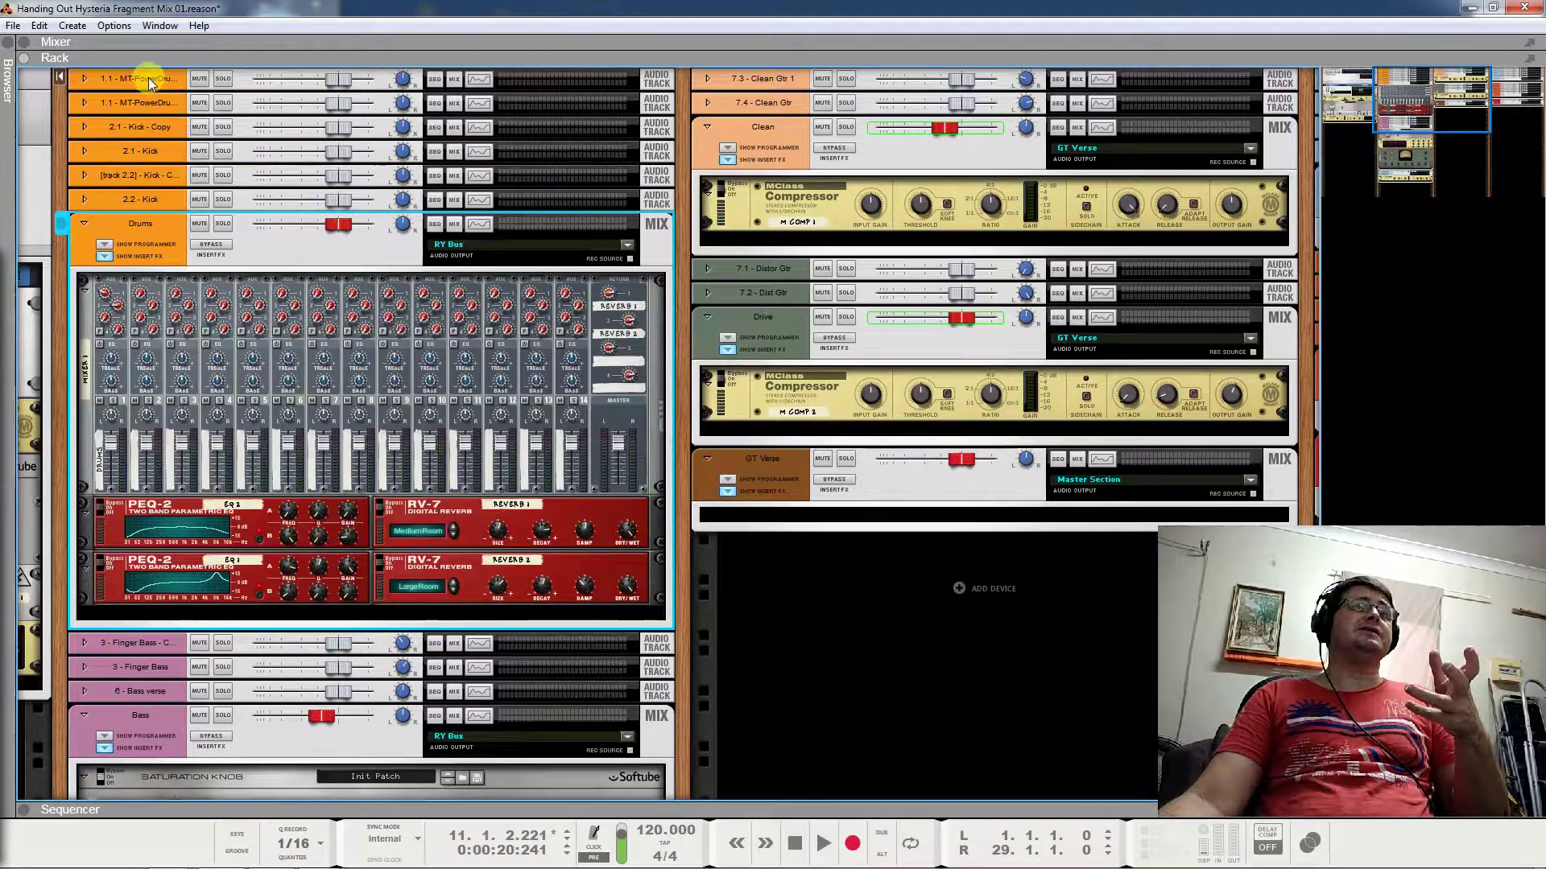
pyautogui.scroll(-5, 475, 409)
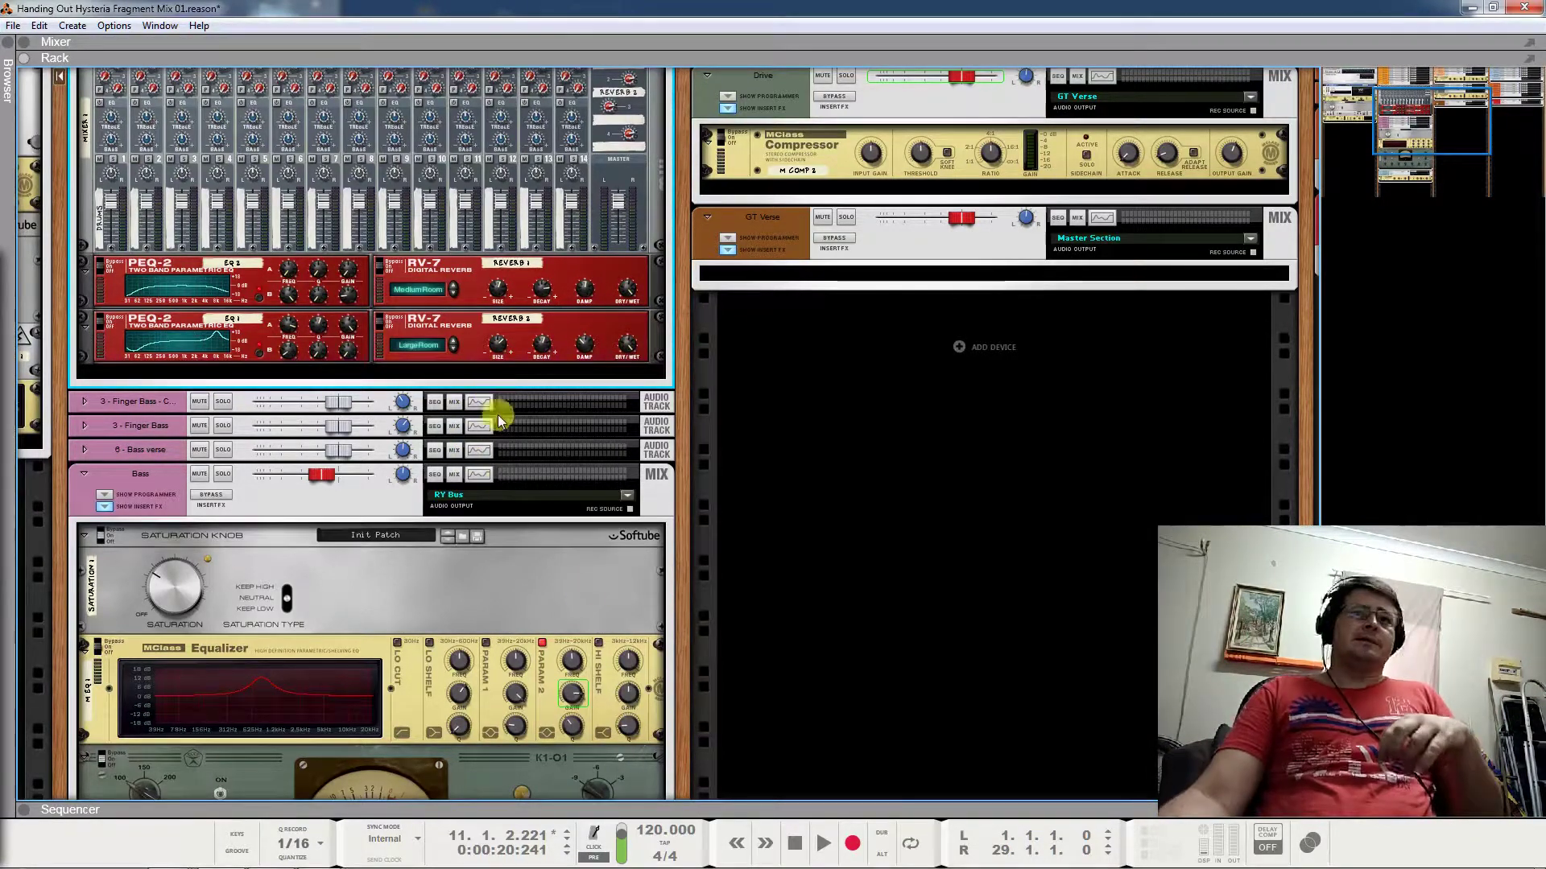
pyautogui.scroll(-9, 517, 448)
pyautogui.scroll(-1, 478, 470)
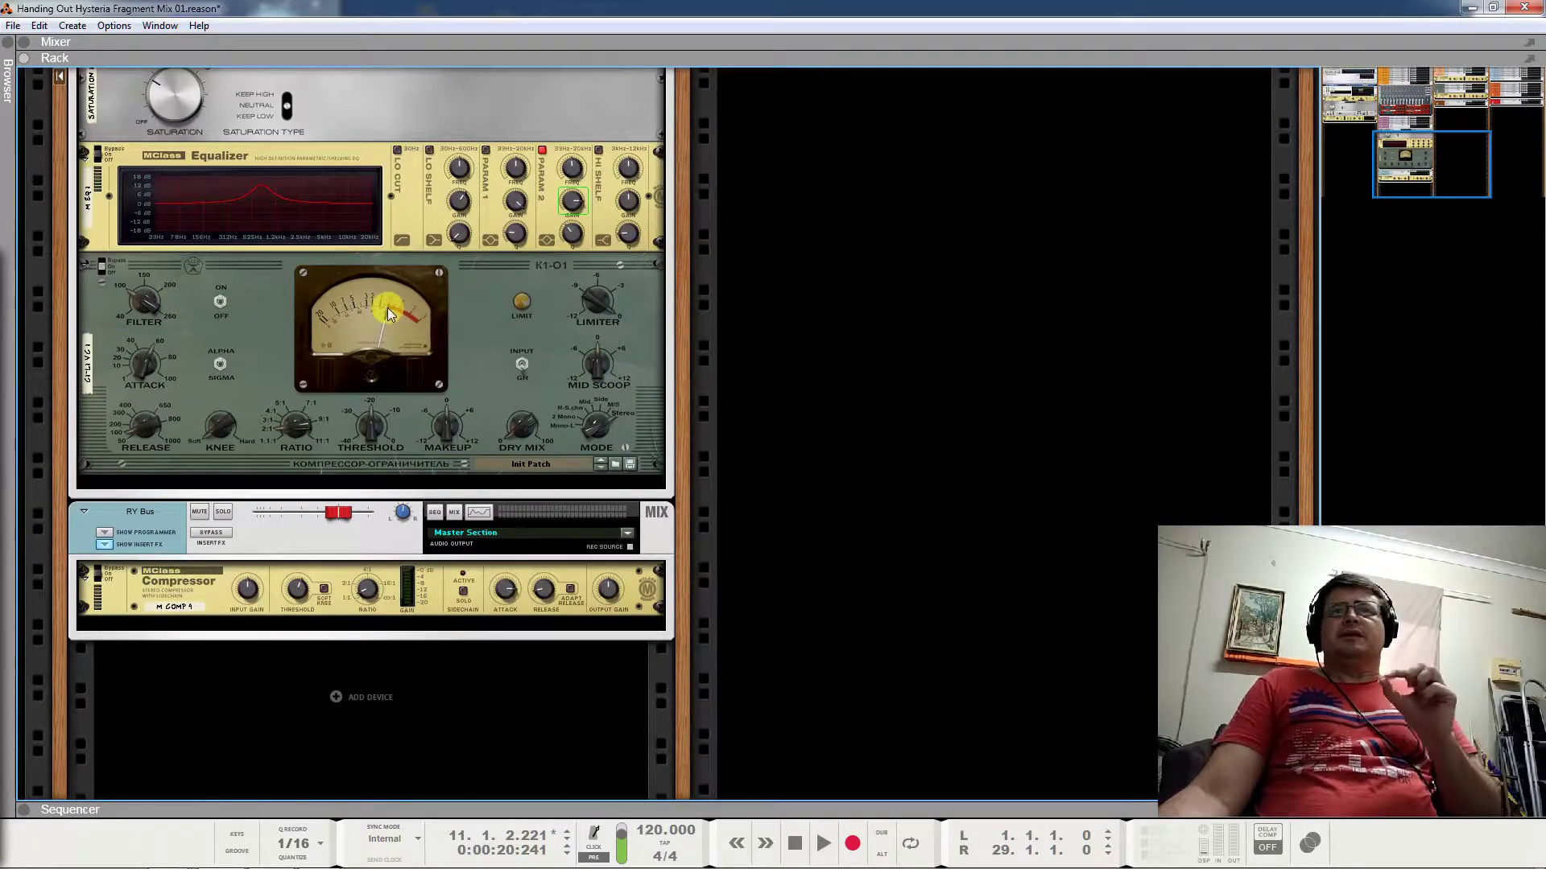
pyautogui.scroll(5, 374, 319)
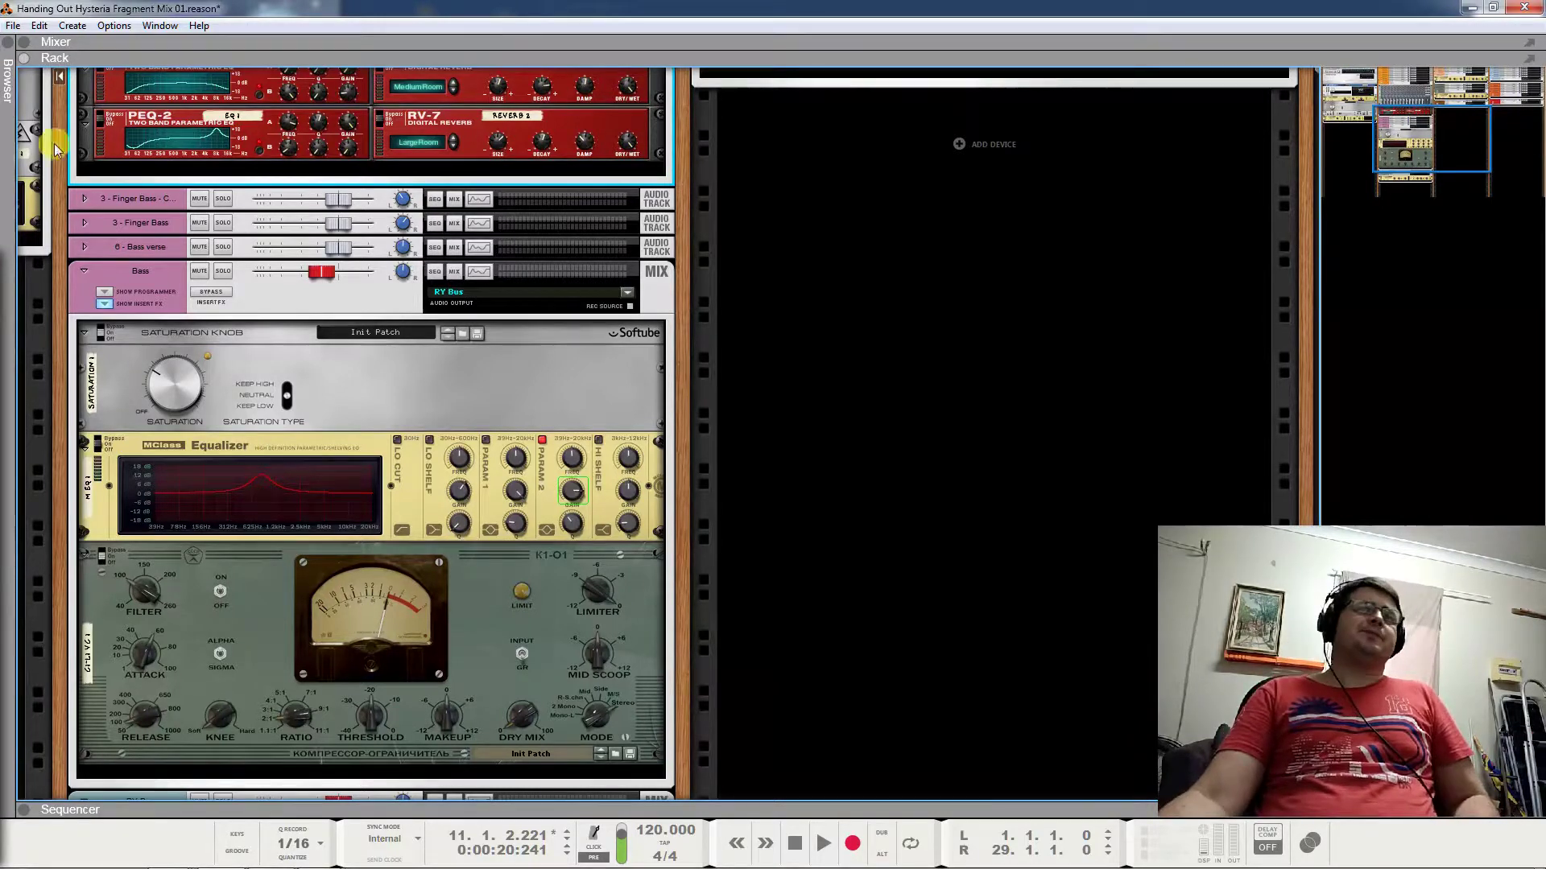
# Play from bar 1 and compare the Bass channel's K1-01 compressor bypassed and on, stopping in bar 7
pyautogui.click(223, 272)
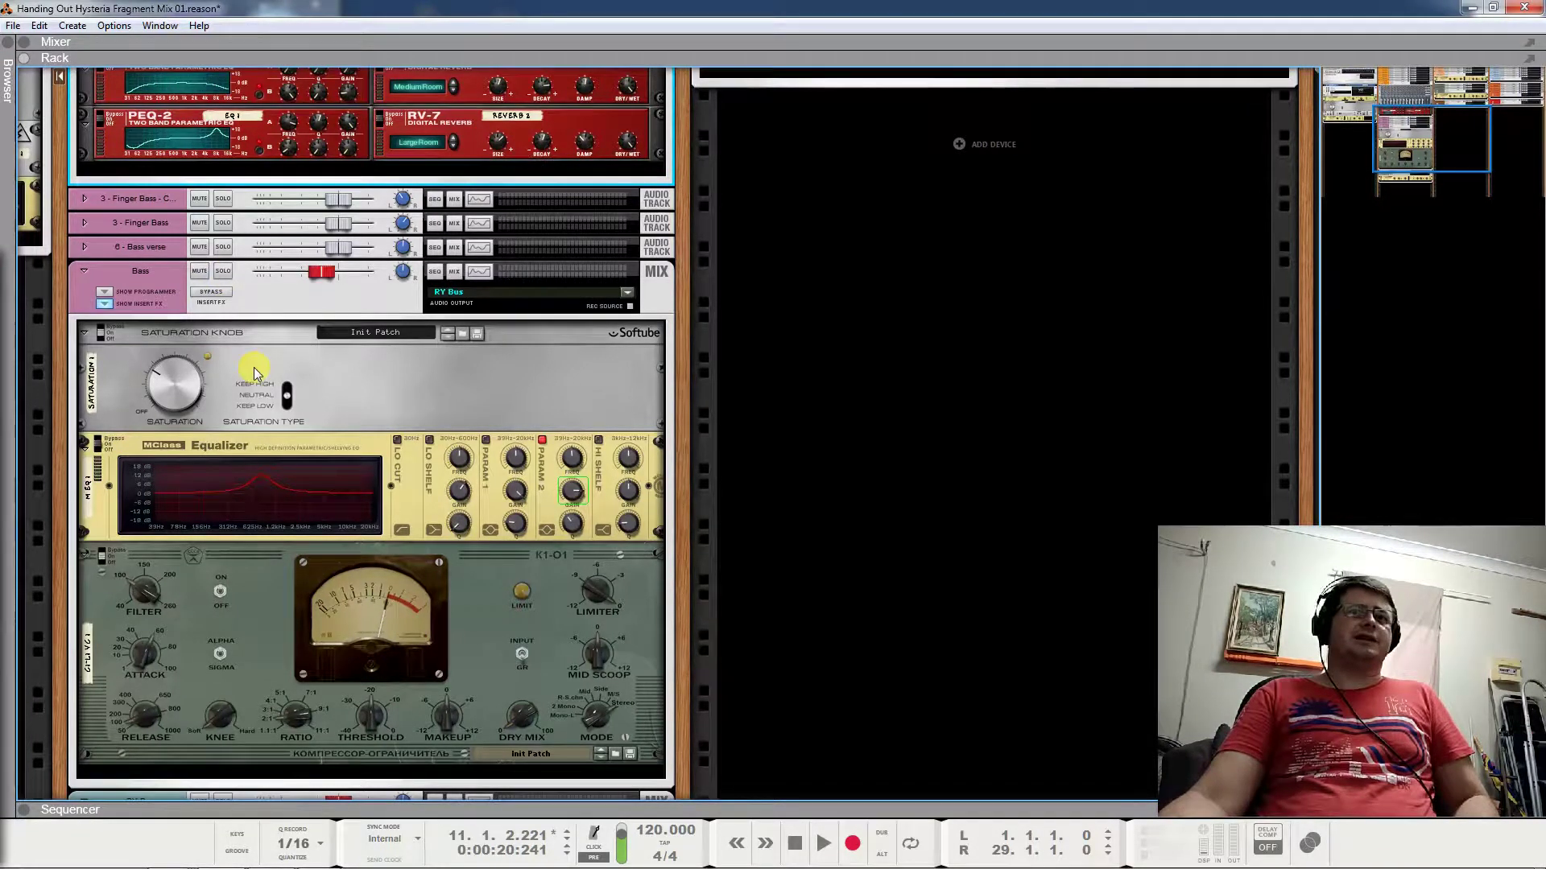
pyautogui.press('space')
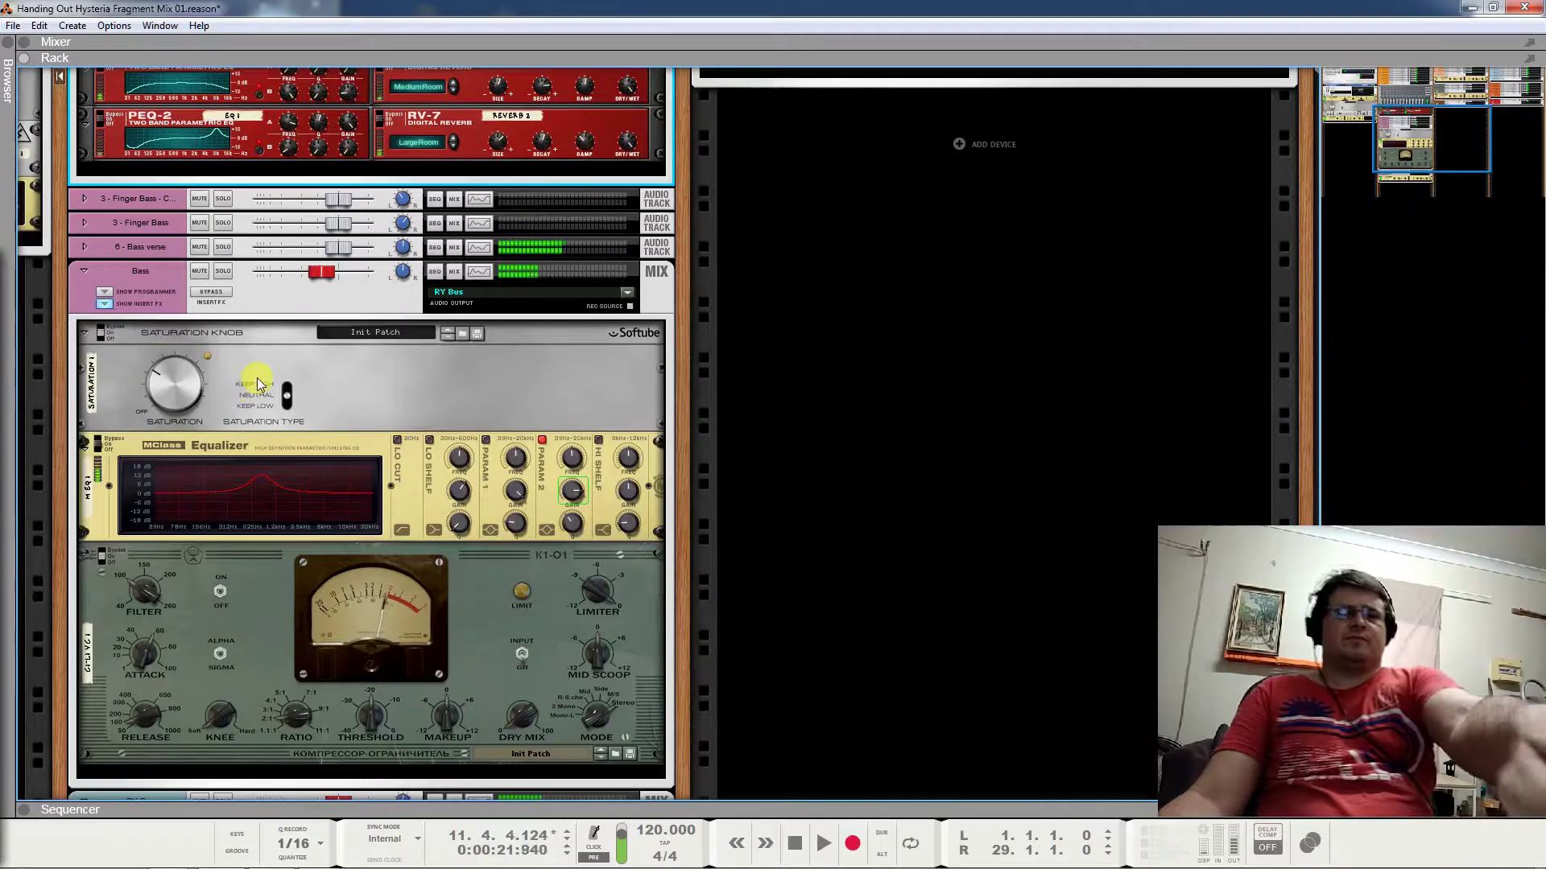
pyautogui.press('space')
pyautogui.press('Home')
pyautogui.press('space')
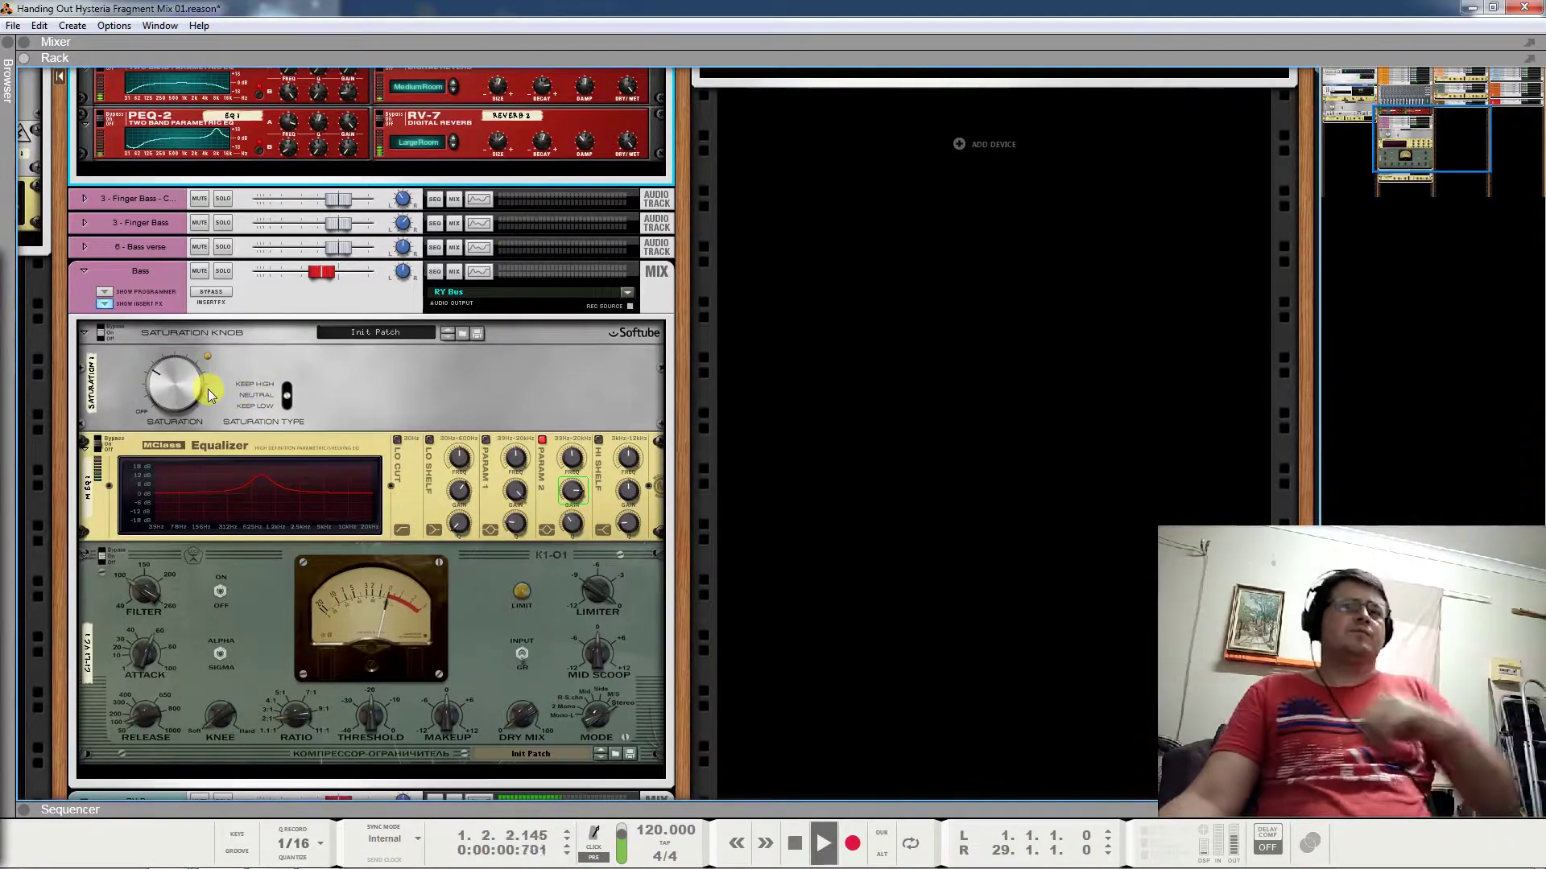
pyautogui.click(112, 554)
pyautogui.click(113, 549)
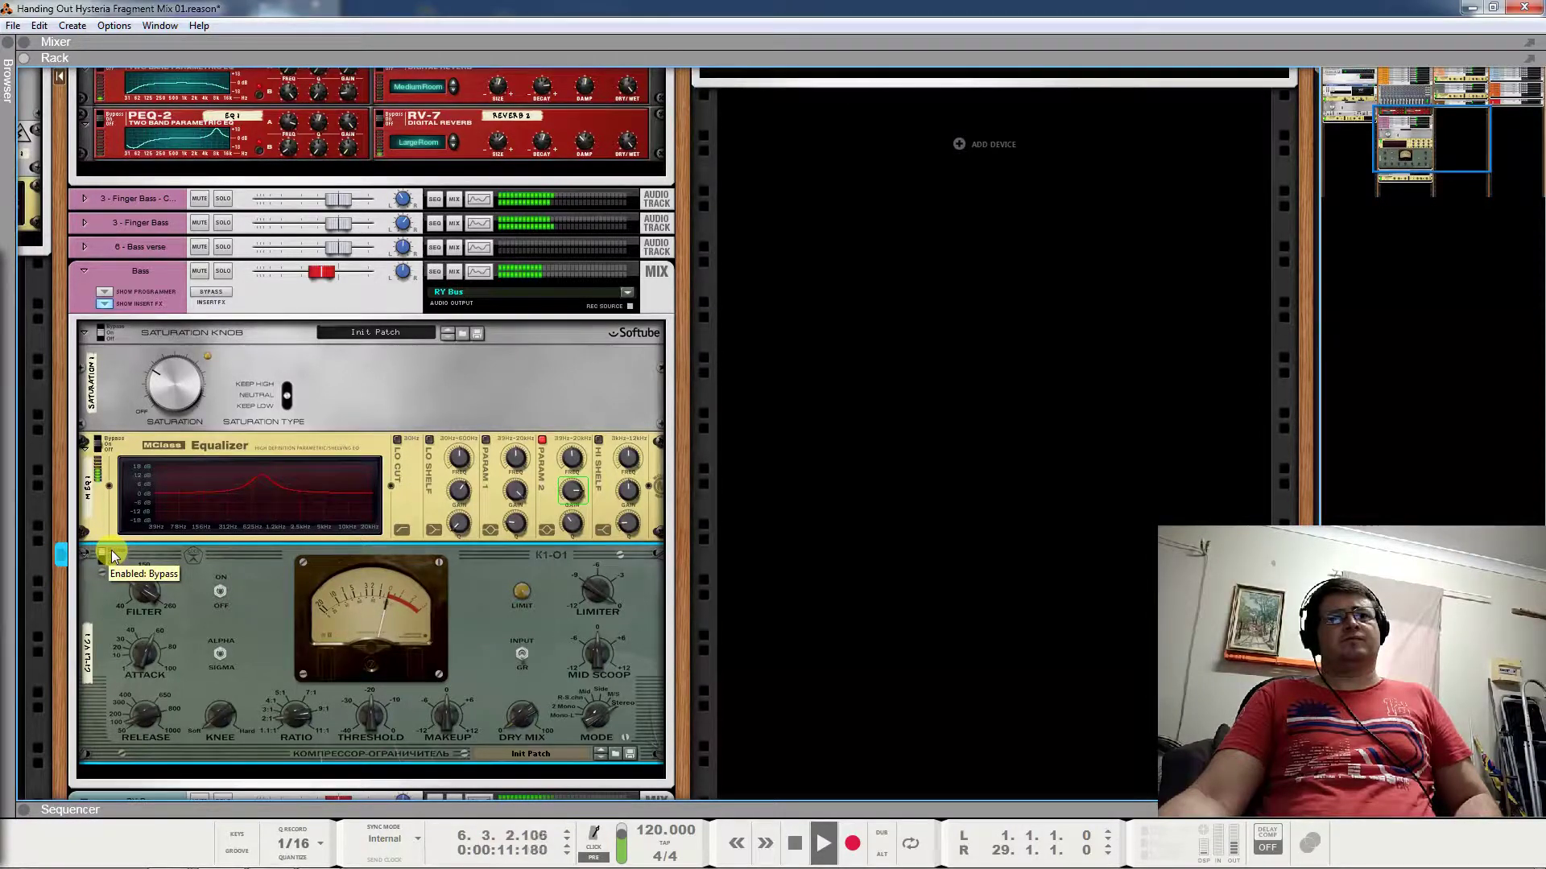
pyautogui.click(109, 550)
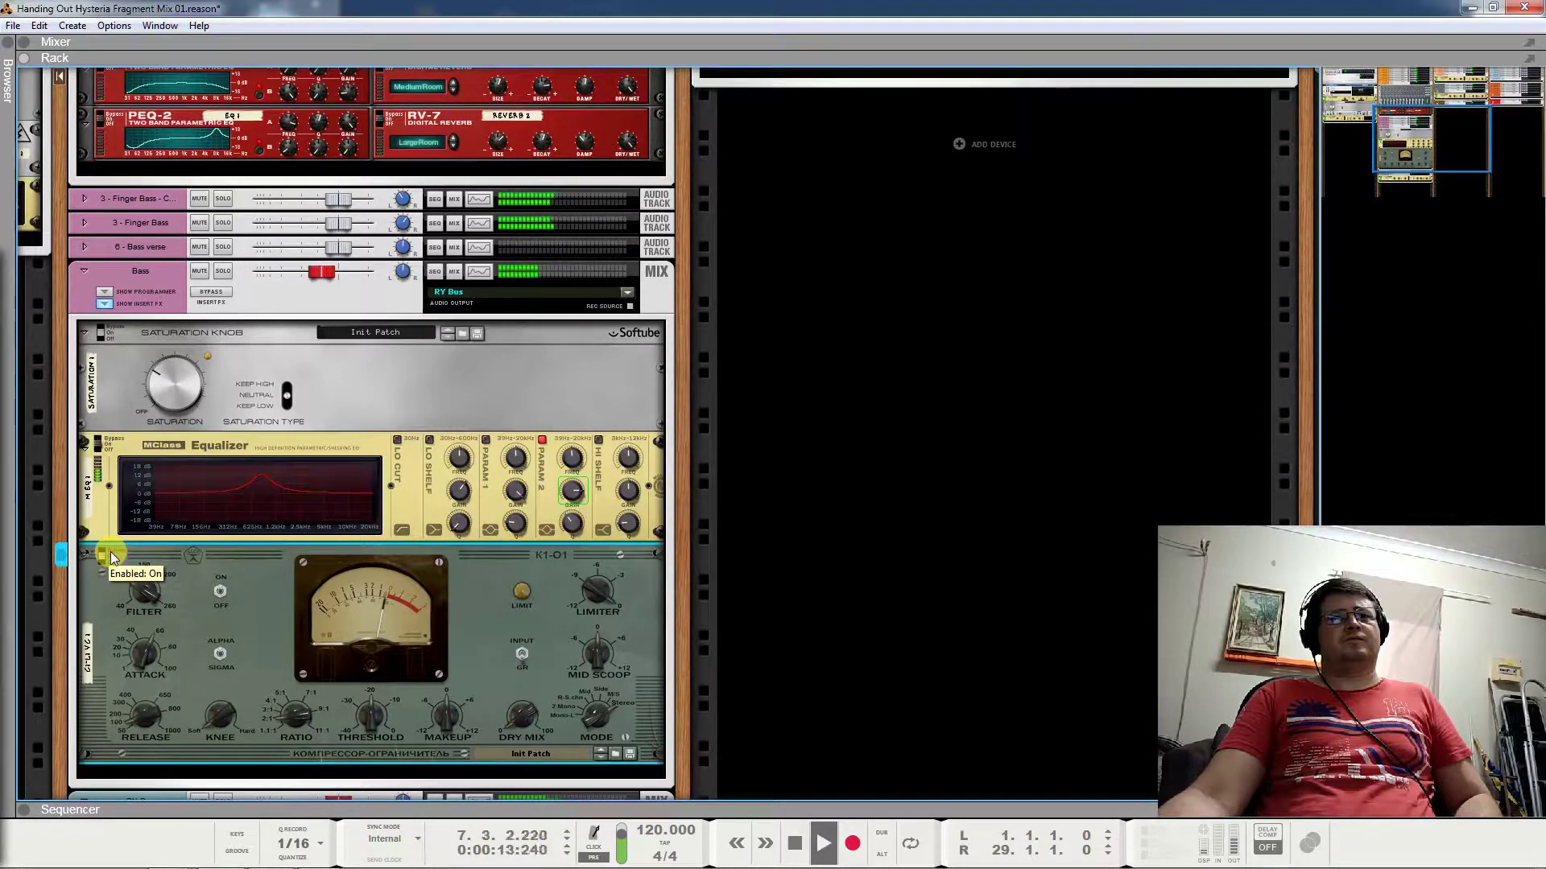
pyautogui.press('space')
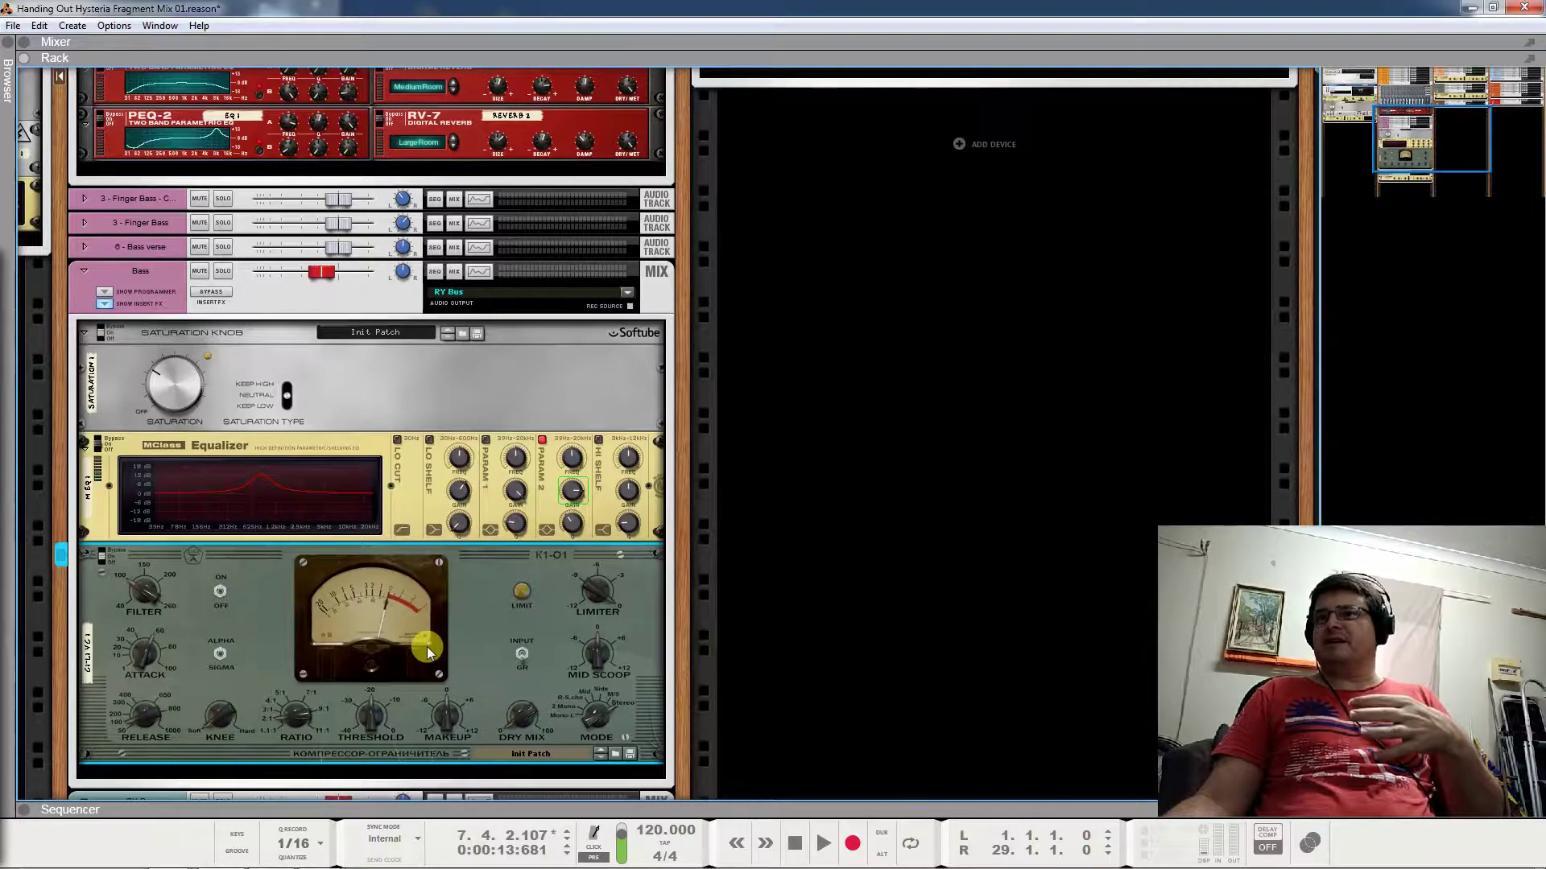
# Play the mix with the RY Bus soloed to check its MClass Compressor, then stop and unsolo the bus
pyautogui.scroll(-5, 426, 646)
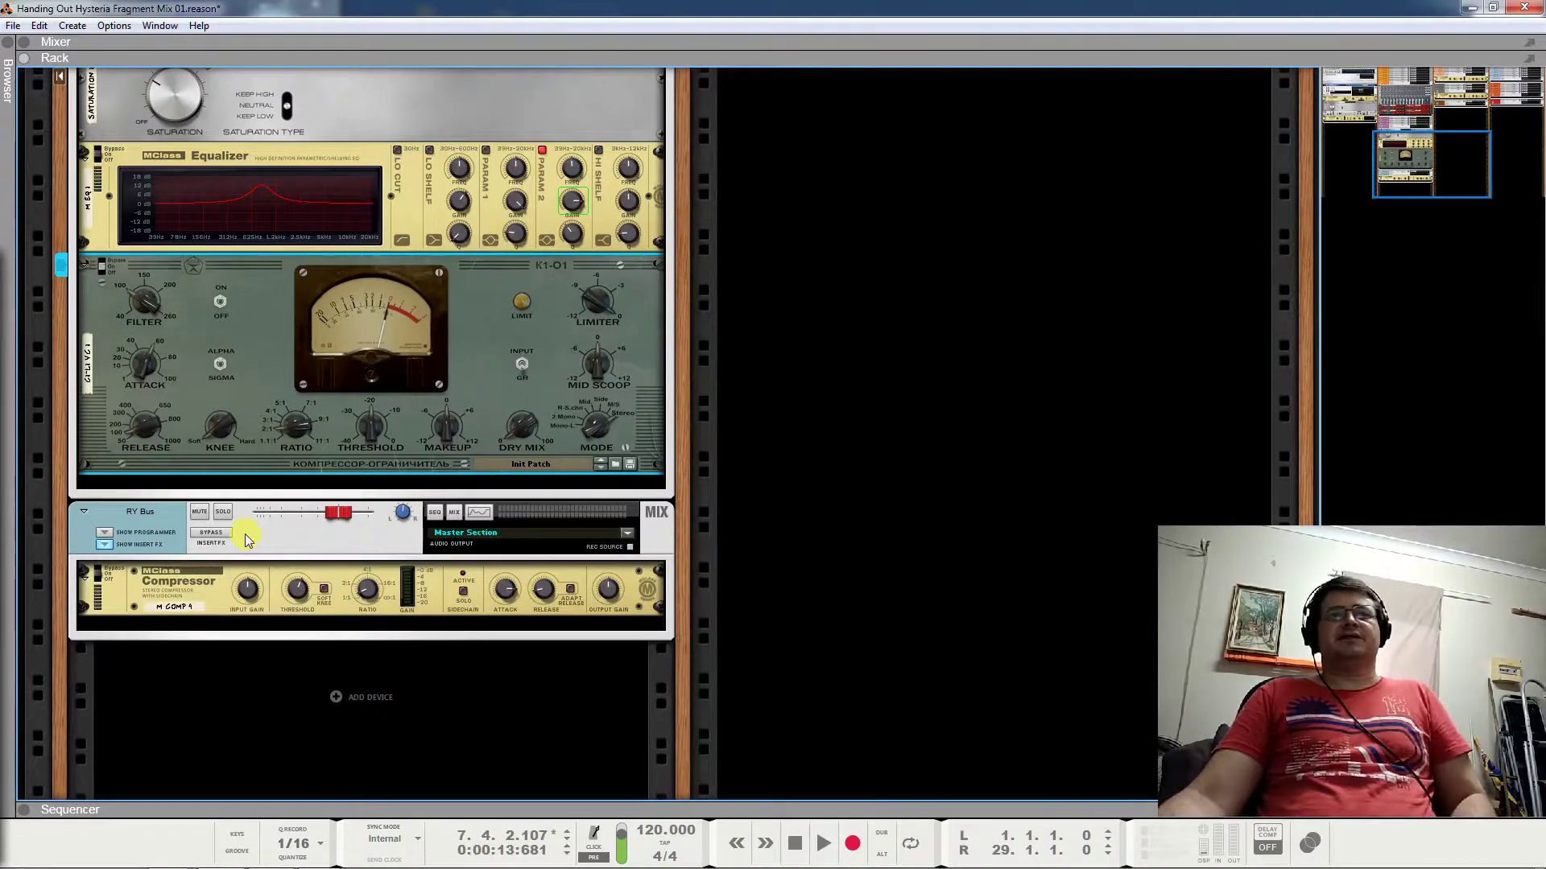
pyautogui.press('space')
pyautogui.click(223, 515)
pyautogui.click(224, 514)
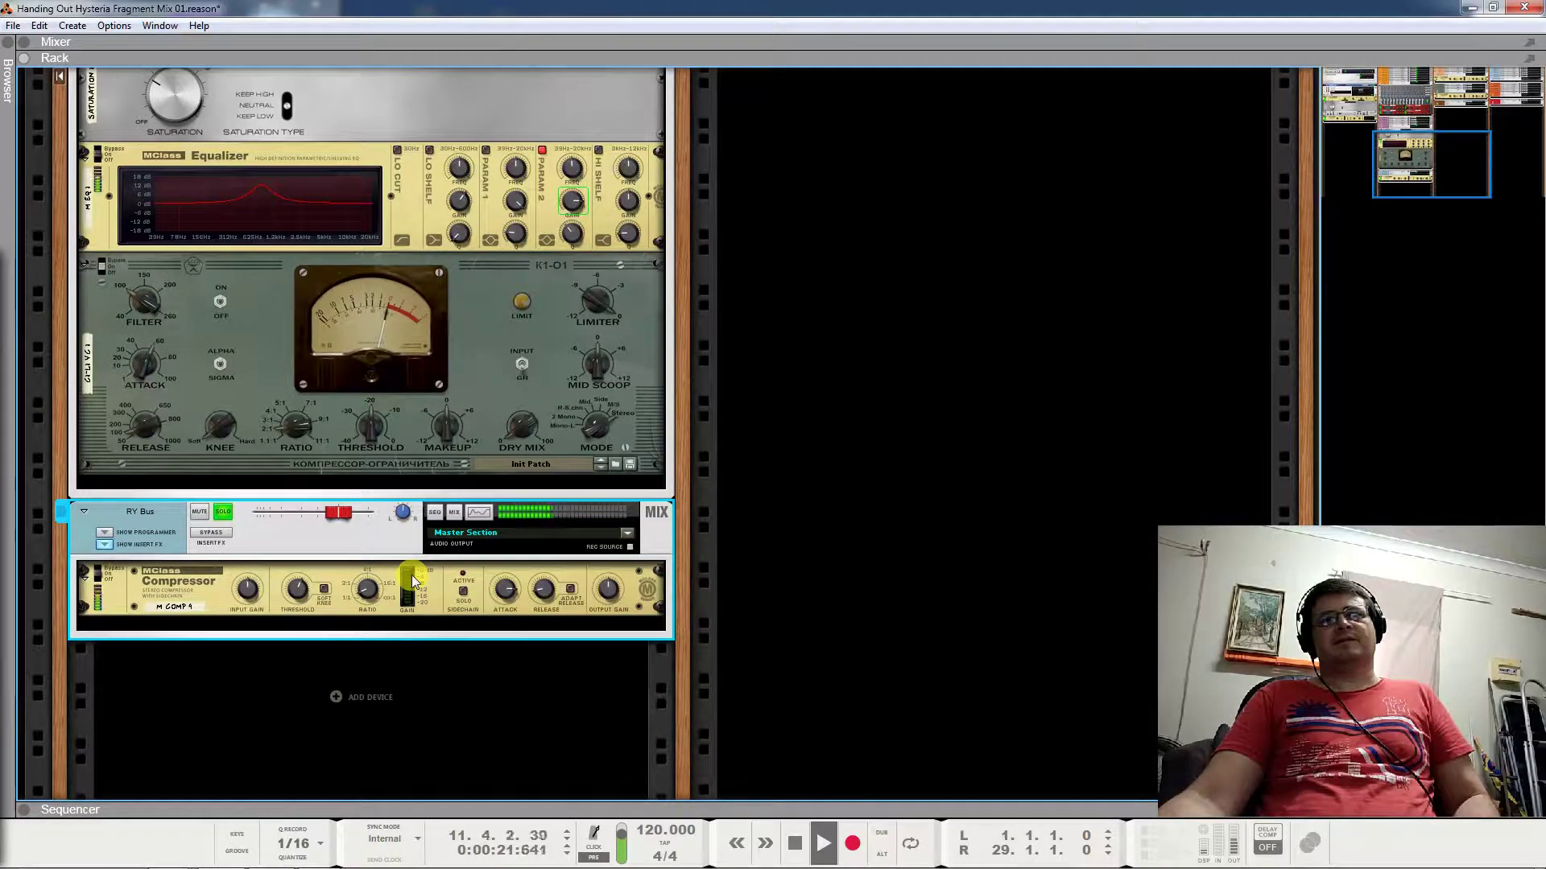
pyautogui.press('space')
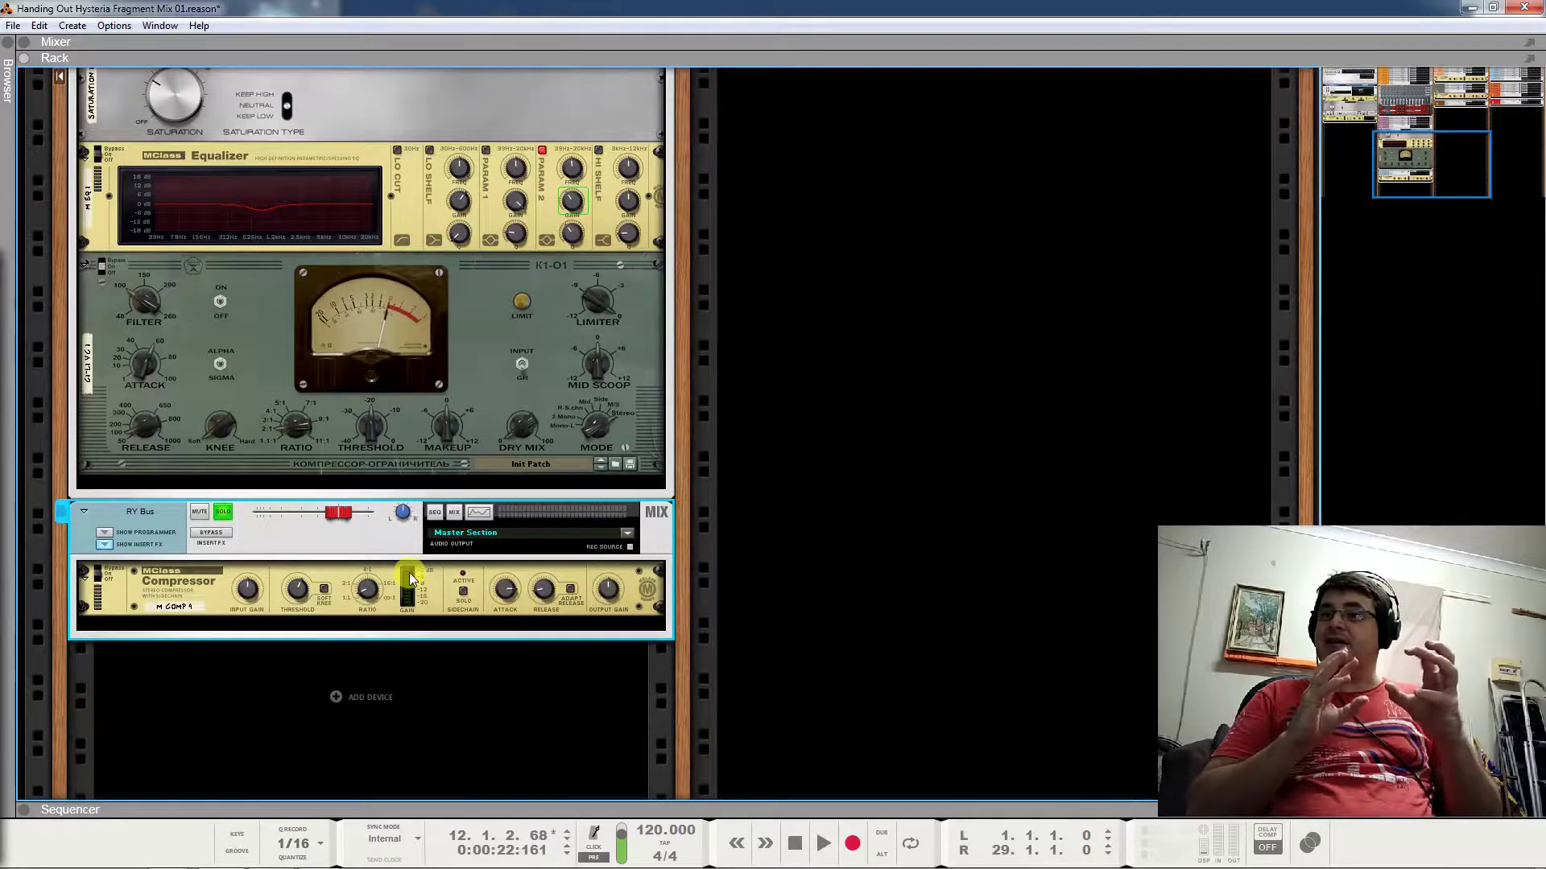
pyautogui.click(225, 514)
pyautogui.click(370, 419)
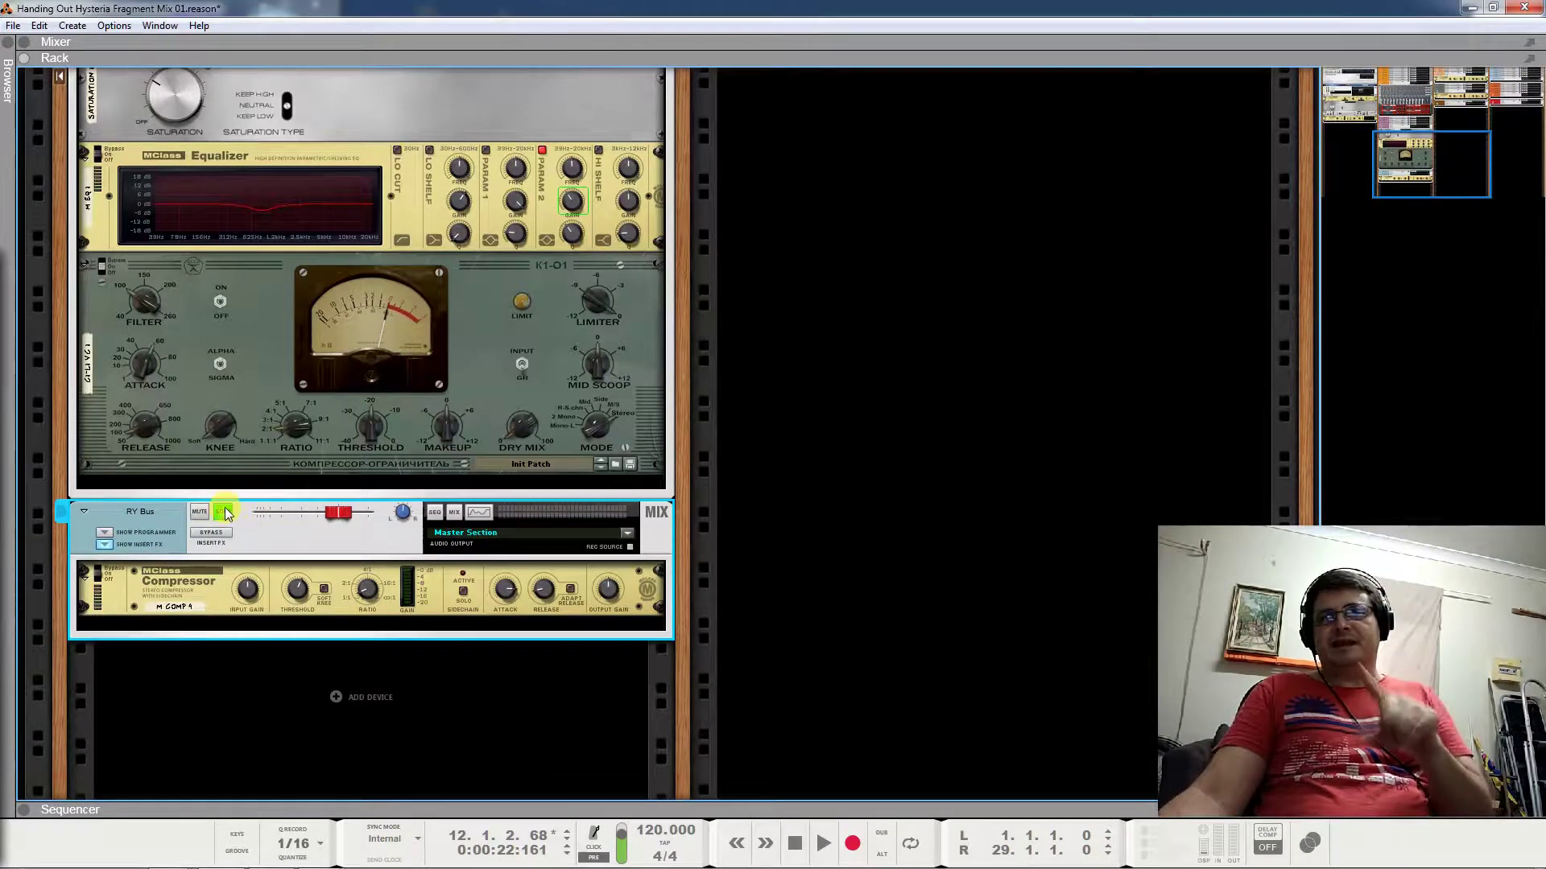
# Look over the guitar channels, show the Master Section and play from bar 1 with its insert effects bypassed
pyautogui.scroll(8, 887, 359)
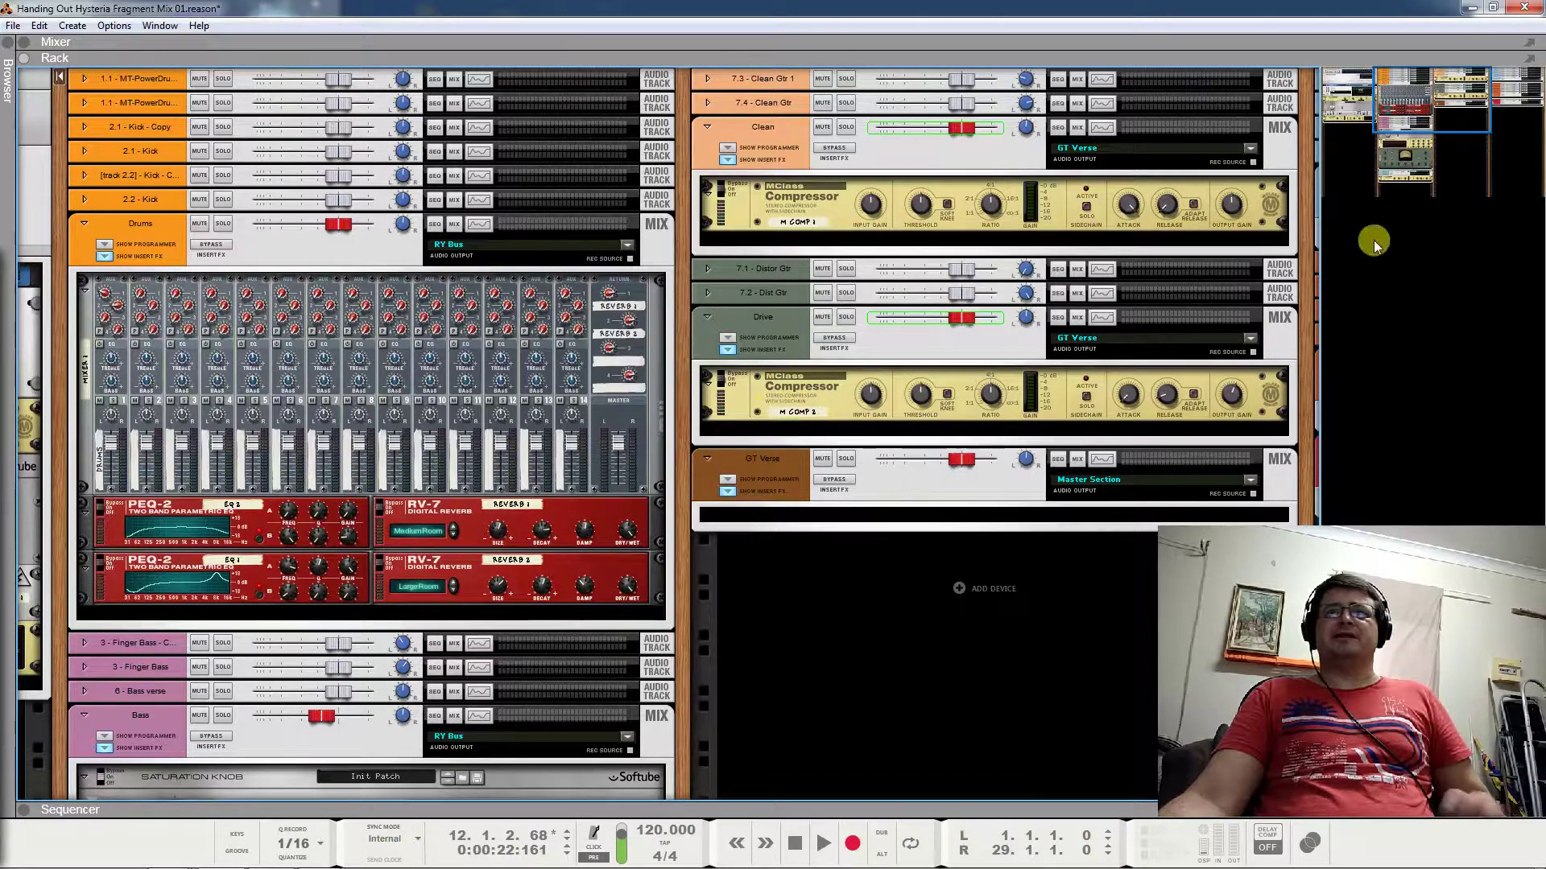
pyautogui.moveTo(1432, 75); pyautogui.dragTo(1535, 38)
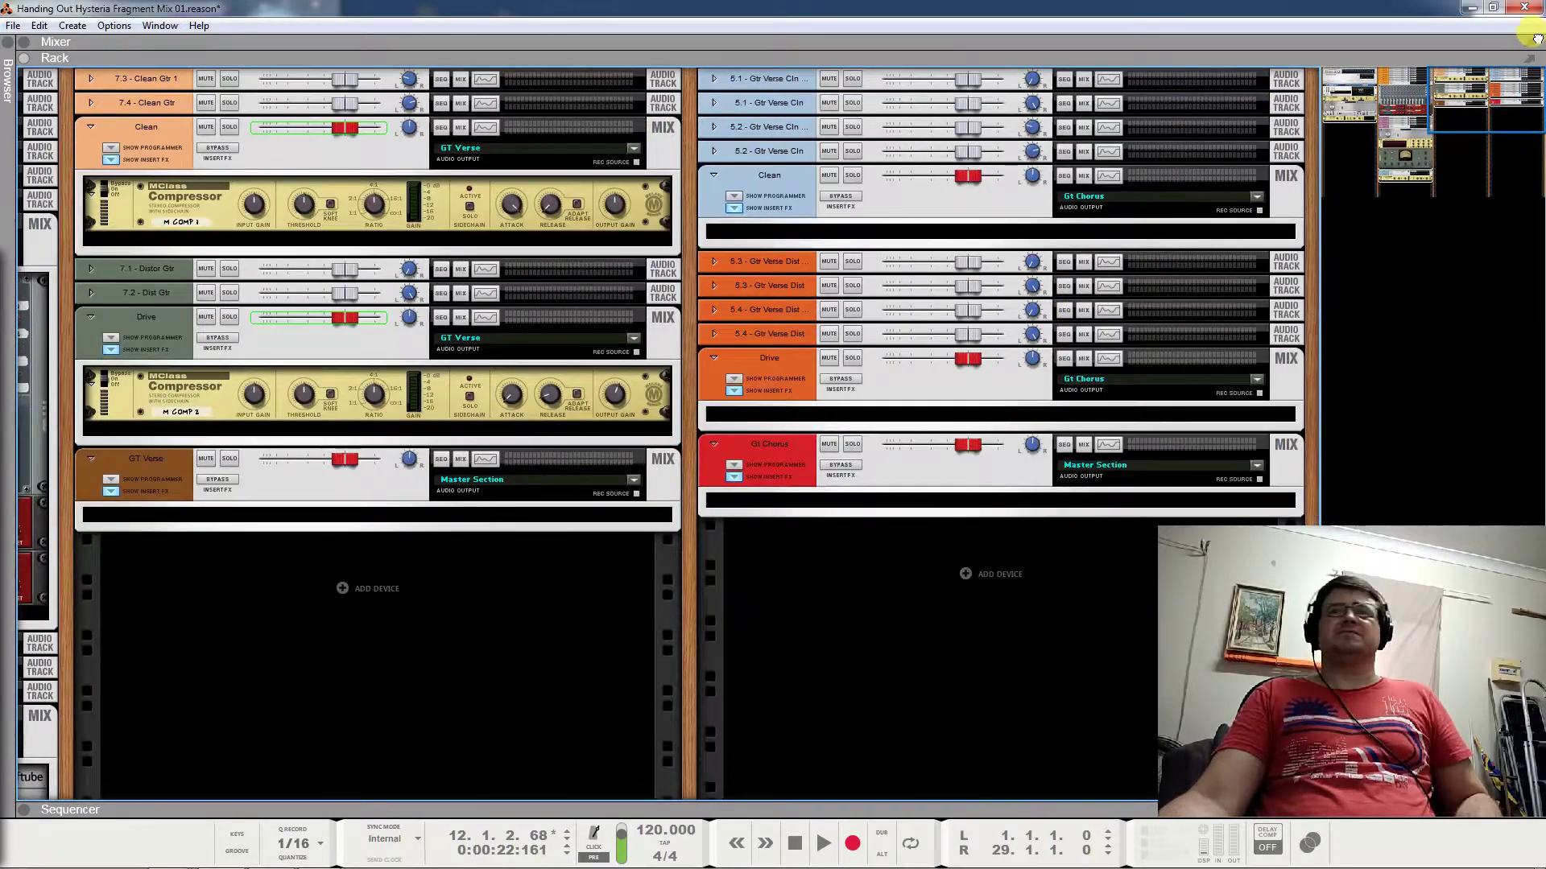
pyautogui.moveTo(1506, 99); pyautogui.dragTo(1500, 140)
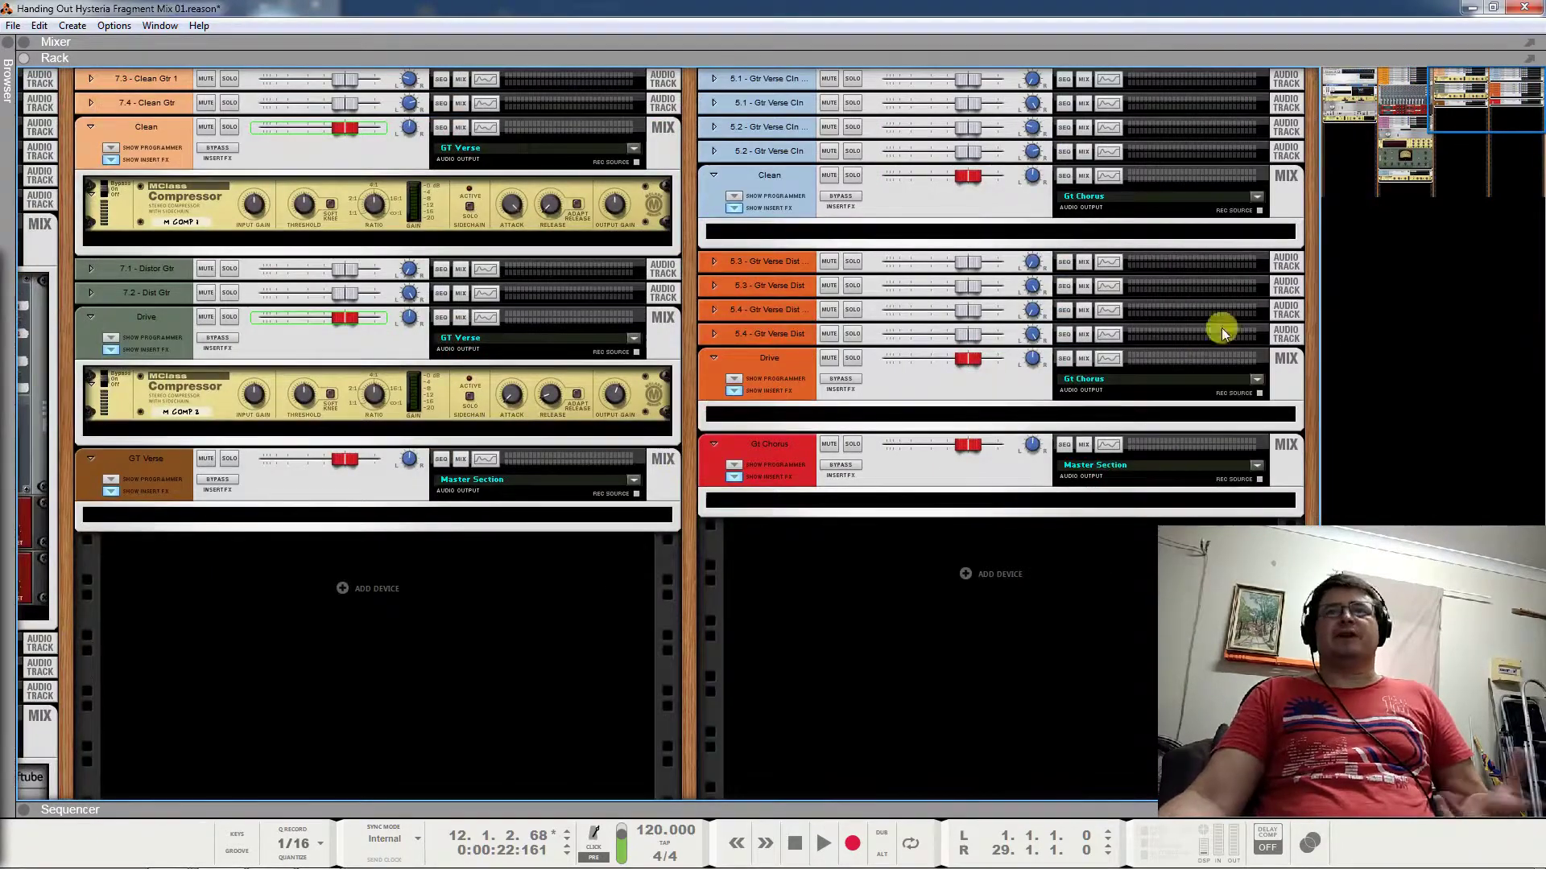
pyautogui.moveTo(1496, 80); pyautogui.dragTo(1314, 29)
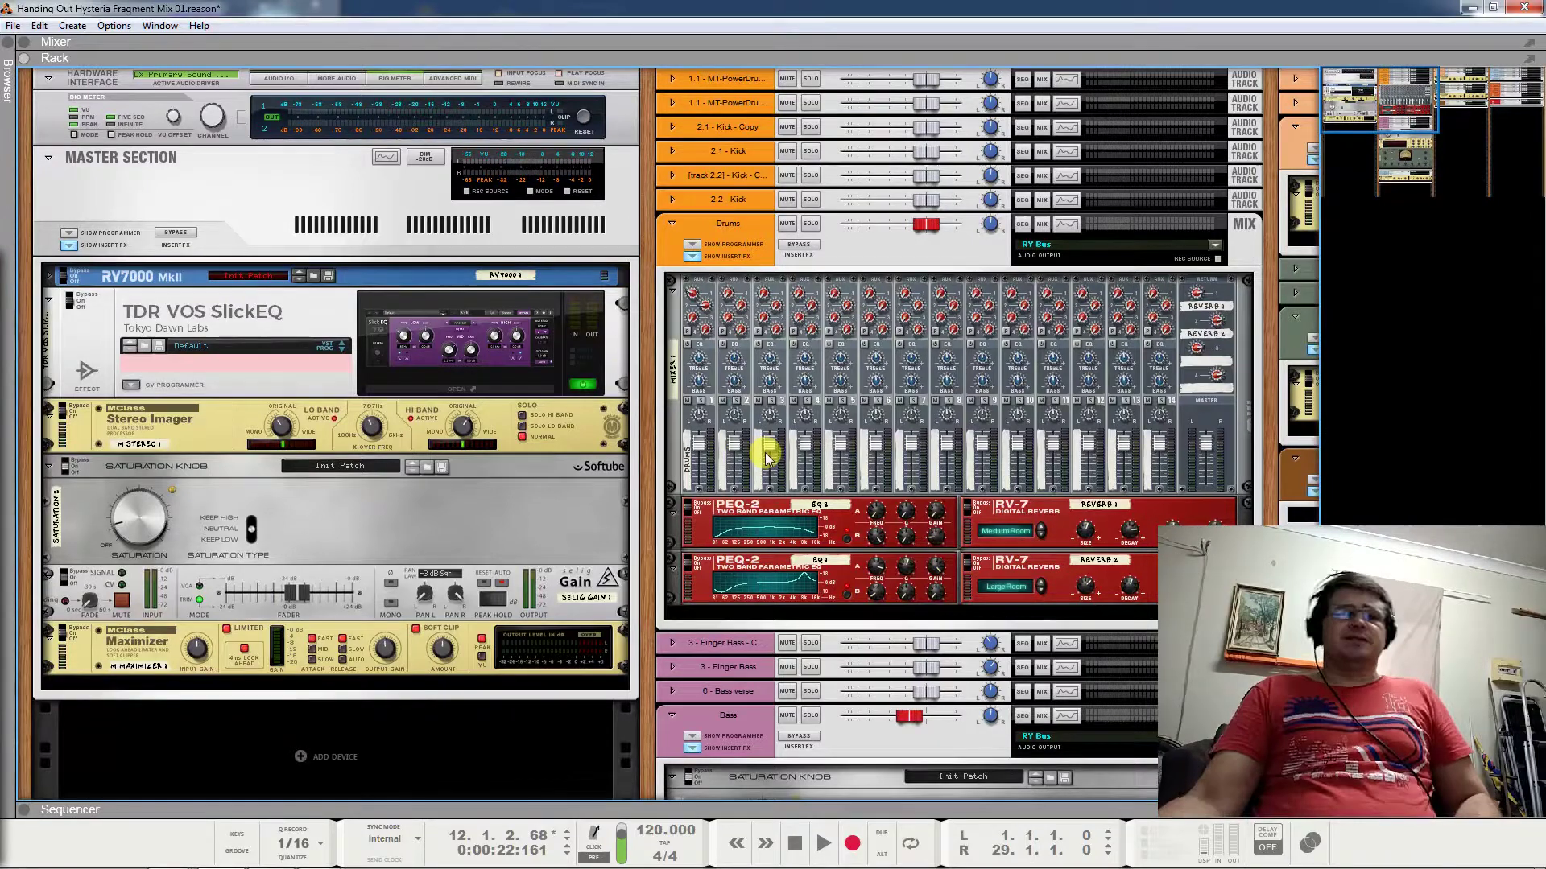
pyautogui.press('space')
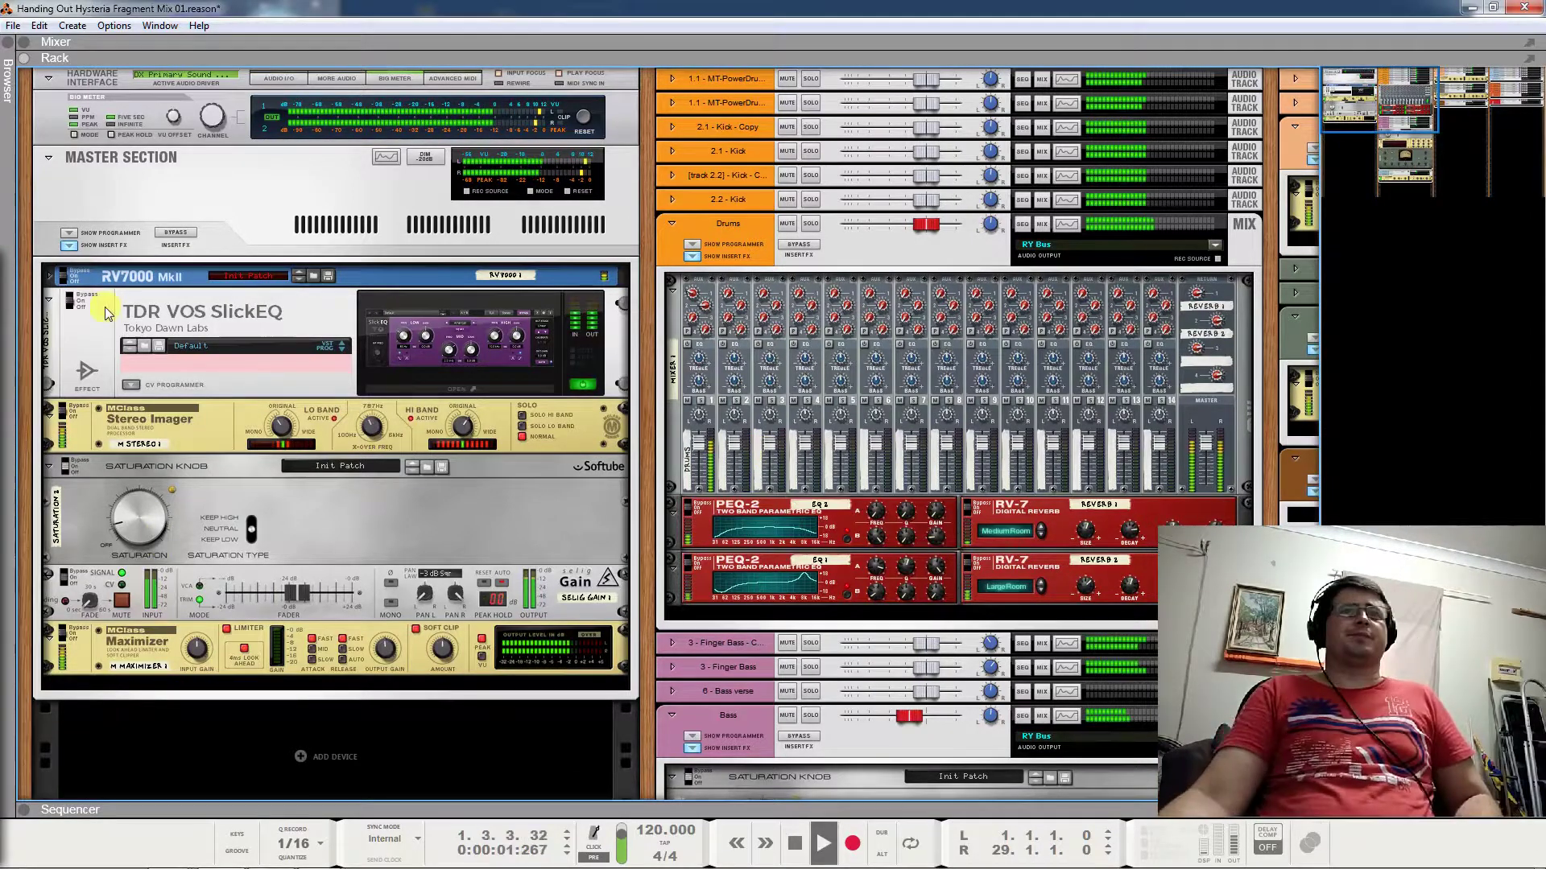
pyautogui.click(173, 233)
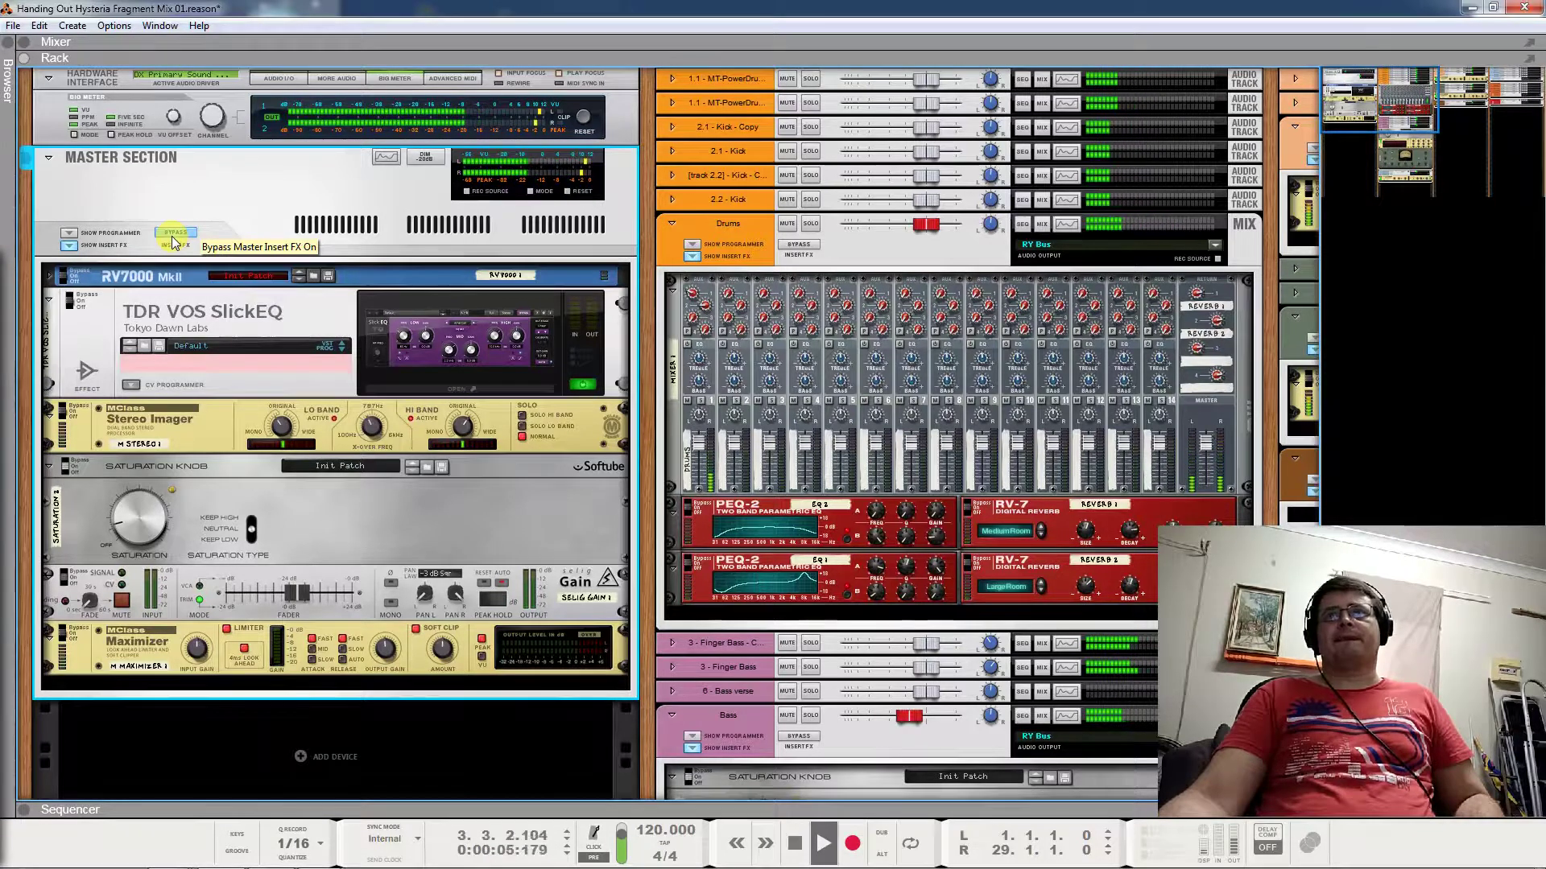
pyautogui.press('space')
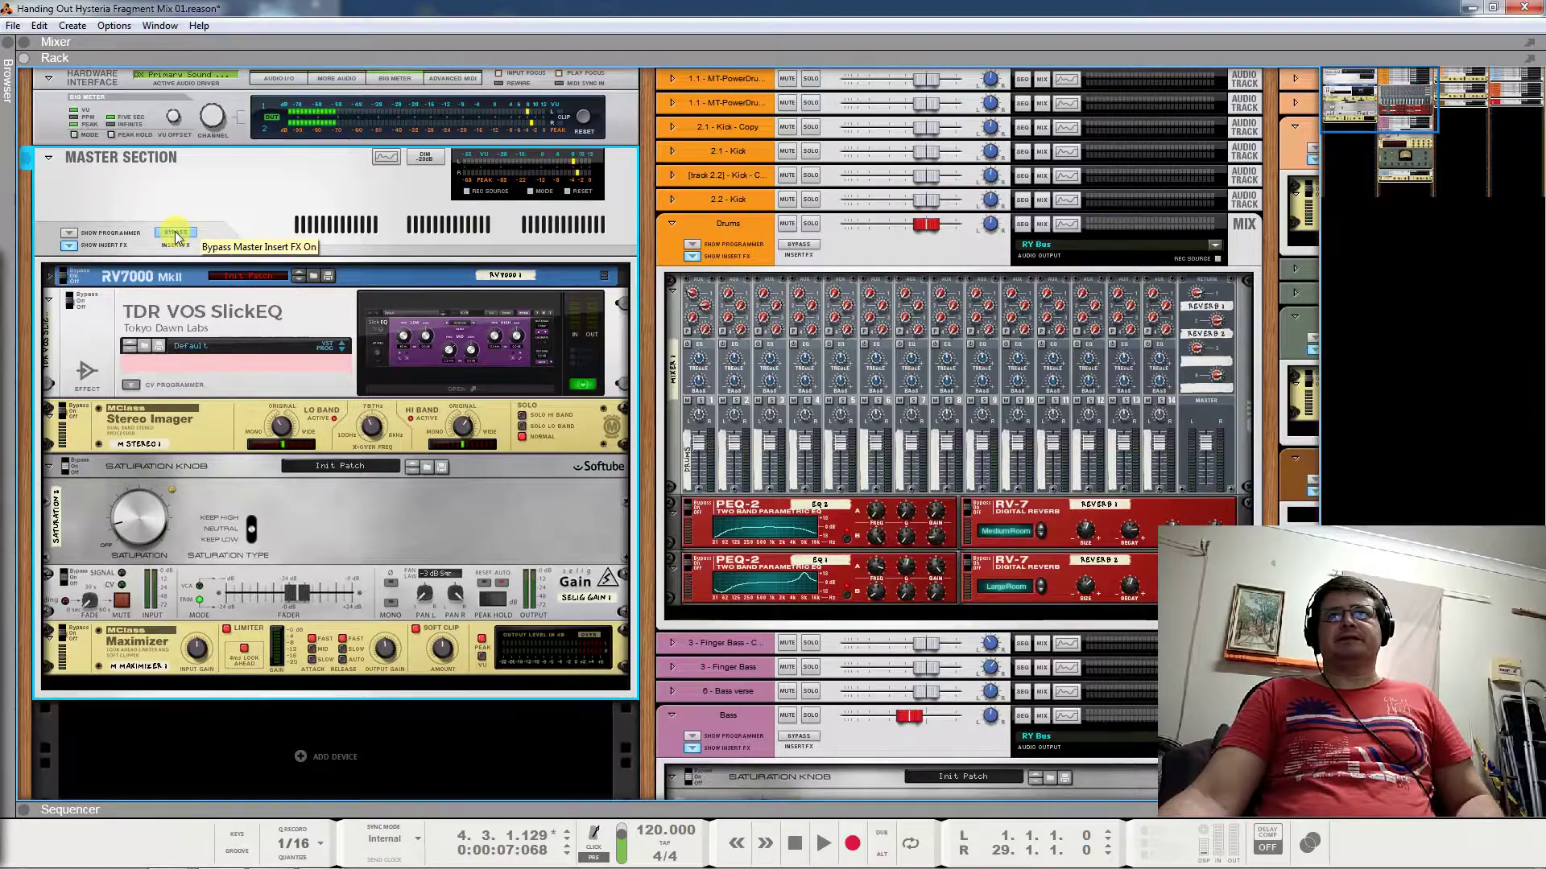
# Resume playback with the Drums insert effects bypassed as well, then stop in bar 7 and reactivate them
pyautogui.click(794, 244)
pyautogui.press('space')
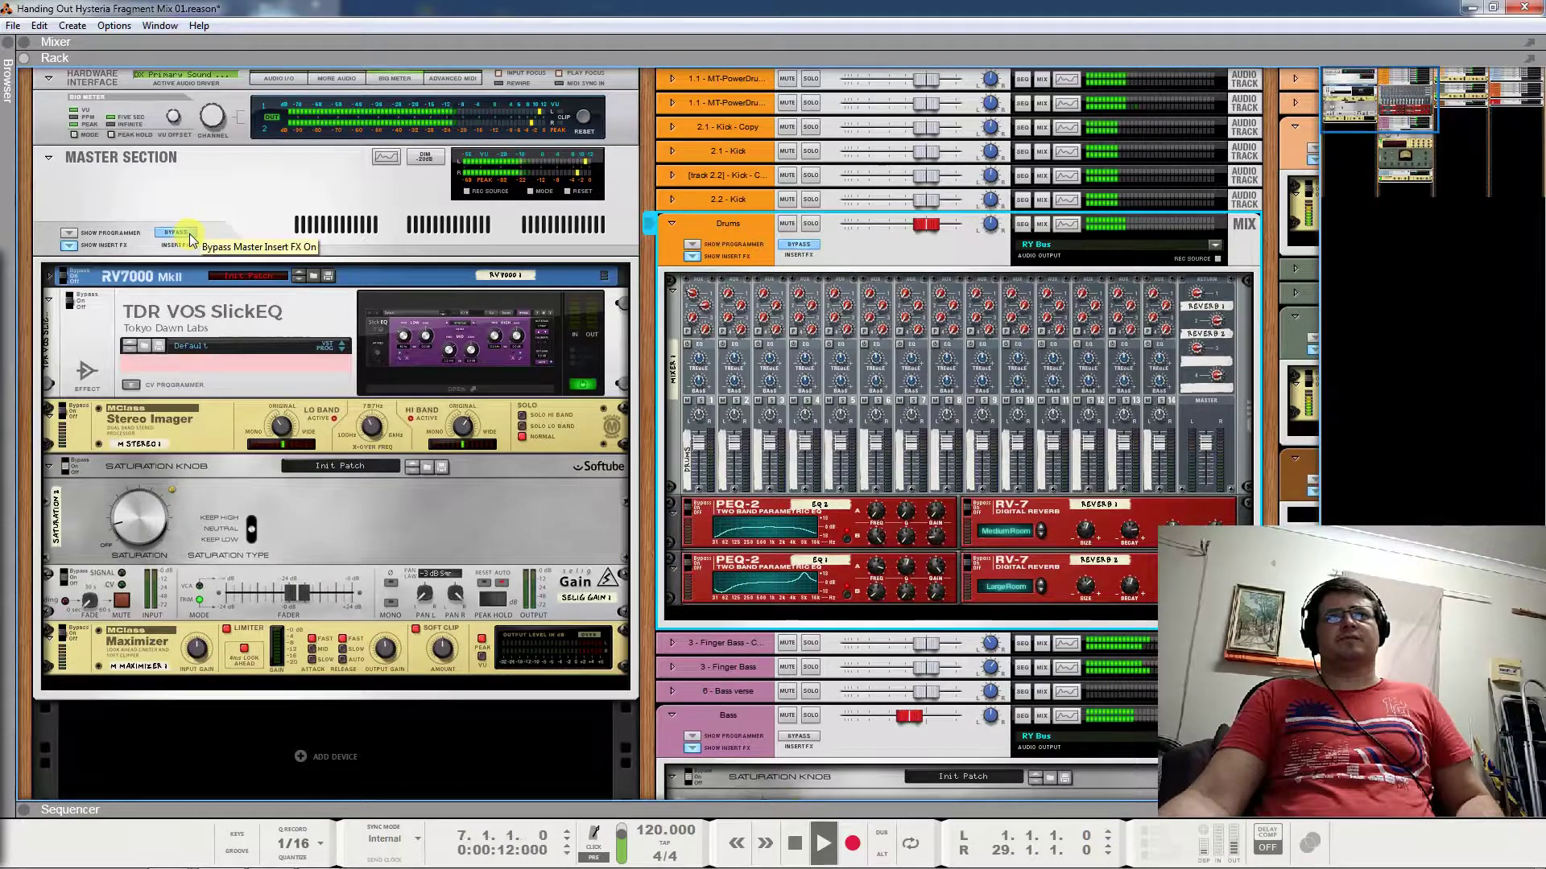
pyautogui.press('space')
pyautogui.click(799, 244)
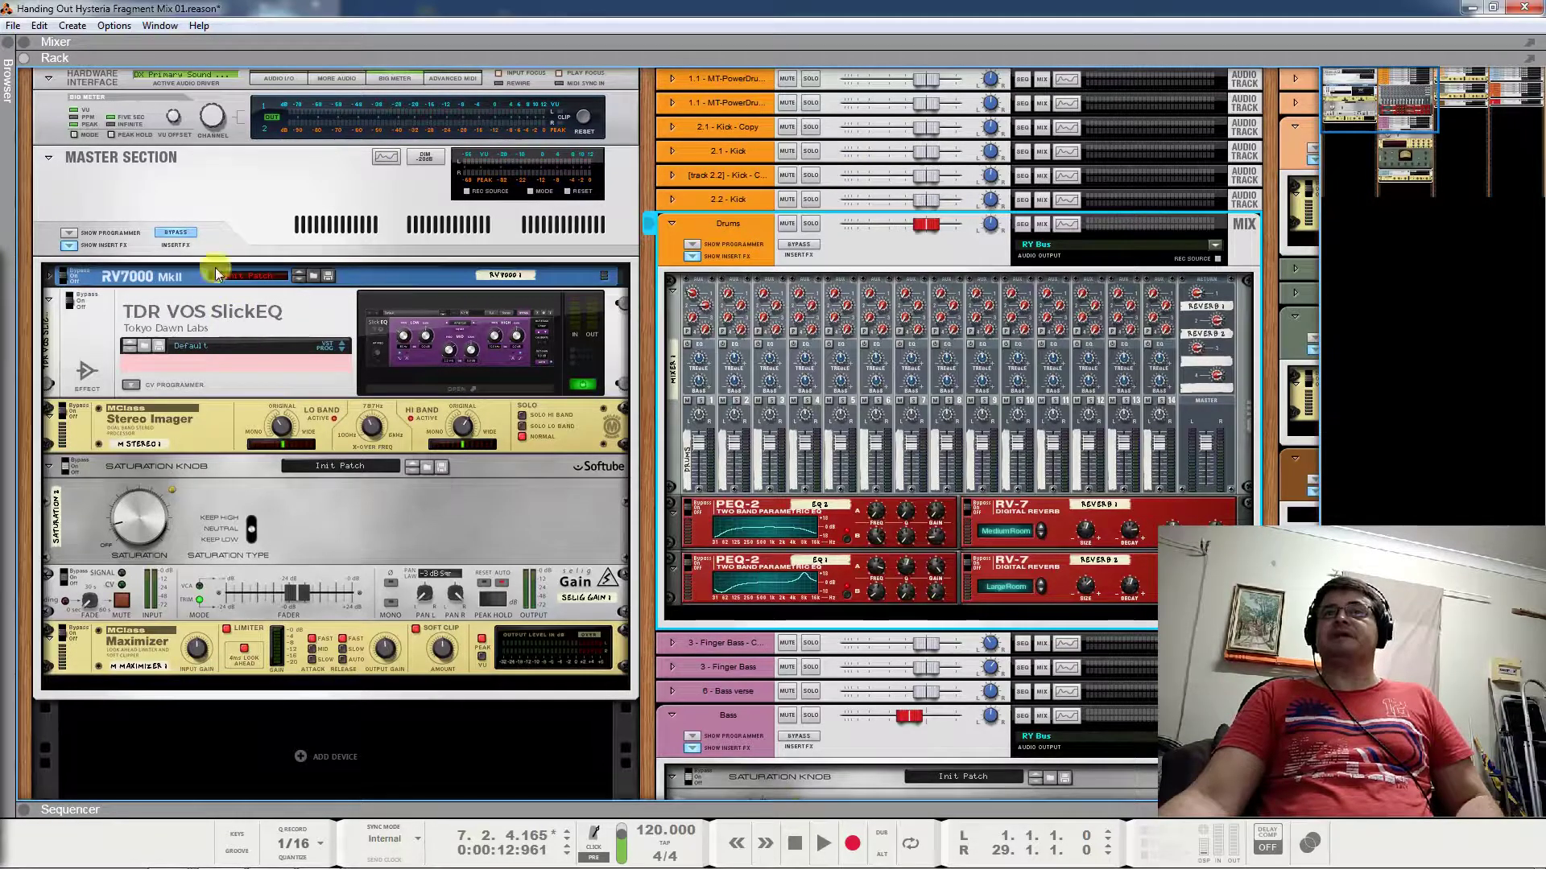
# Resume from bar 7, compare the Master Section insert effects bypassed and active, and stop in bar 10
pyautogui.press('space')
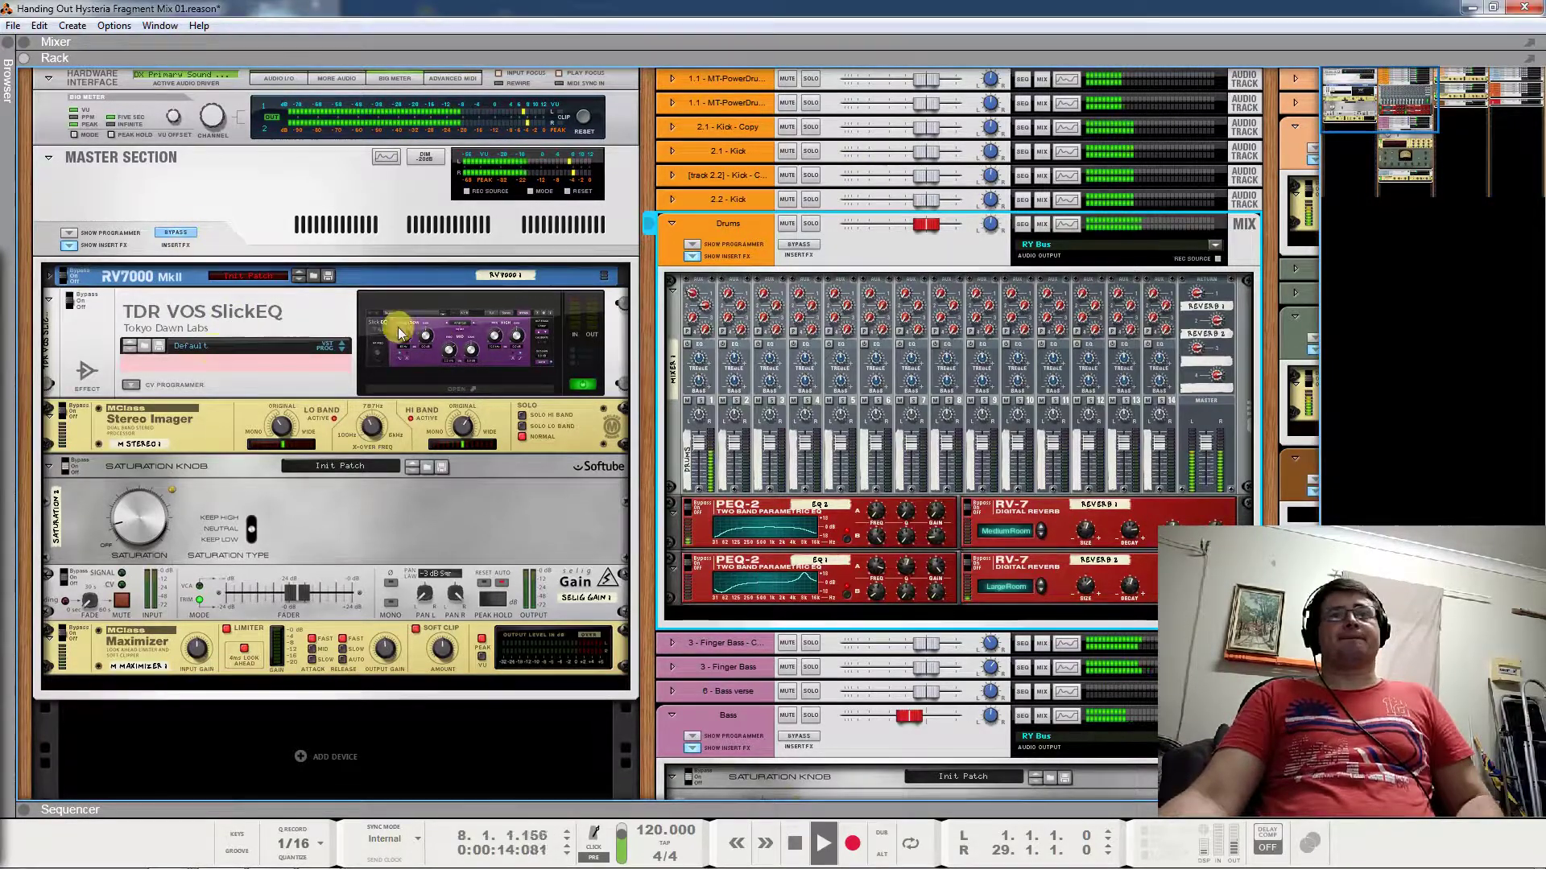
pyautogui.click(174, 234)
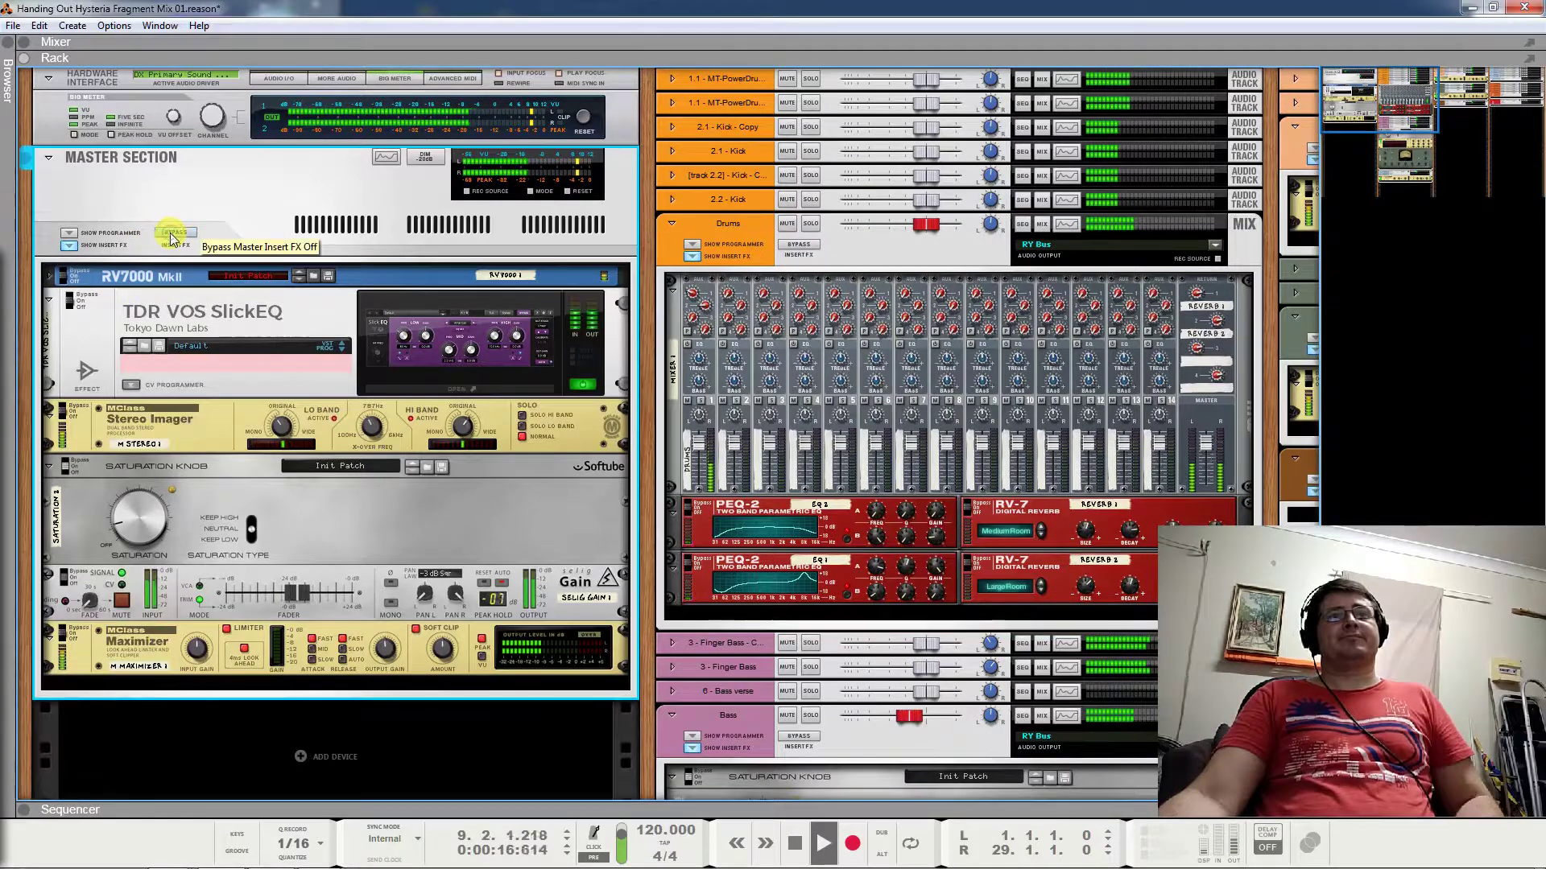
pyautogui.click(66, 278)
pyautogui.press('space')
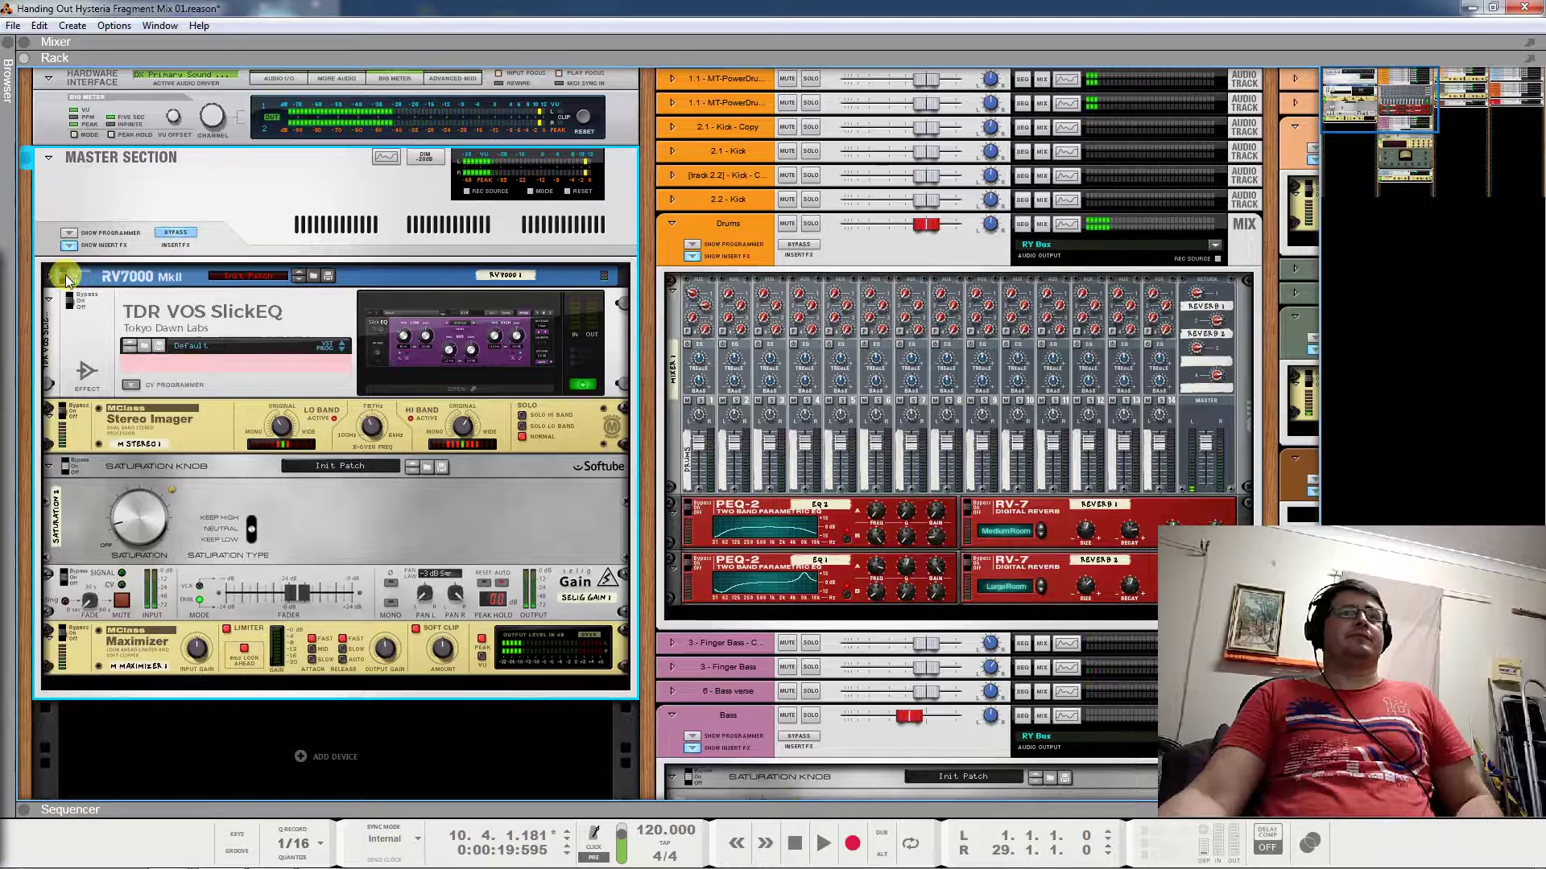
# Set the Master Section's RV7000, SlickEQ, Stereo Imager, Saturation Knob, Selig Gain and Maximizer individually to Bypass
pyautogui.click(65, 272)
pyautogui.click(70, 296)
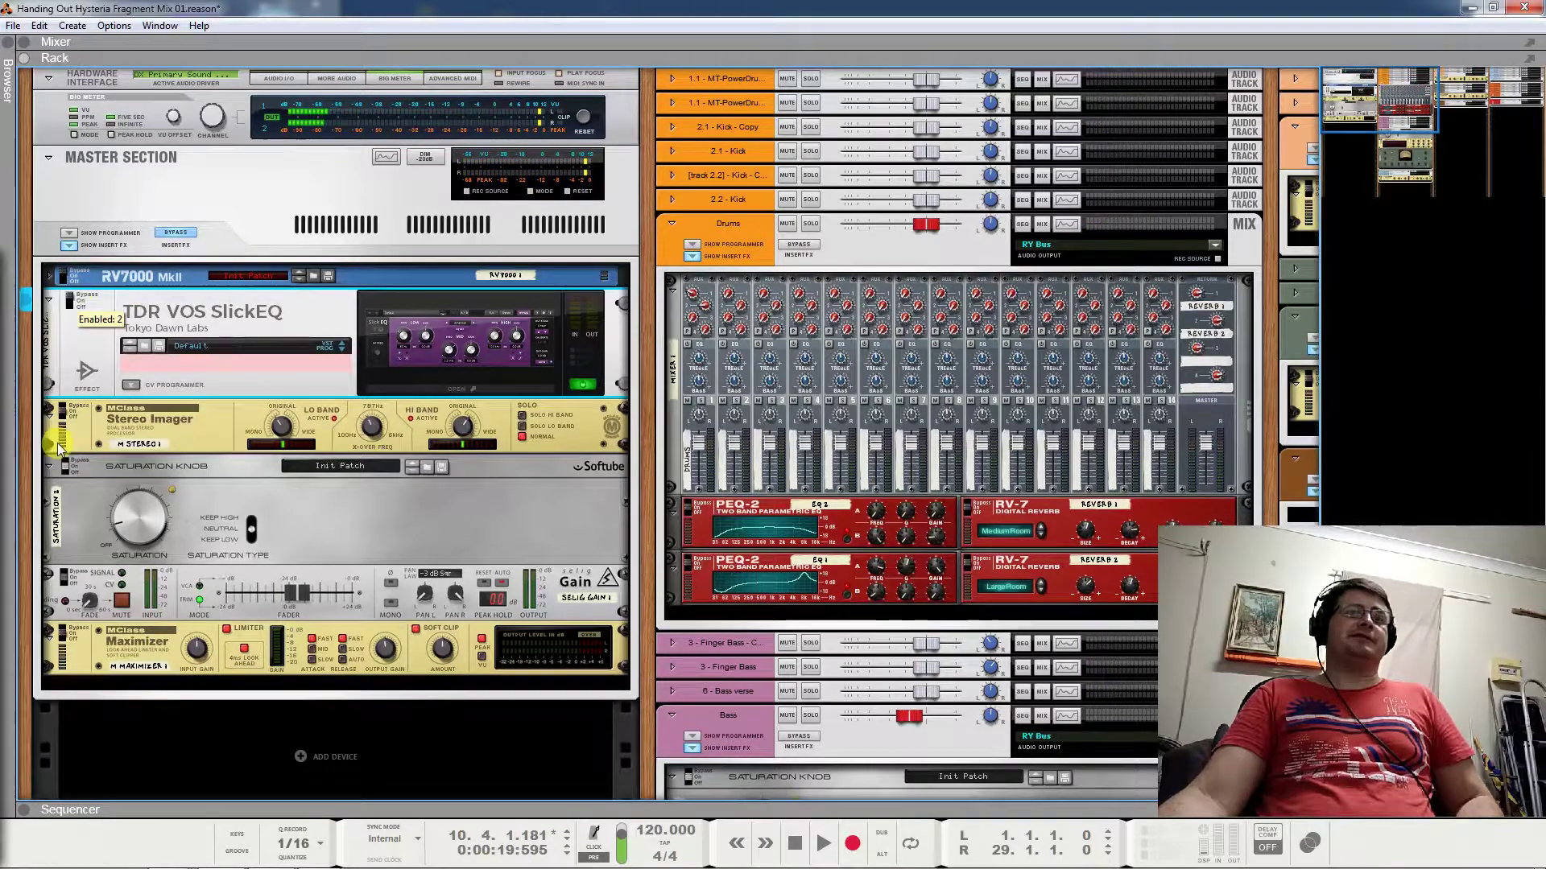
pyautogui.click(62, 417)
pyautogui.click(69, 464)
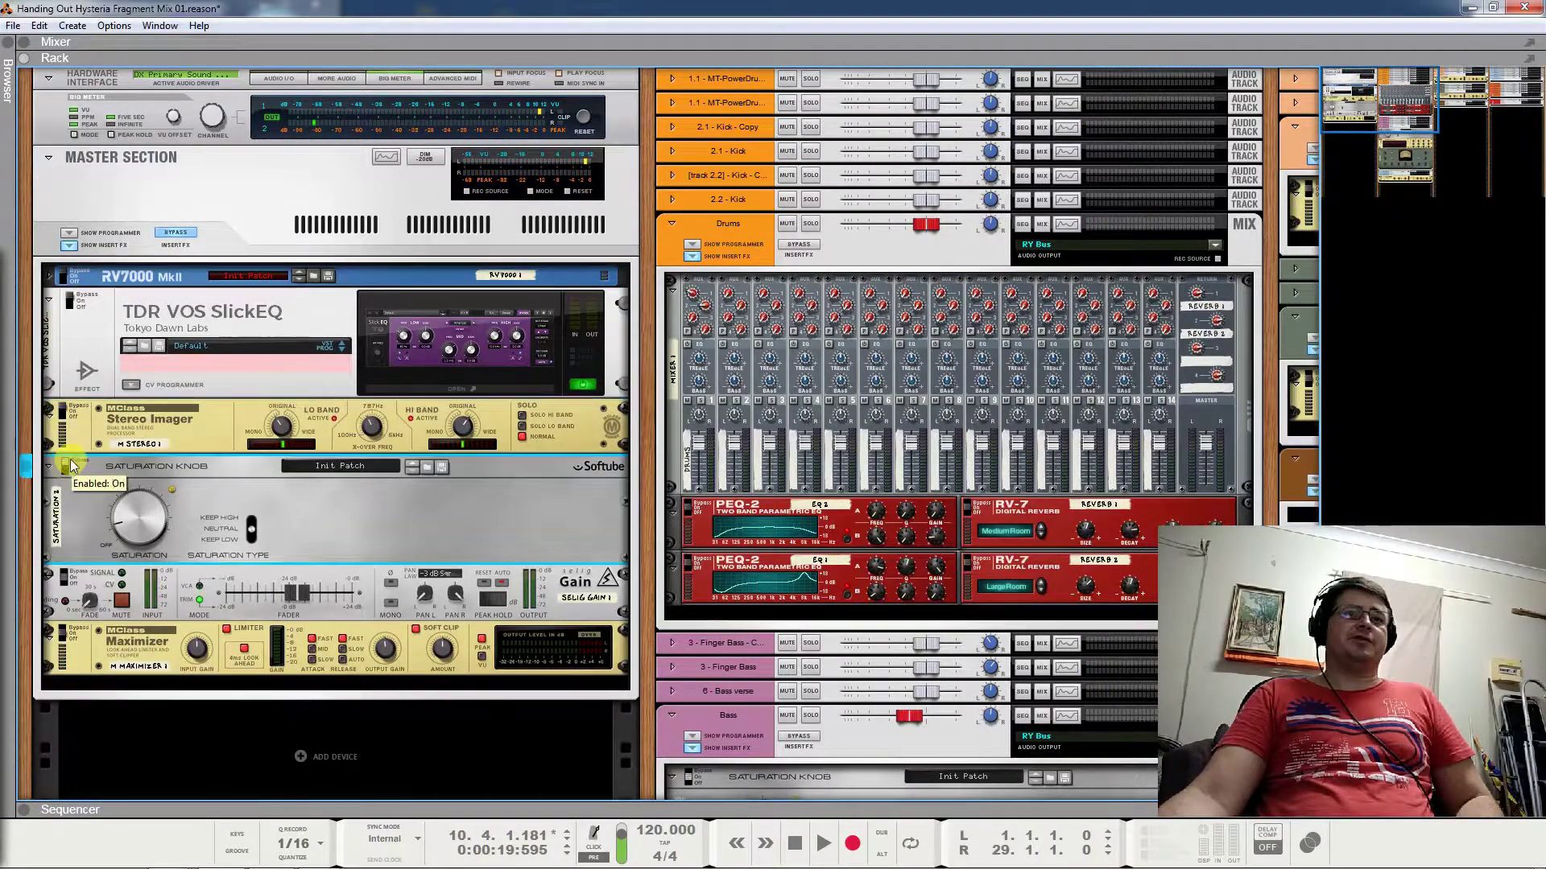
pyautogui.click(67, 582)
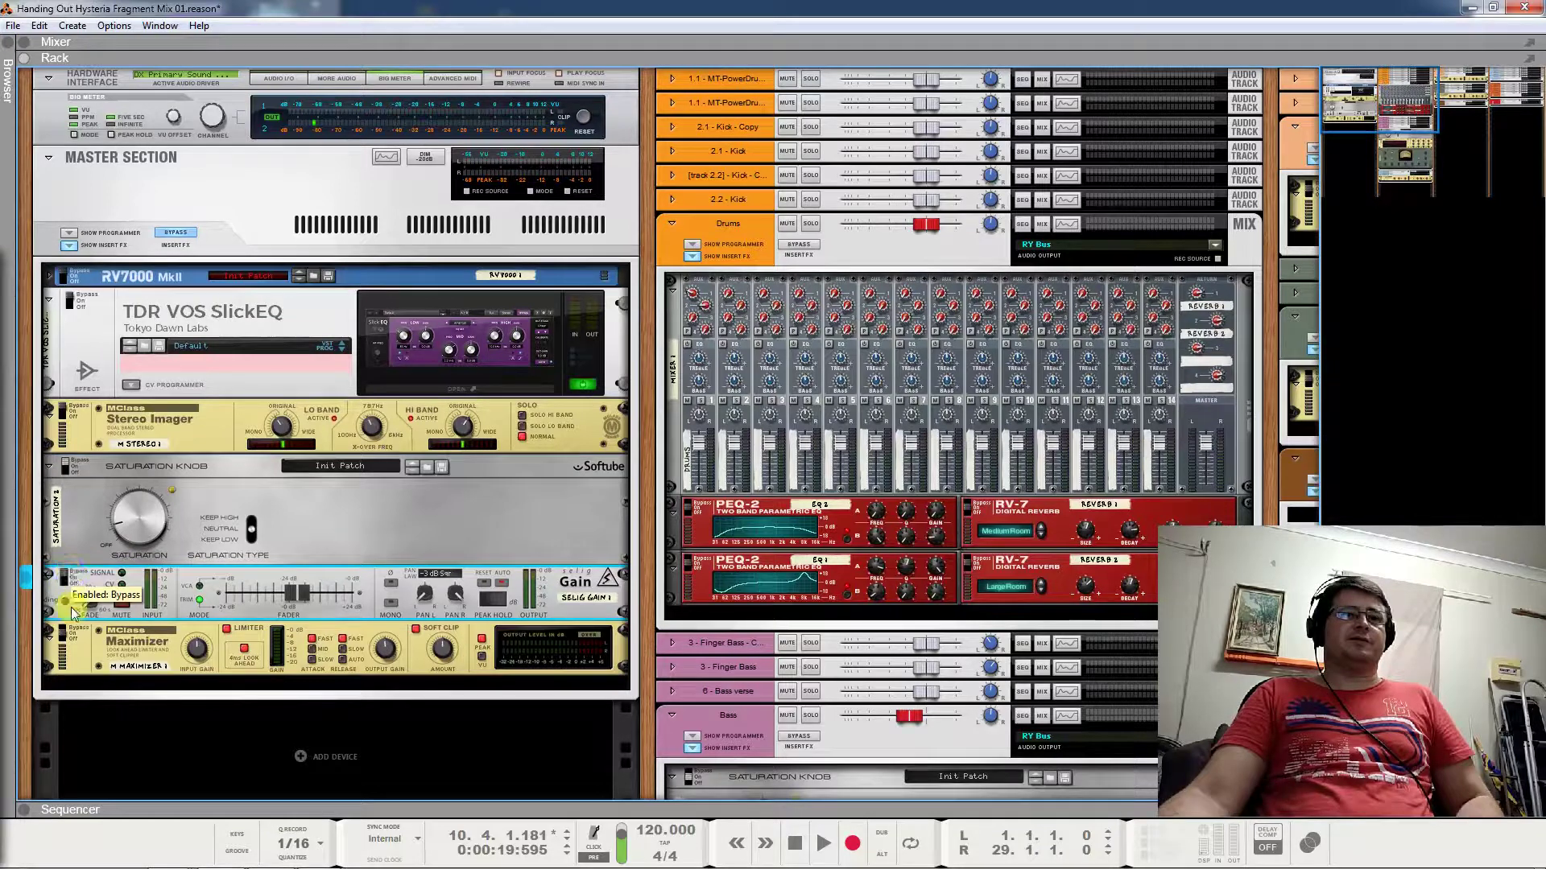
pyautogui.click(67, 636)
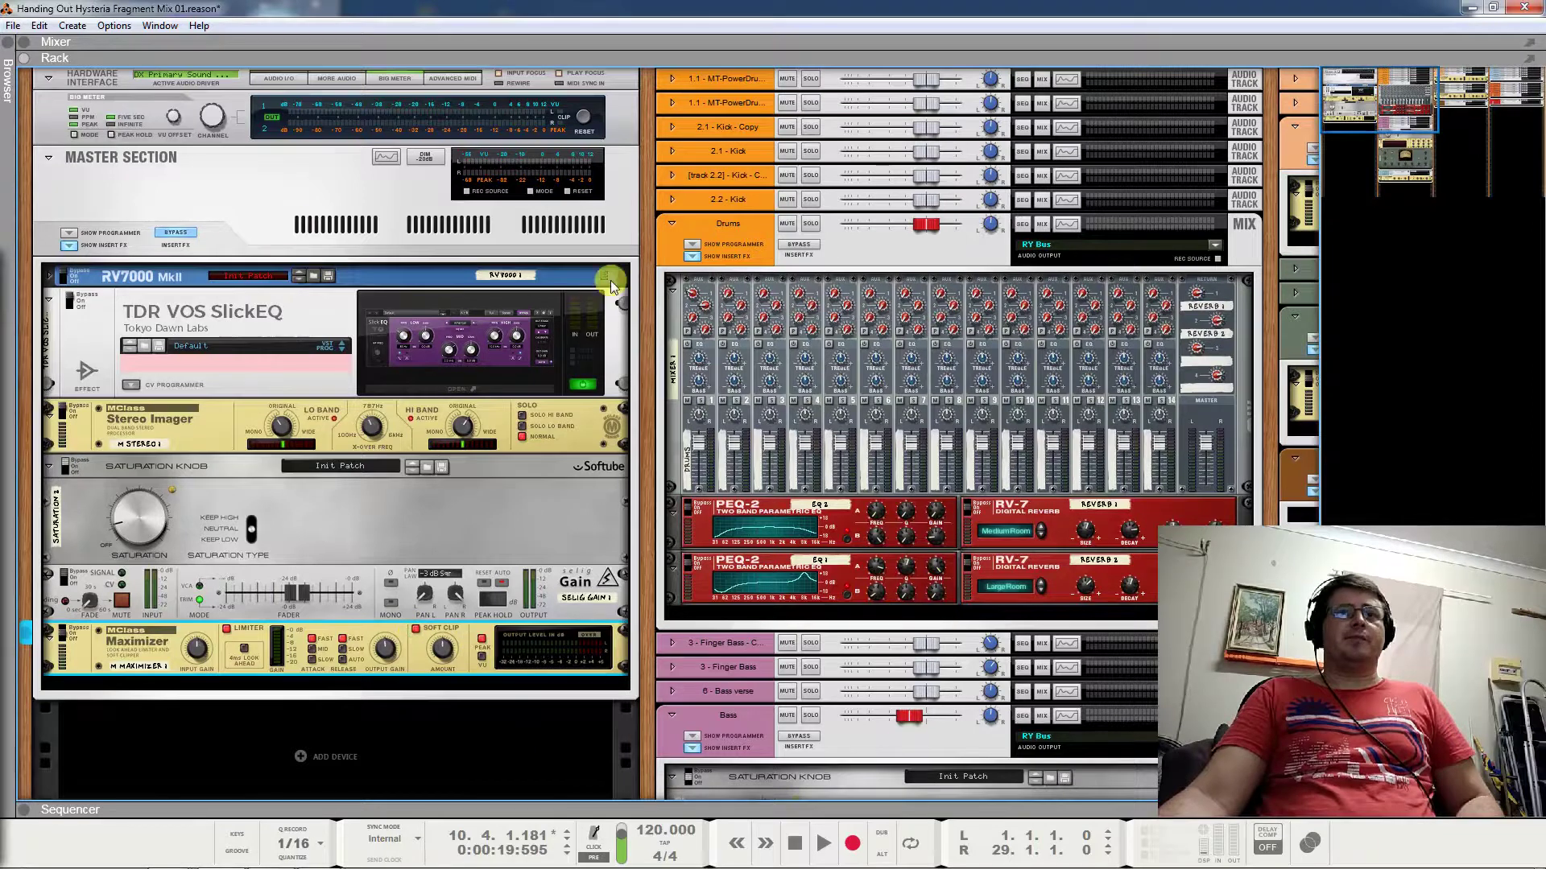
# Play from bar 1, unfold the RV7000 reverb in the Master Section and compare it on and bypassed
pyautogui.press('Home')
pyautogui.press('space')
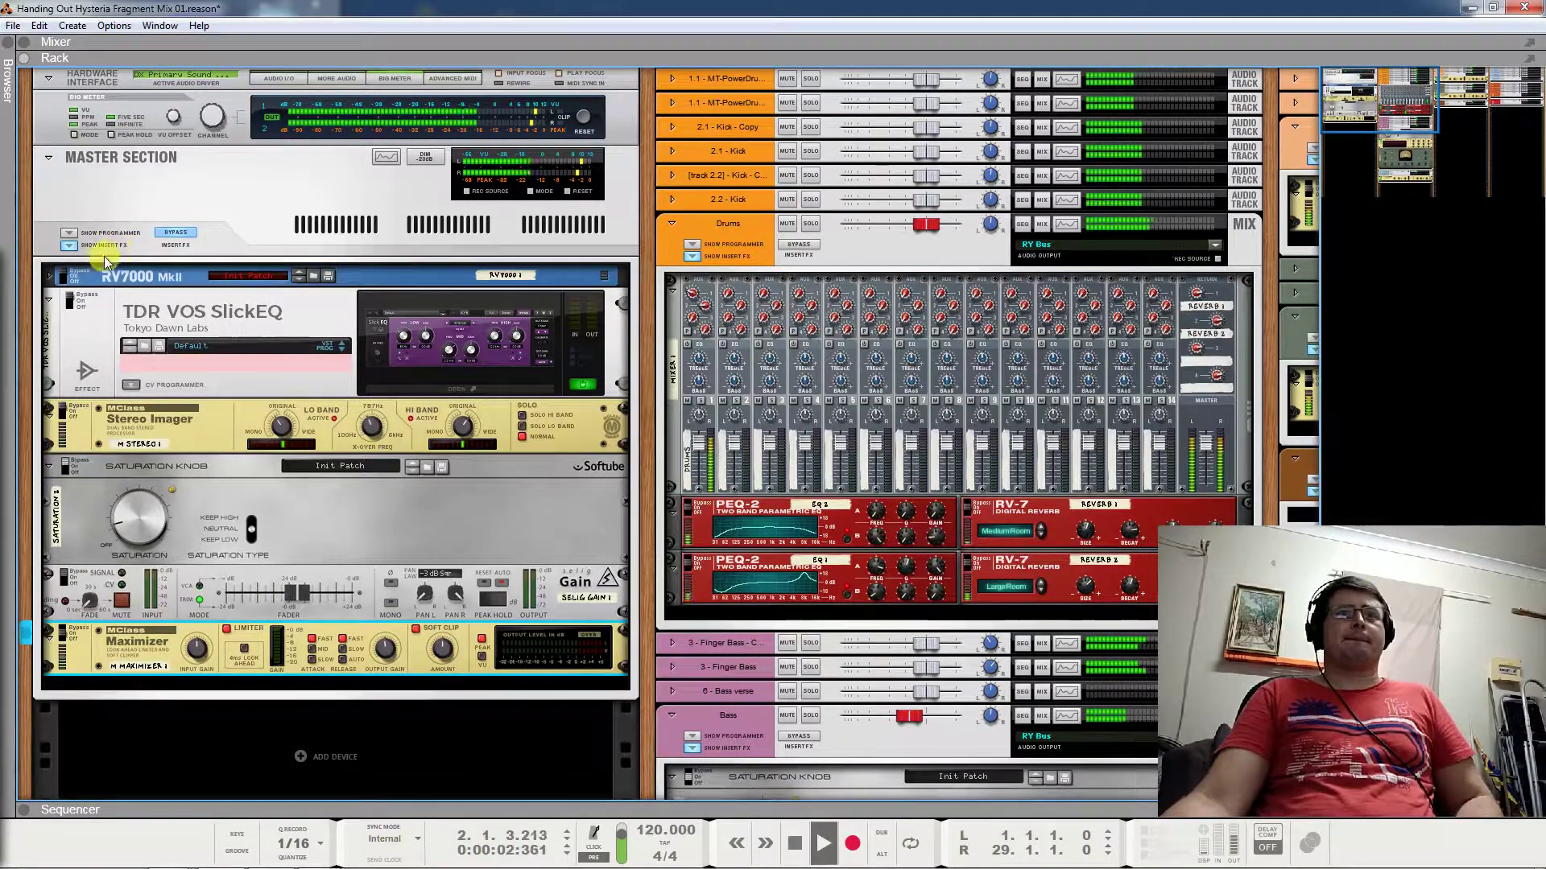
pyautogui.click(68, 276)
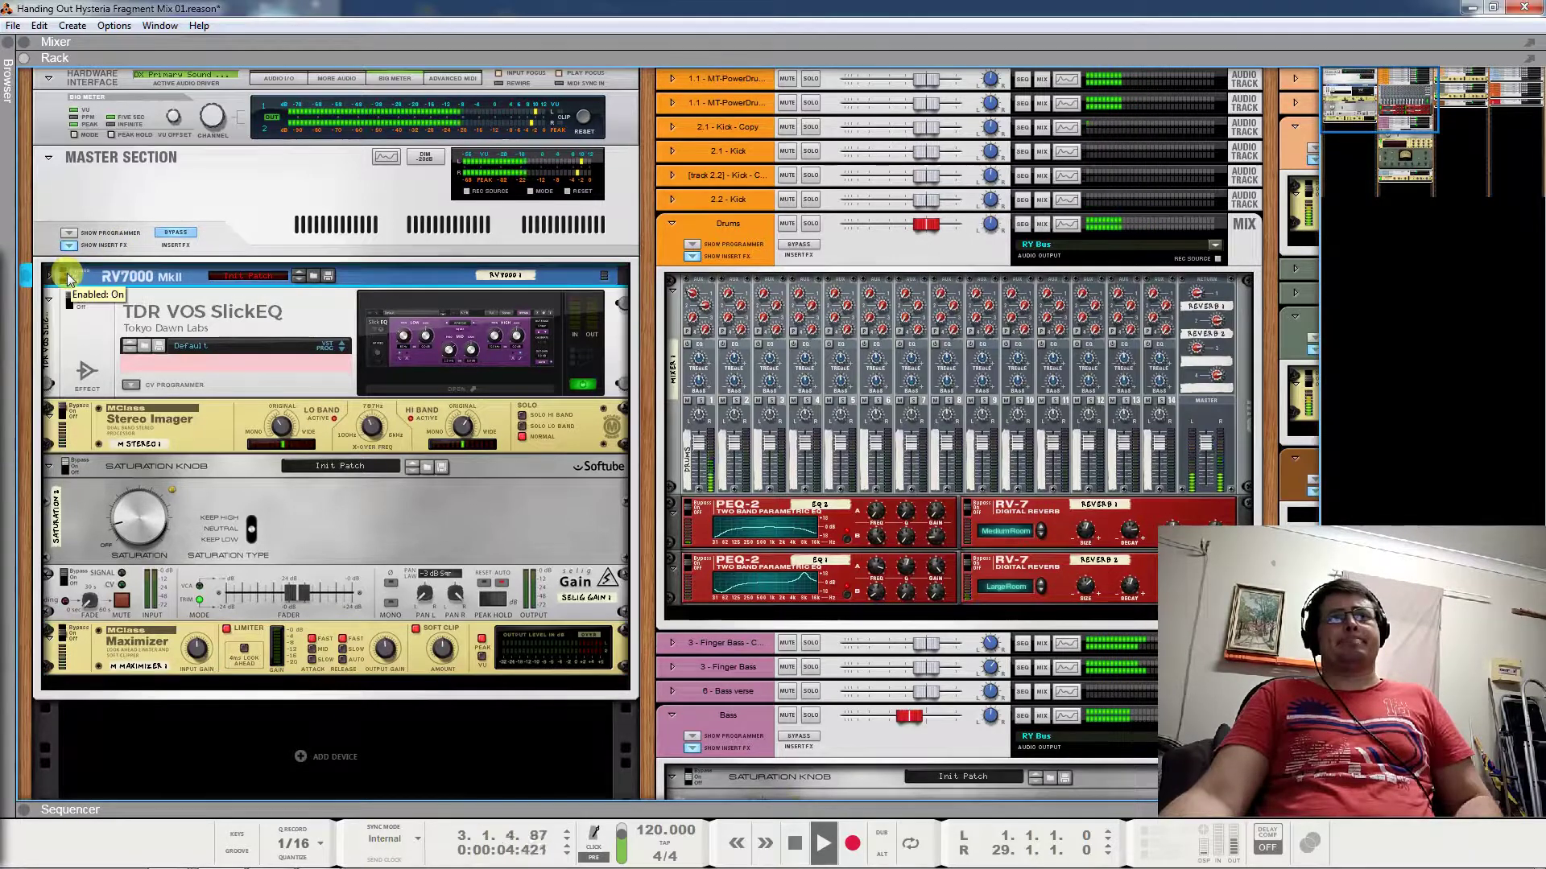
pyautogui.click(50, 277)
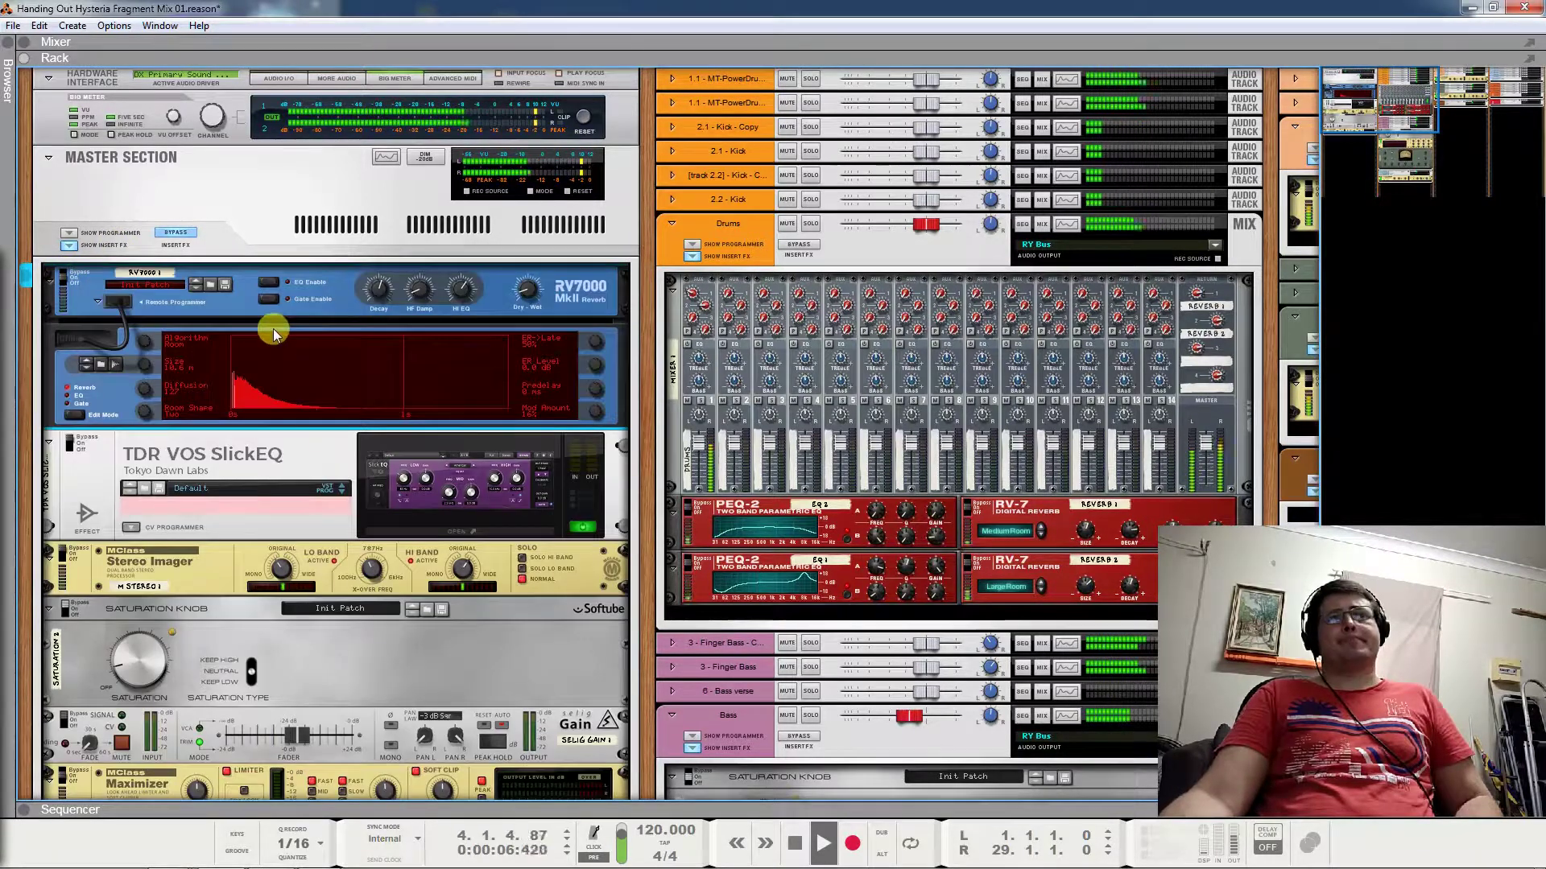
pyautogui.click(68, 282)
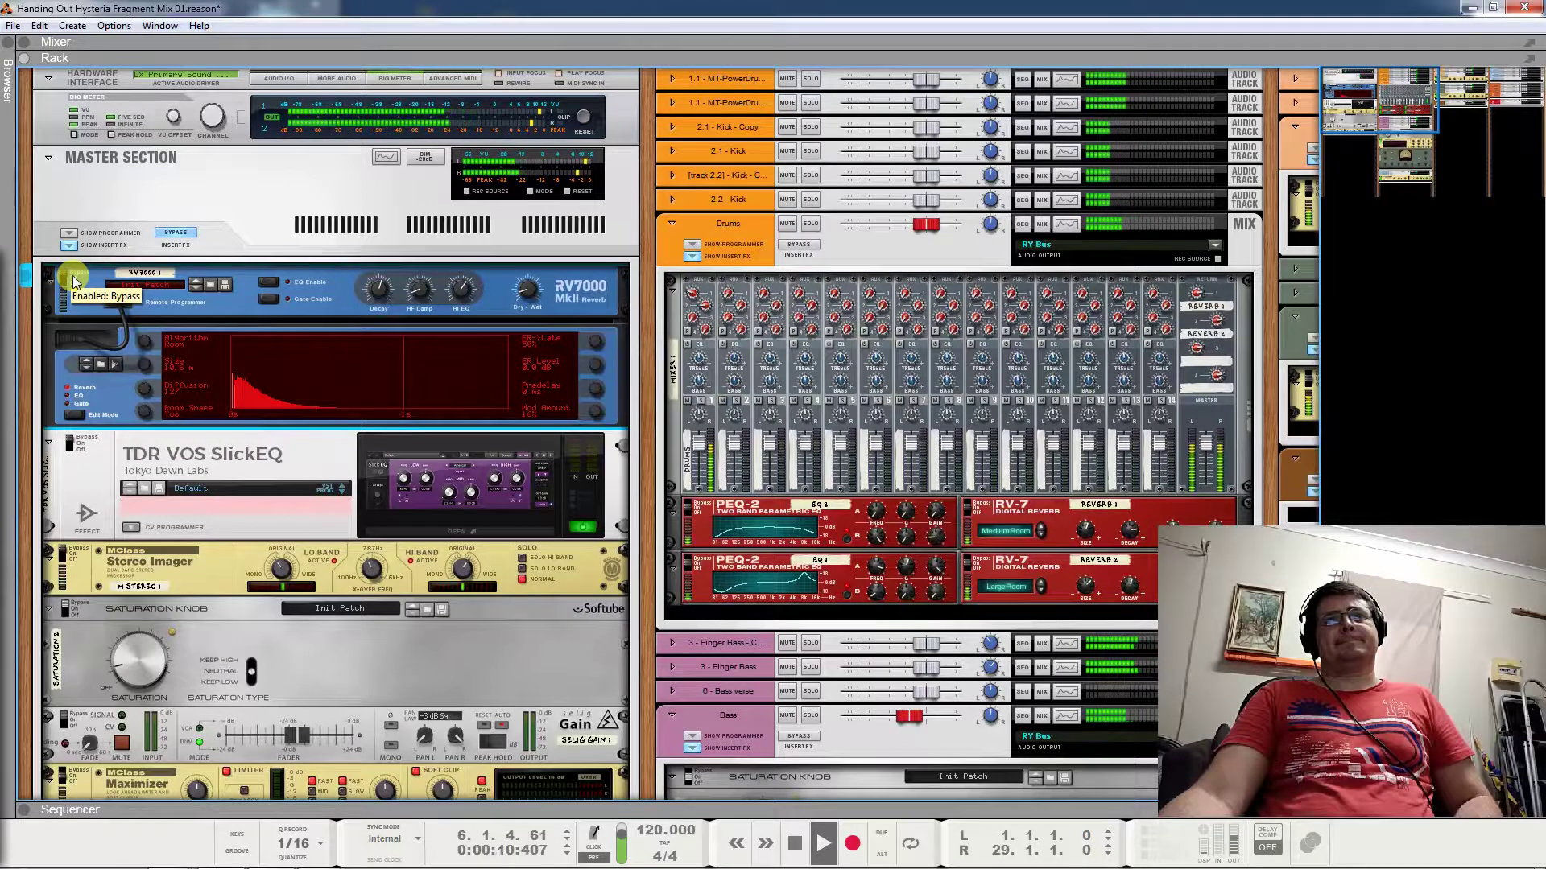
# Toggle the RV7000's bypass once more, stop playback in bar 7, check its HI EQ and Dry/Wet settings, and fold the device
pyautogui.click(73, 281)
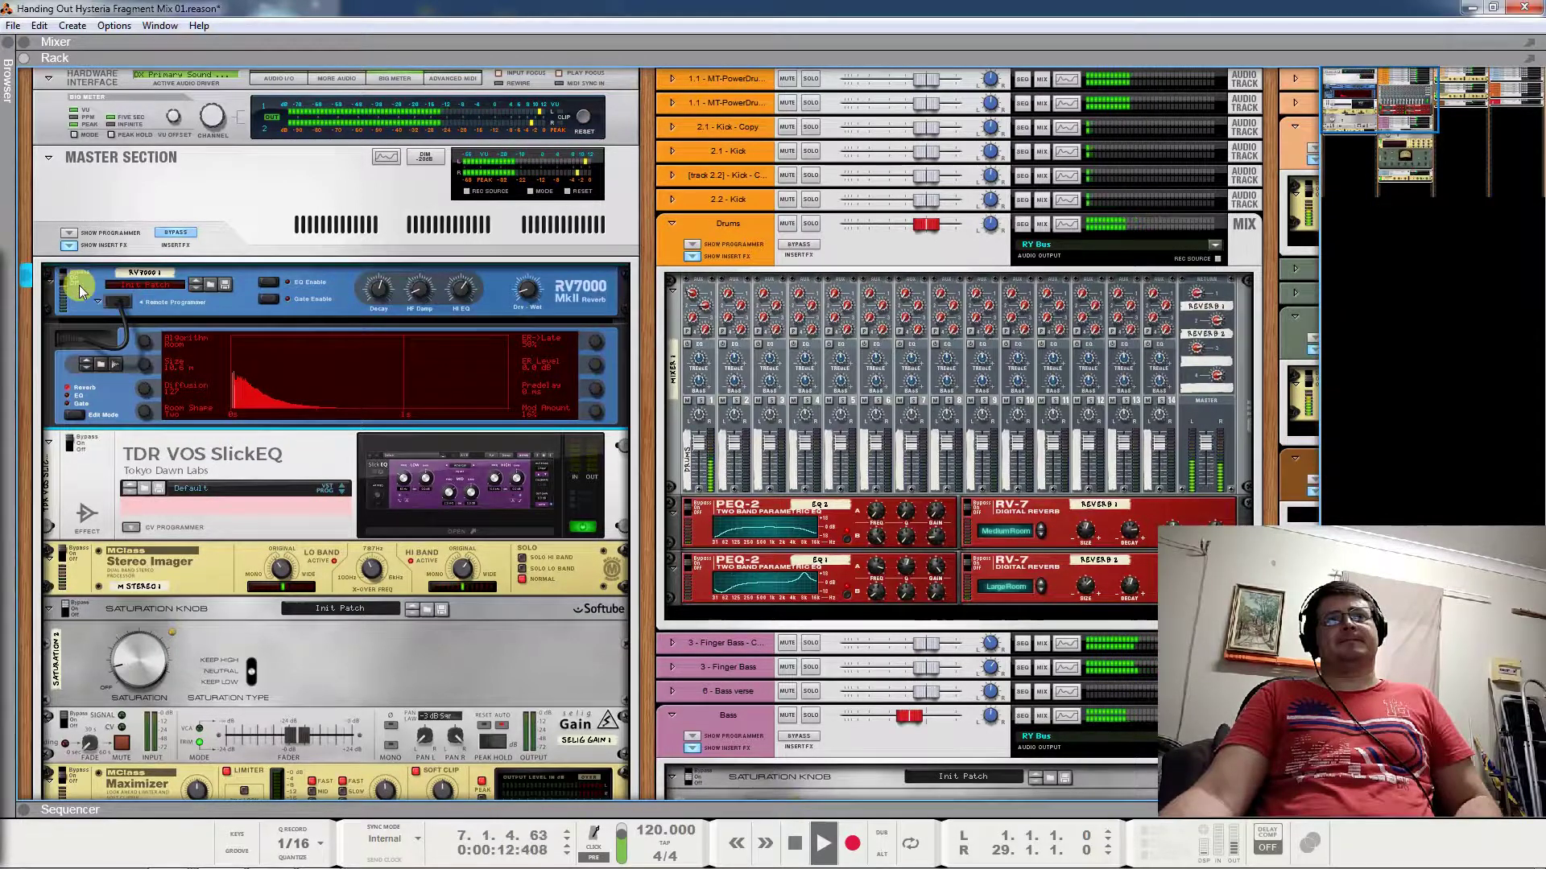
pyautogui.press('space')
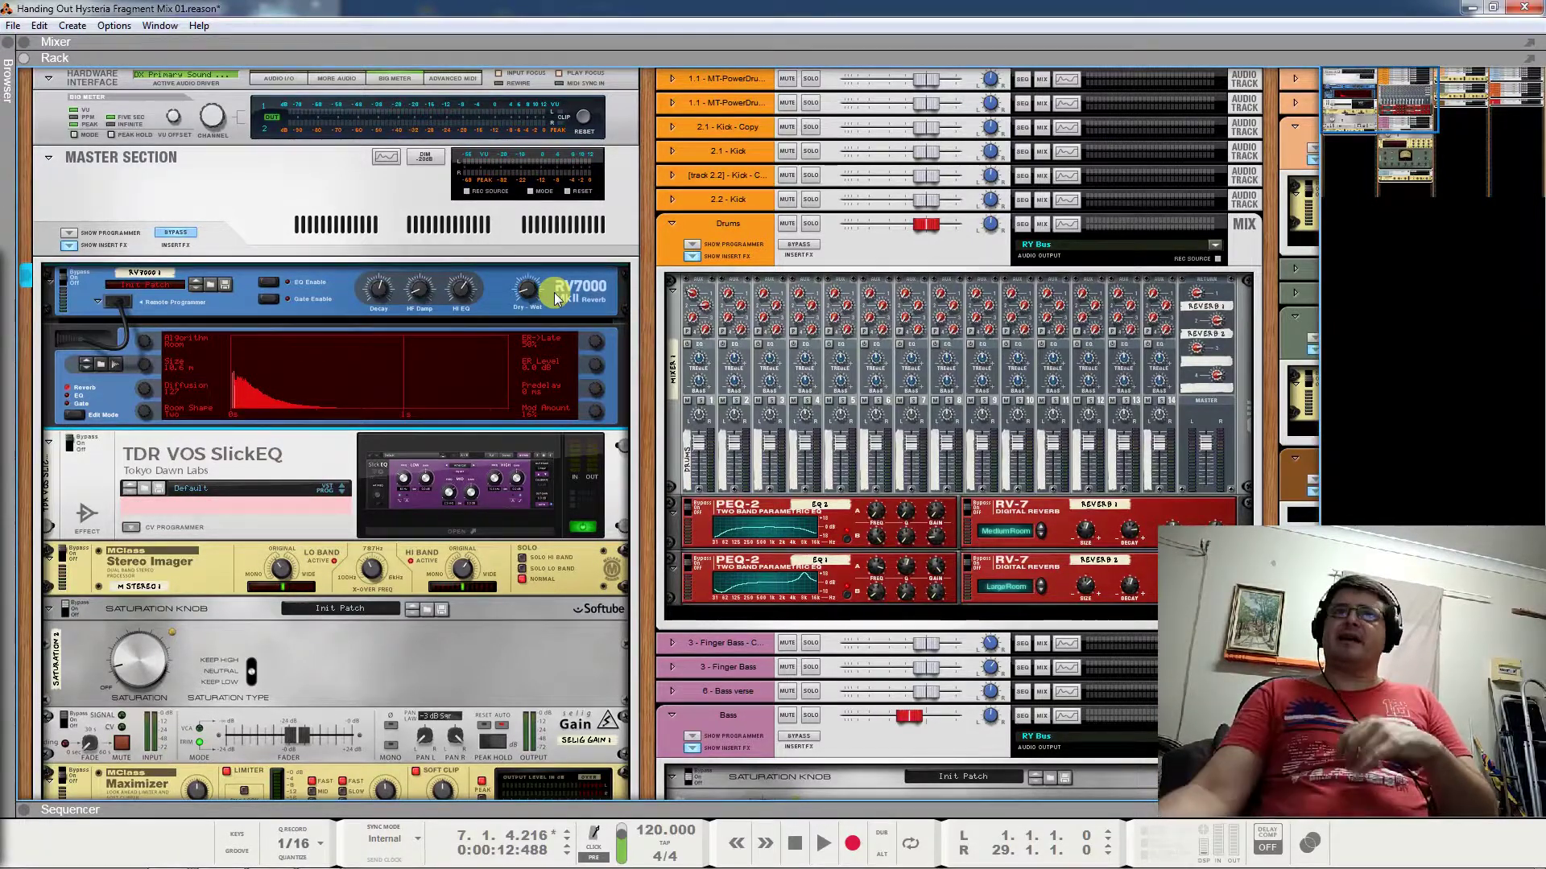
pyautogui.moveTo(528, 291)
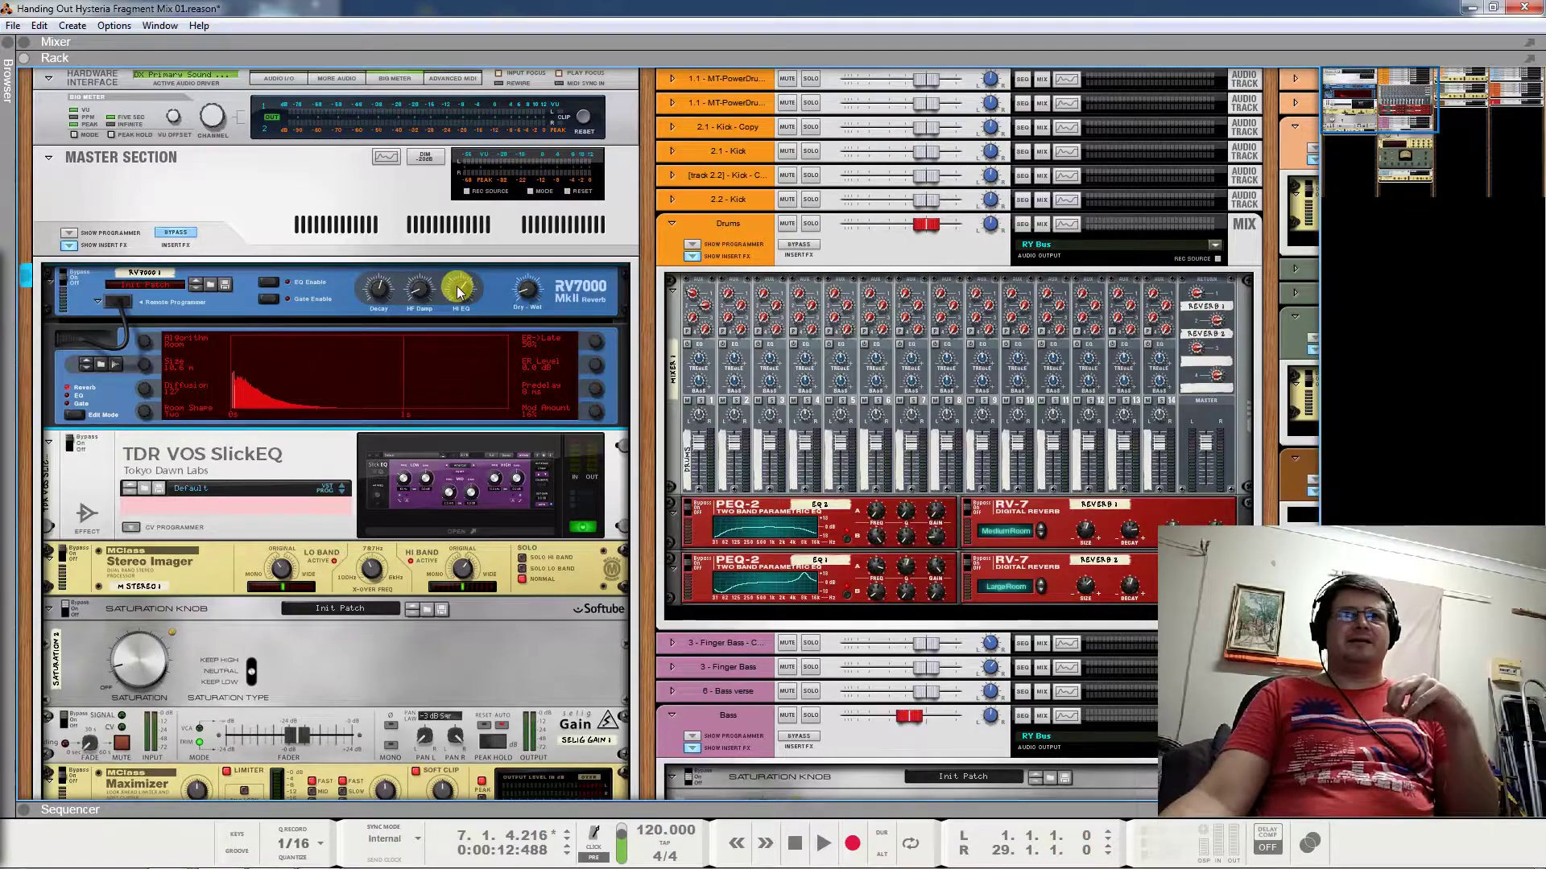
pyautogui.moveTo(460, 295)
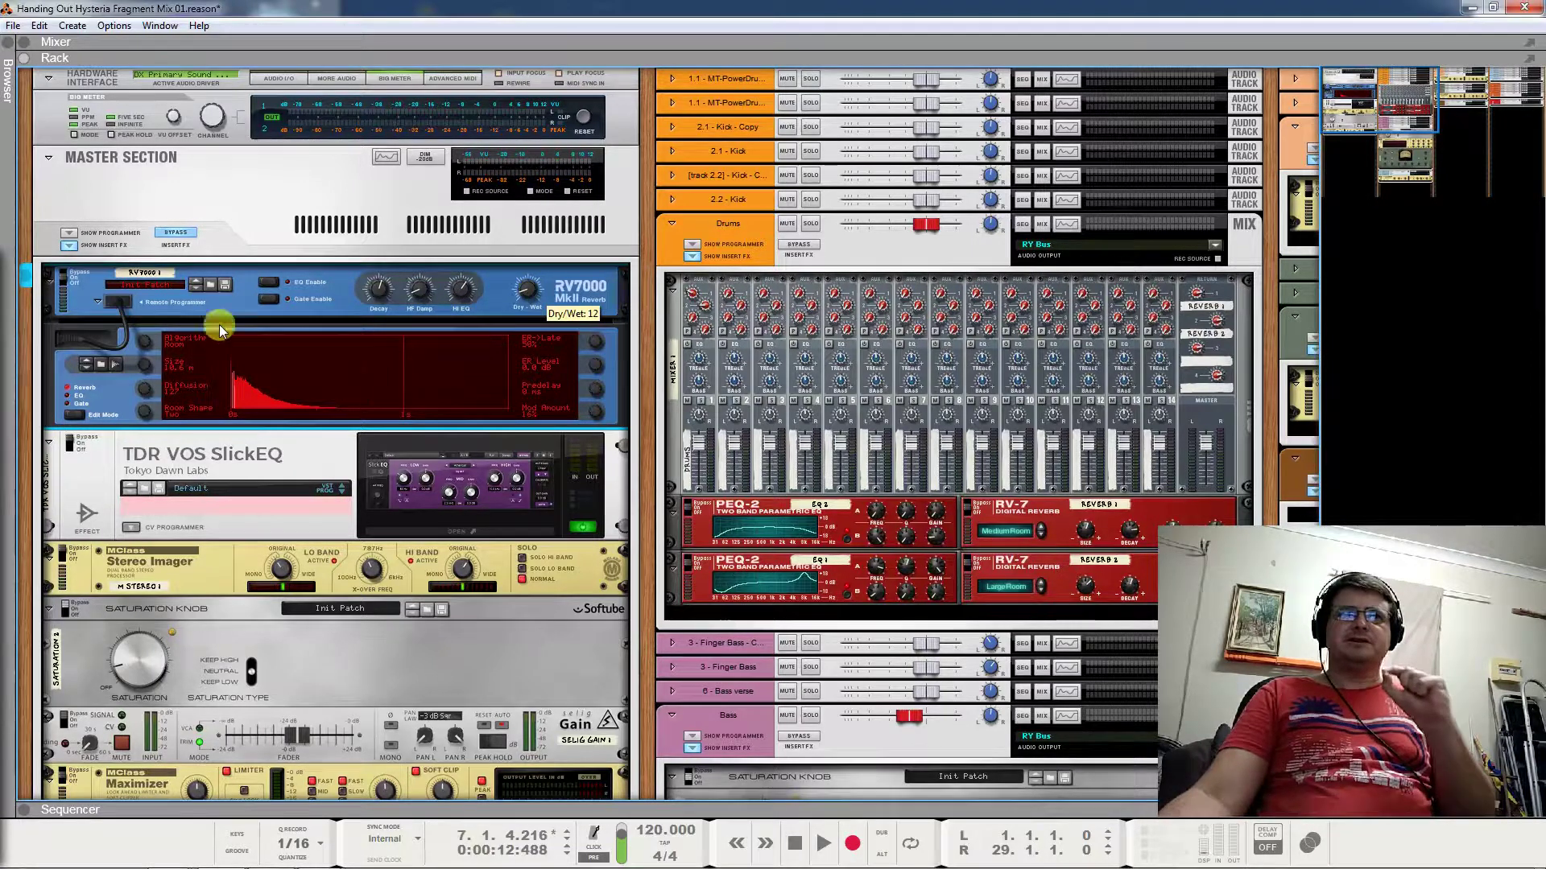
pyautogui.click(50, 281)
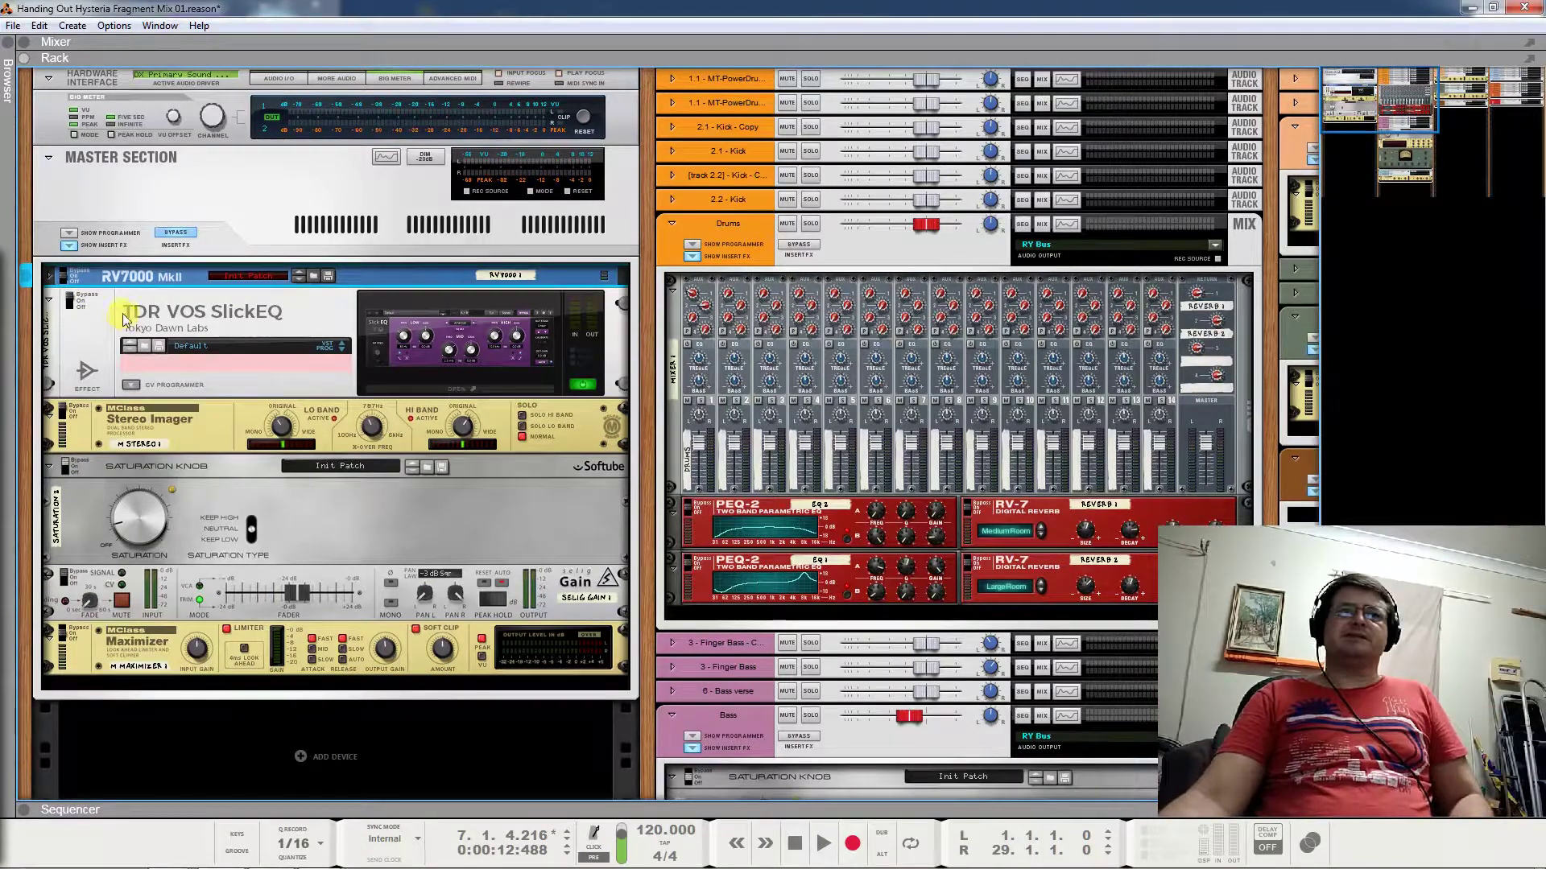
# Resume playback from bar 7, compare the TDR VOS SlickEQ plug-in switched on and off, and stop in bar 14
pyautogui.click(433, 344)
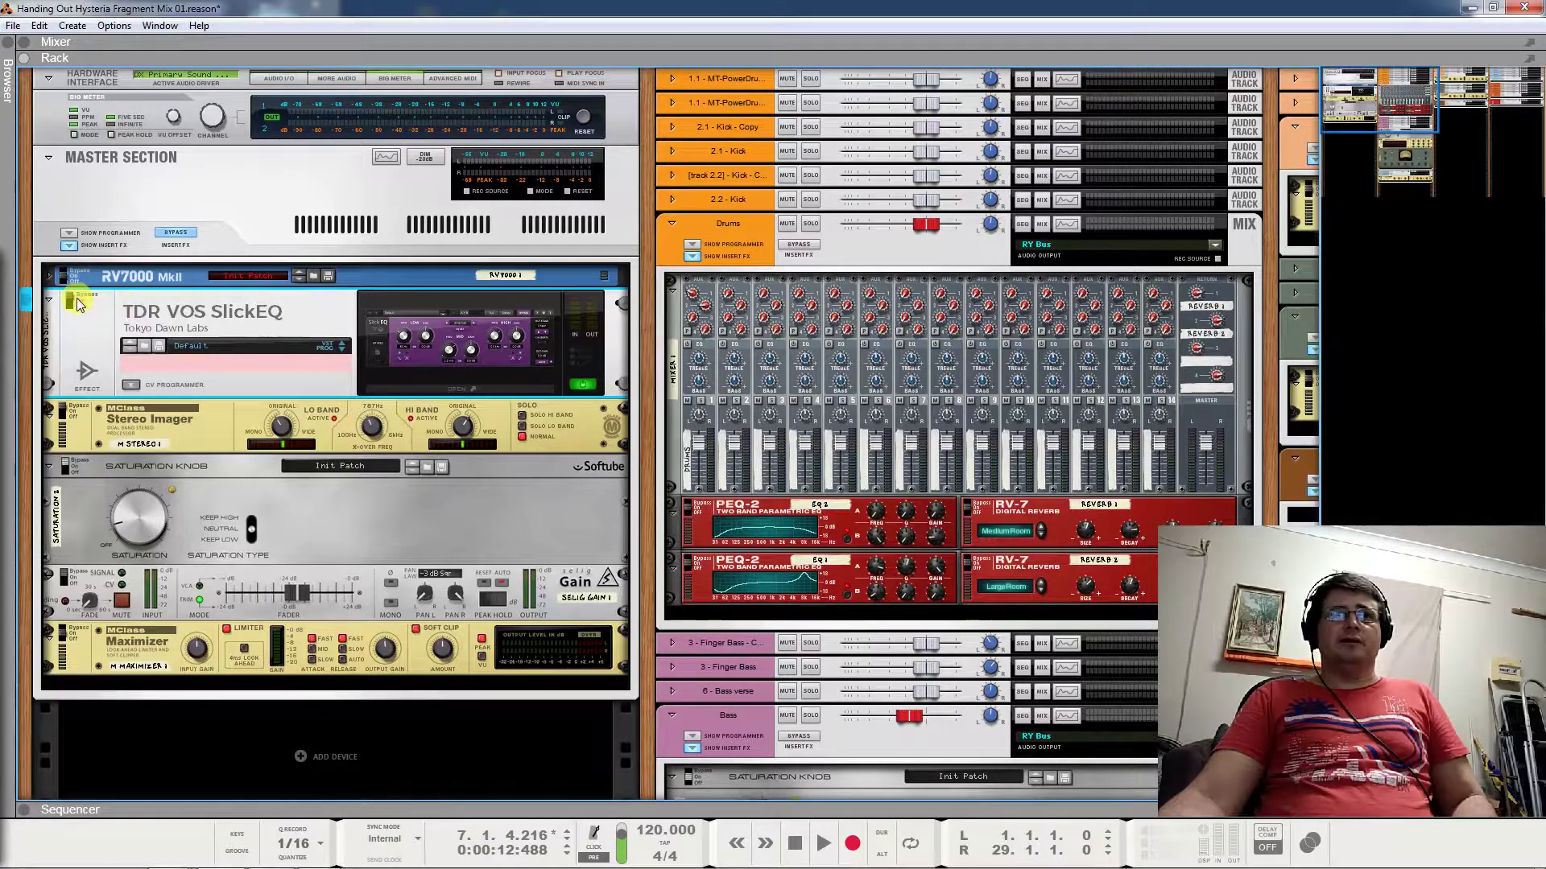
pyautogui.press('space')
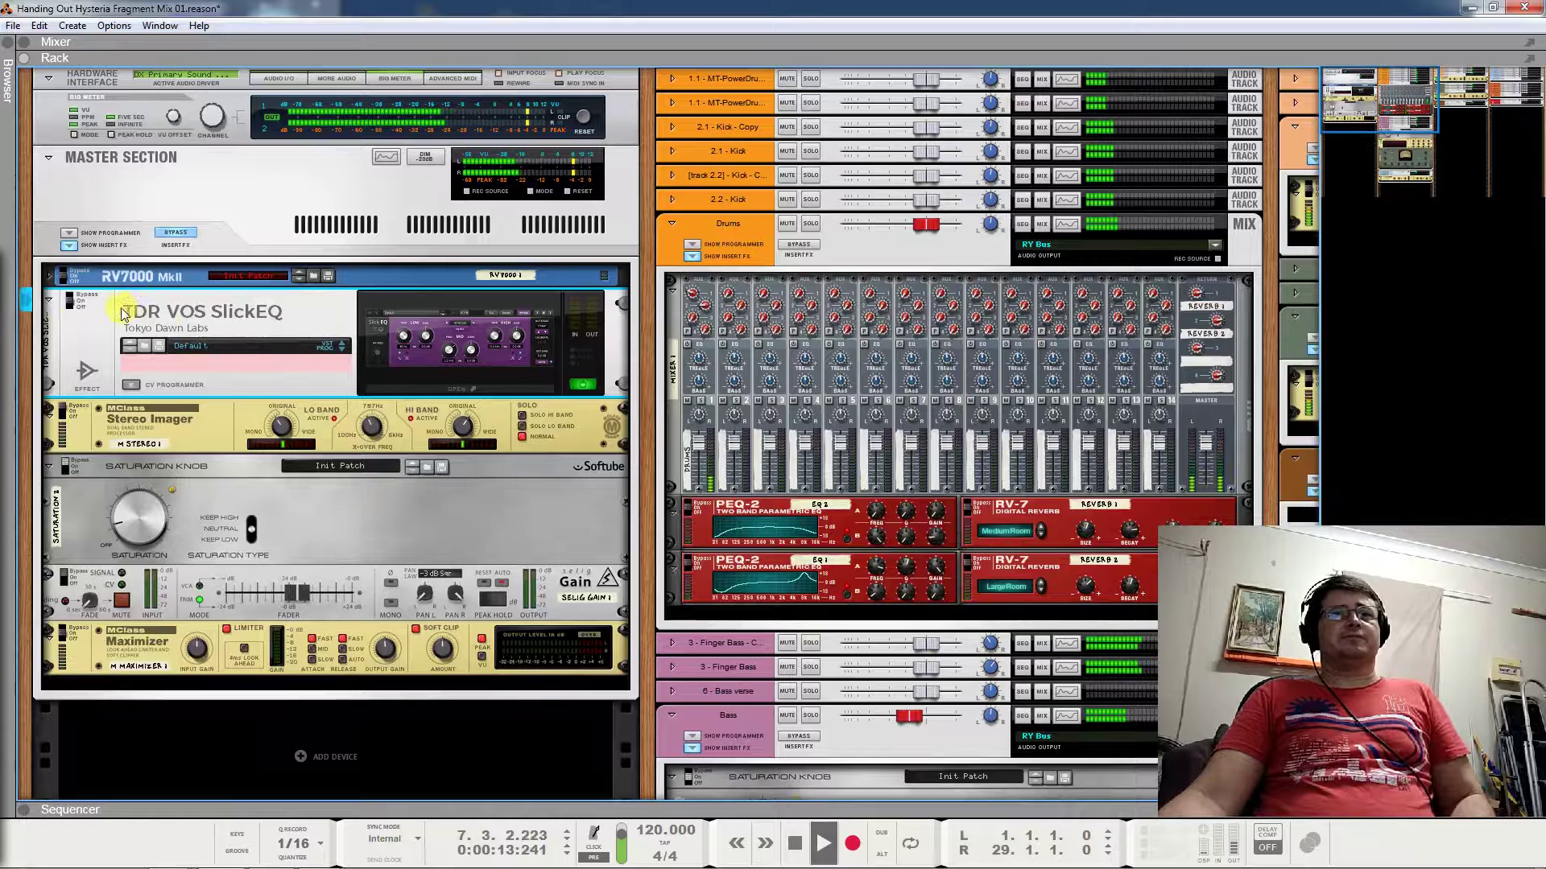
pyautogui.click(583, 383)
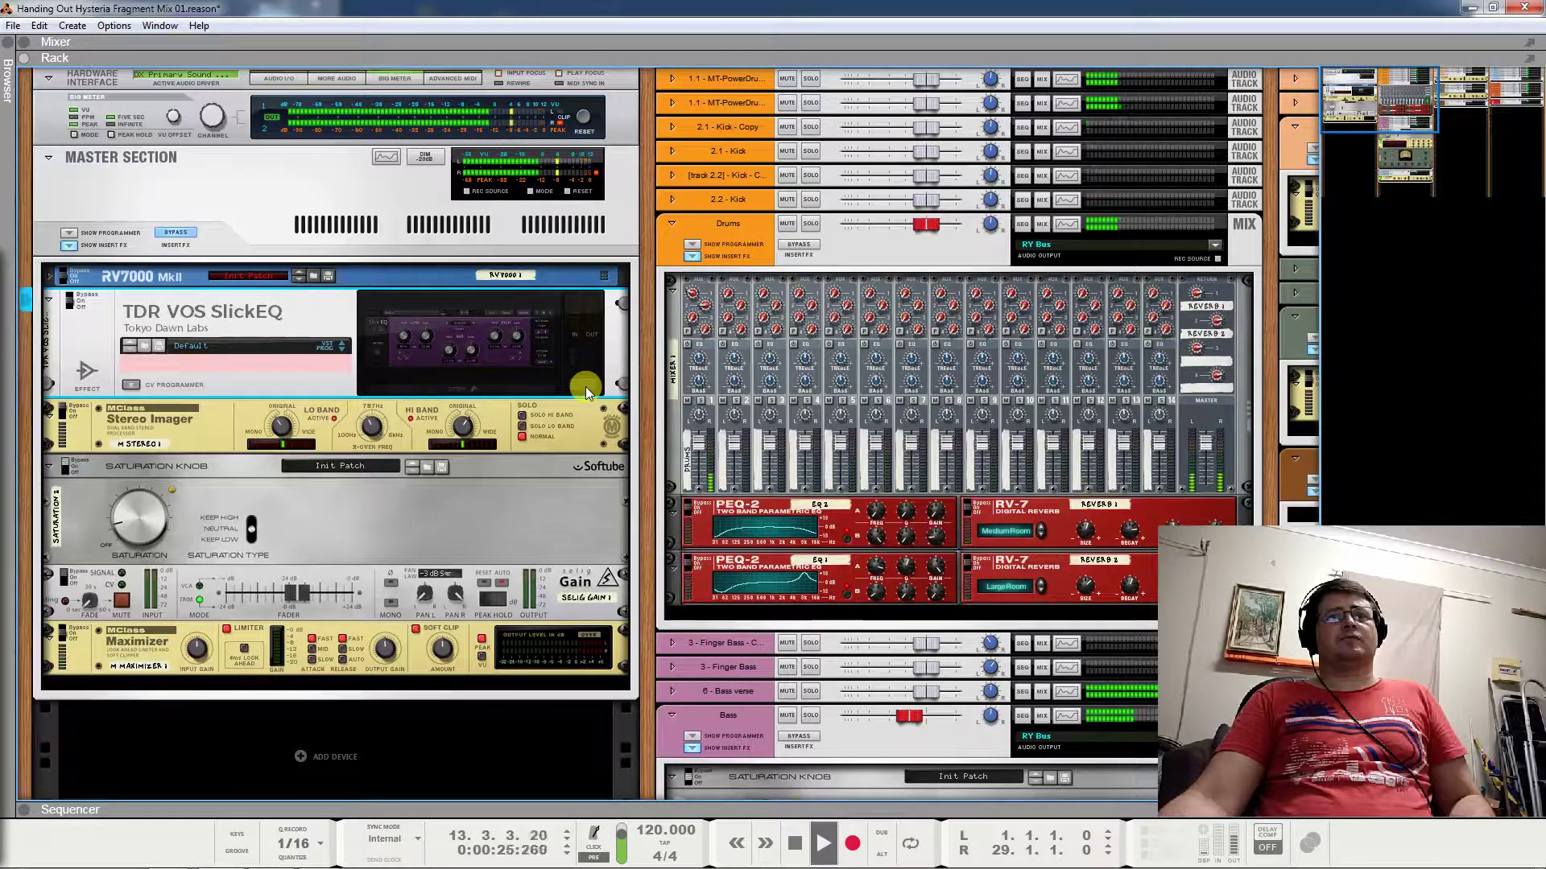
pyautogui.press('space')
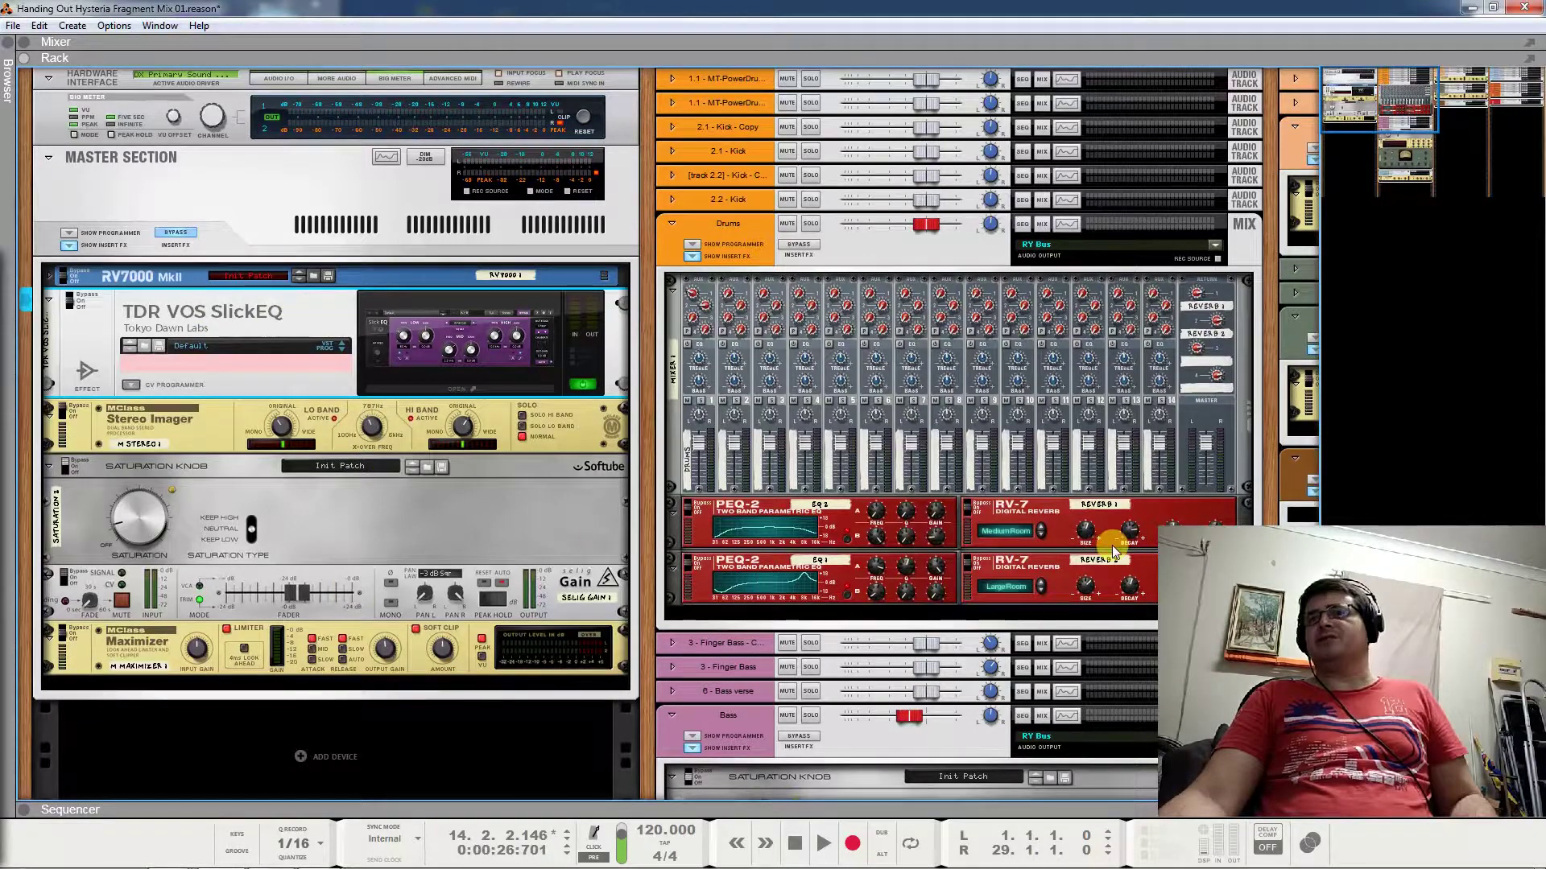
pyautogui.click(293, 331)
pyautogui.click(799, 386)
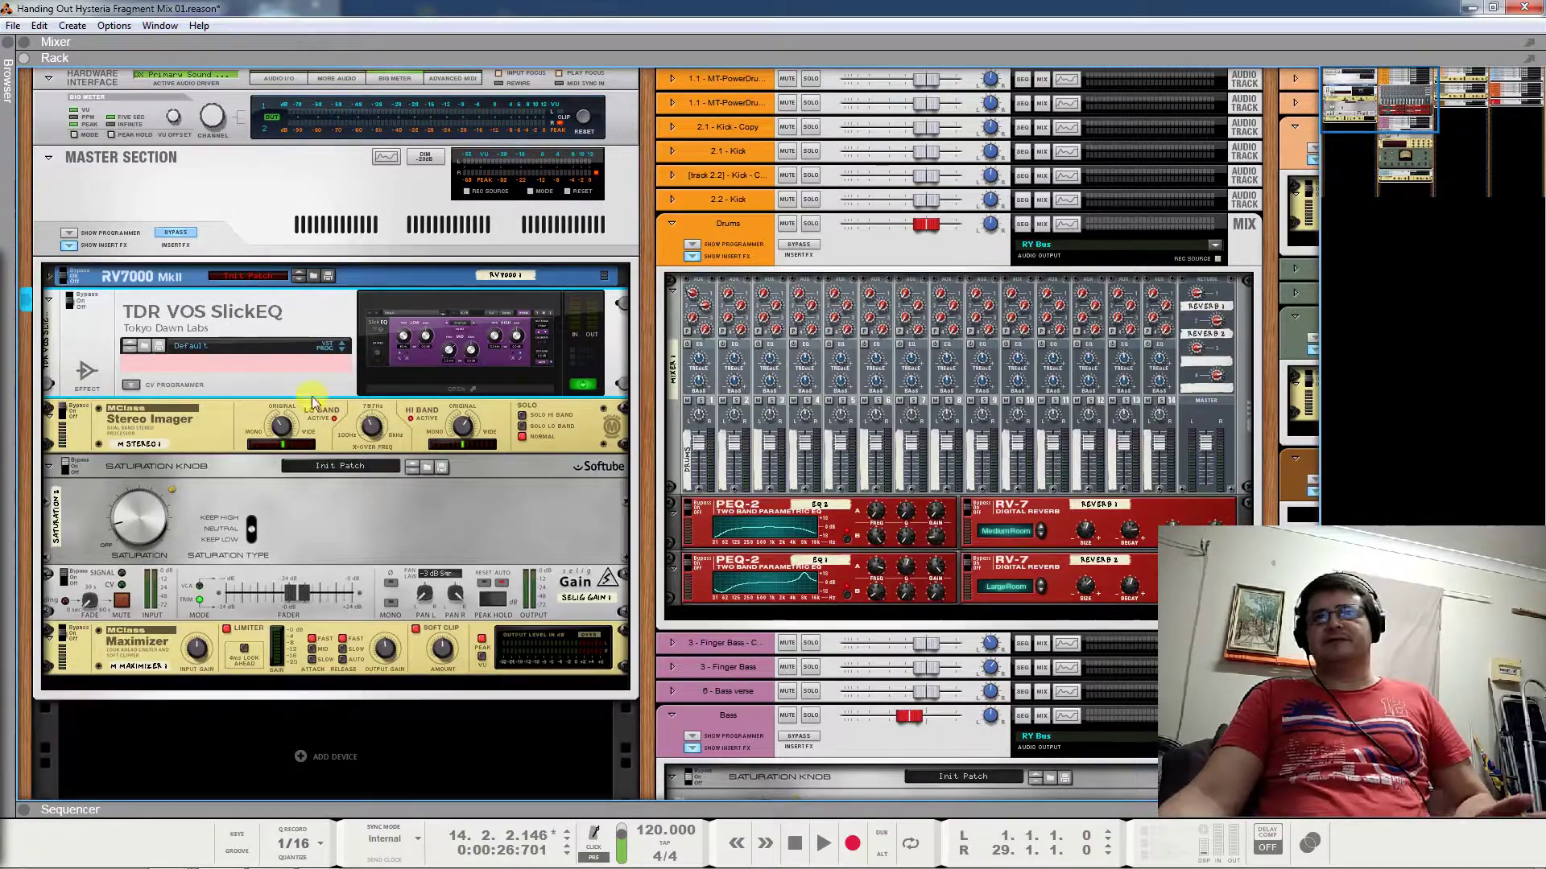
pyautogui.click(210, 427)
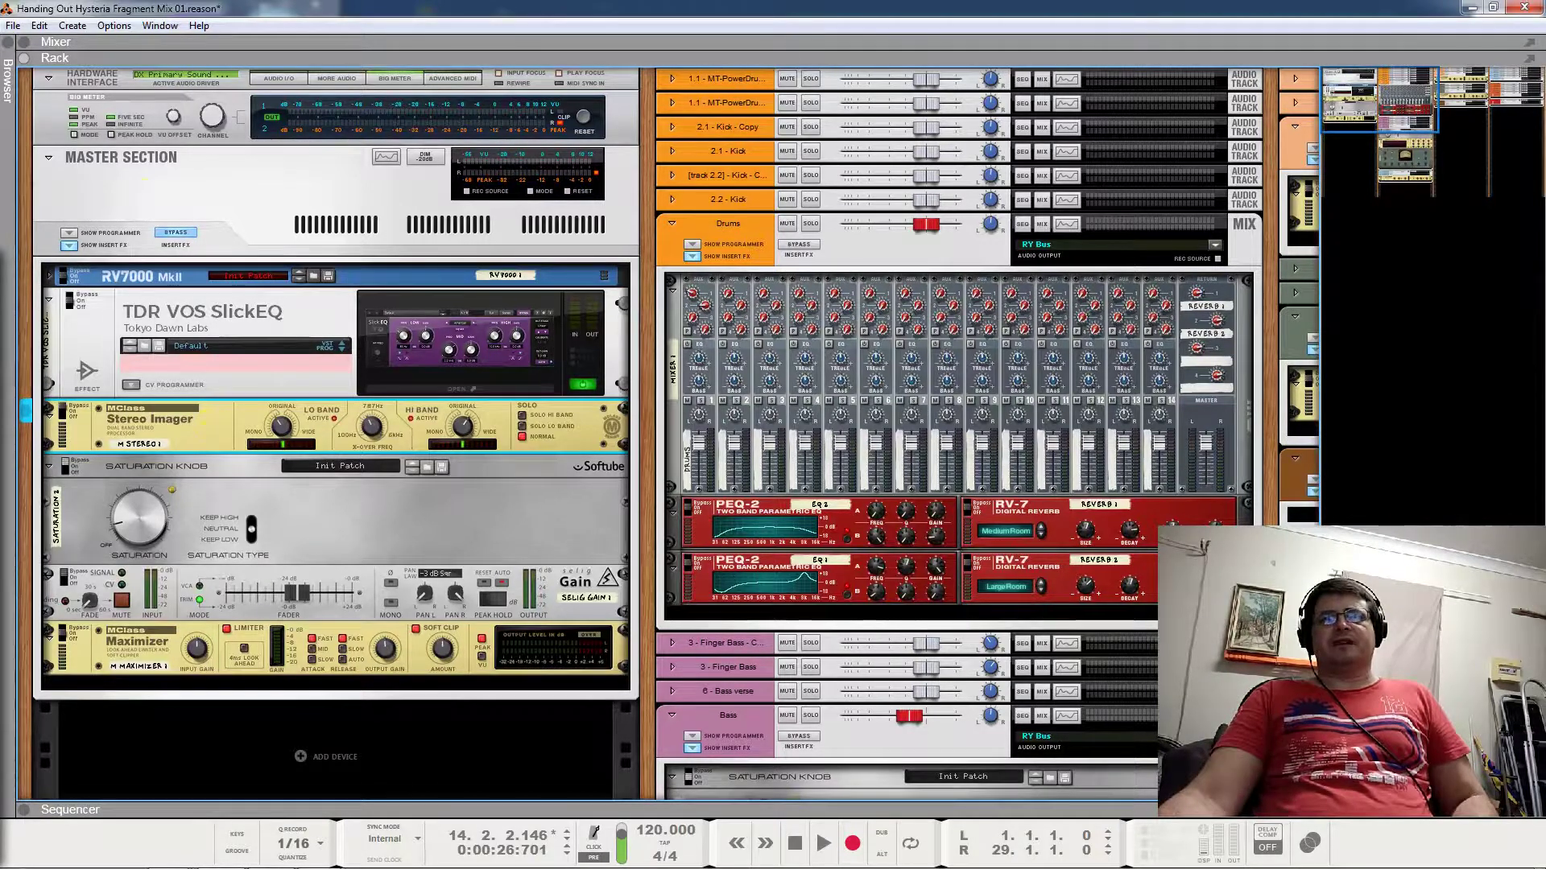
# Show the Mixer above the Rack and open the Spectrum EQ window for the 7.2 - Dist Gtr channel, placed below the channel strips
pyautogui.click(40, 42)
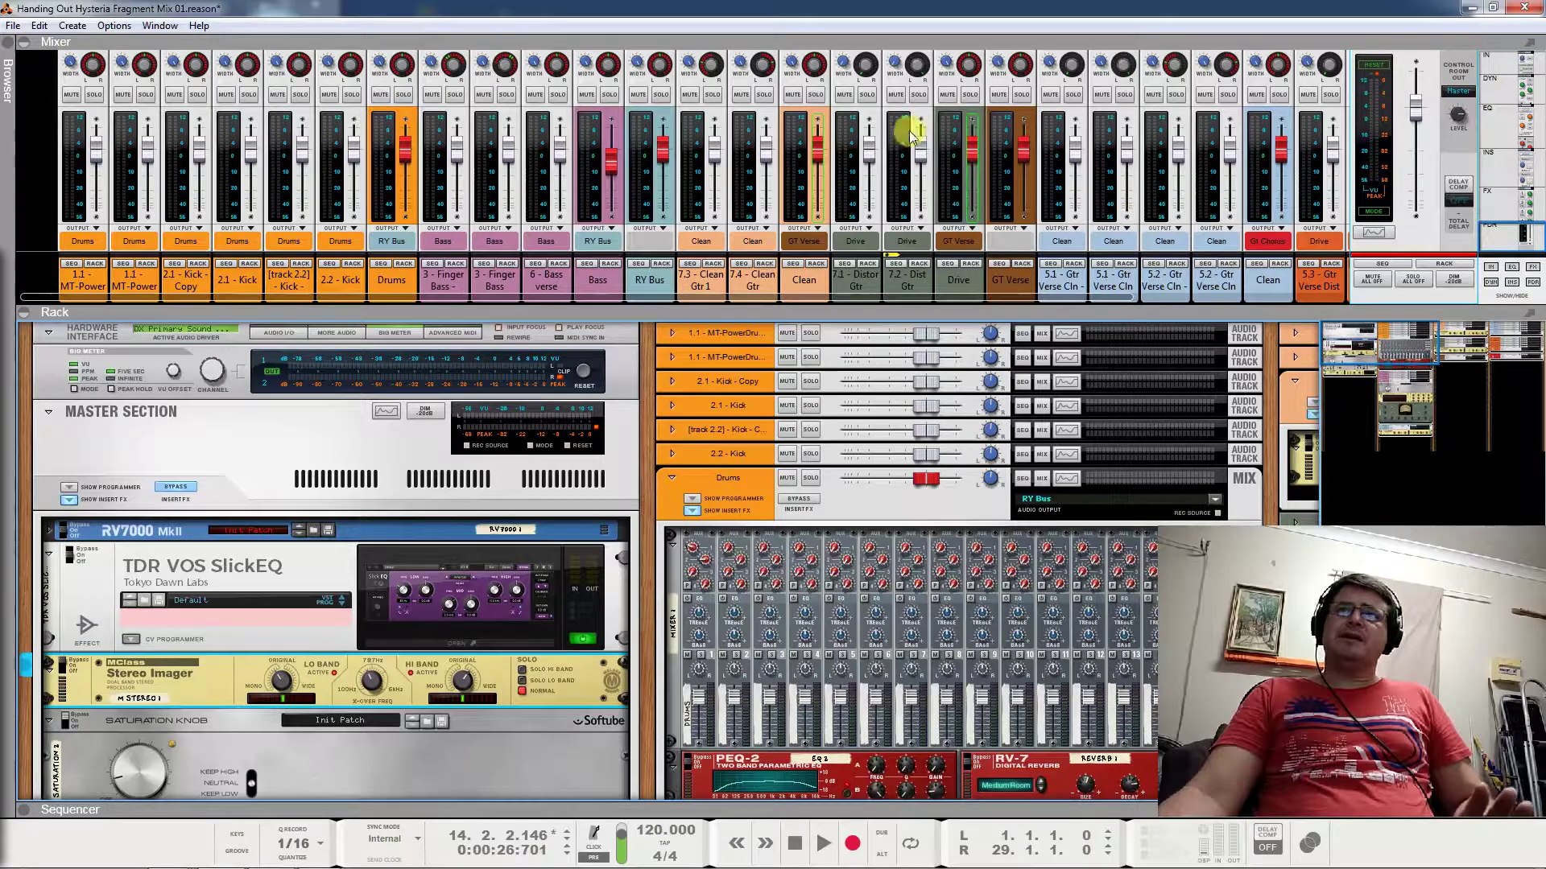
pyautogui.click(1387, 234)
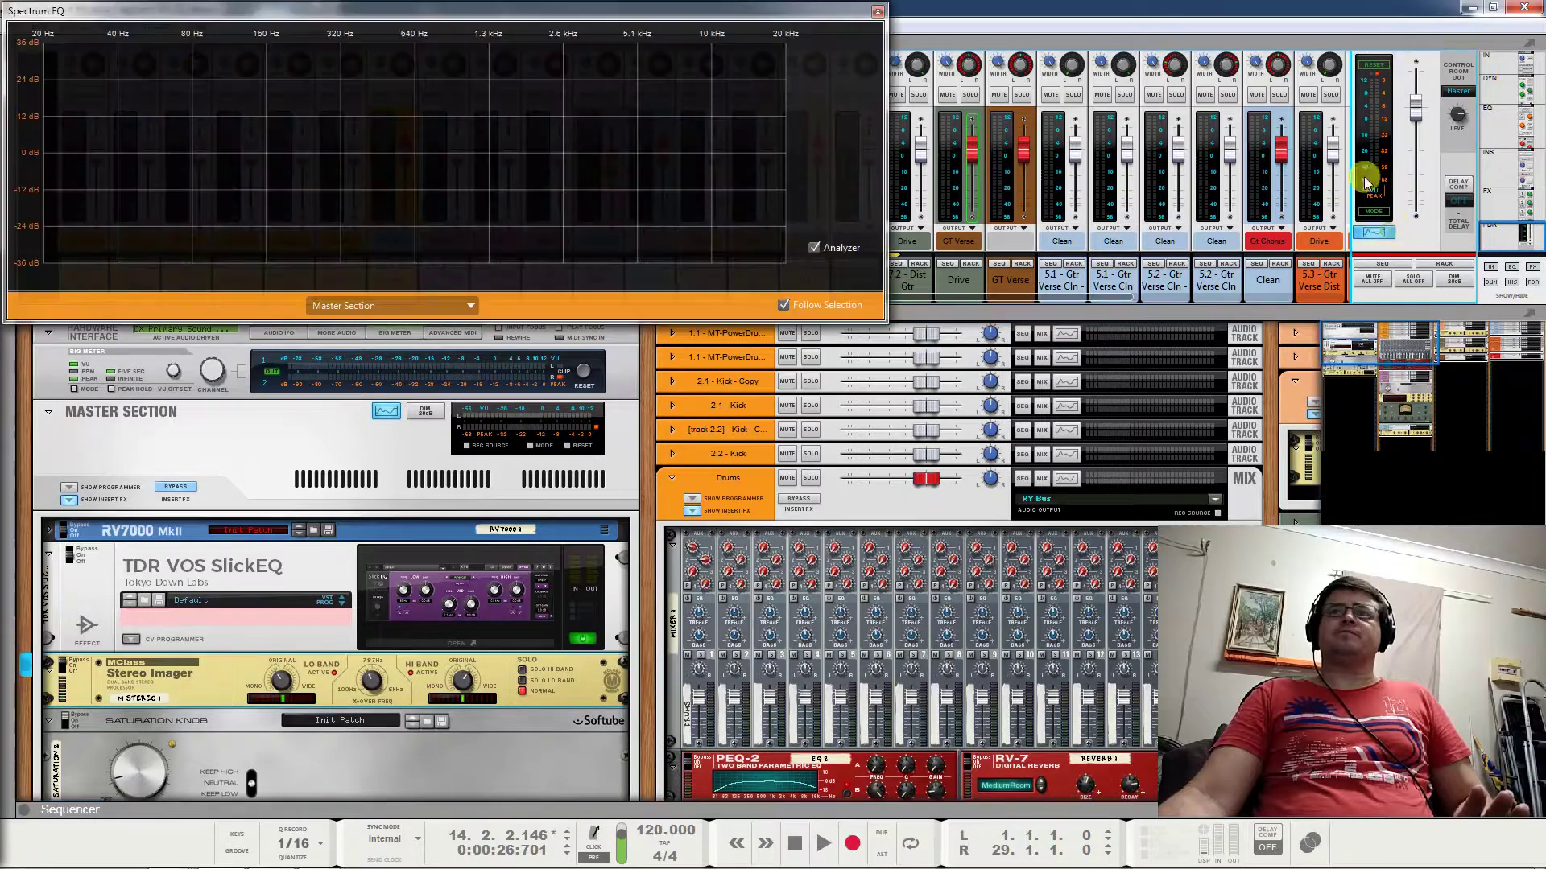
pyautogui.click(909, 280)
pyautogui.moveTo(701, 8); pyautogui.dragTo(986, 361)
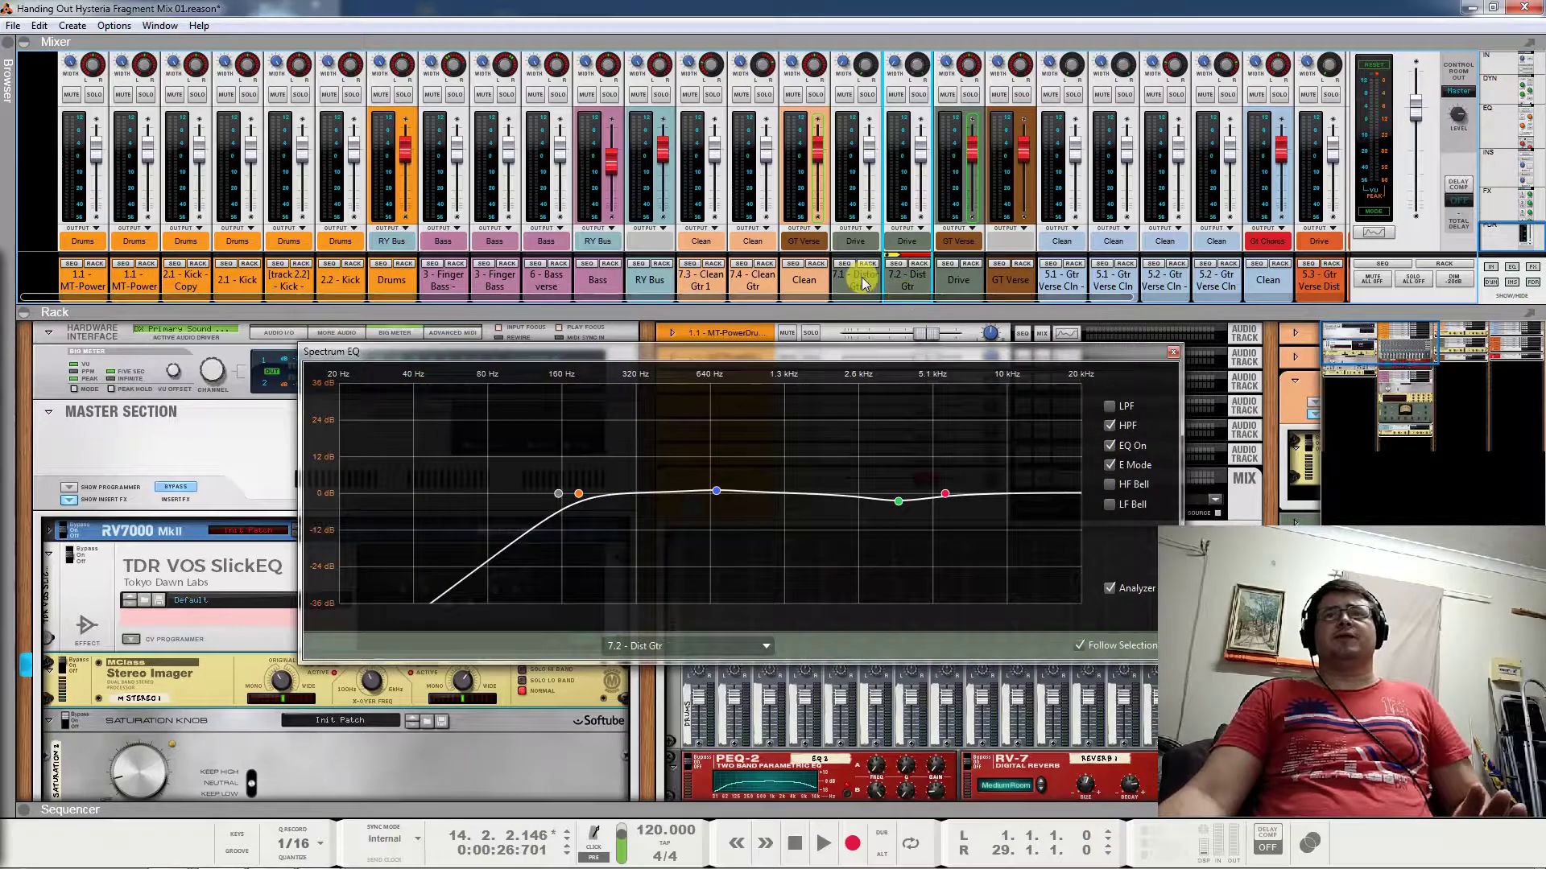
# Compare the EQ curves of the 7.1 and 7.2 distortion guitar channels, then close the Spectrum EQ and return to the full Rack
pyautogui.click(894, 281)
pyautogui.click(896, 286)
pyautogui.click(853, 280)
pyautogui.click(896, 282)
pyautogui.click(852, 277)
pyautogui.click(898, 281)
pyautogui.click(853, 280)
pyautogui.click(896, 283)
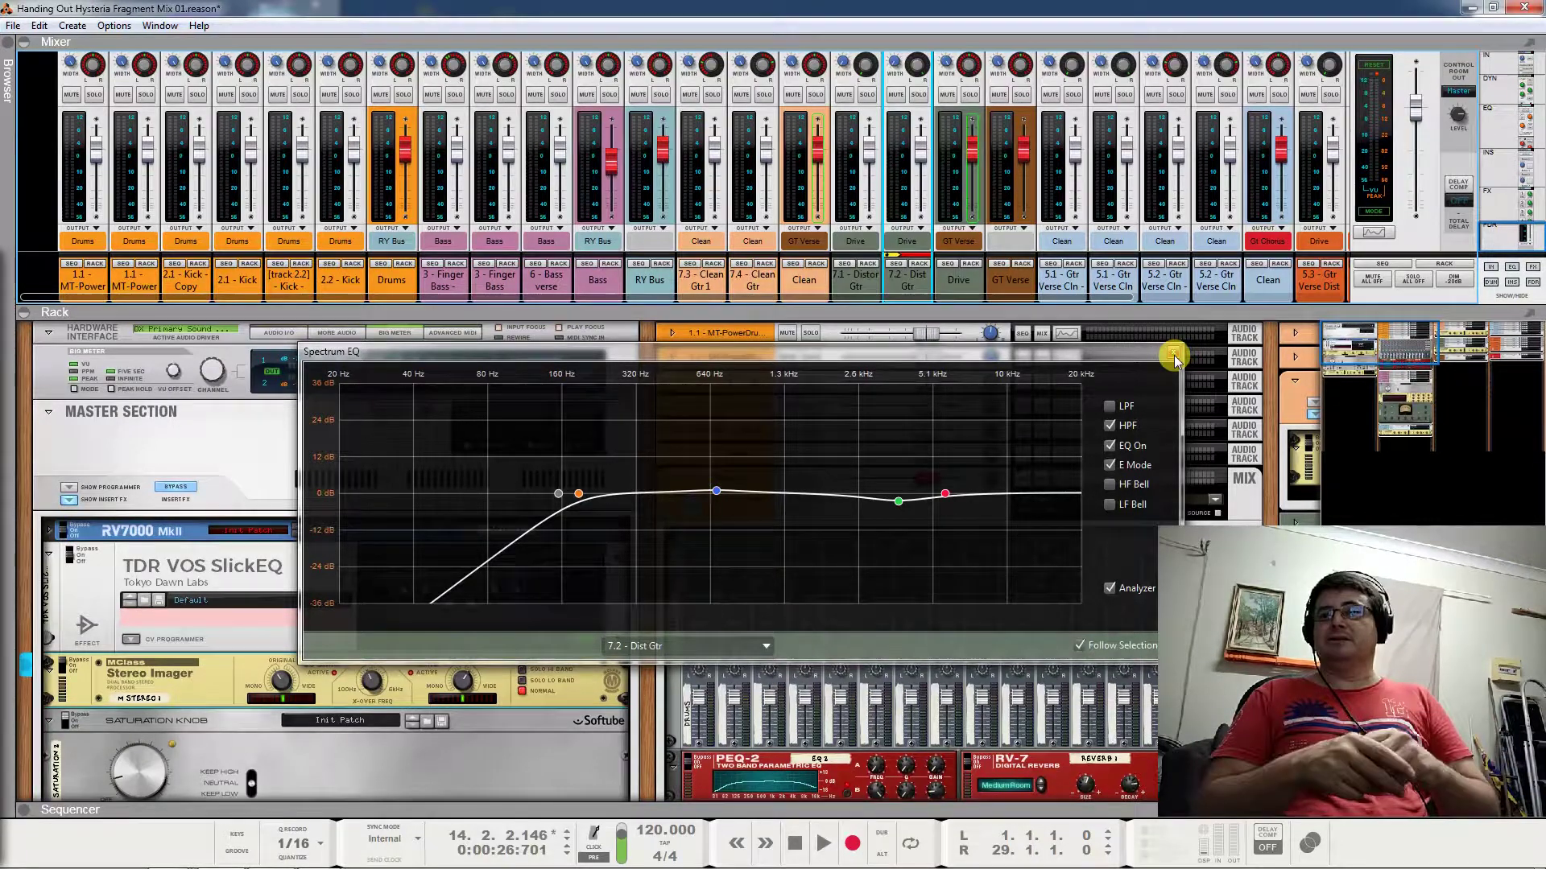
pyautogui.click(850, 274)
pyautogui.click(904, 274)
pyautogui.click(855, 278)
pyautogui.click(891, 278)
pyautogui.click(854, 278)
pyautogui.click(906, 278)
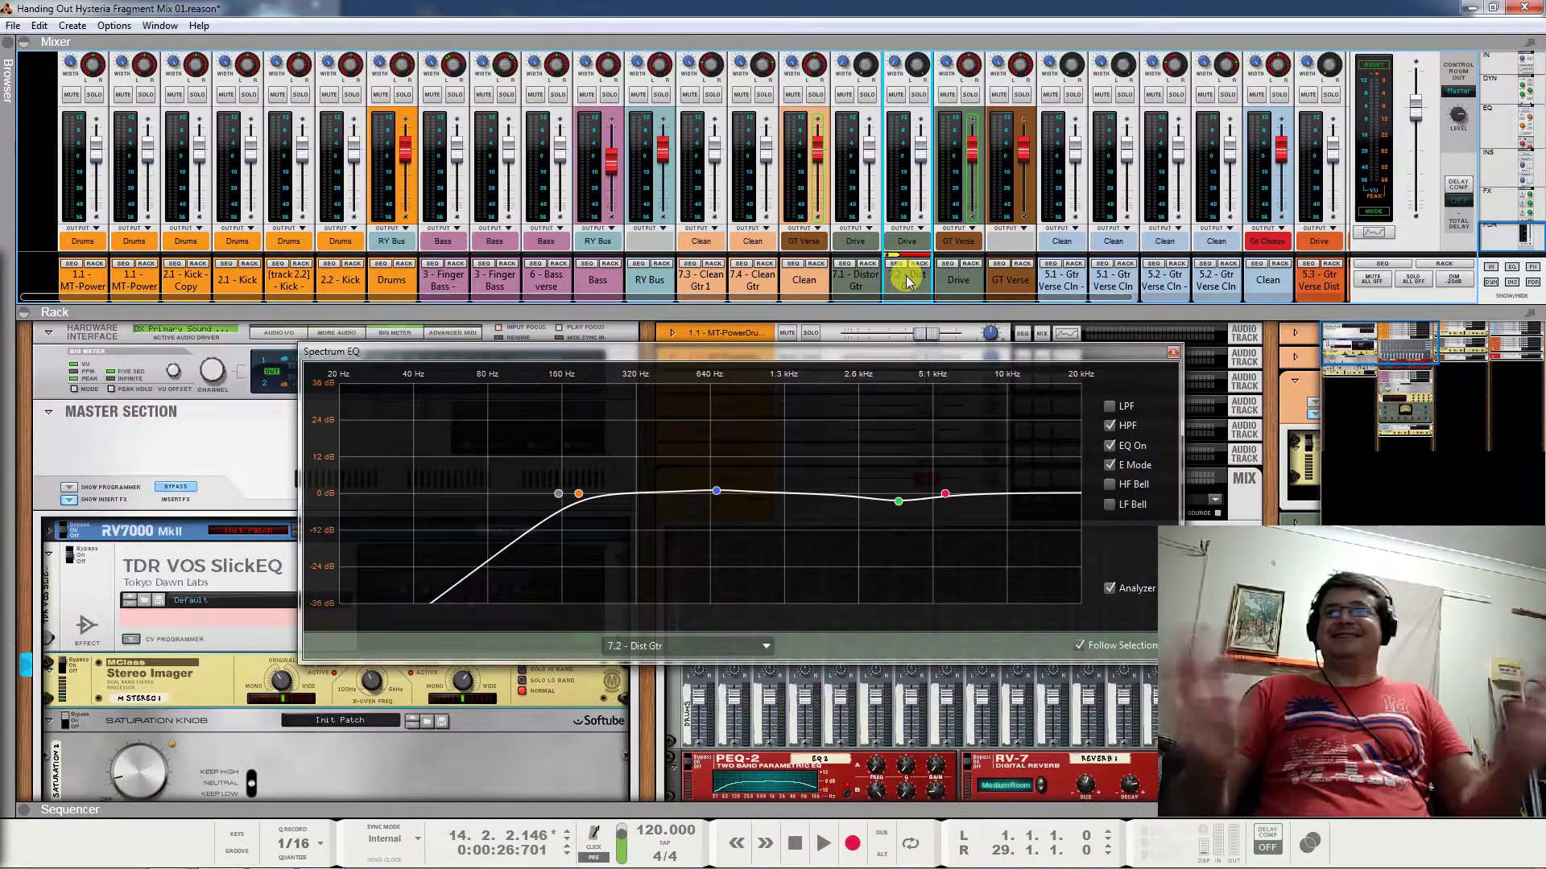
pyautogui.click(1173, 354)
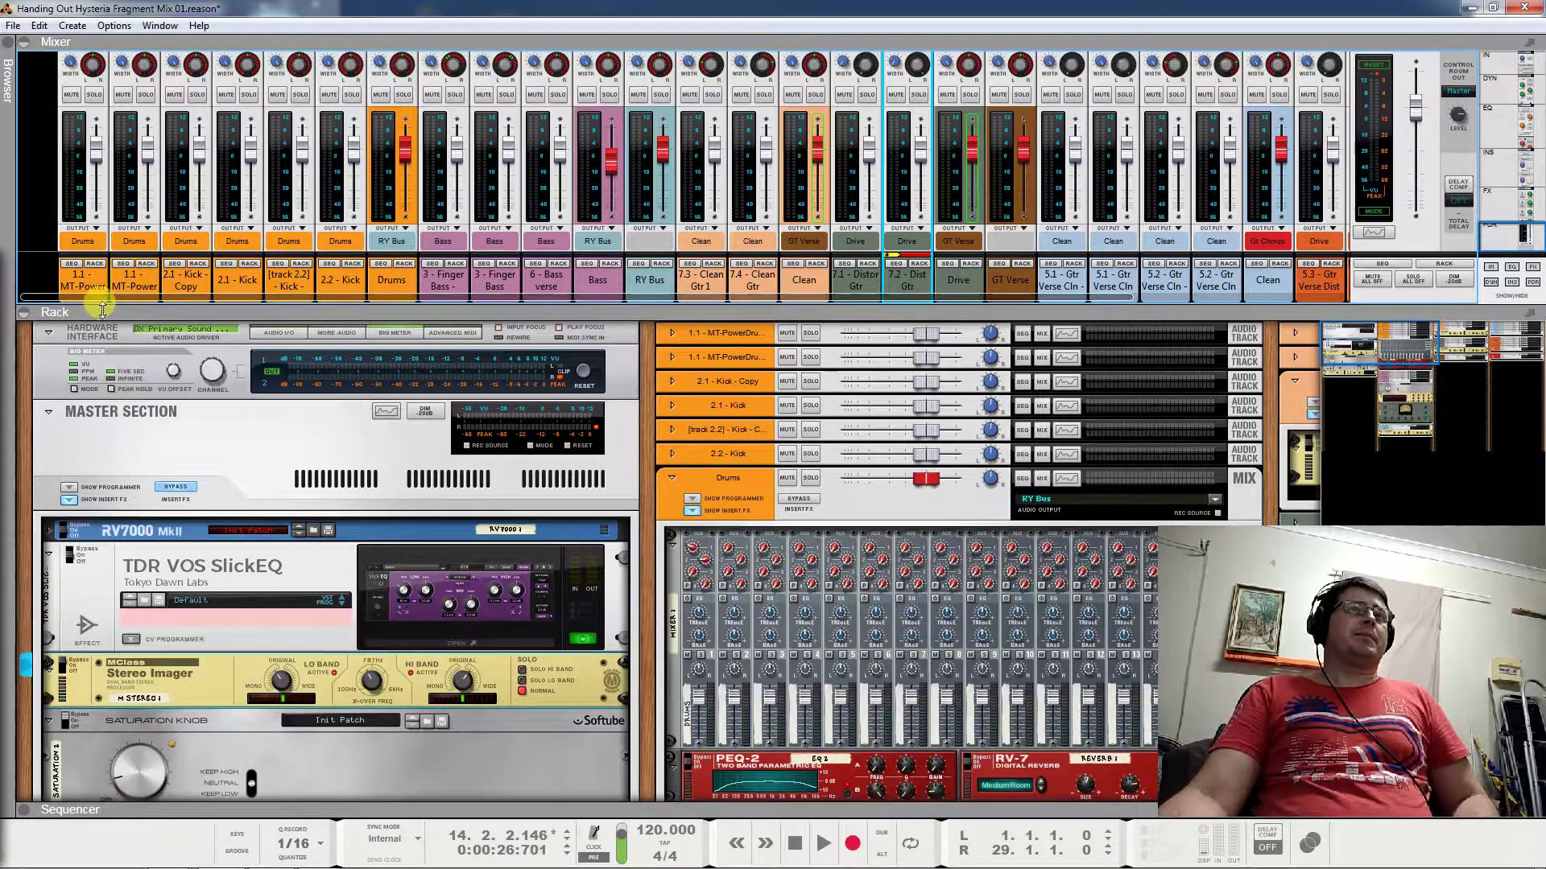
pyautogui.moveTo(102, 312); pyautogui.dragTo(398, 49)
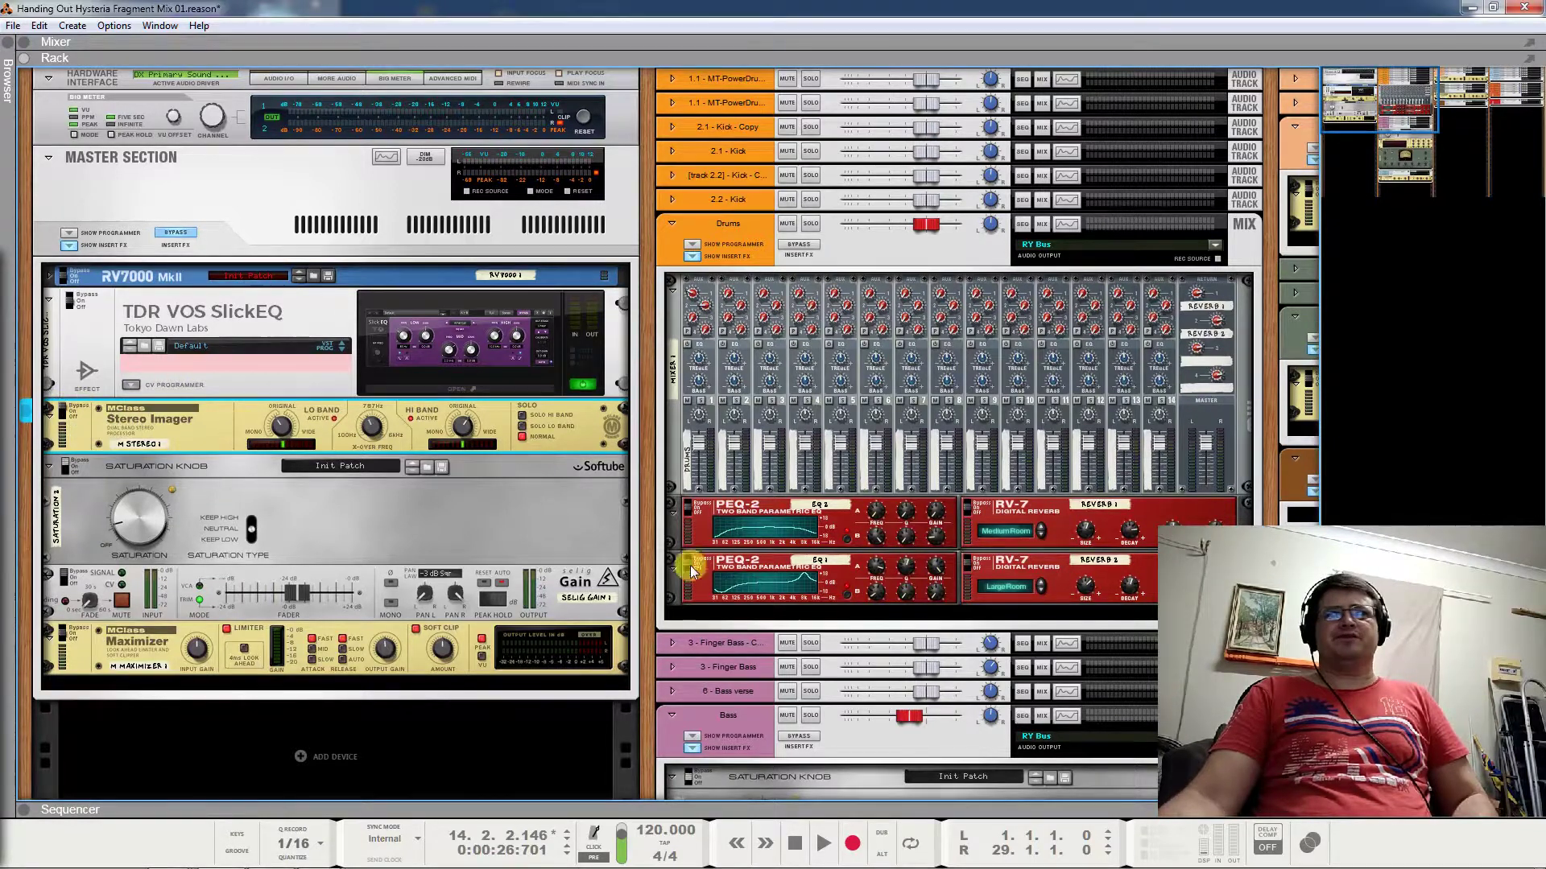
# Play from bar 1 and switch the Master Section's Stereo Imager between On and Bypass
pyautogui.press('KP_0')
pyautogui.press('space')
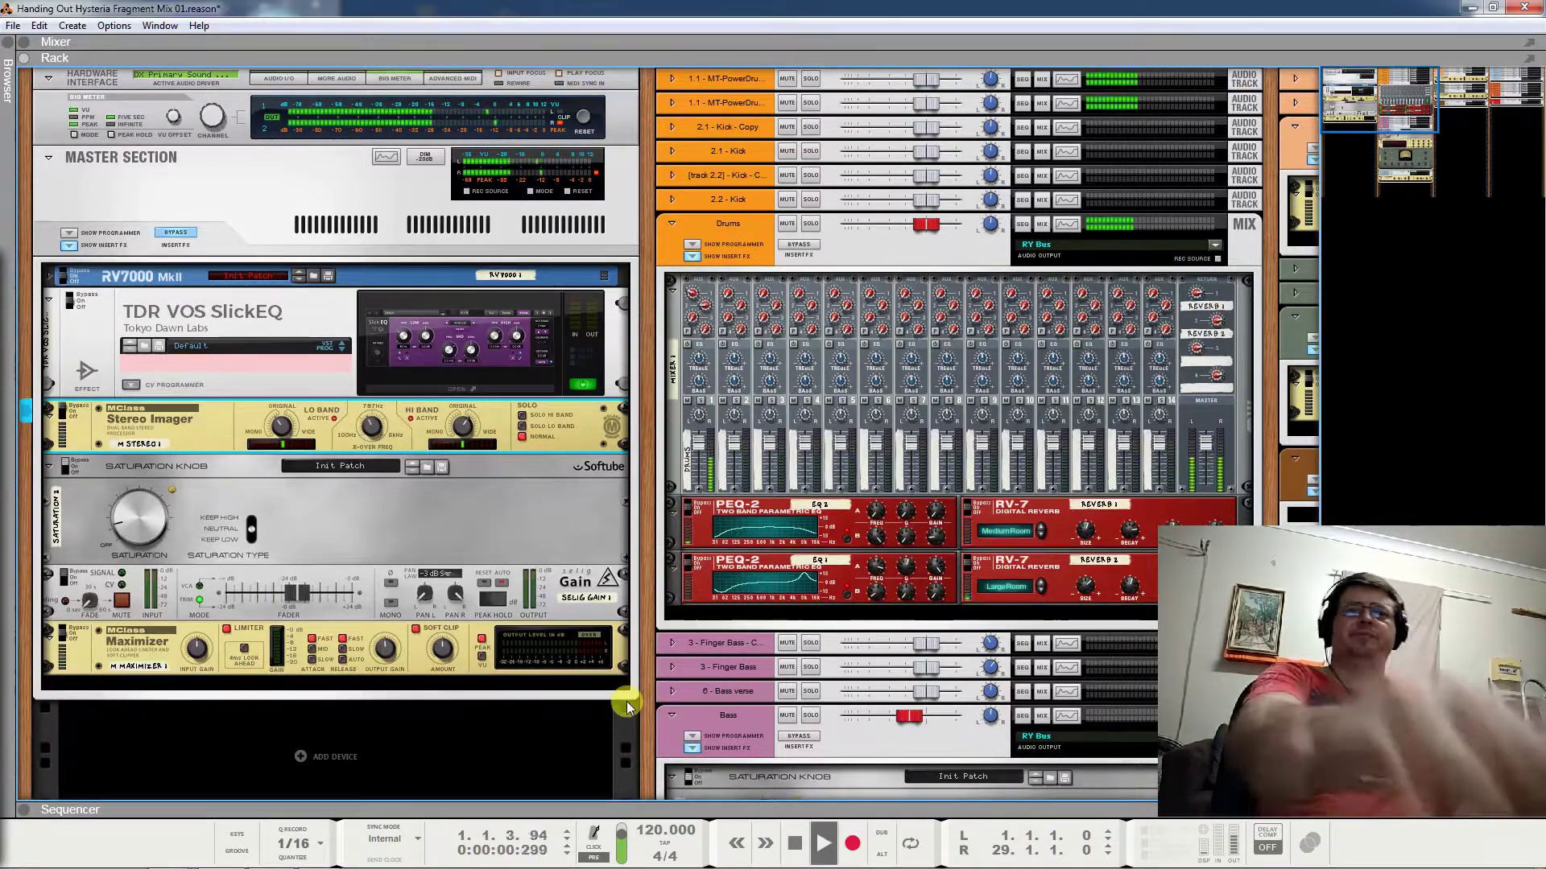
pyautogui.click(68, 415)
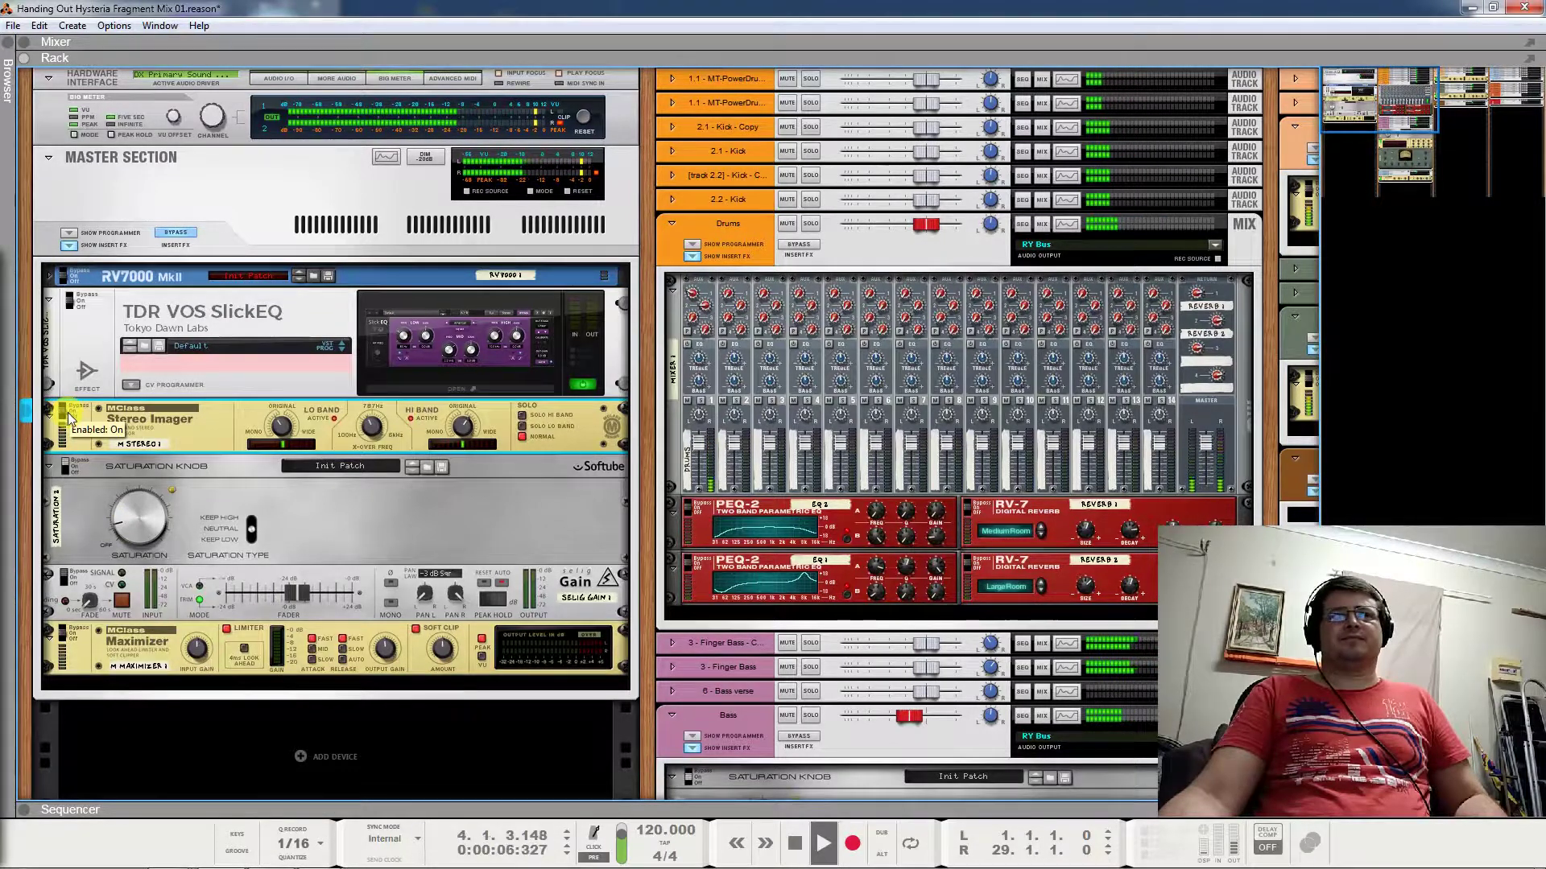
pyautogui.click(76, 412)
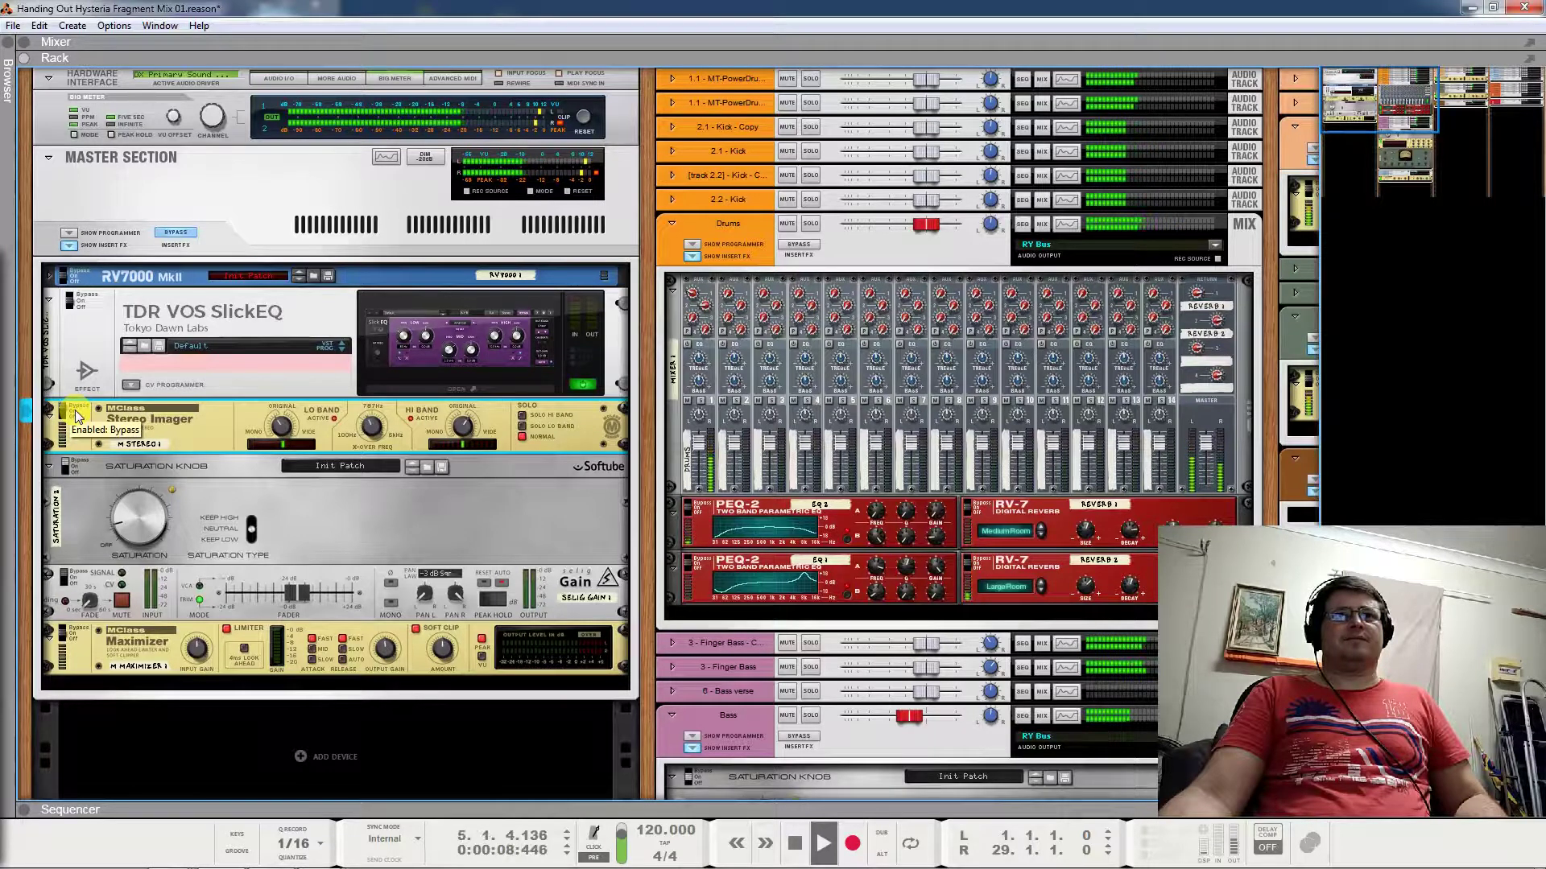
pyautogui.click(77, 417)
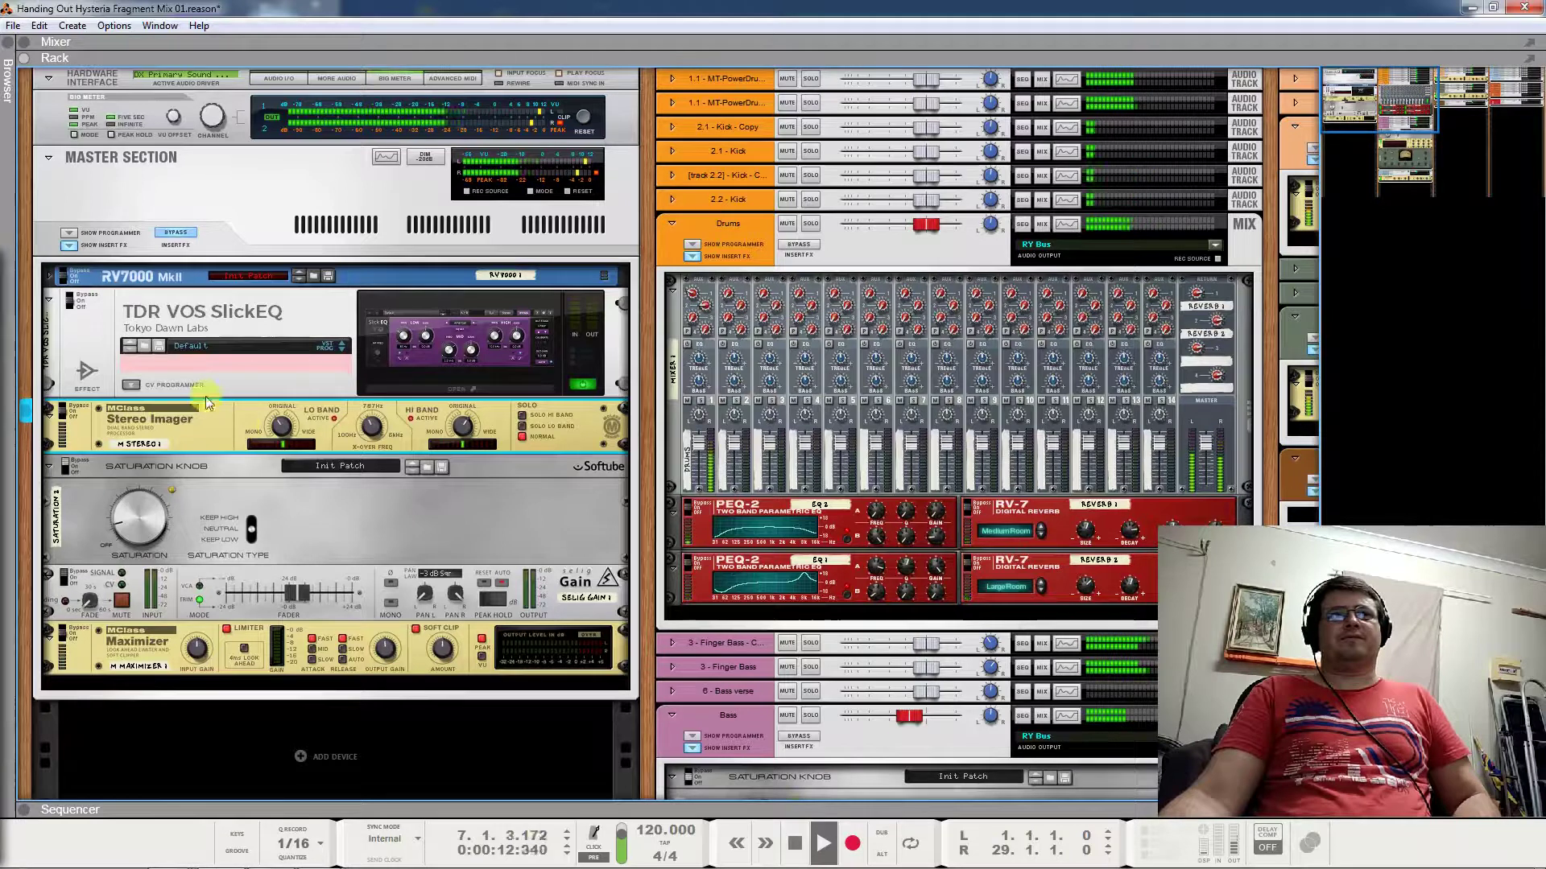
# Reactivate the Master Section insert effects, compare the Stereo Imager bypassed and on, and stop in bar 13
pyautogui.click(169, 259)
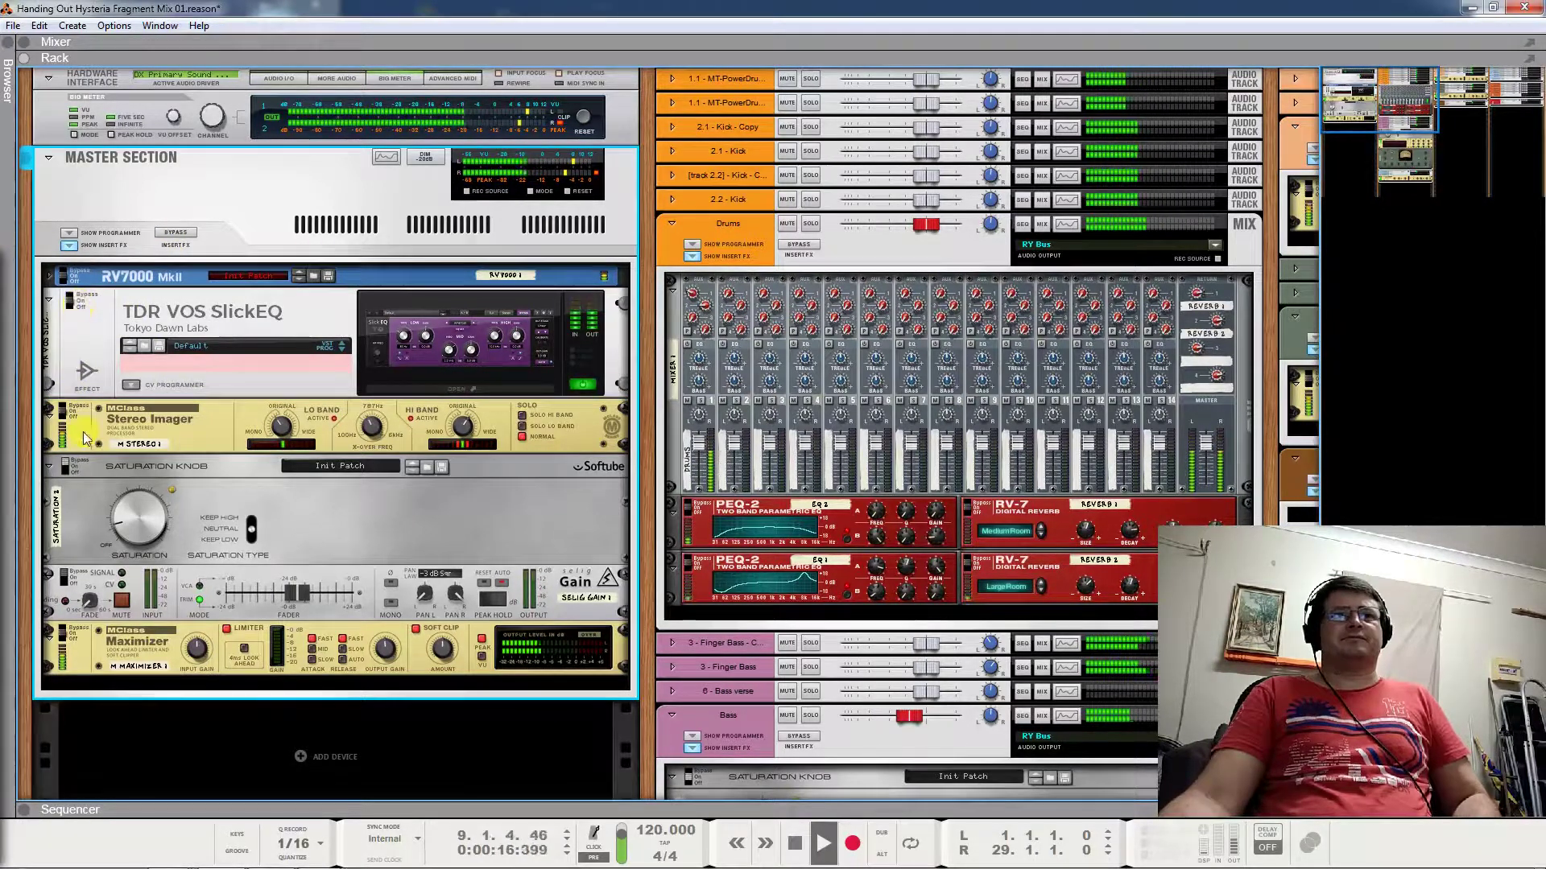
pyautogui.click(74, 411)
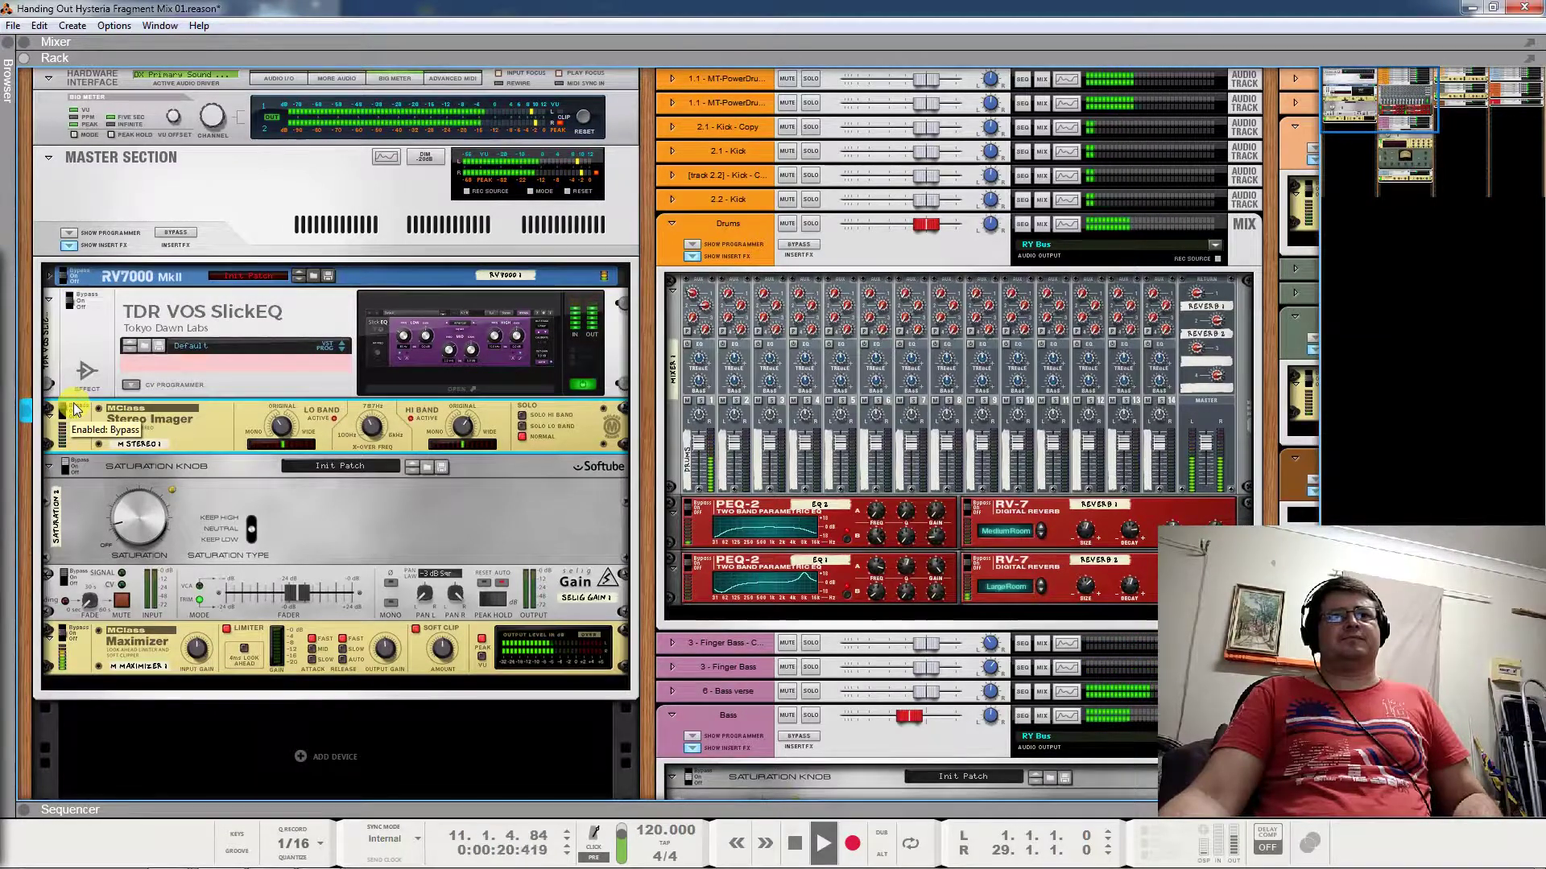
pyautogui.click(74, 410)
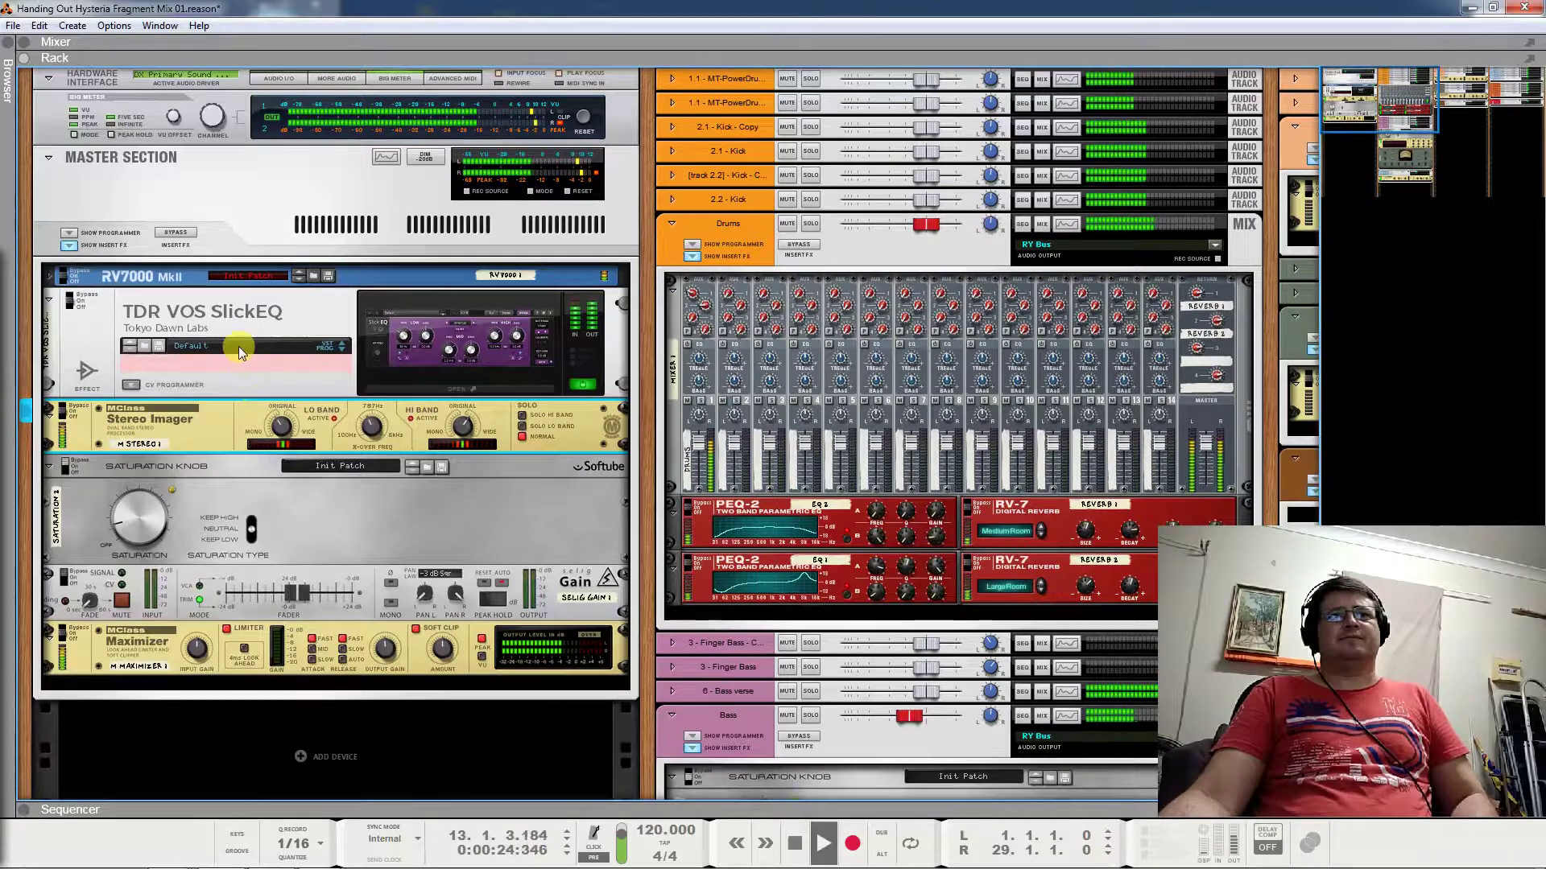
pyautogui.press('space')
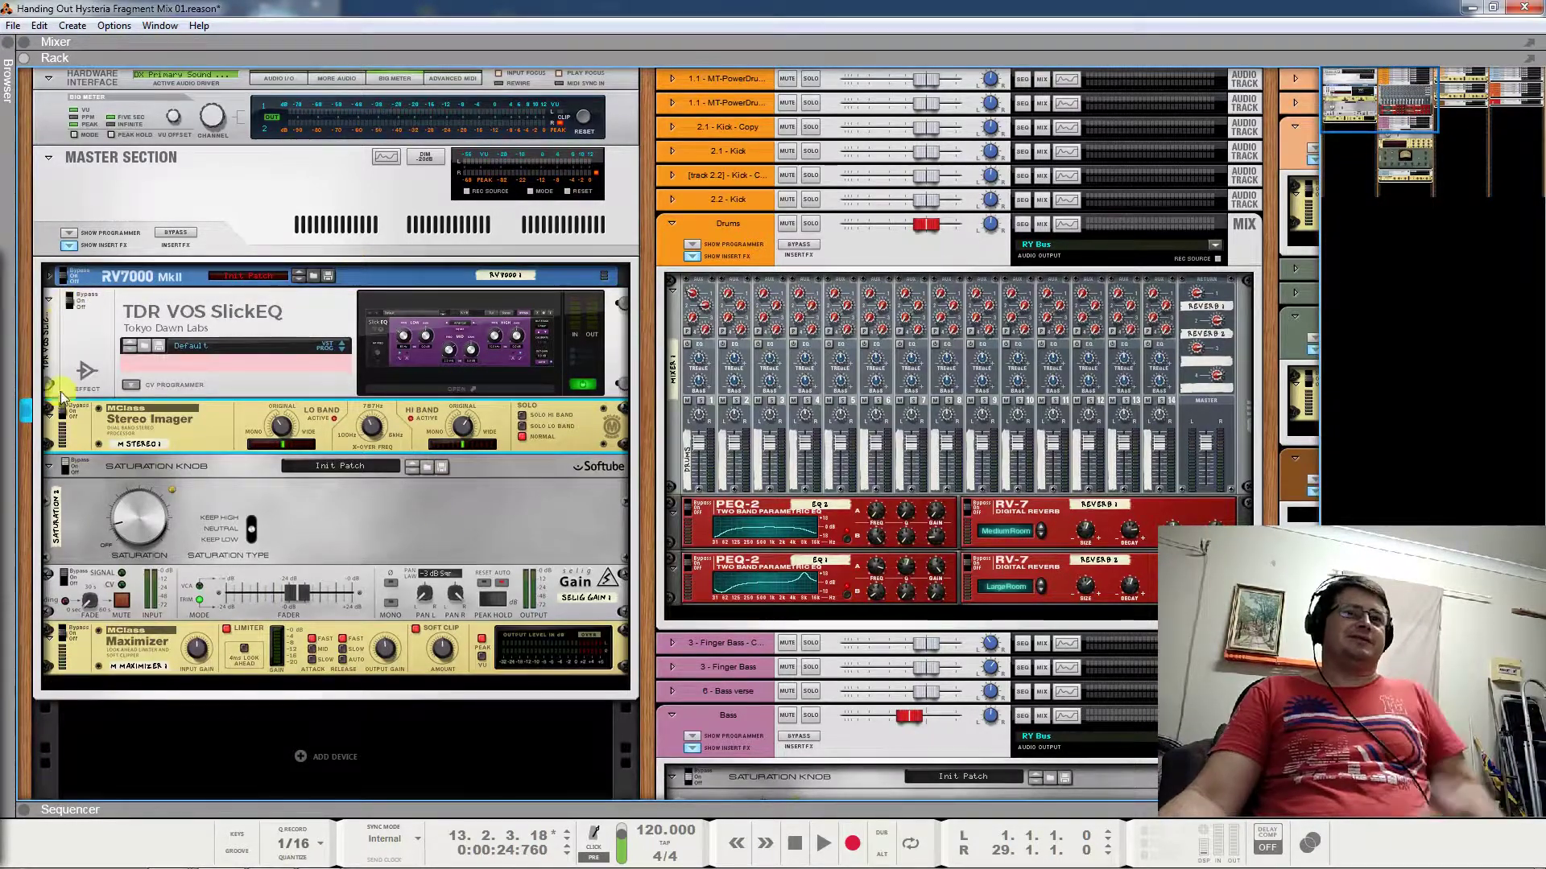
# Play from bar 1, switch the RV7000 between Bypass and On, and stop in bar 6
pyautogui.click(57, 283)
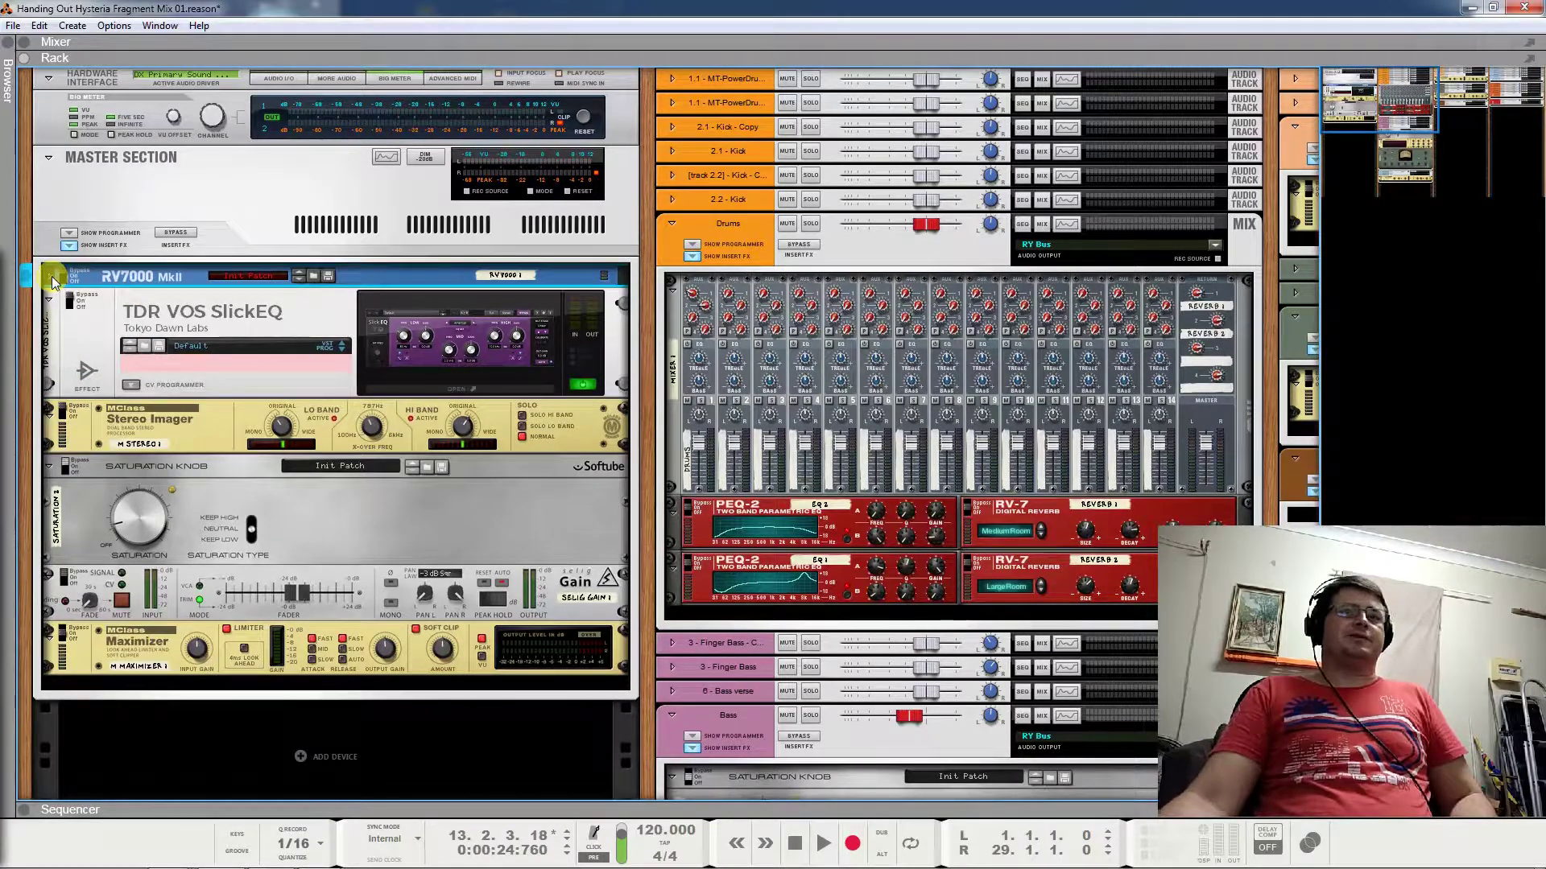
pyautogui.press('Home')
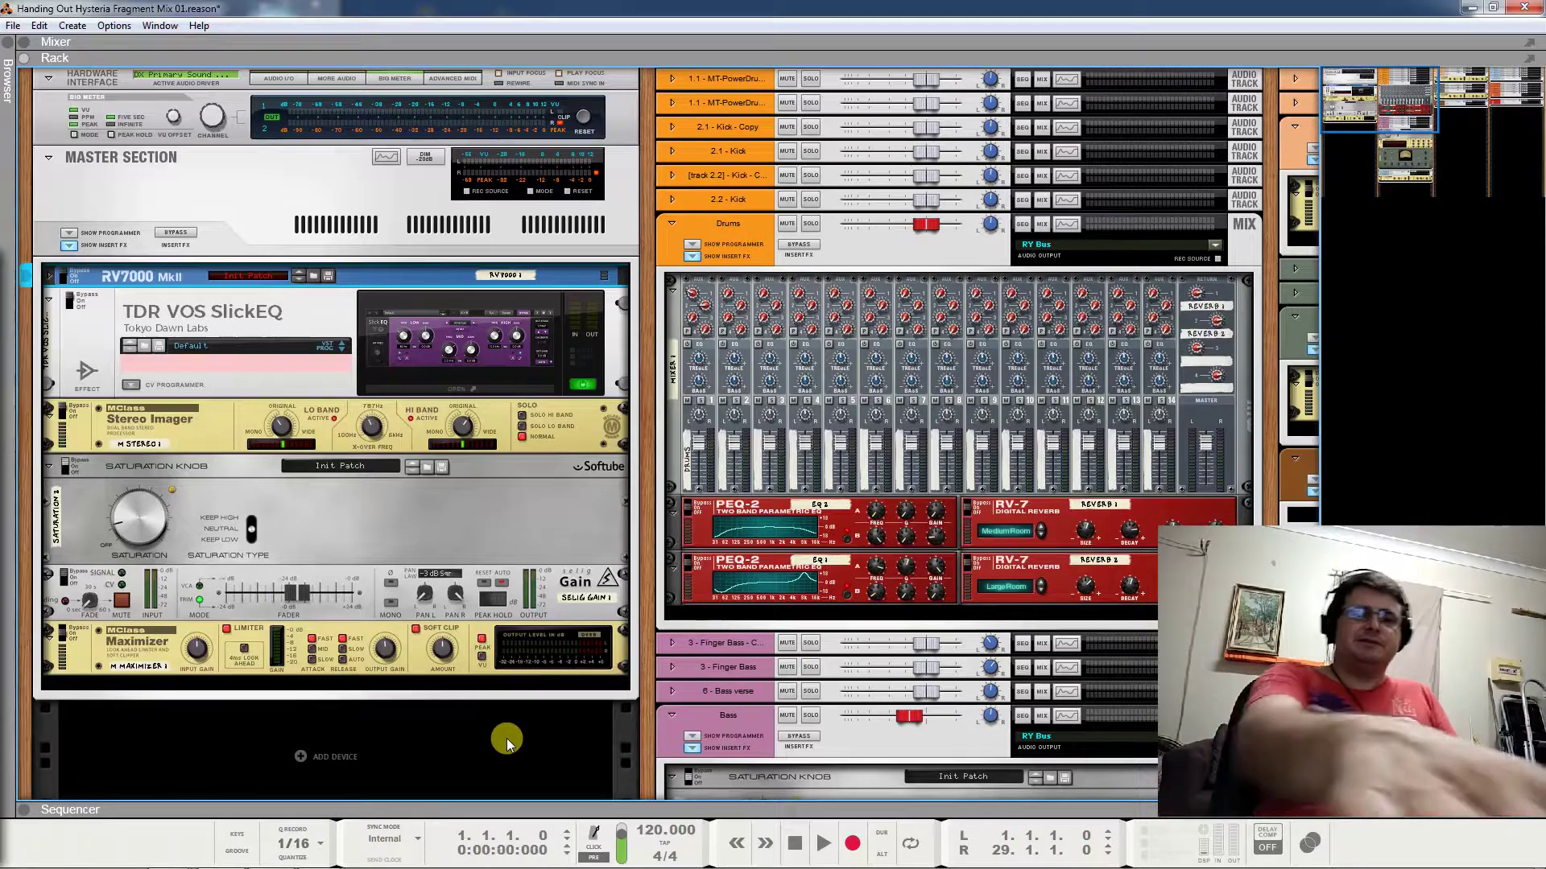
pyautogui.press('space')
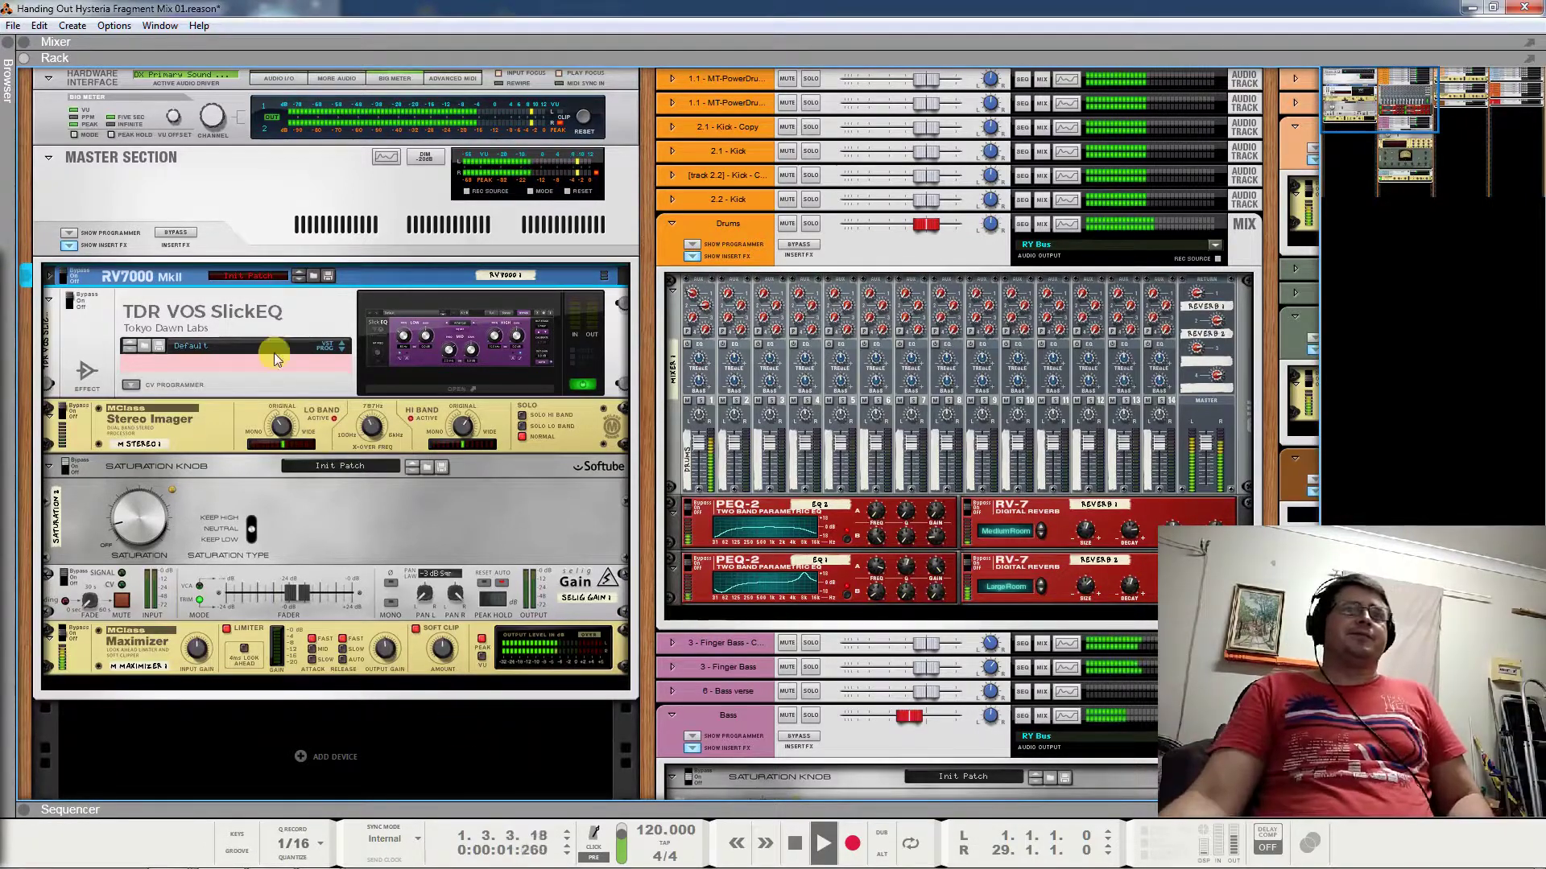
pyautogui.click(69, 281)
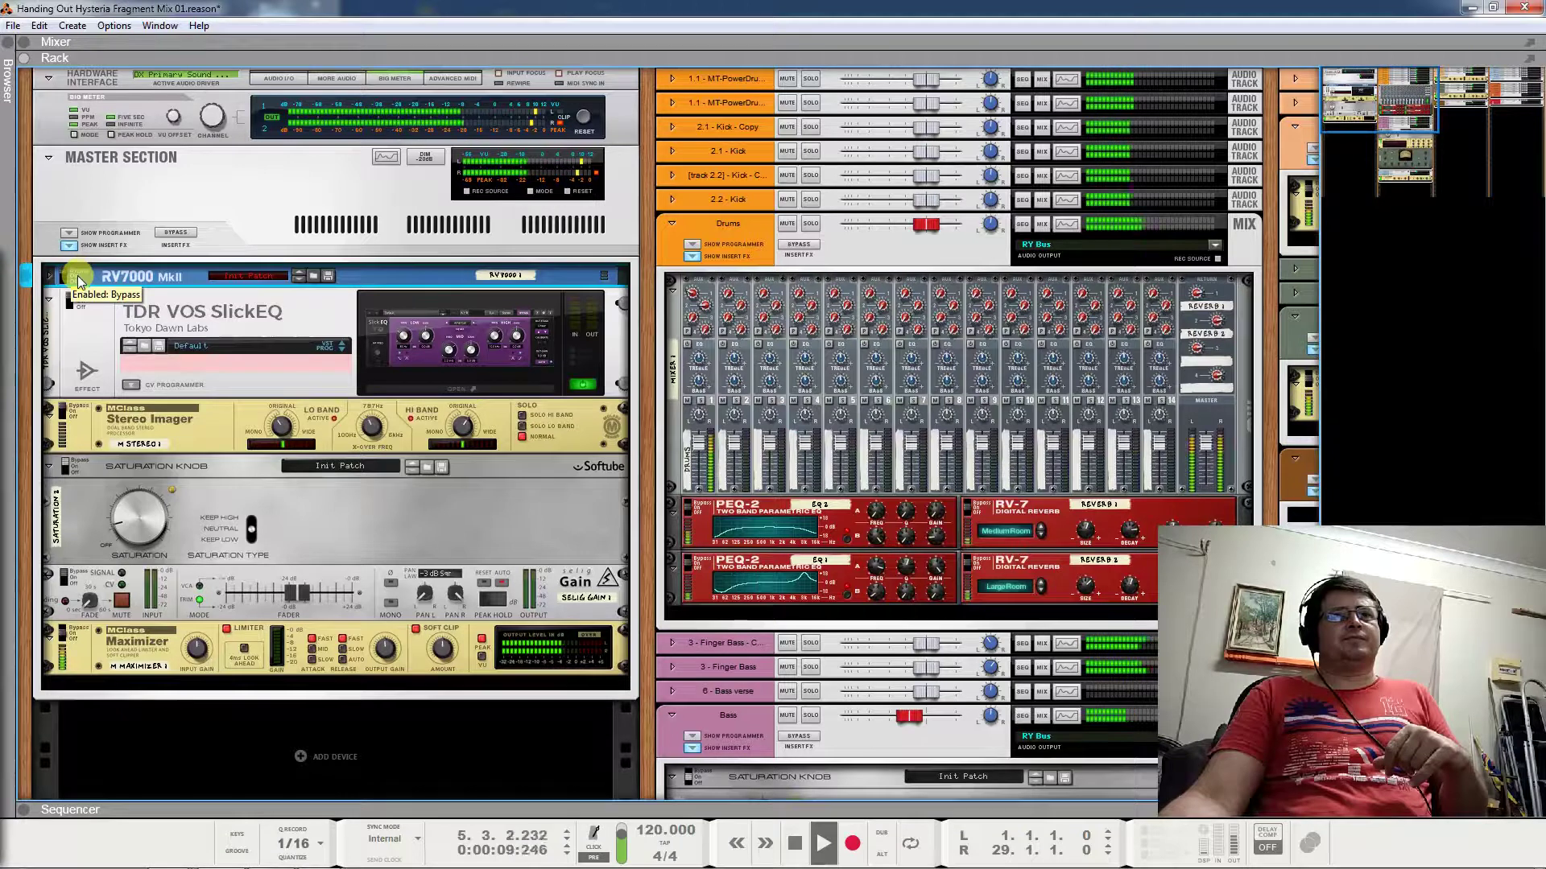
pyautogui.press('space')
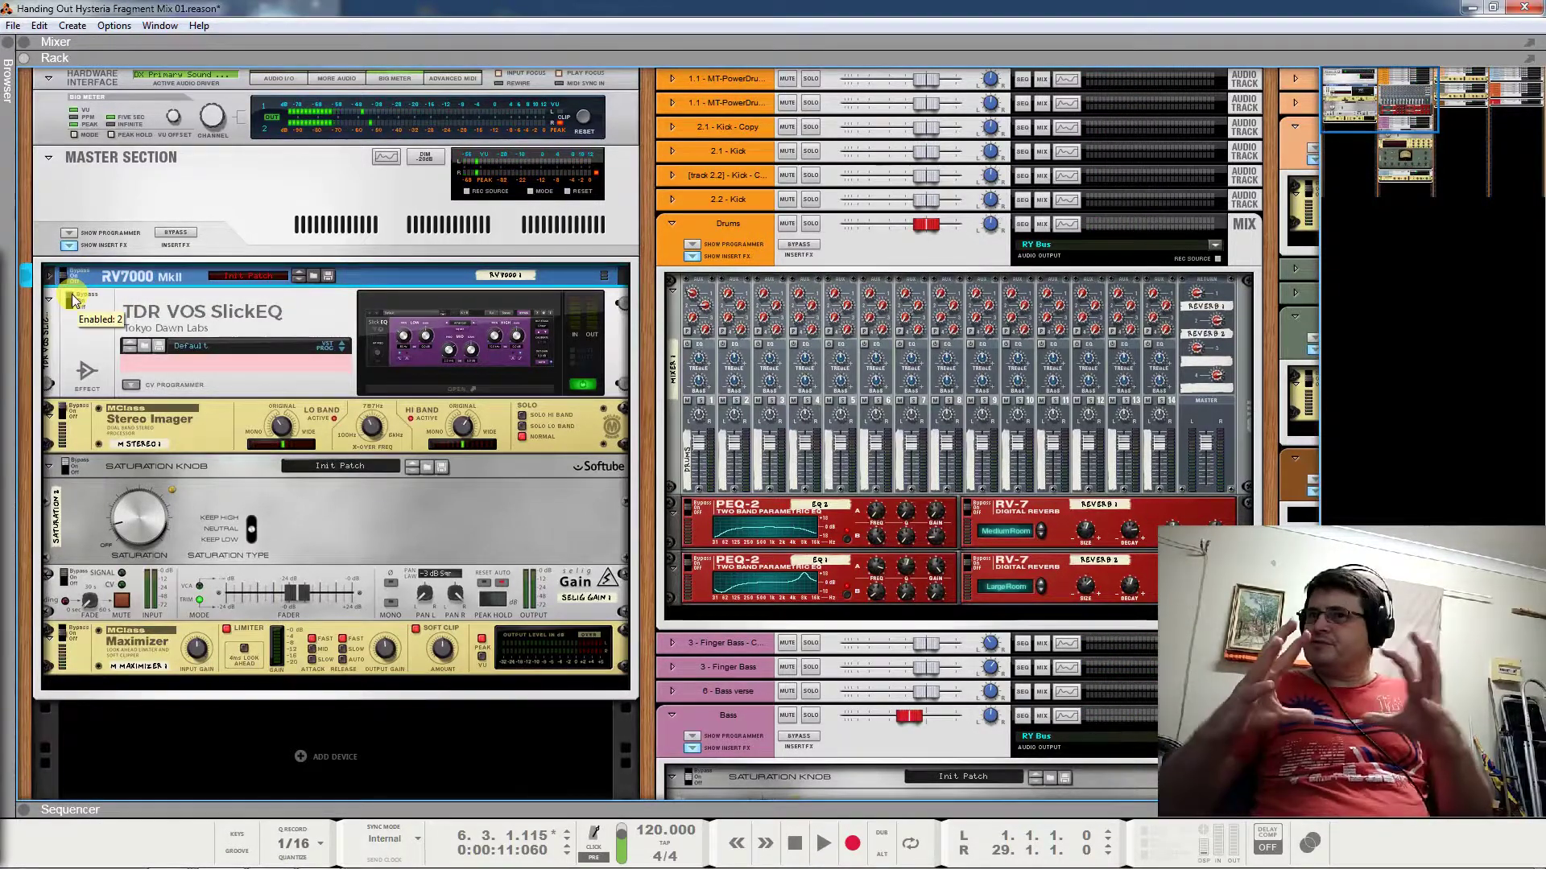
# Resume from bar 6 with the SlickEQ switched on, pause briefly in bar 13, and turn the Stereo Imager on as well
pyautogui.click(72, 300)
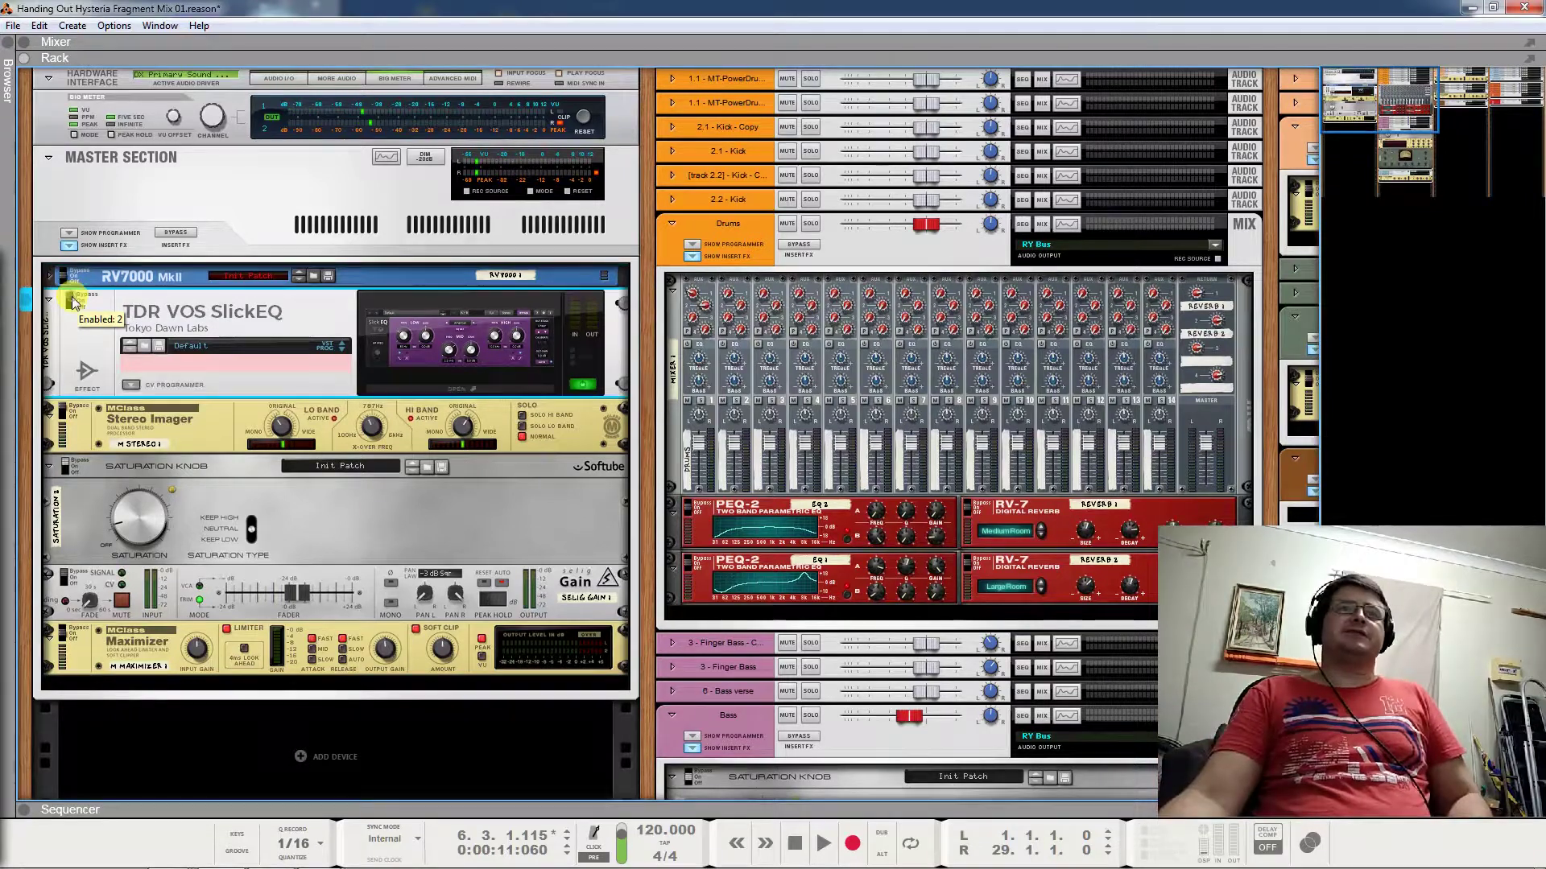
pyautogui.press('space')
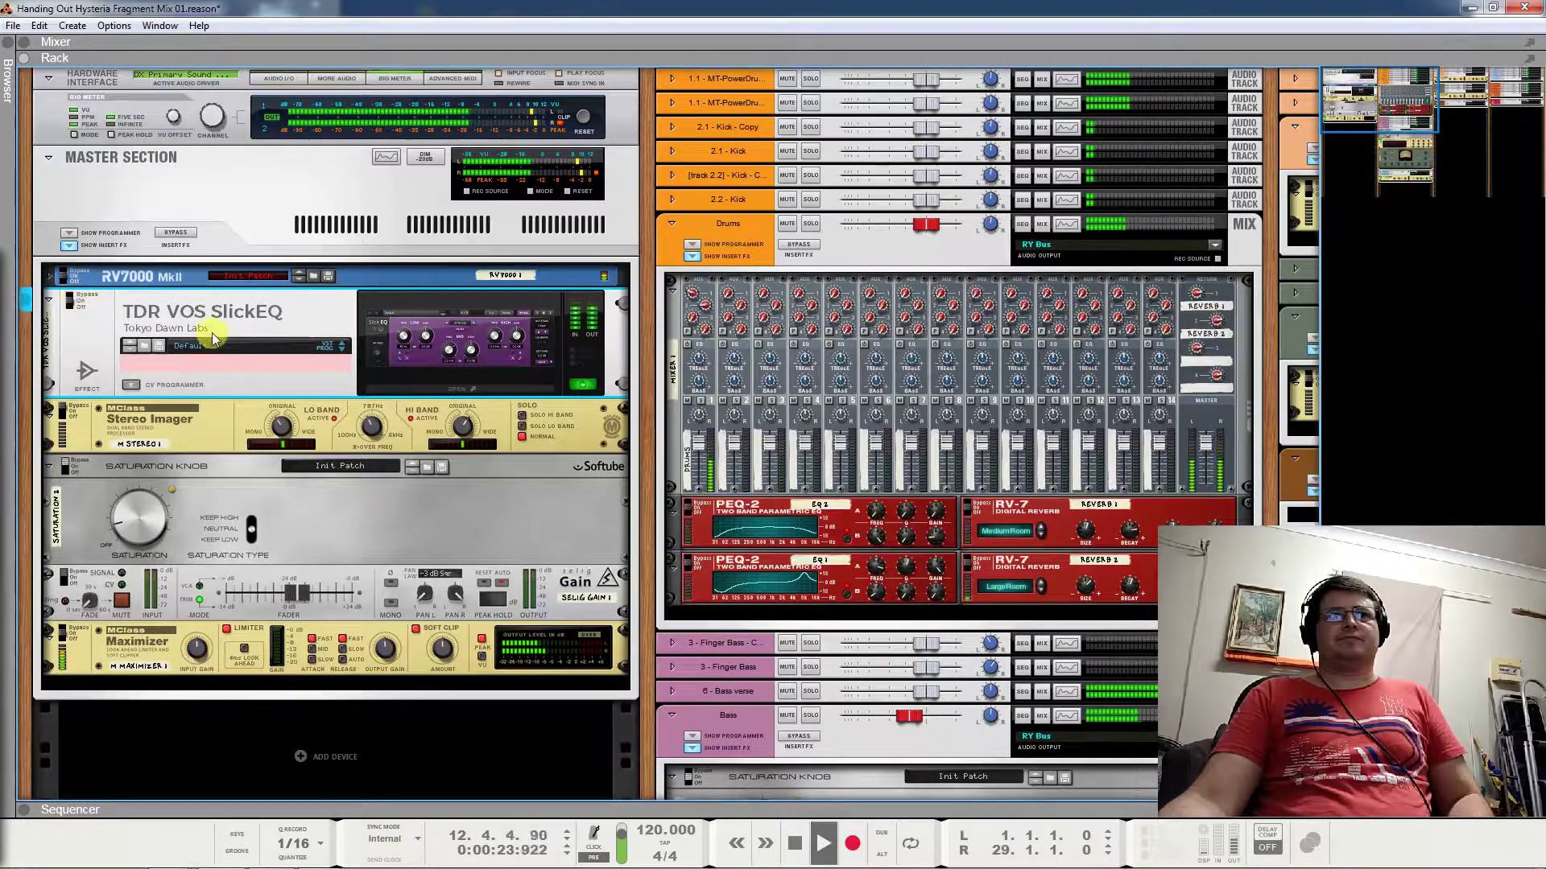
pyautogui.press('space')
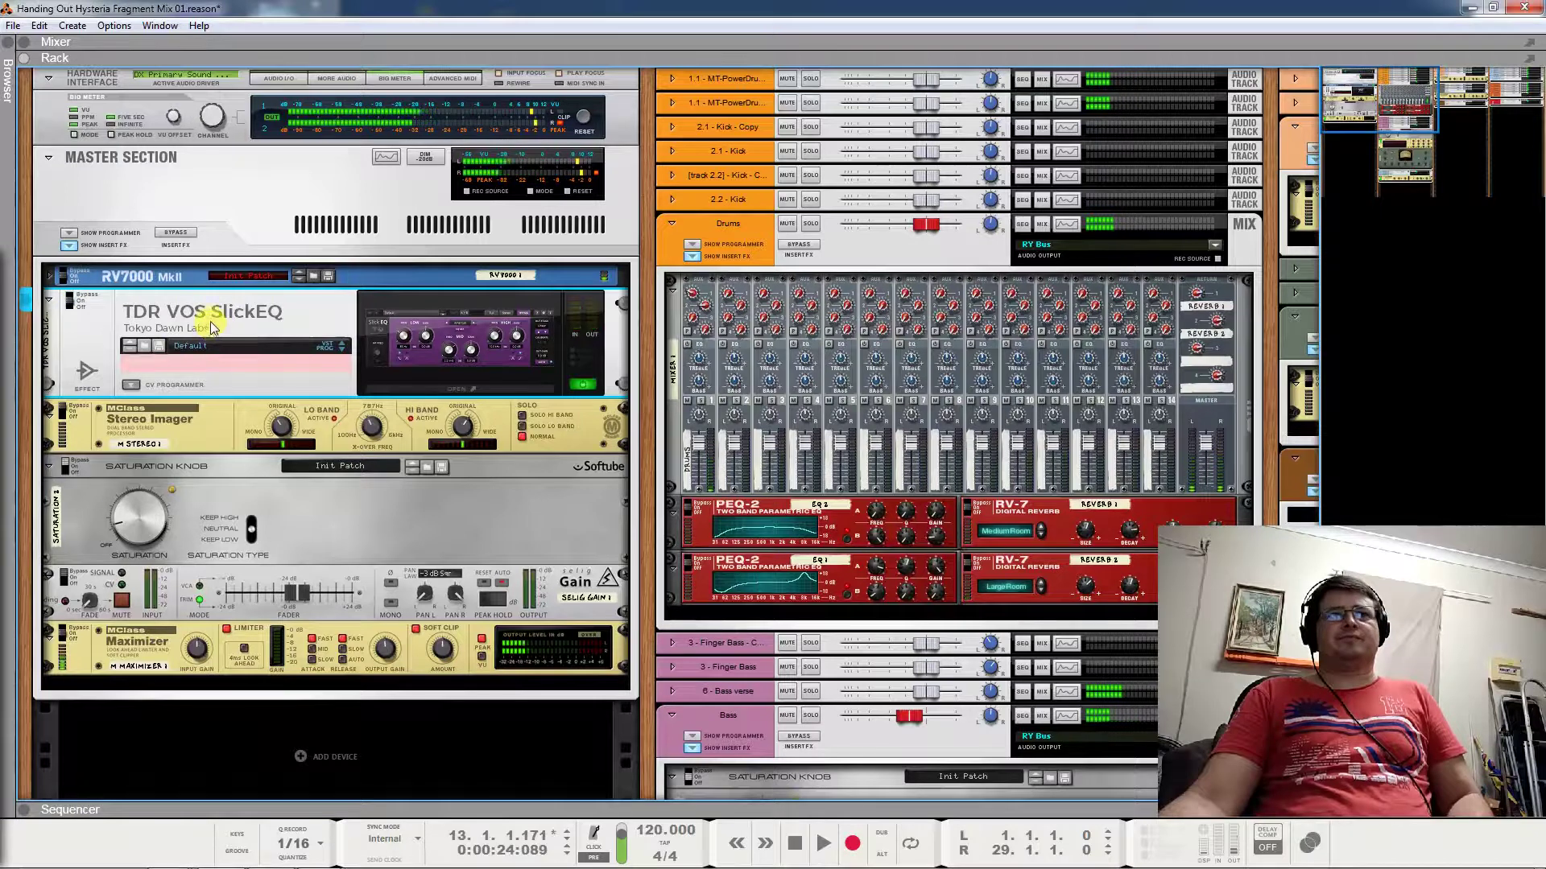
pyautogui.press('space')
pyautogui.click(64, 412)
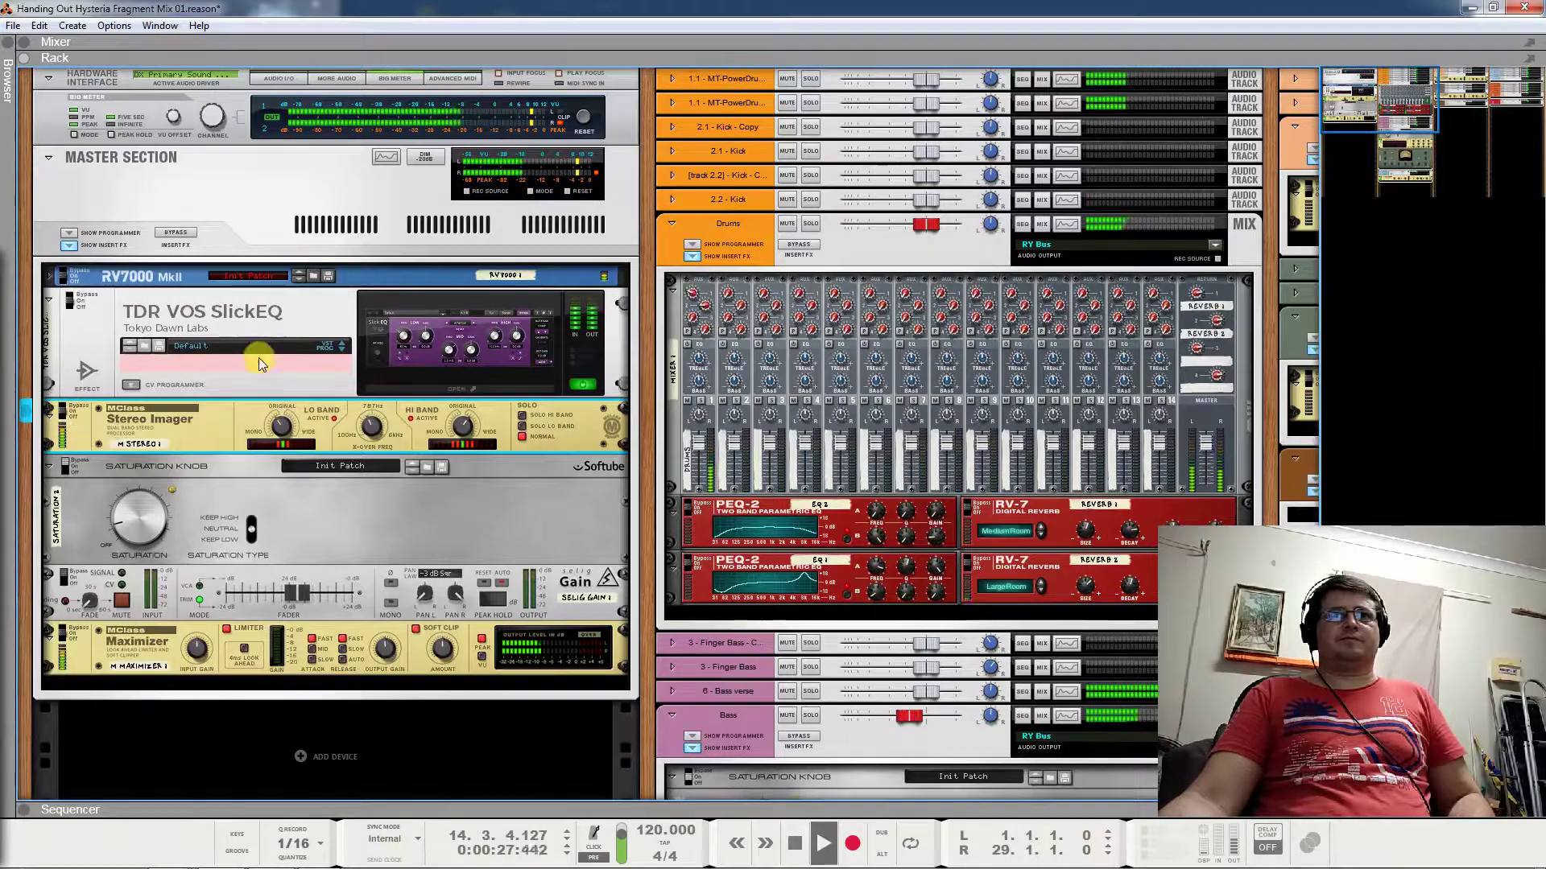
# Stop in bar 15, play from bar 1 while switching the Saturation Knob between Bypass and On, and stop in bar 5
pyautogui.press('space')
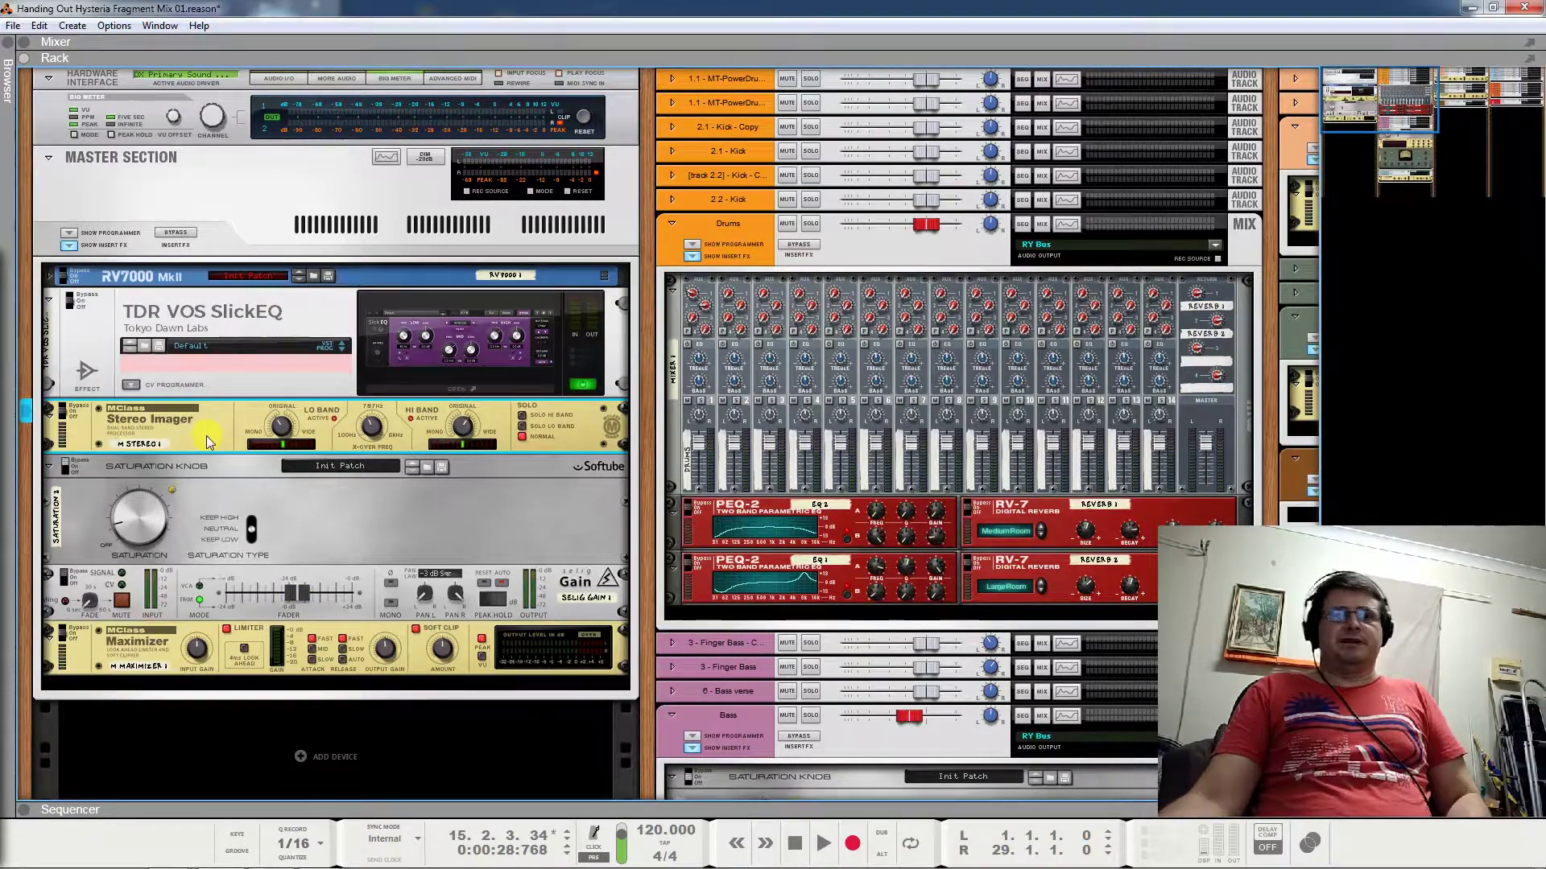
pyautogui.press('KP_0')
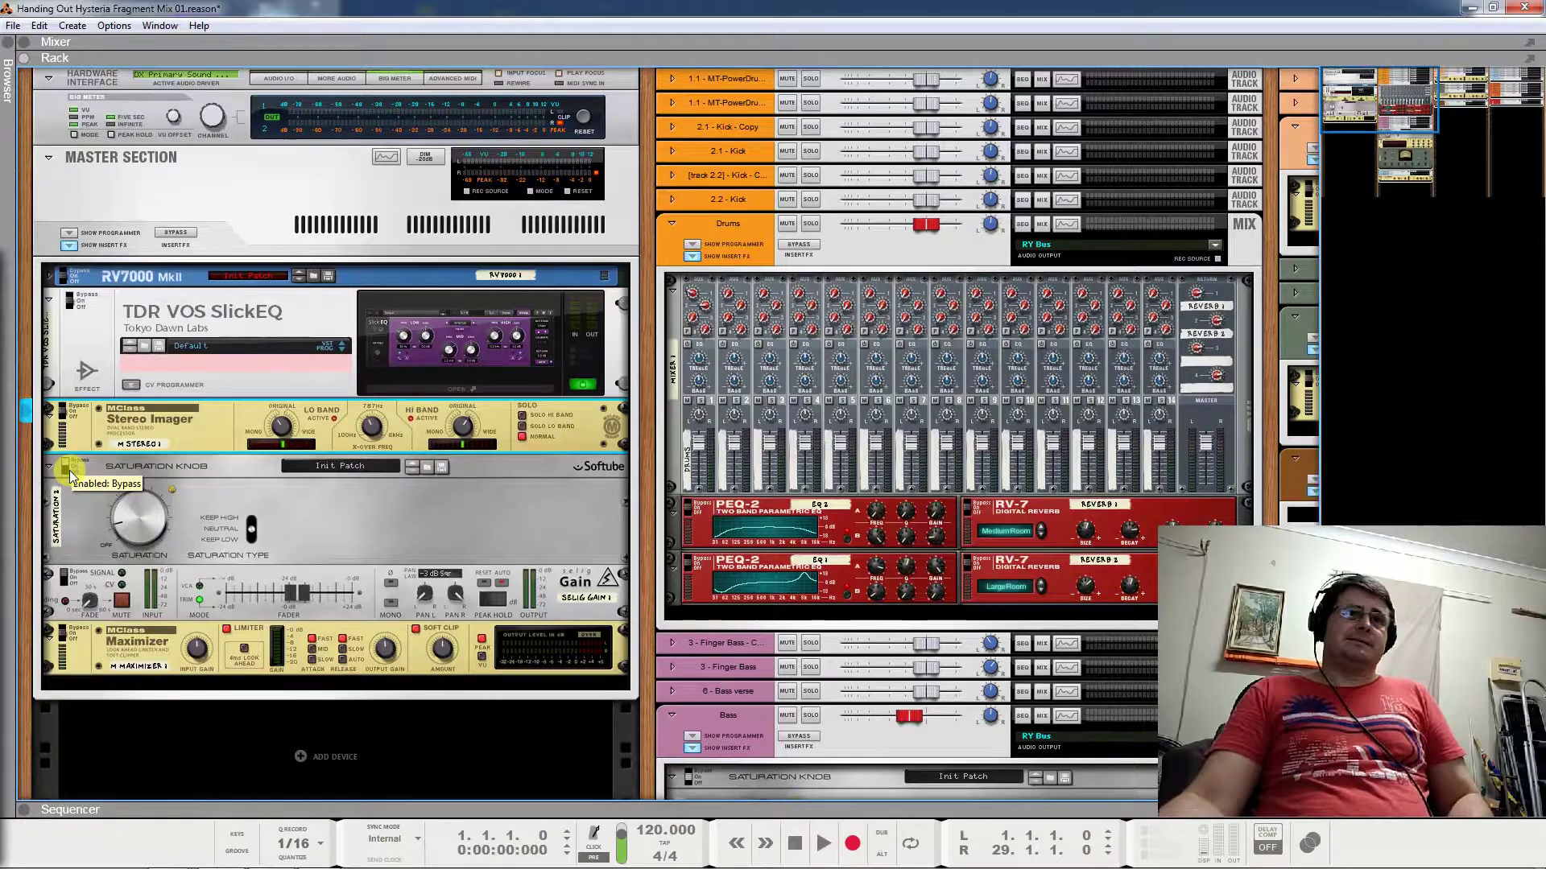
pyautogui.press('space')
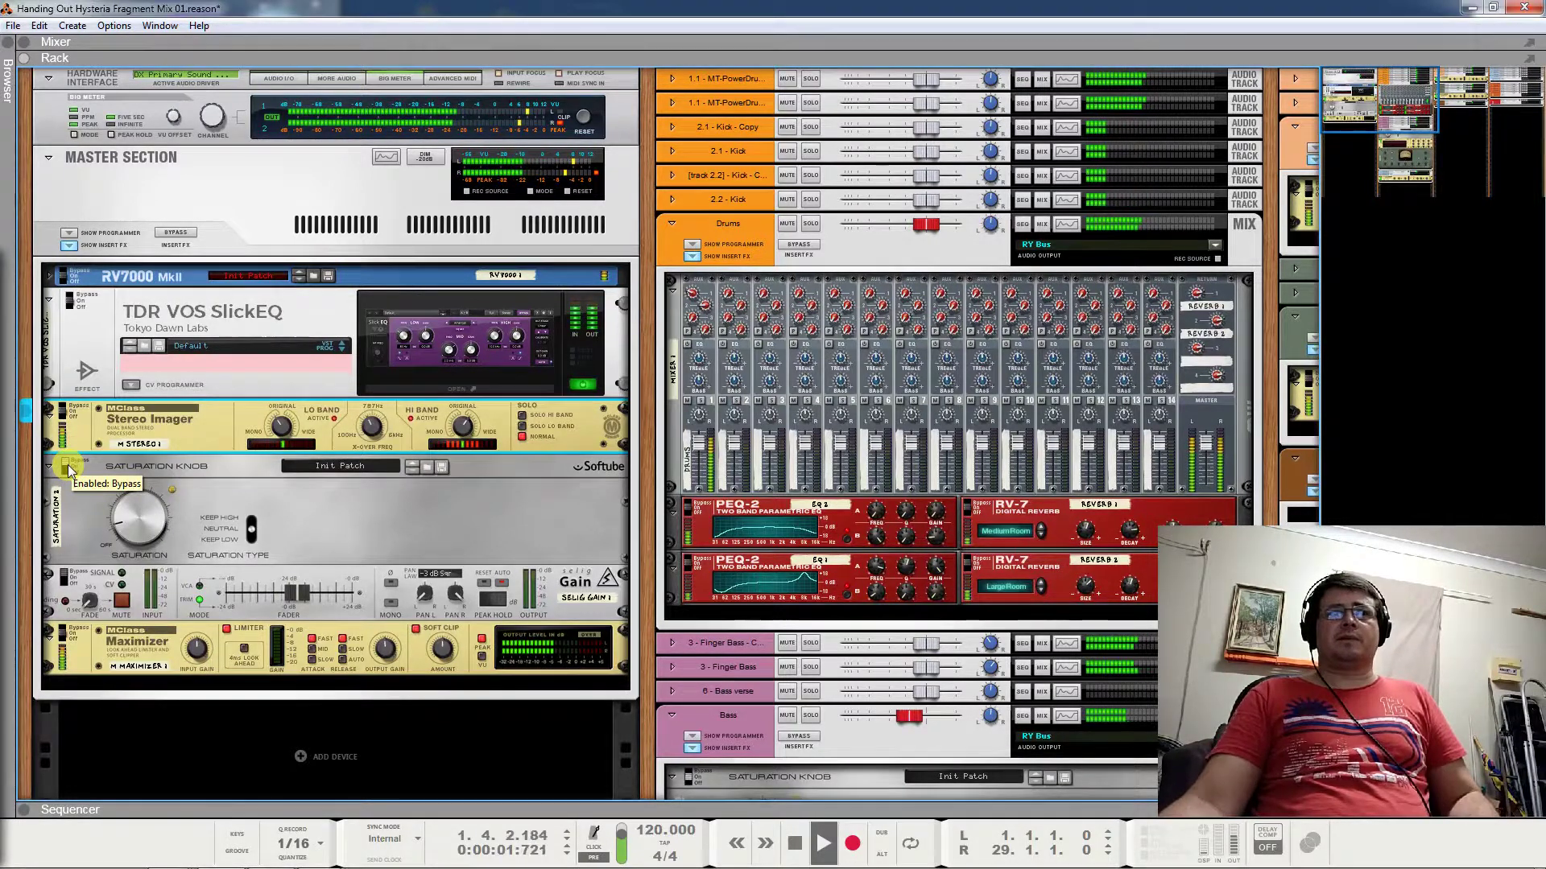
pyautogui.click(68, 465)
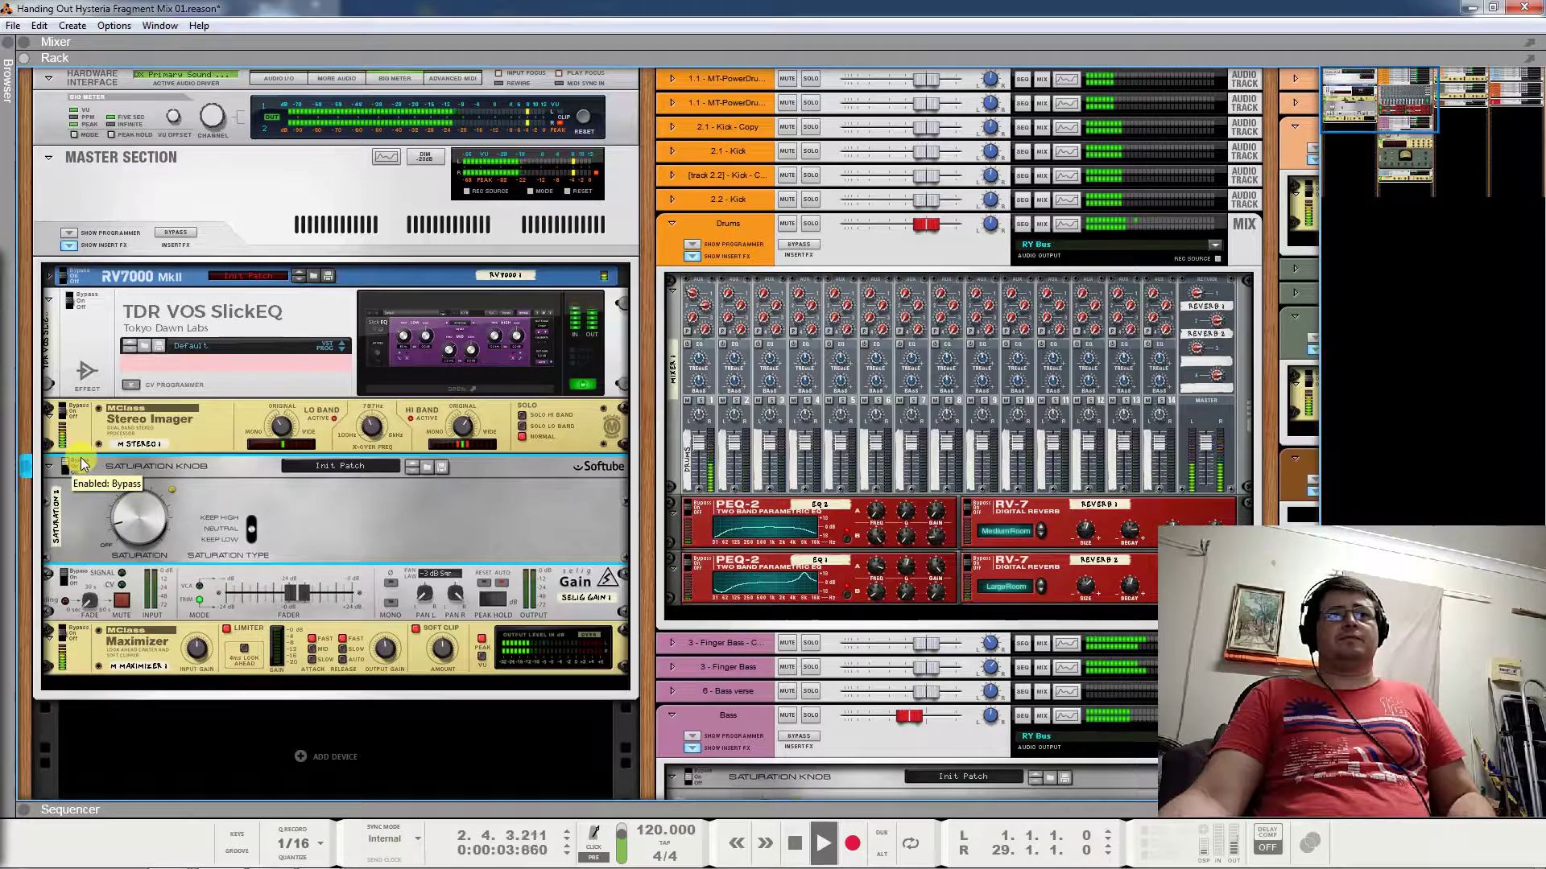
pyautogui.click(78, 469)
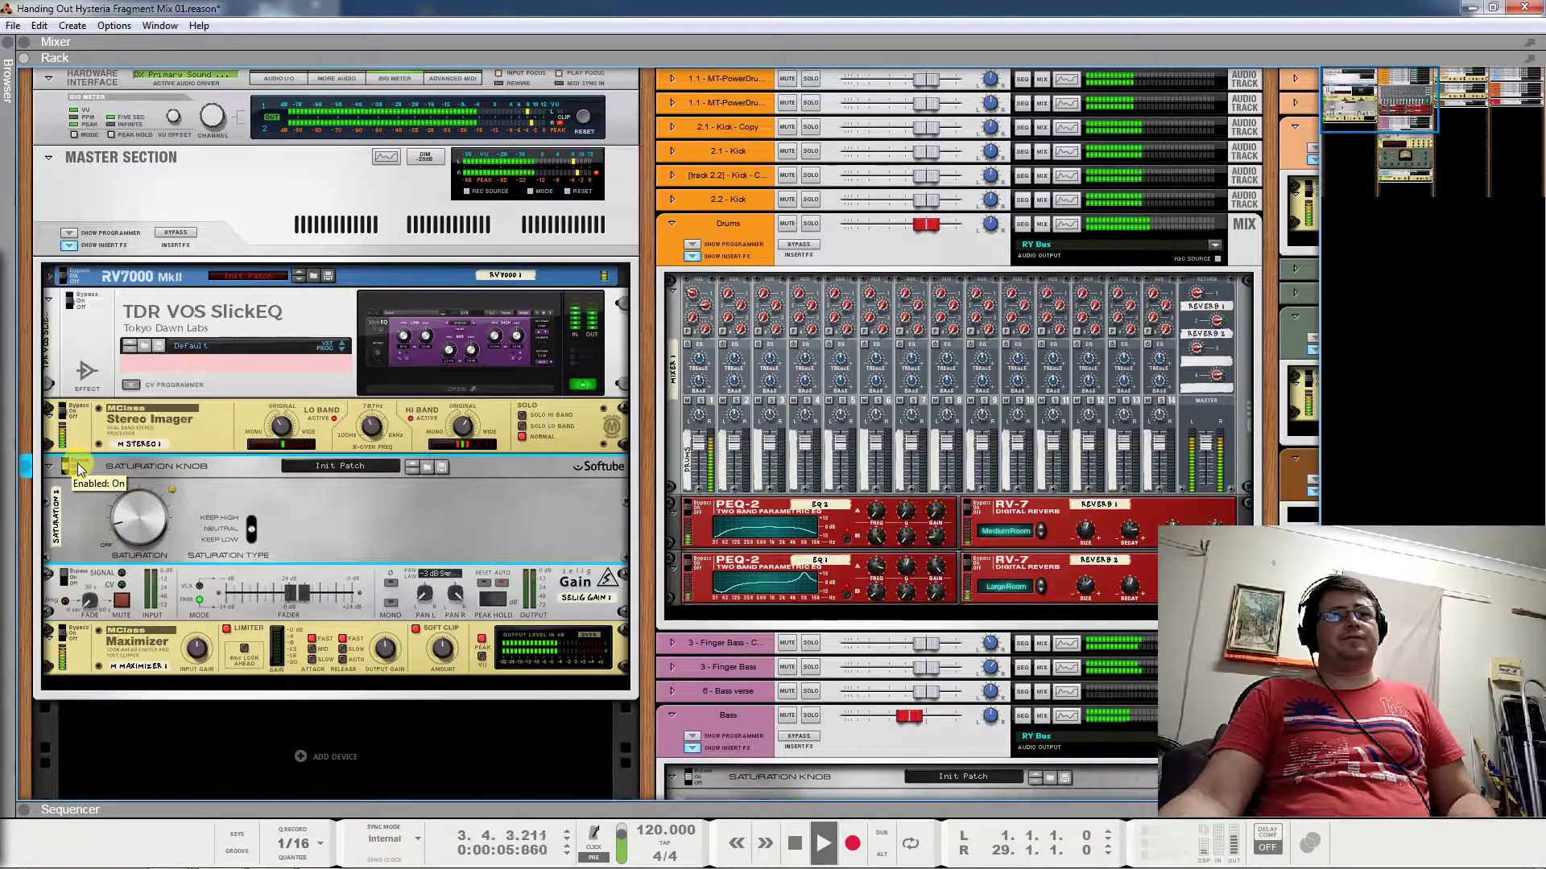
pyautogui.click(92, 465)
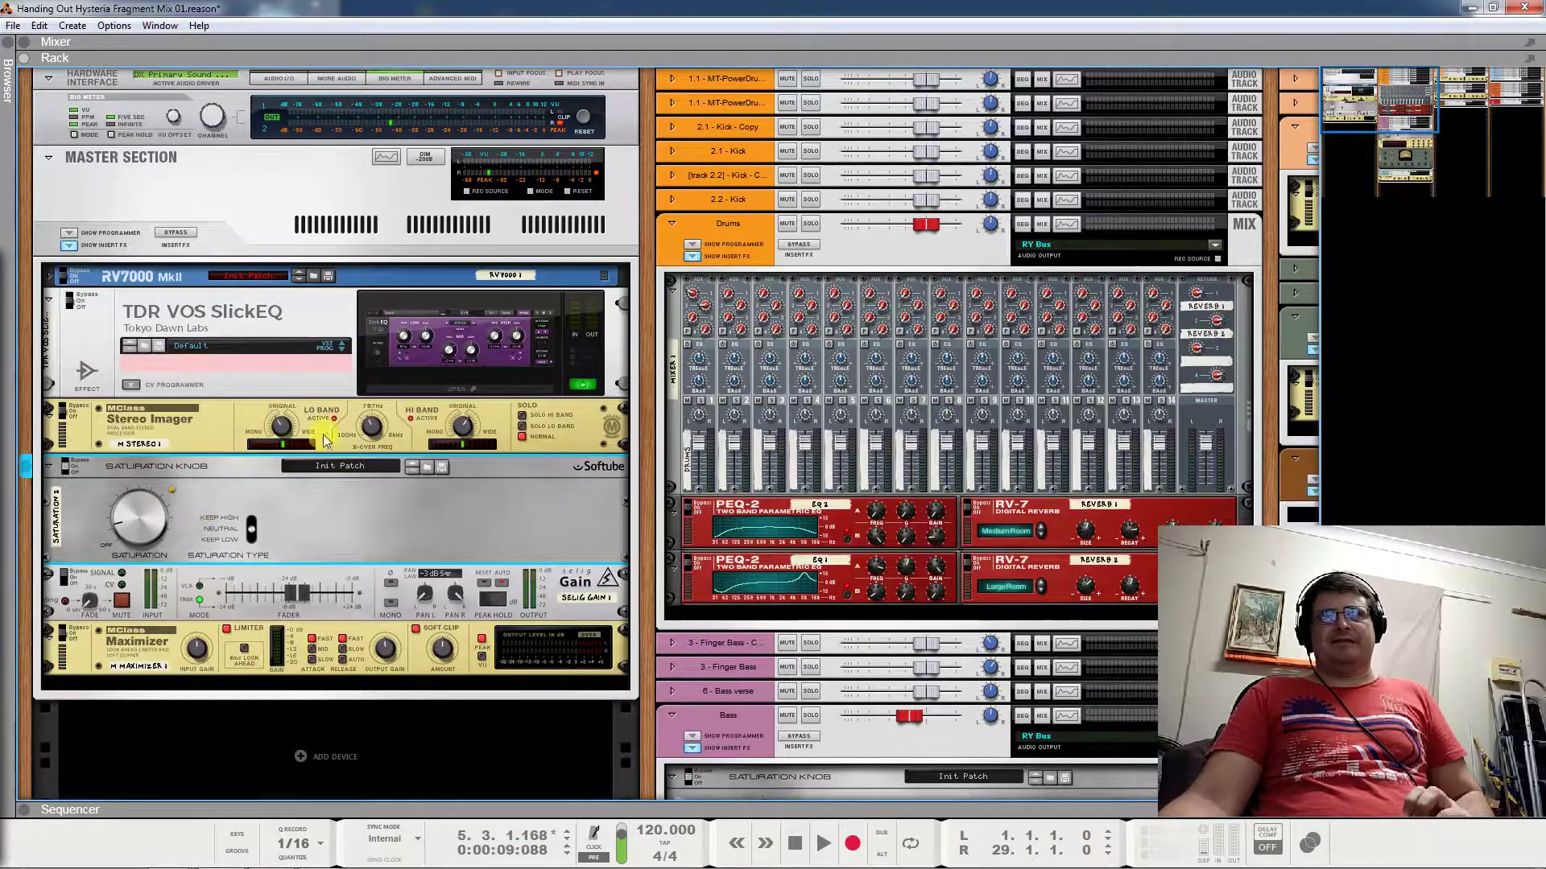
# Reset the Big Meter and Master Section meters, resume from bar 5 comparing the Saturation Knob bypassed and on, and stop in bar 9
pyautogui.click(586, 113)
pyautogui.click(568, 187)
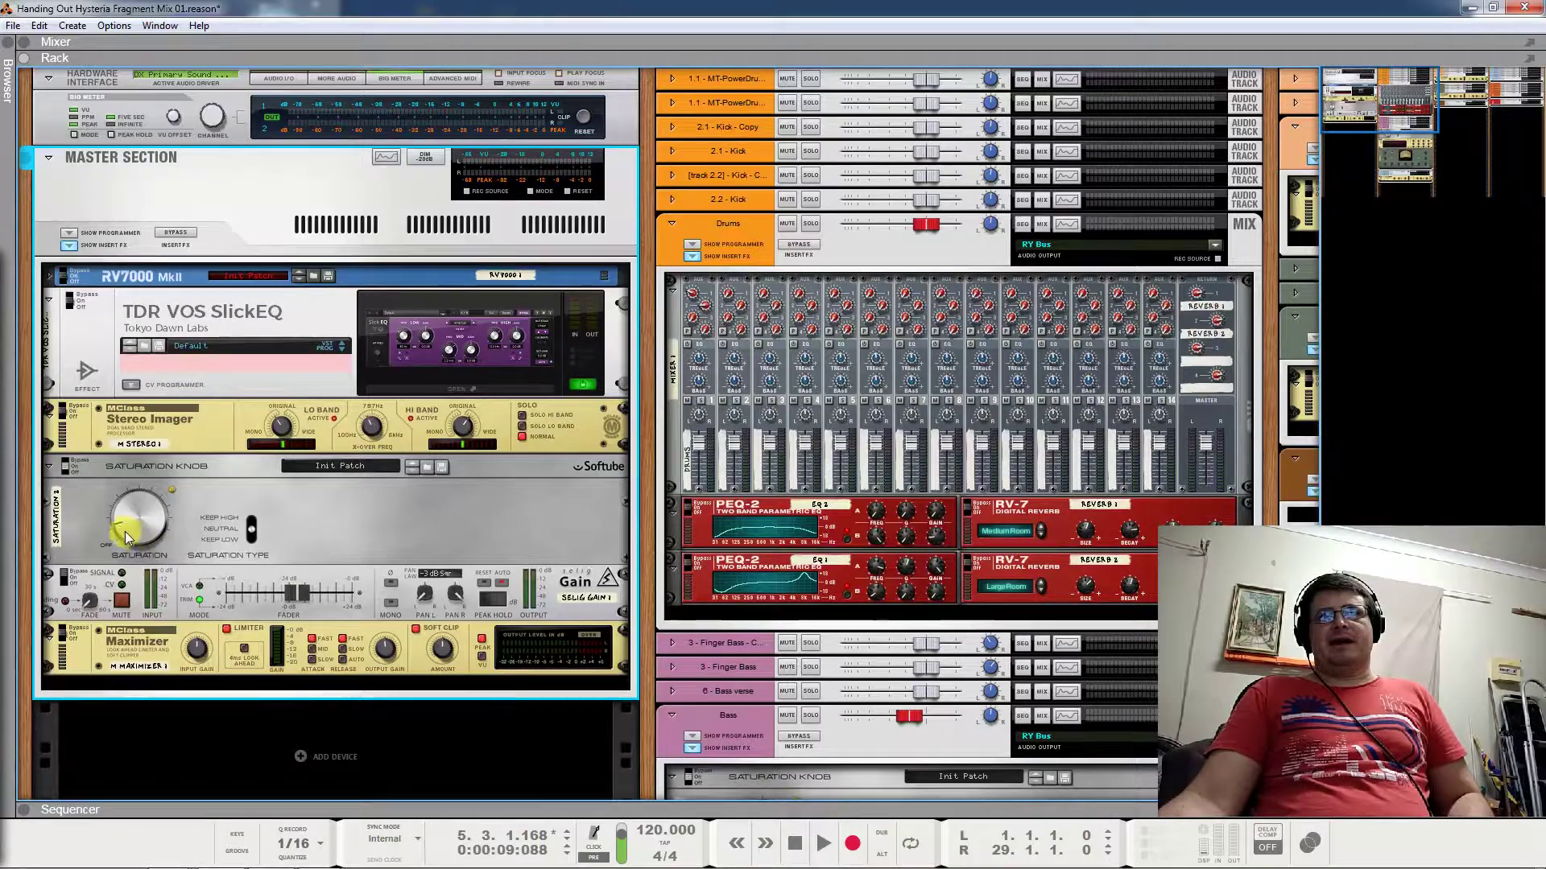
pyautogui.moveTo(120, 510)
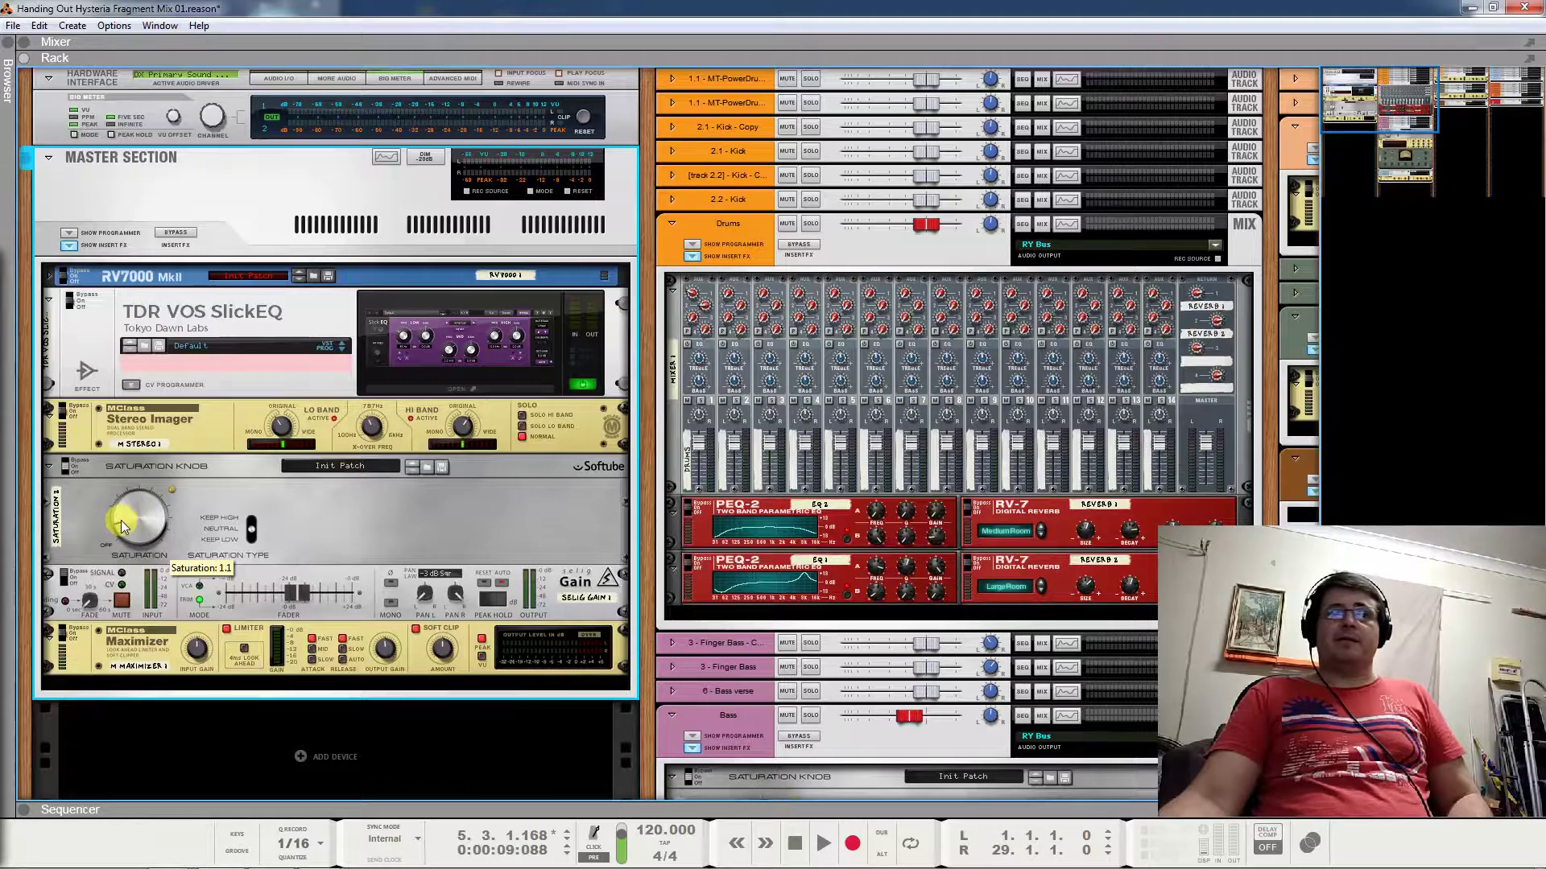
pyautogui.click(67, 465)
pyautogui.press('space')
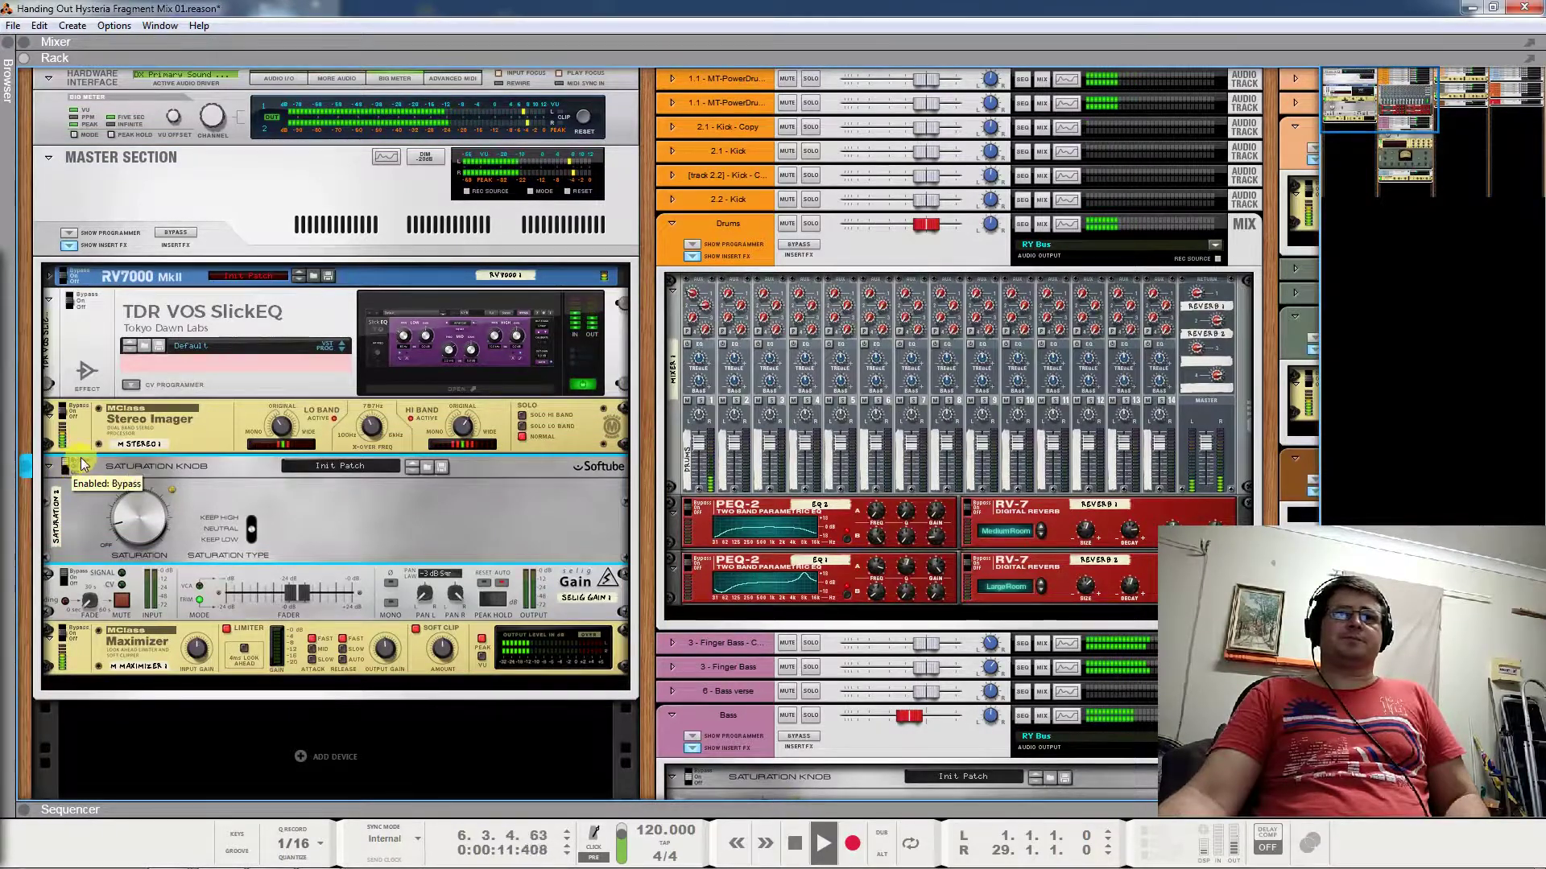
pyautogui.click(78, 466)
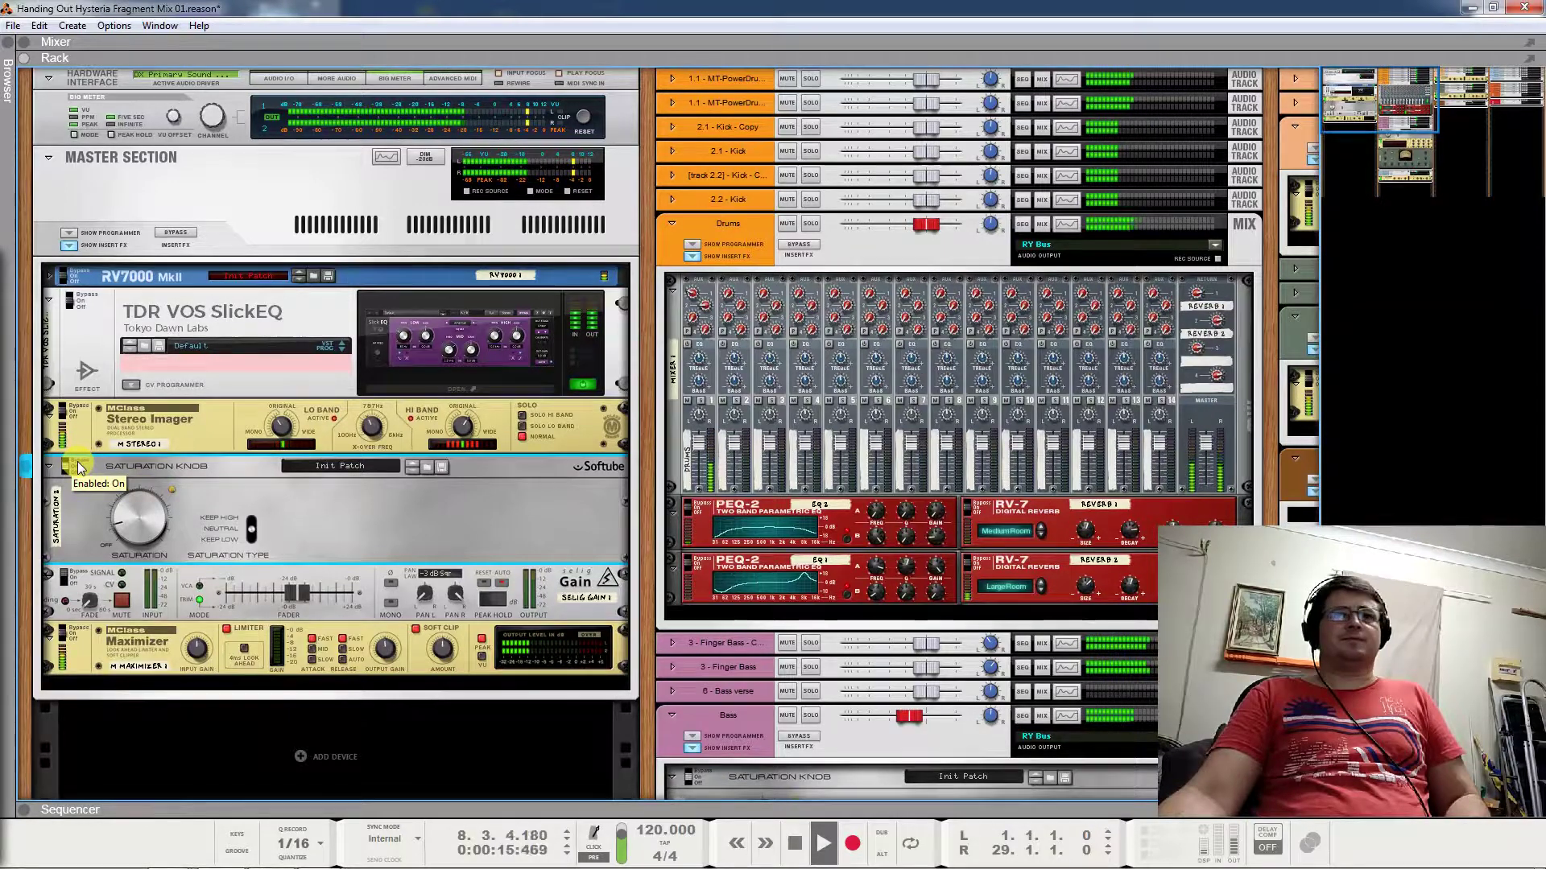
pyautogui.press('space')
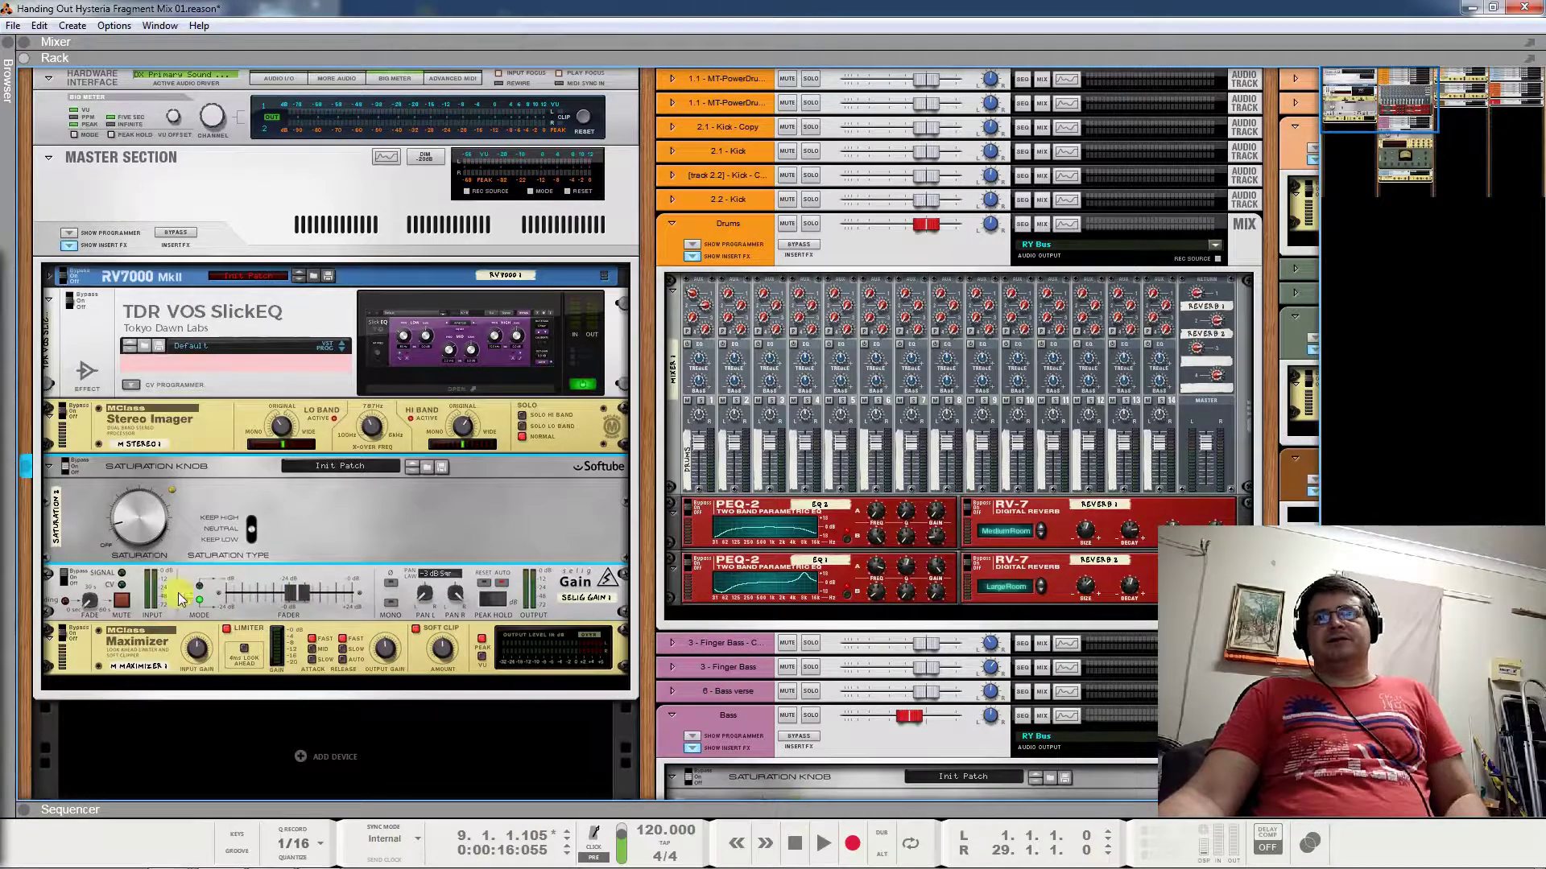
# Play from bar 9 to bar 17 with a pause in bar 13, checking the Selig Gain's level and peak hold
pyautogui.press('space')
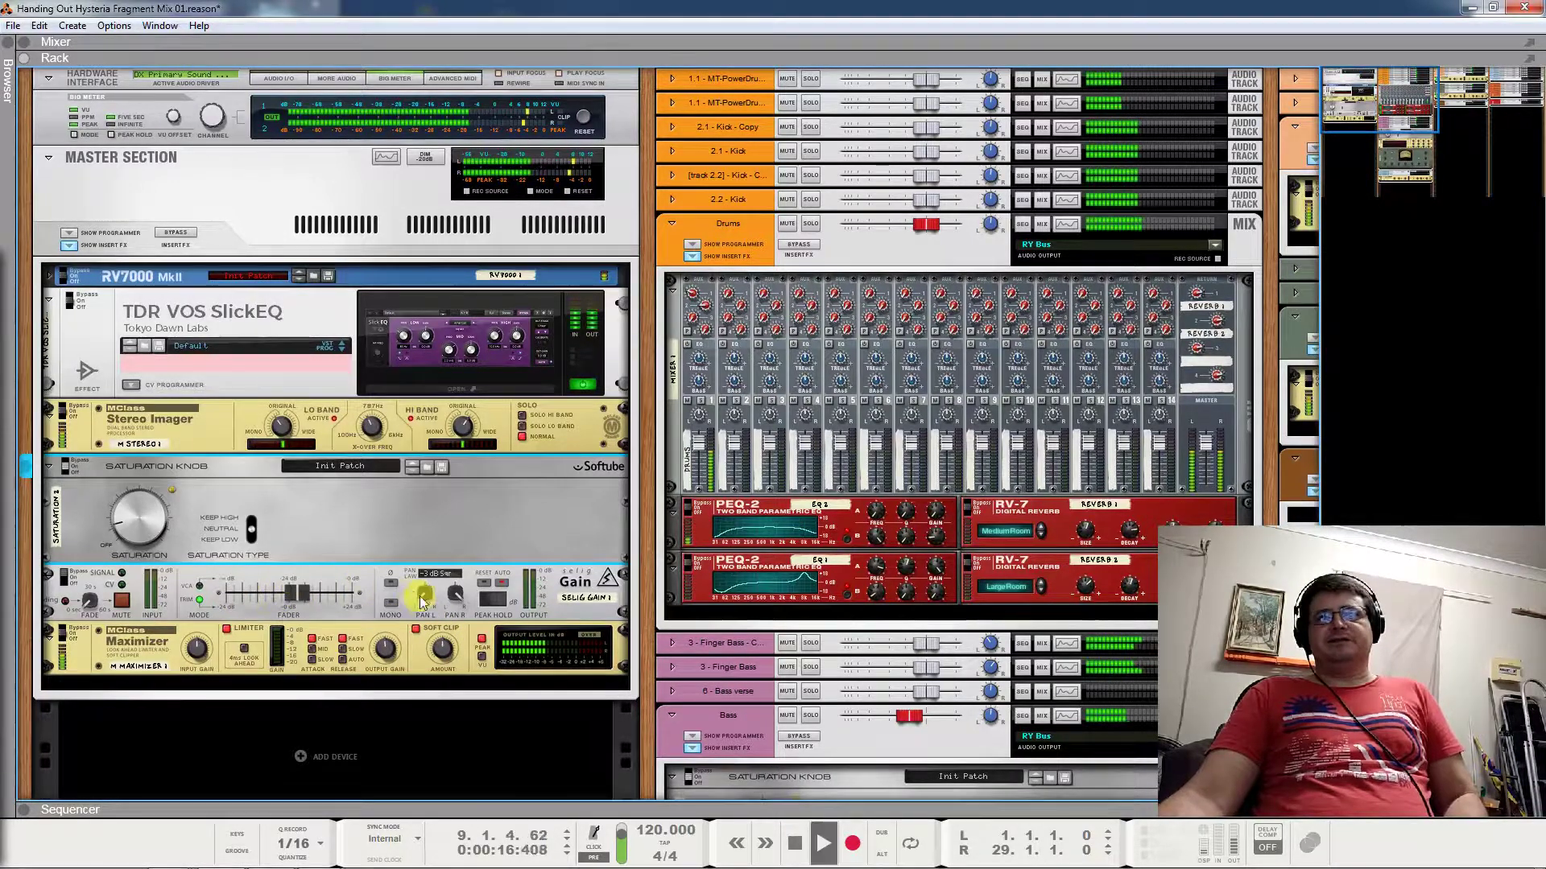
pyautogui.click(76, 583)
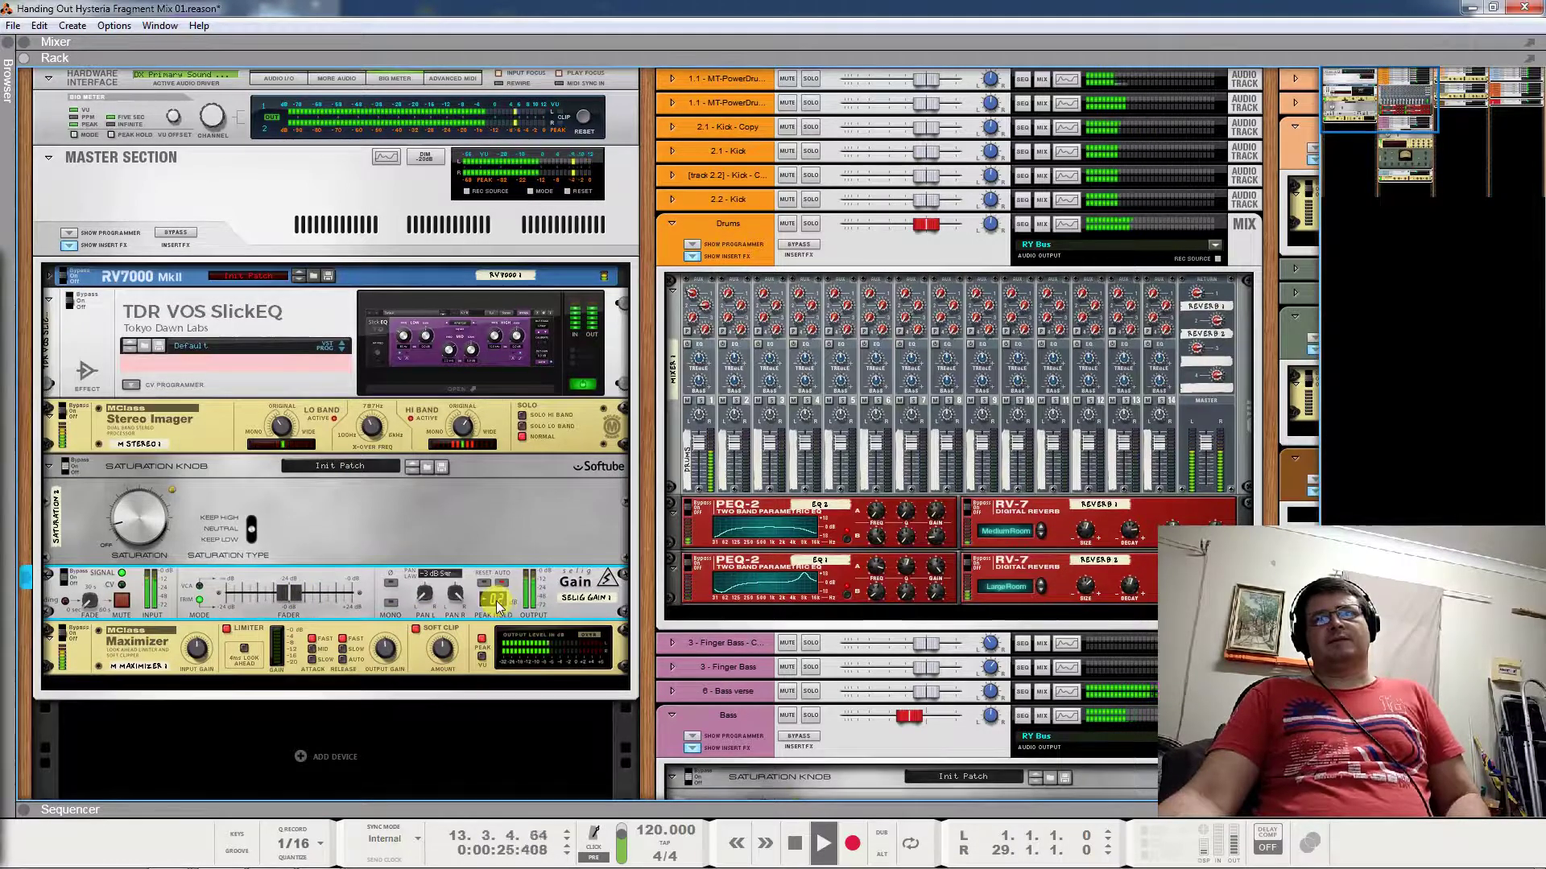
pyautogui.press('space')
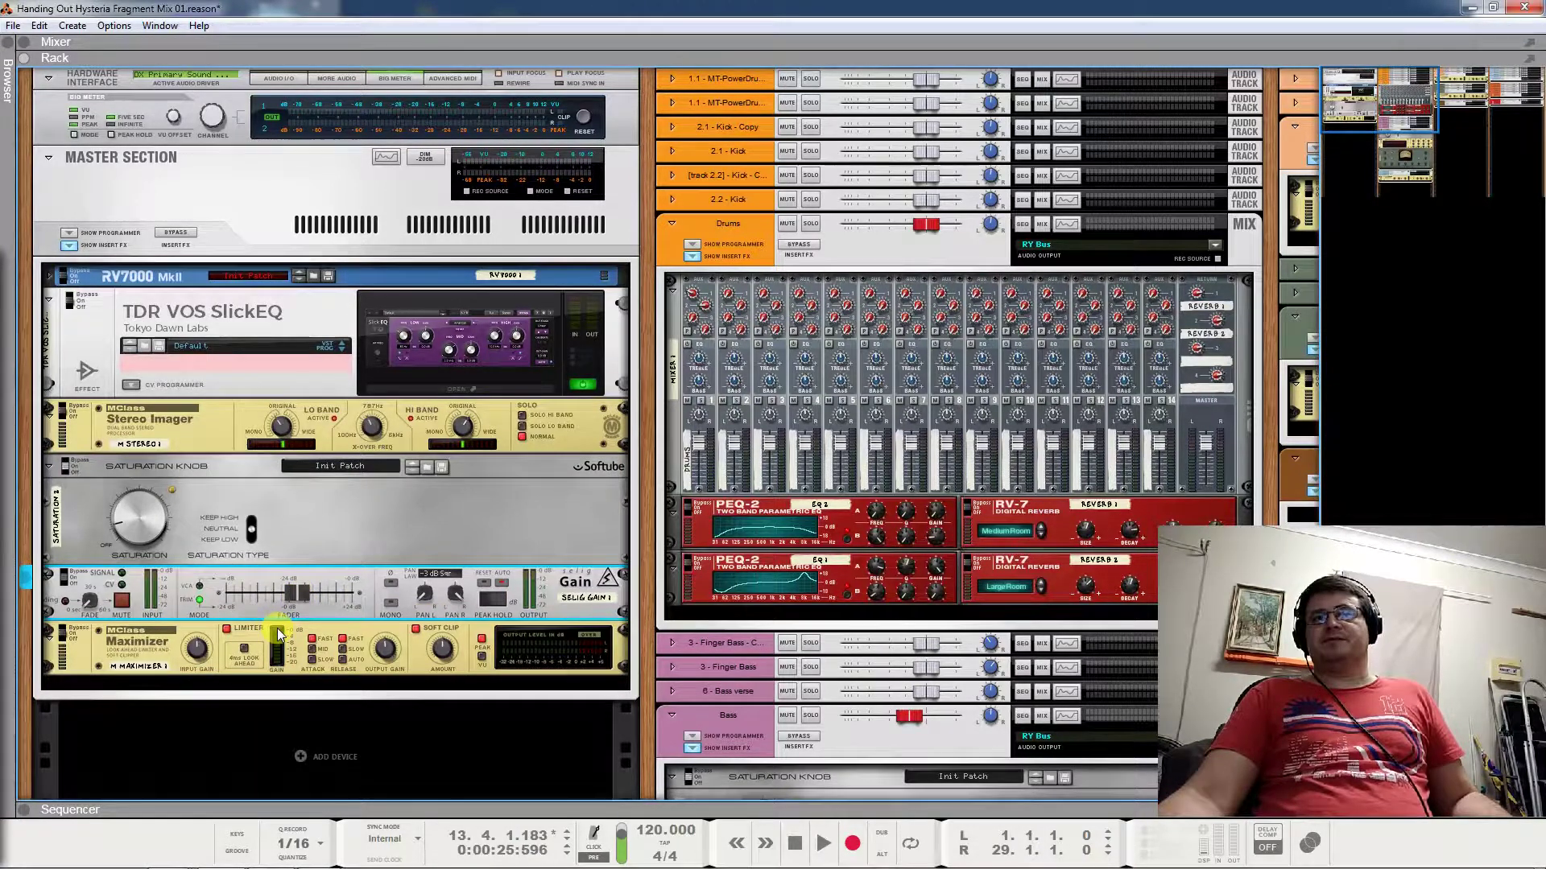
pyautogui.moveTo(198, 655)
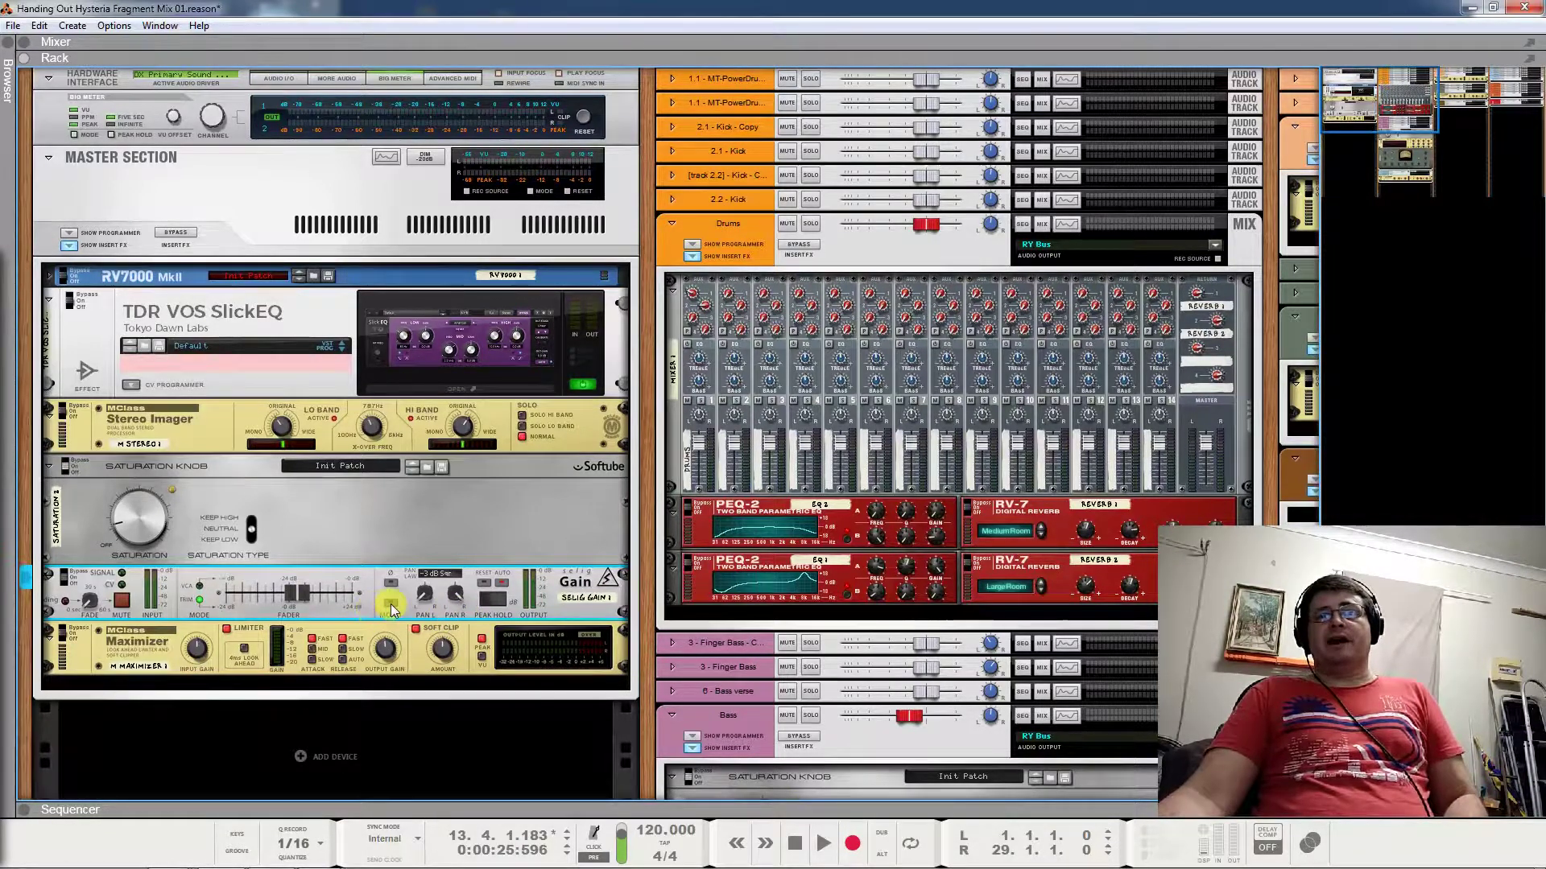
pyautogui.press('space')
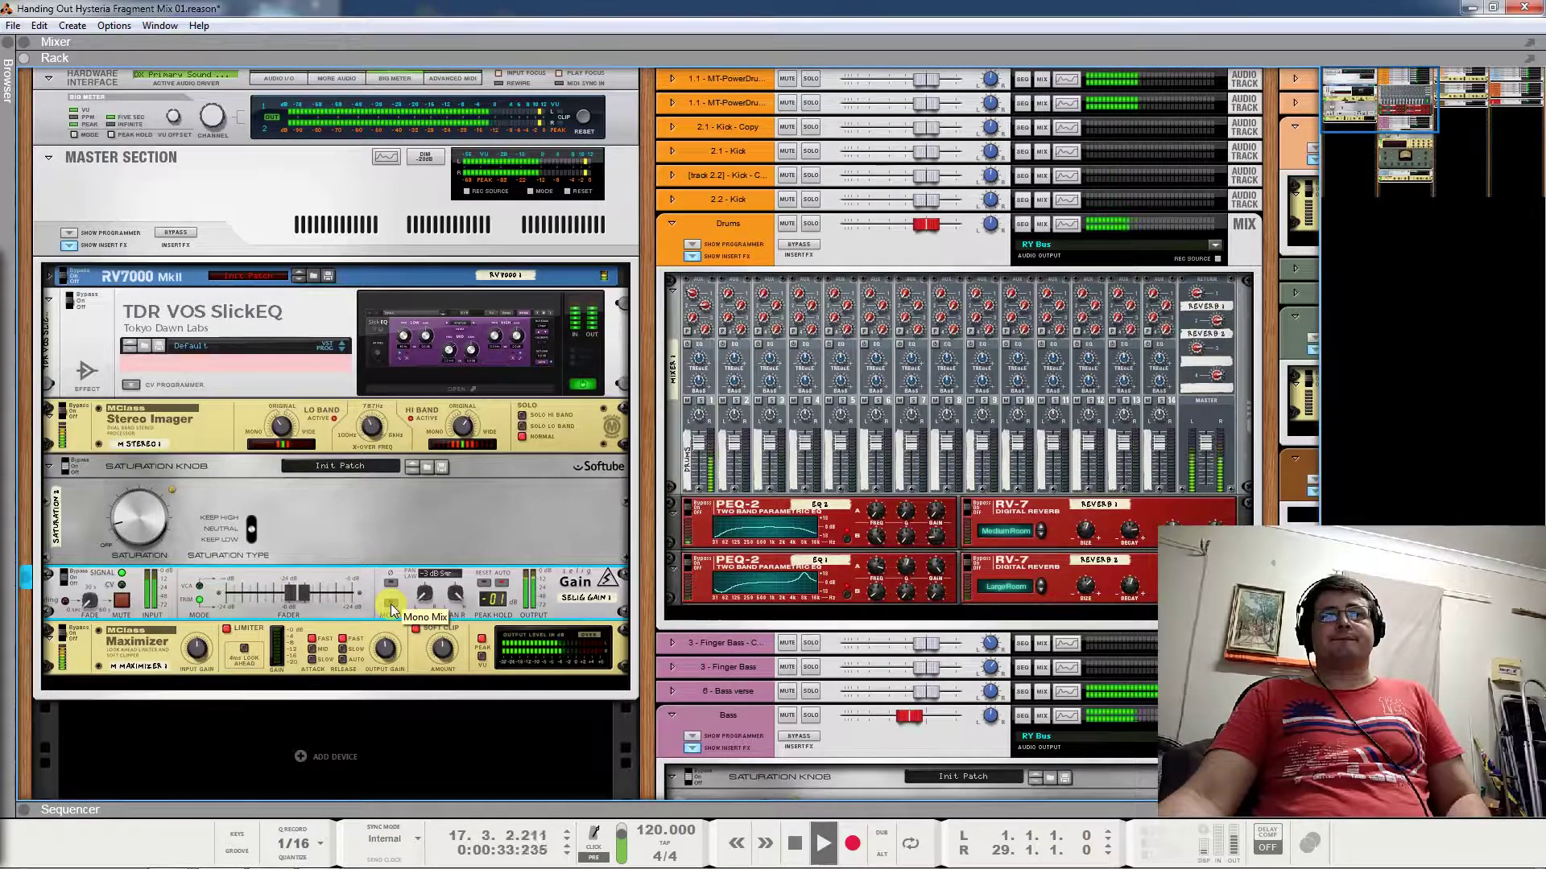
pyautogui.press('space')
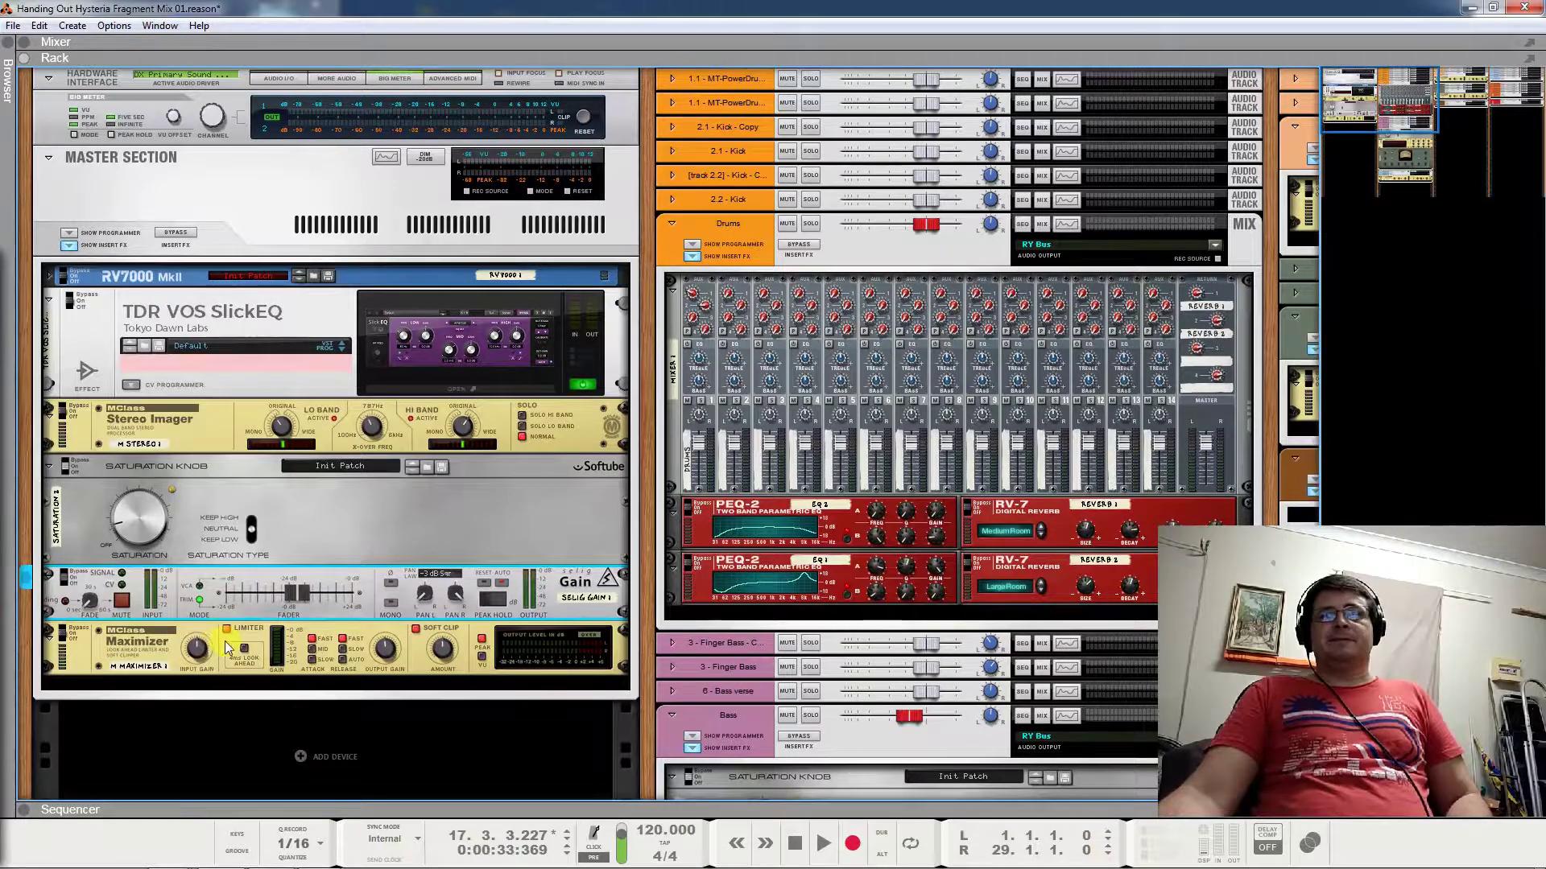
# Enable the Maximizer's 4 ms look-ahead, switch off its Soft Clip, and play the mix from bar 17 to bar 22
pyautogui.click(416, 630)
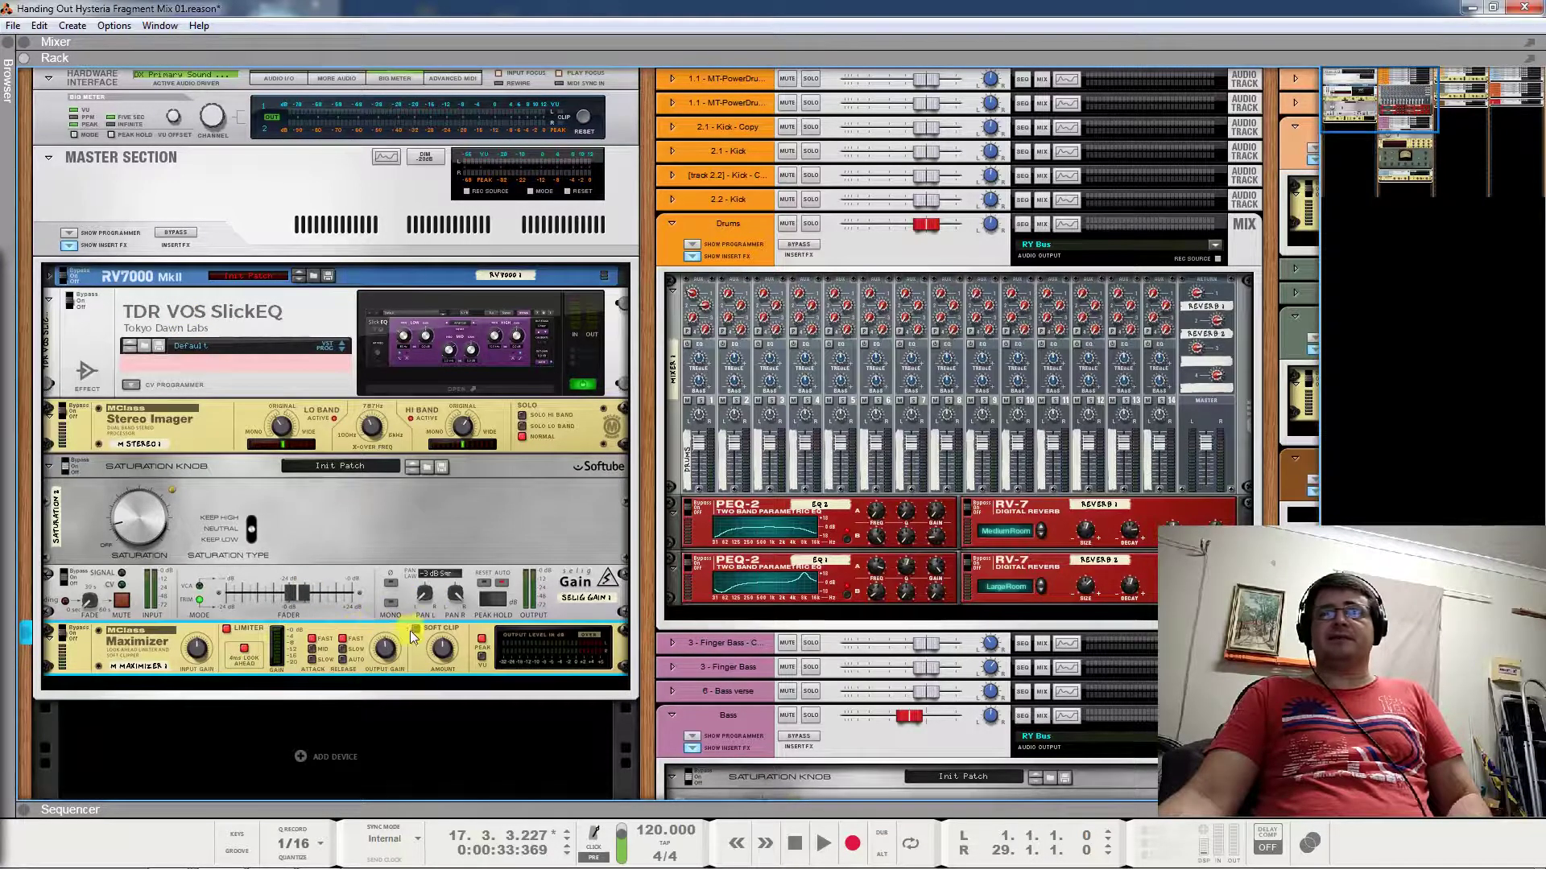
pyautogui.moveTo(386, 654)
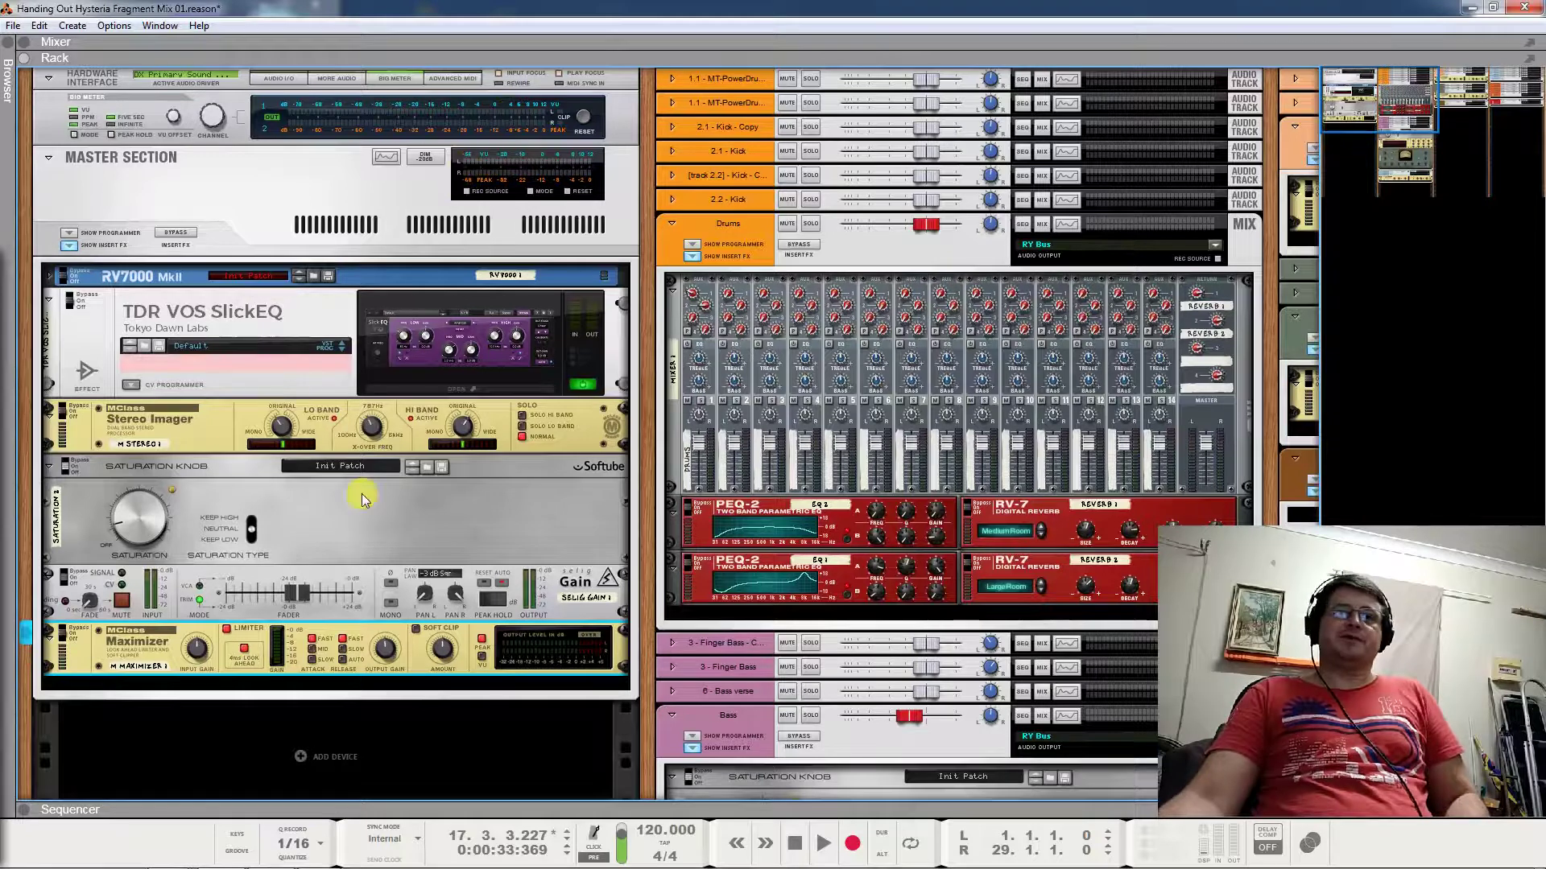
pyautogui.press('space')
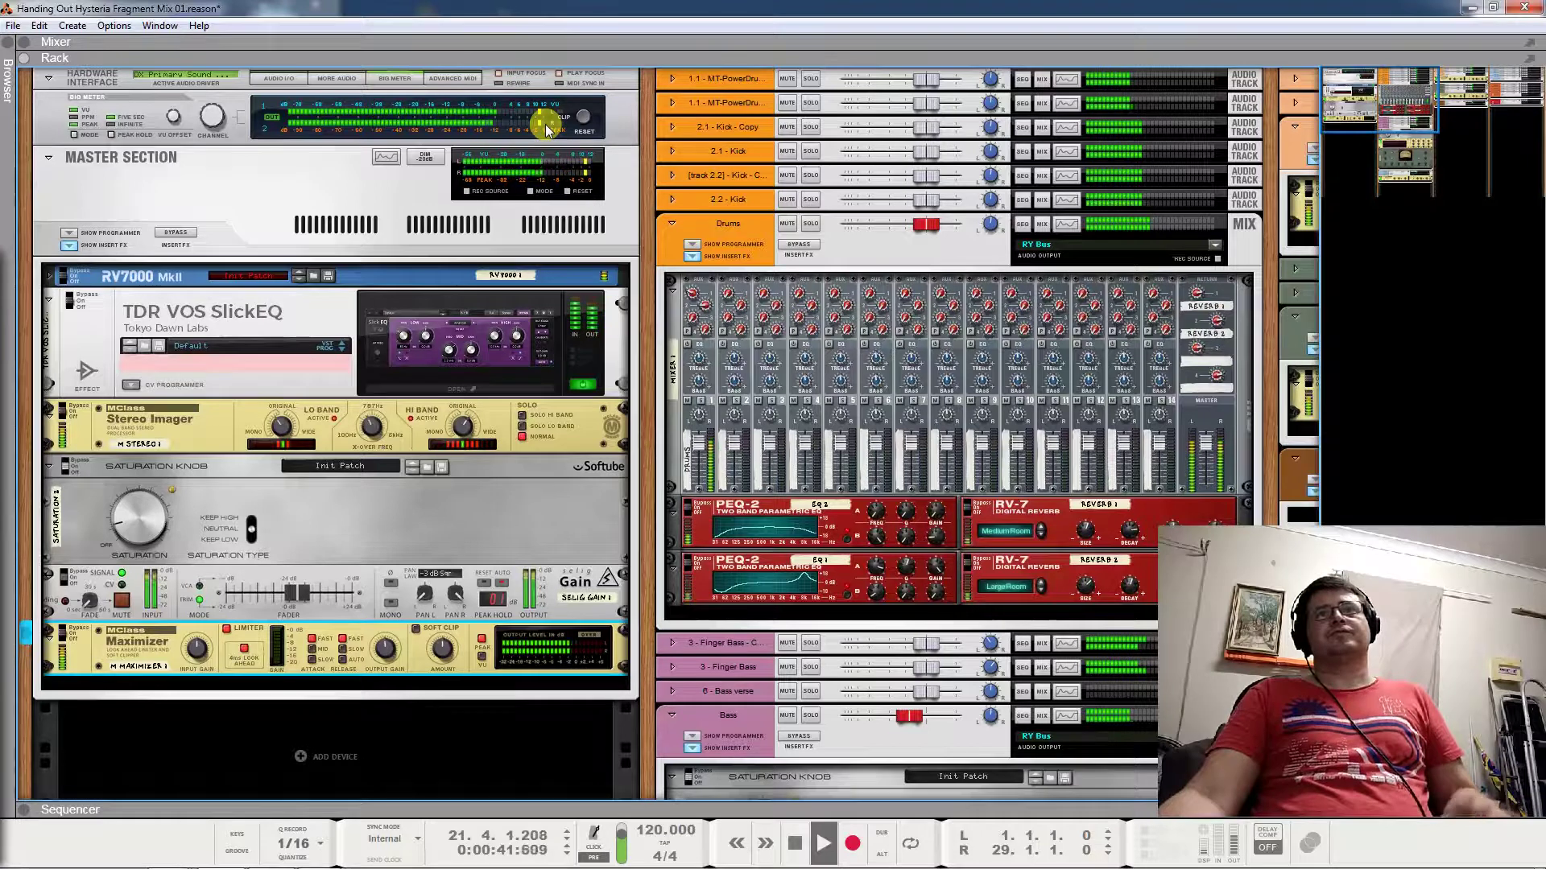
pyautogui.press('space')
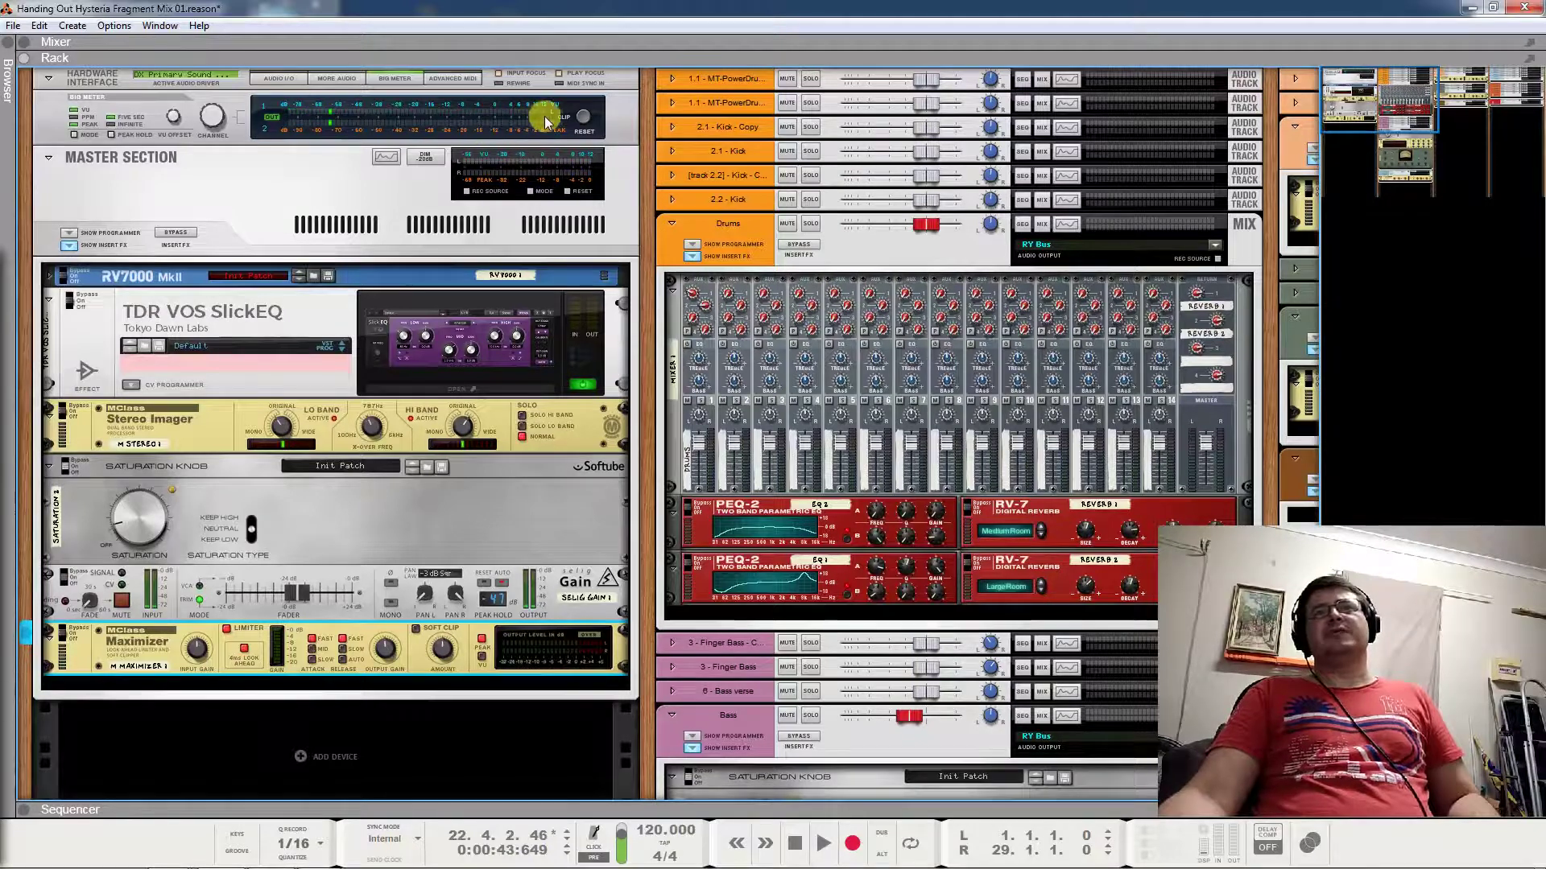
# Raise the Selig Gain's fader, play from bar 22 to bar 26, and return the fader to its former position
pyautogui.moveTo(298, 594); pyautogui.dragTo(320, 597)
pyautogui.press('space')
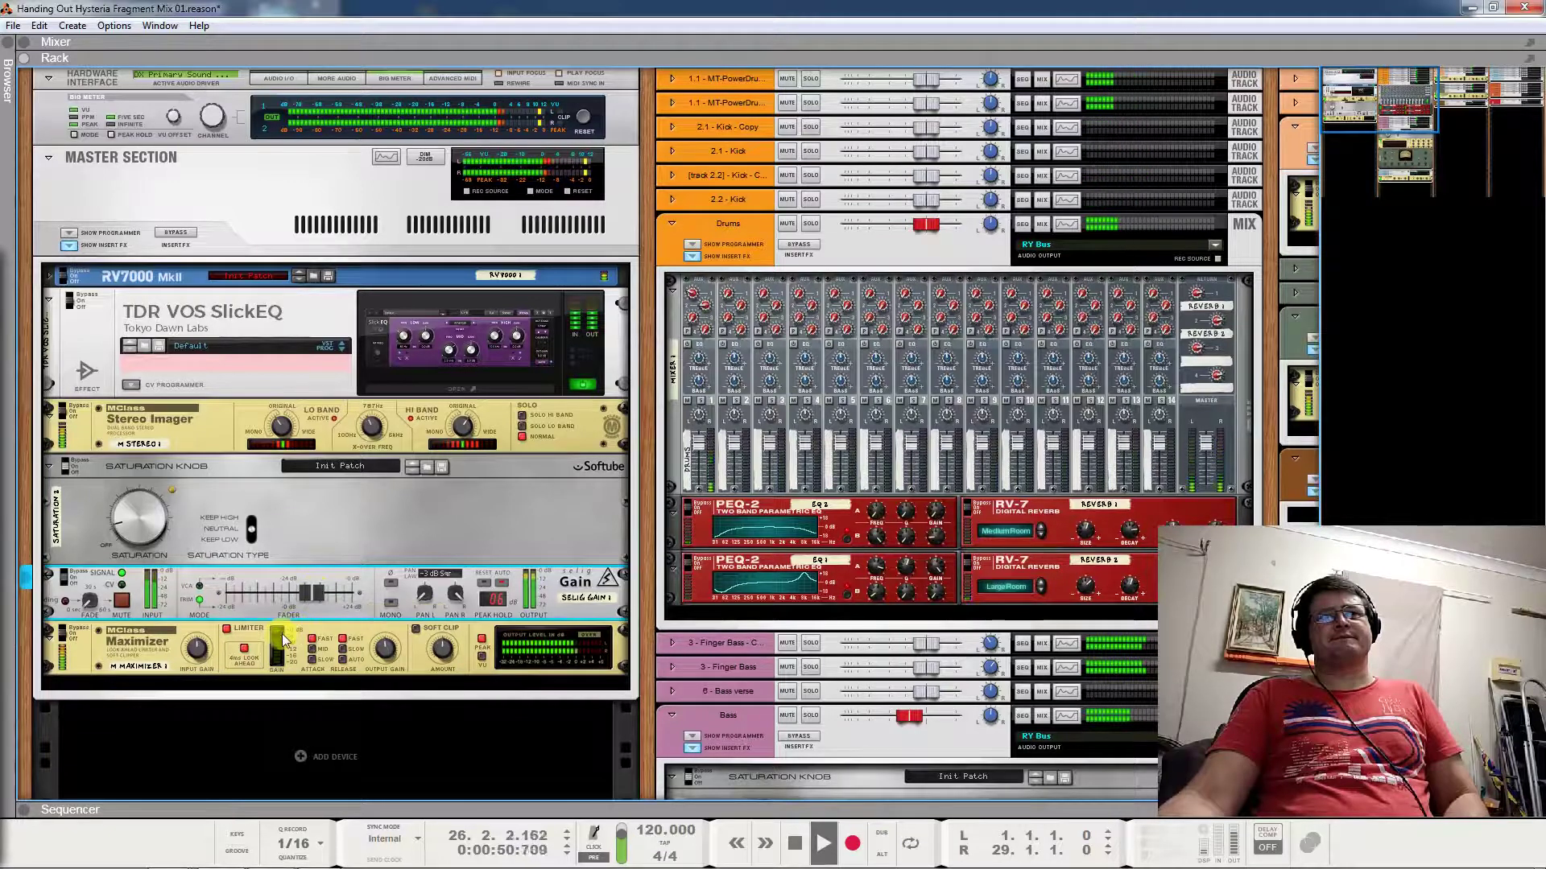
pyautogui.press('space')
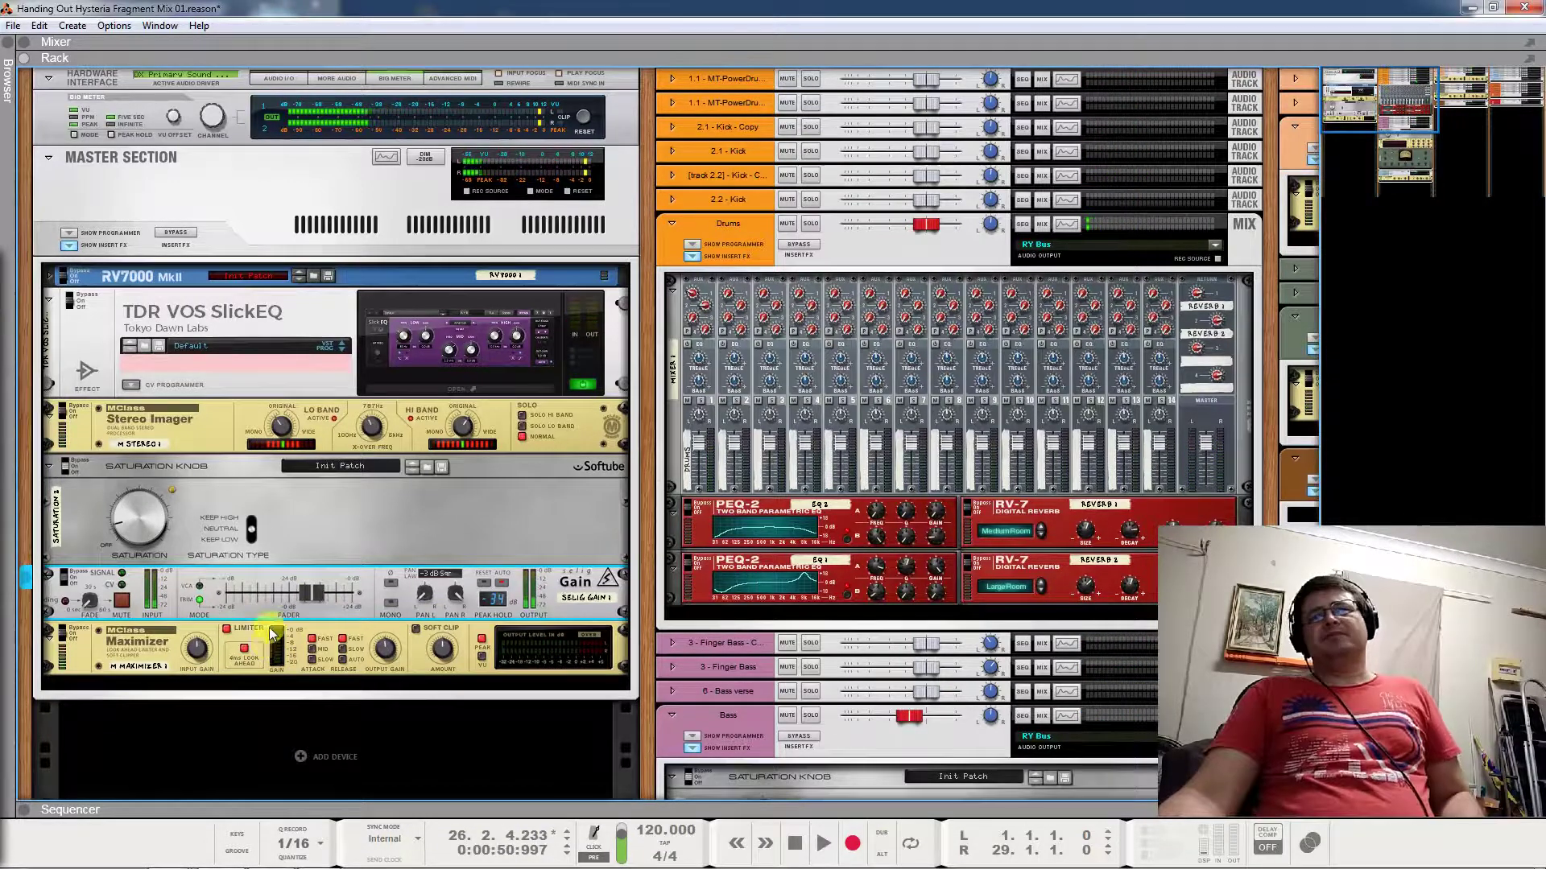
pyautogui.moveTo(313, 593)
pyautogui.moveTo(312, 593); pyautogui.dragTo(305, 608)
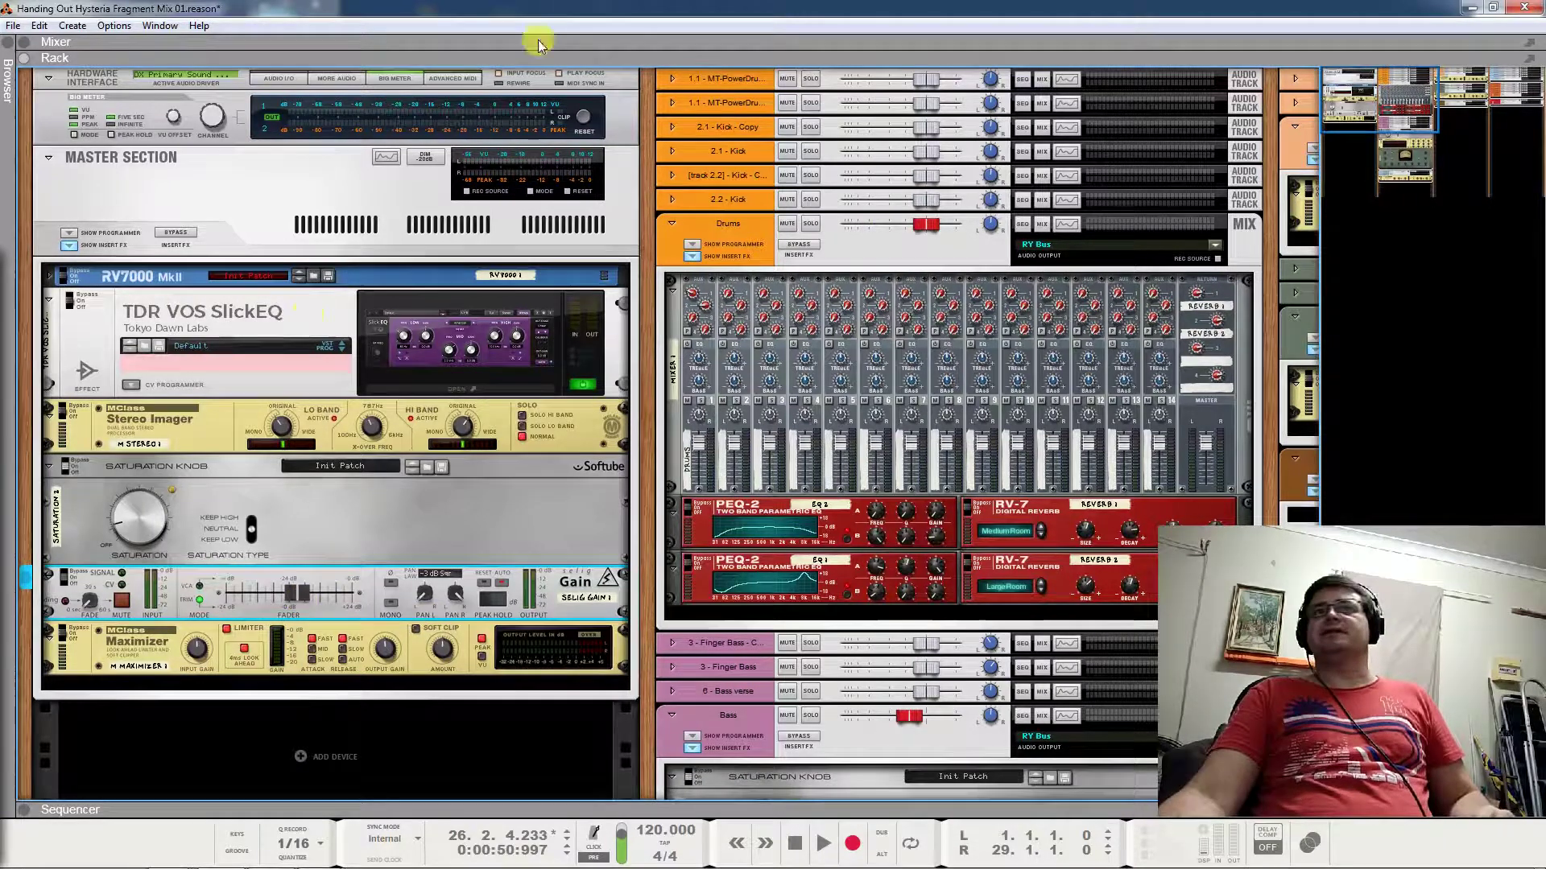
pyautogui.moveTo(1393, 76); pyautogui.dragTo(1345, 60)
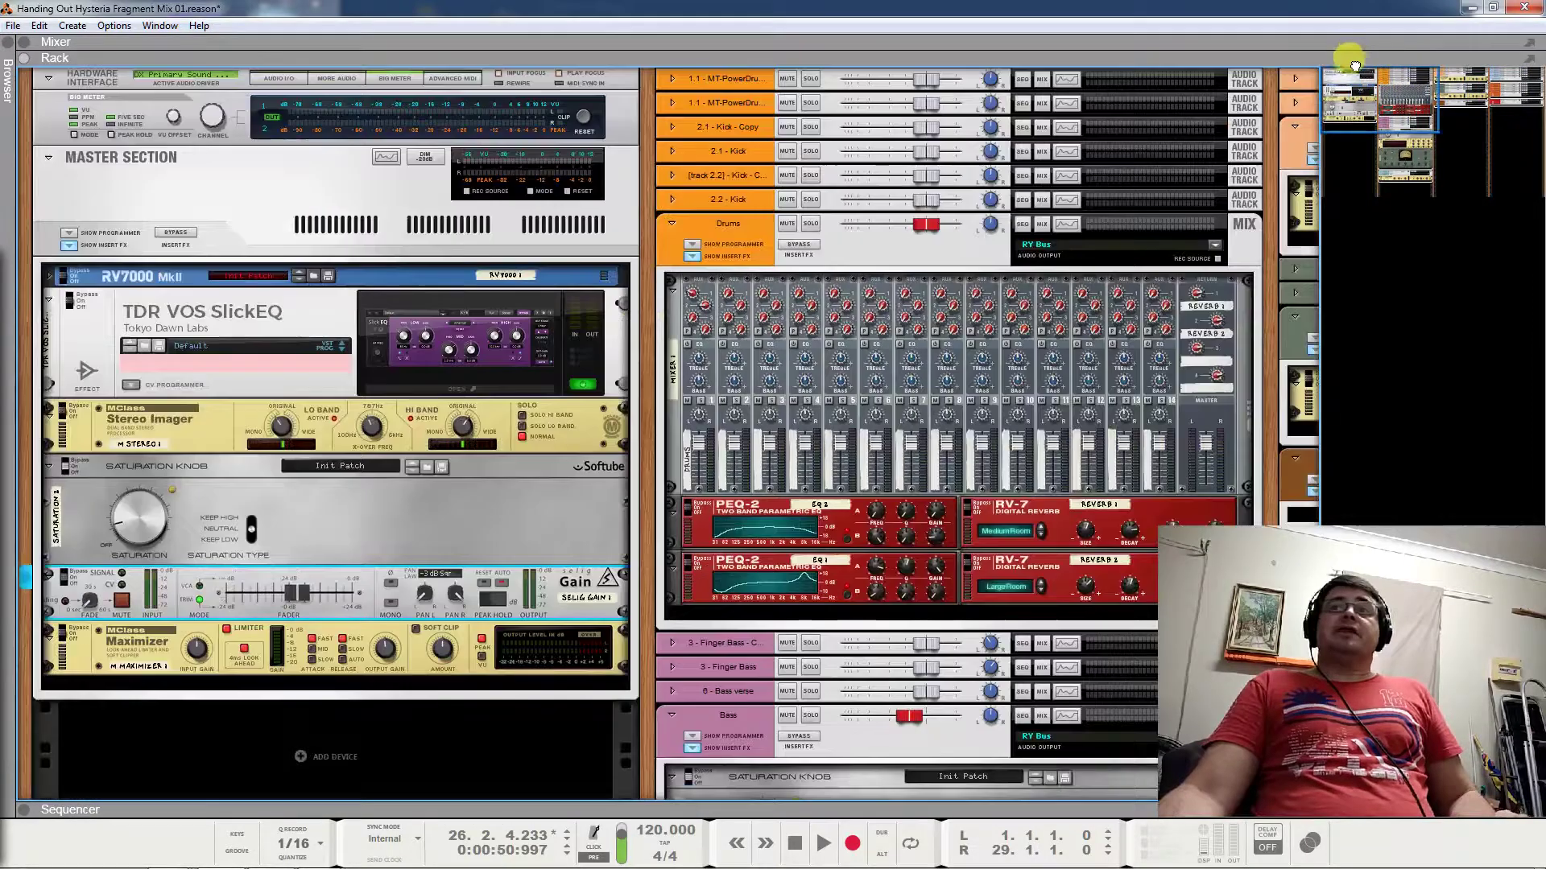